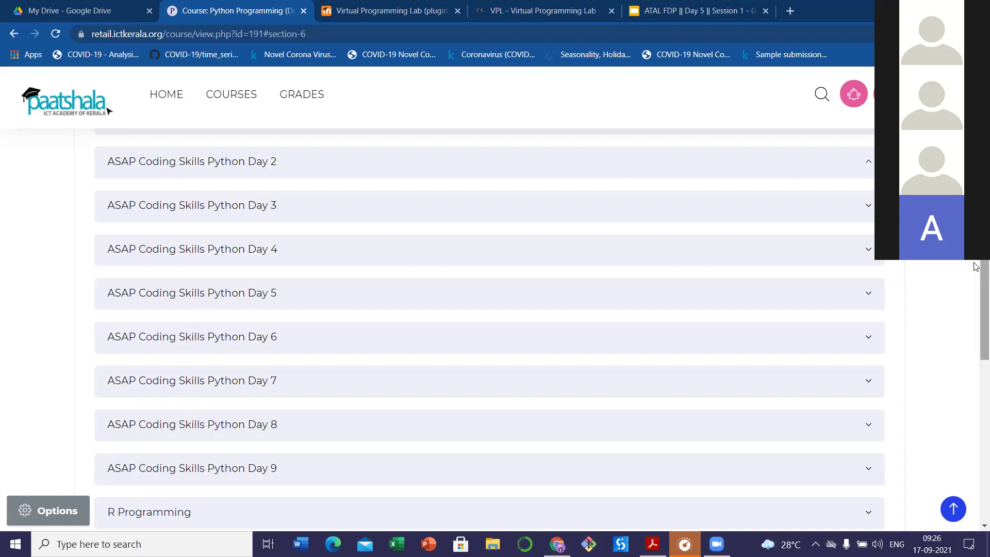
- Expand Topic 11 on the course page and start adding an activity or resource there
left_click_drag(976, 267, 976, 349)
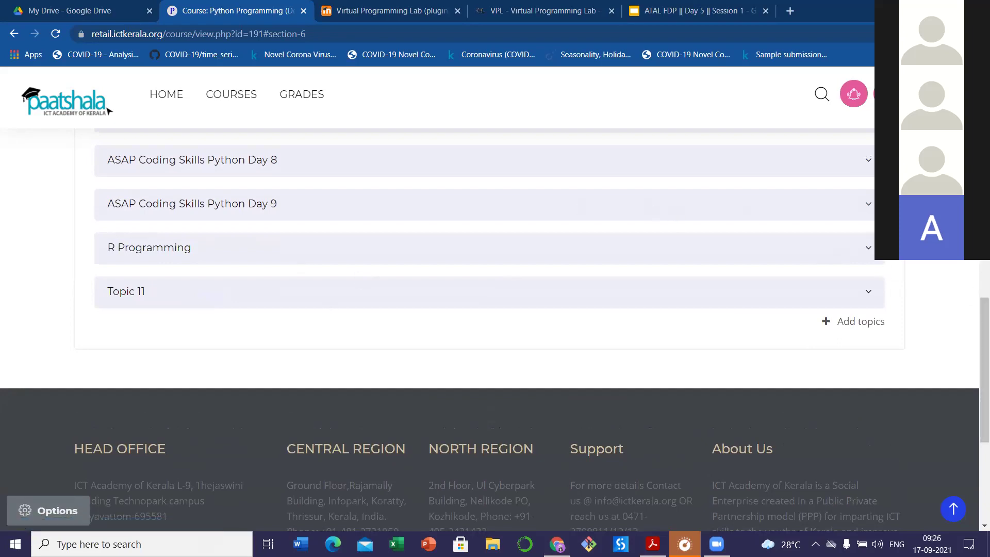
left_click_drag(983, 304, 982, 21)
scroll(495, 310, "down", 3)
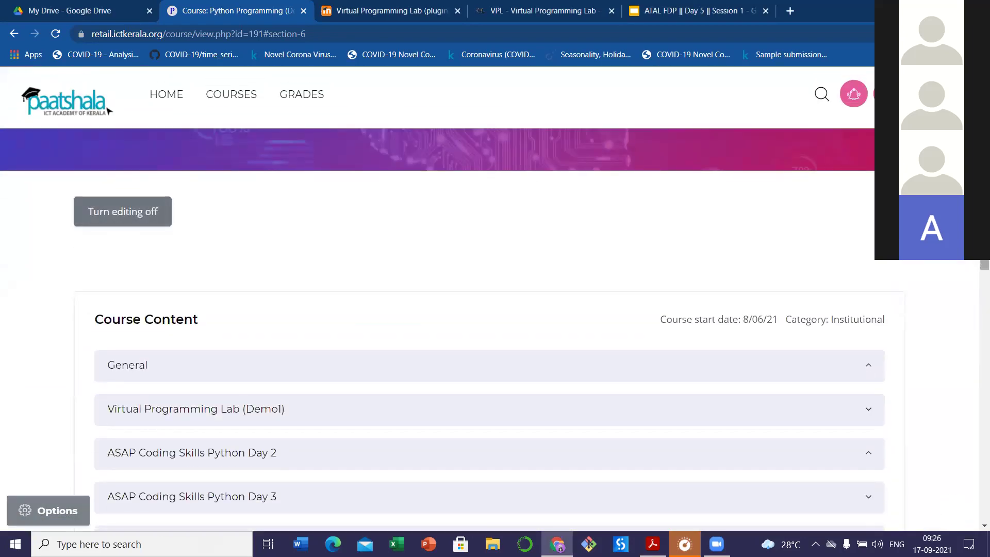
left_click_drag(983, 189, 976, 345)
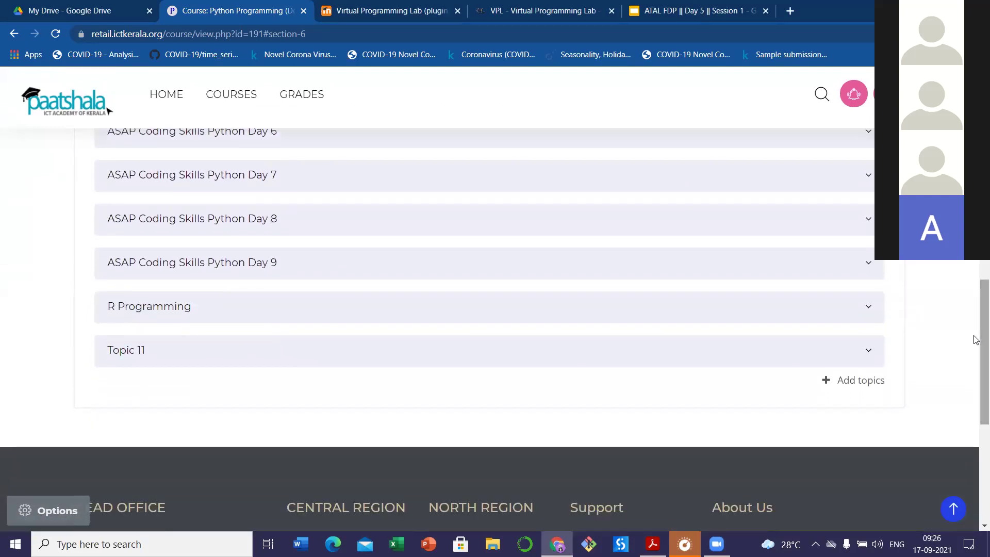
left_click(868, 352)
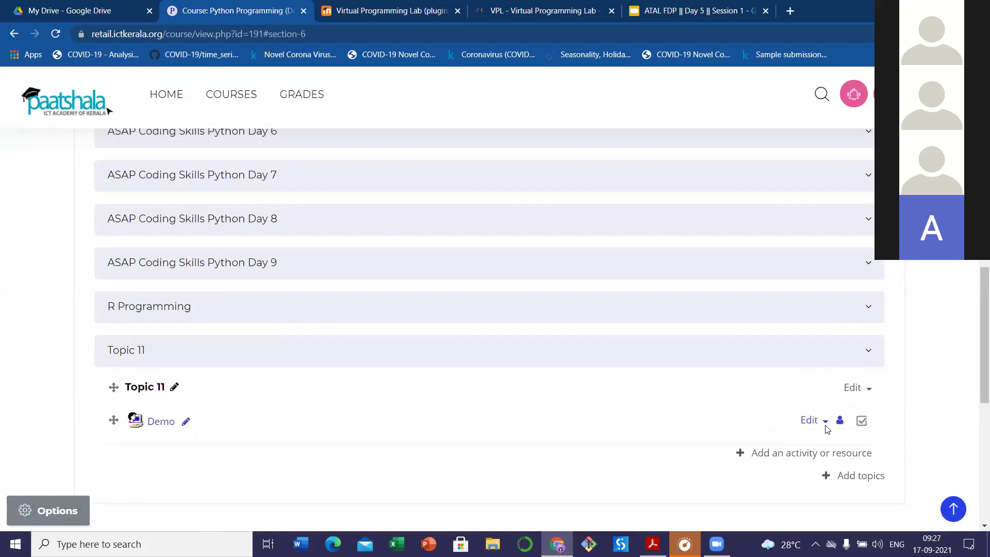
scroll(976, 353, "down", 2)
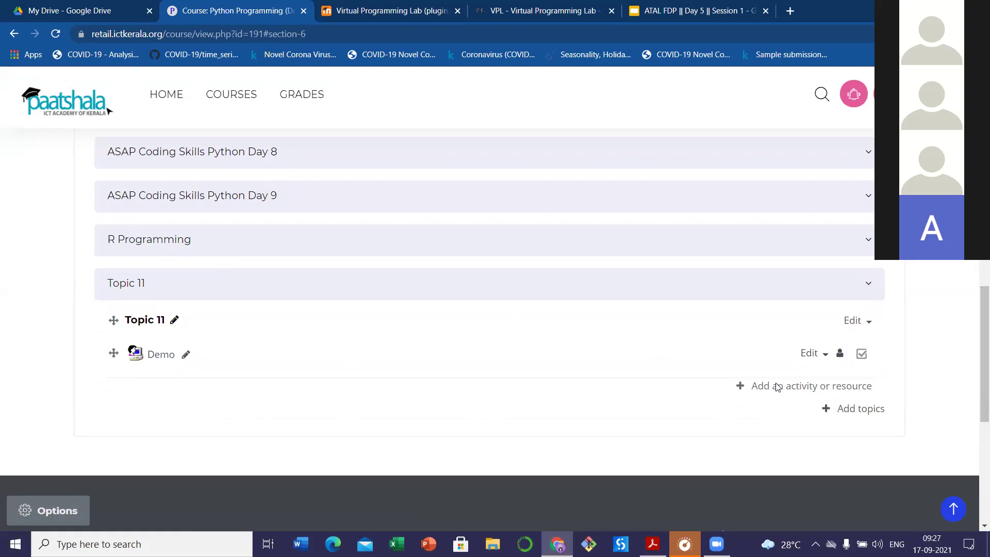
left_click(754, 390)
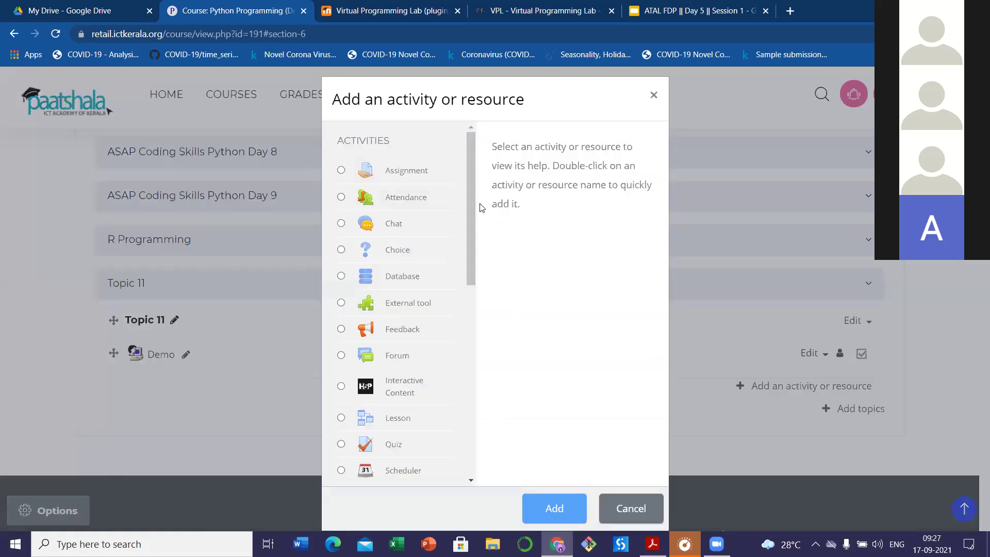
- Select Virtual programming lab in the activity chooser list
scroll(472, 242, "down", 2)
scroll(468, 292, "down", 1)
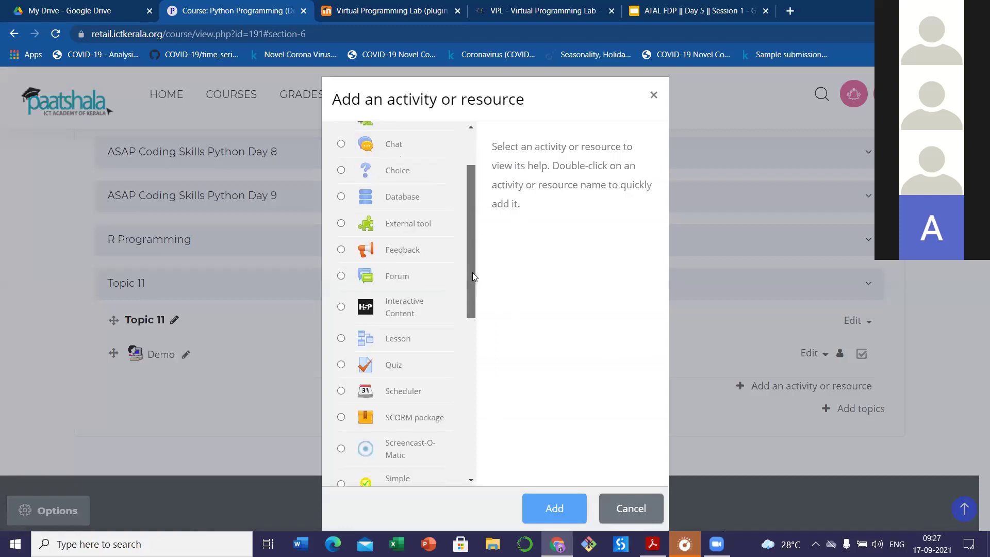
scroll(473, 272, "down", 4)
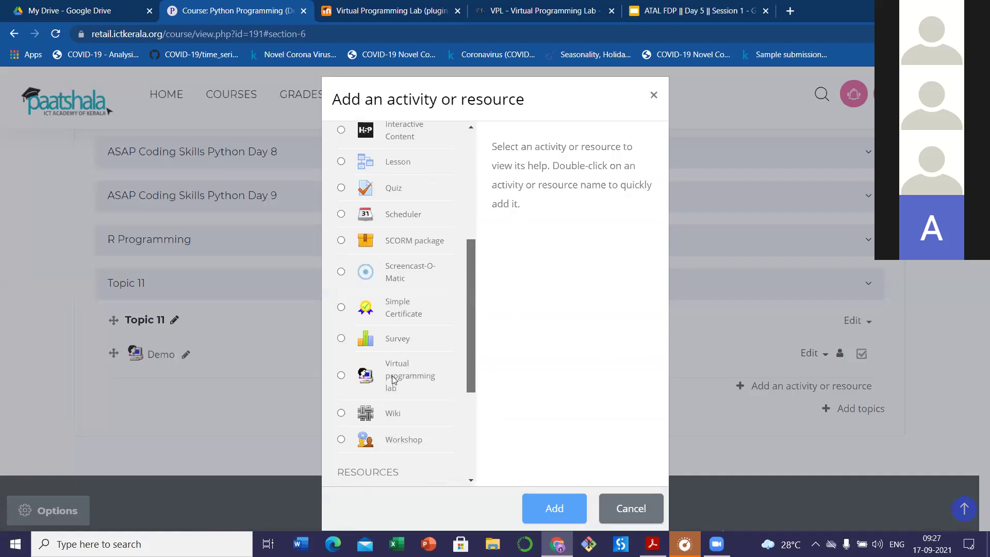
scroll(391, 380, "down", 1)
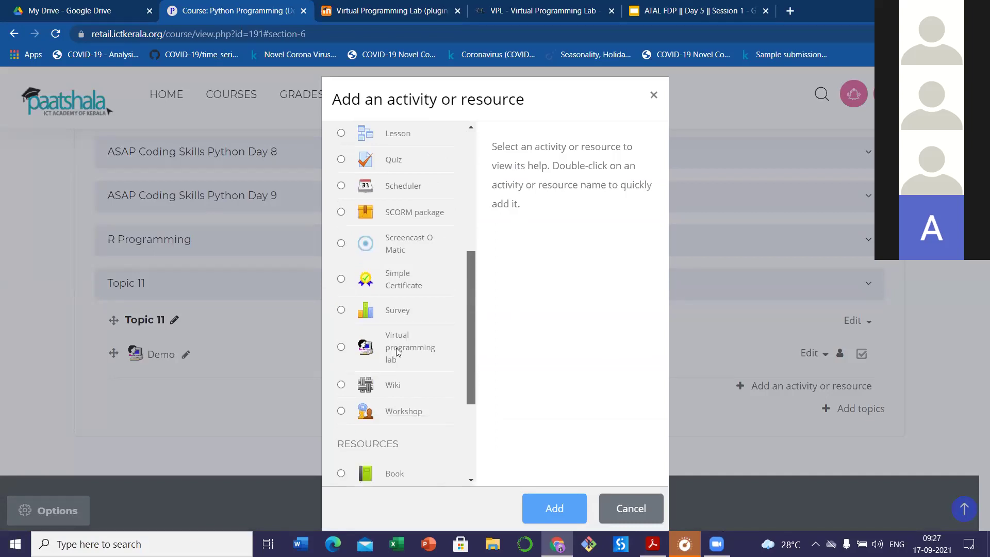
scroll(398, 352, "down", 4)
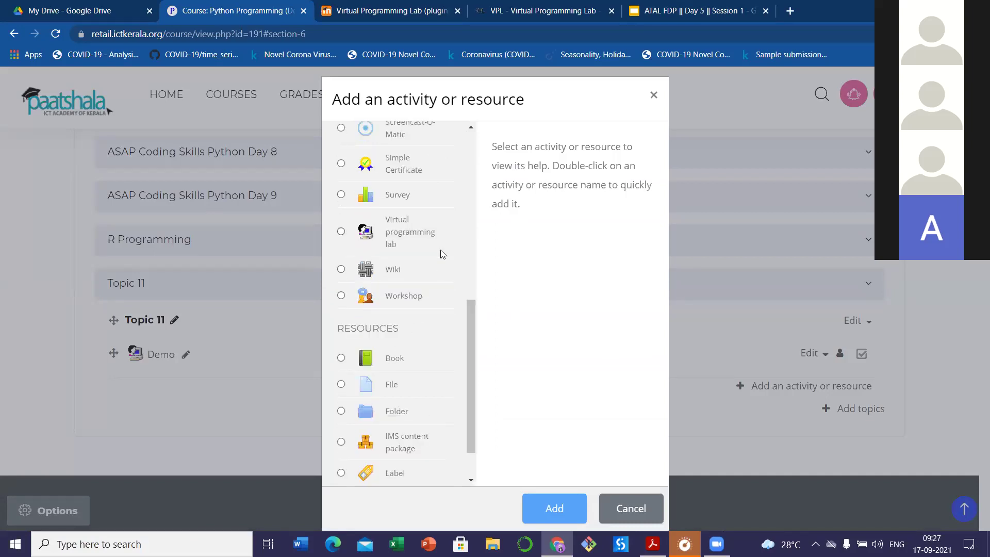
scroll(472, 330, "down", 1)
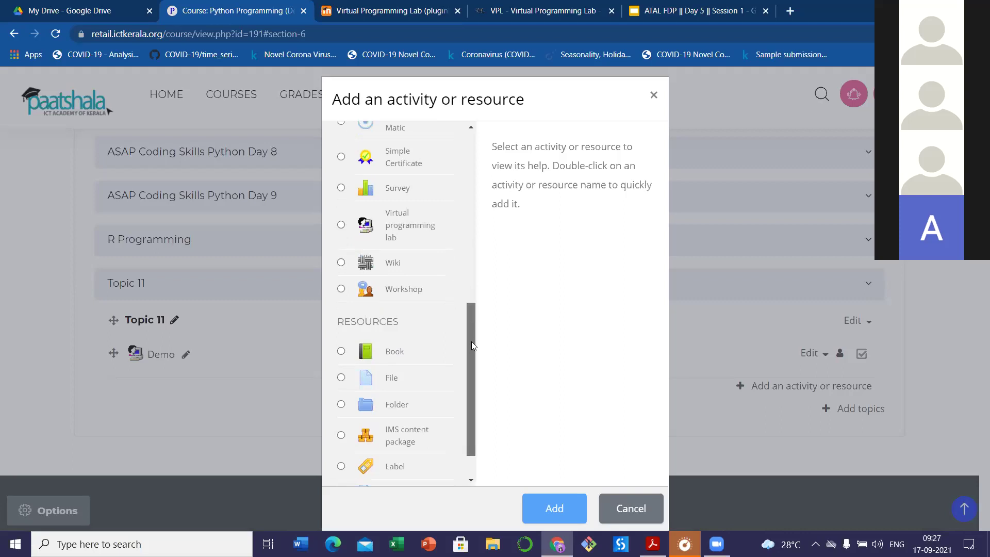
scroll(477, 245, "up", 7)
left_click_drag(472, 243, 470, 291)
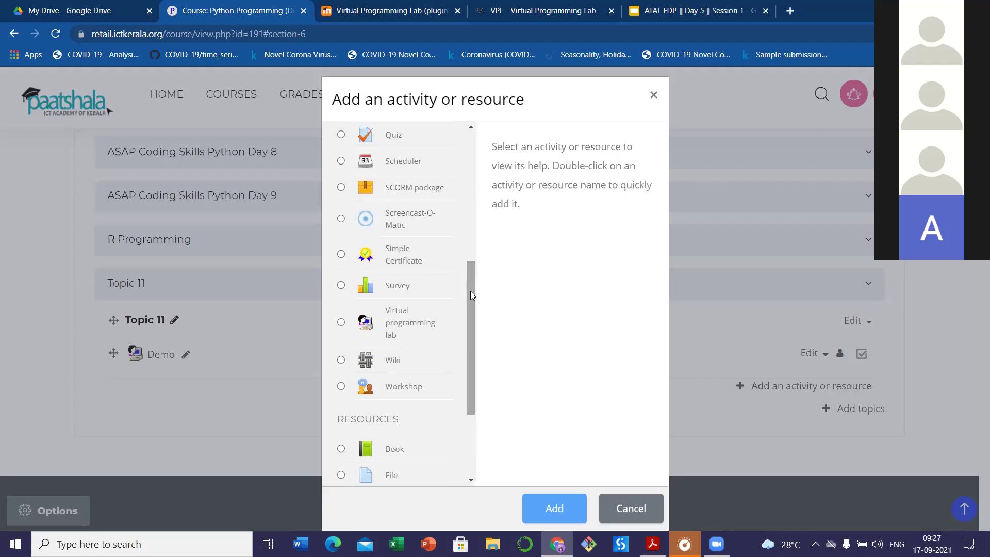
left_click(418, 322)
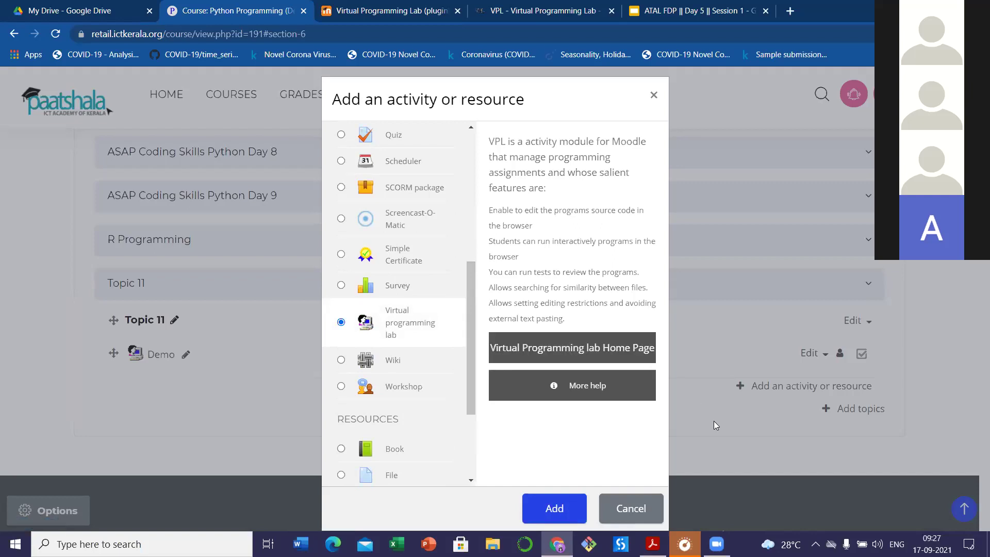
- Confirm adding the Virtual programming lab and name it 'Welcome to Python'
left_click(562, 508)
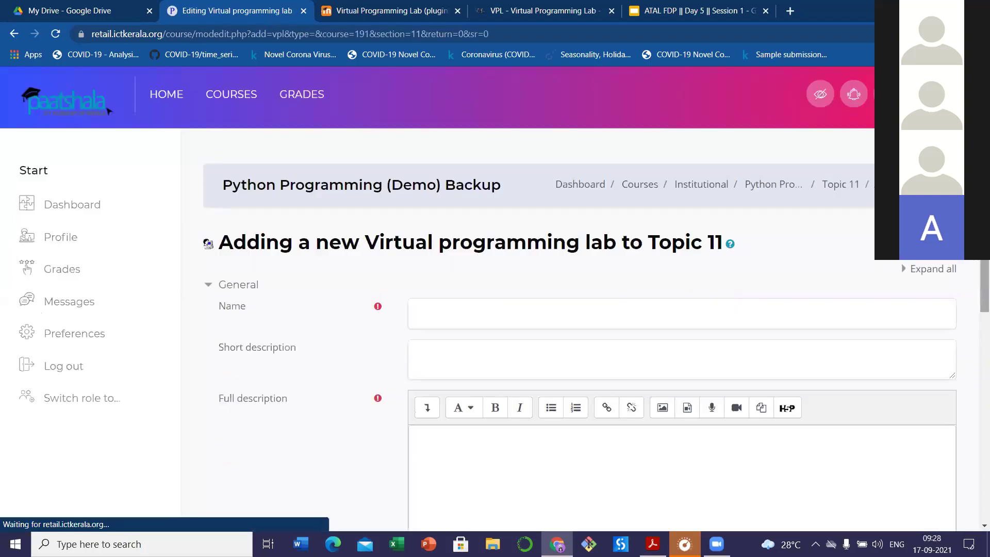
scroll(495, 296, "down", 3)
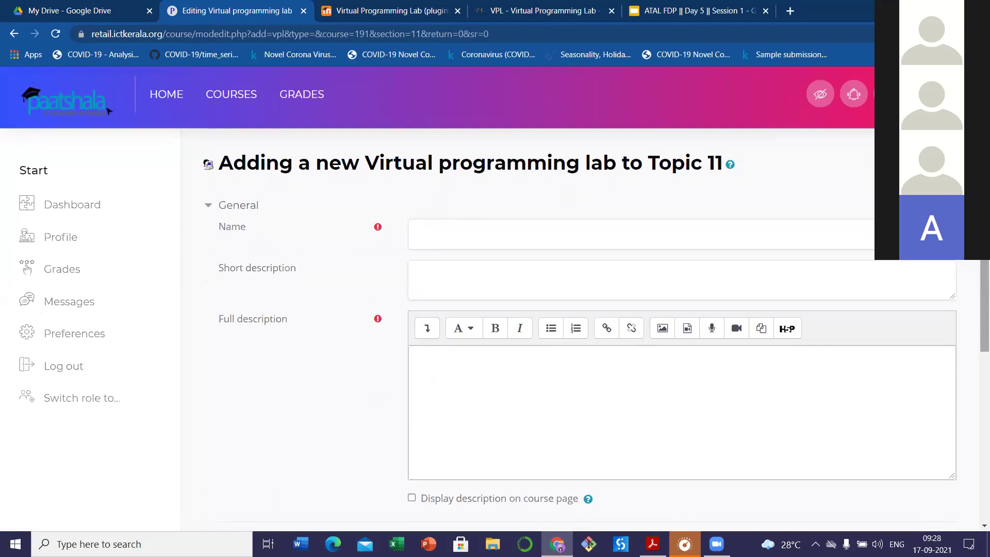
scroll(596, 325, "up", 1)
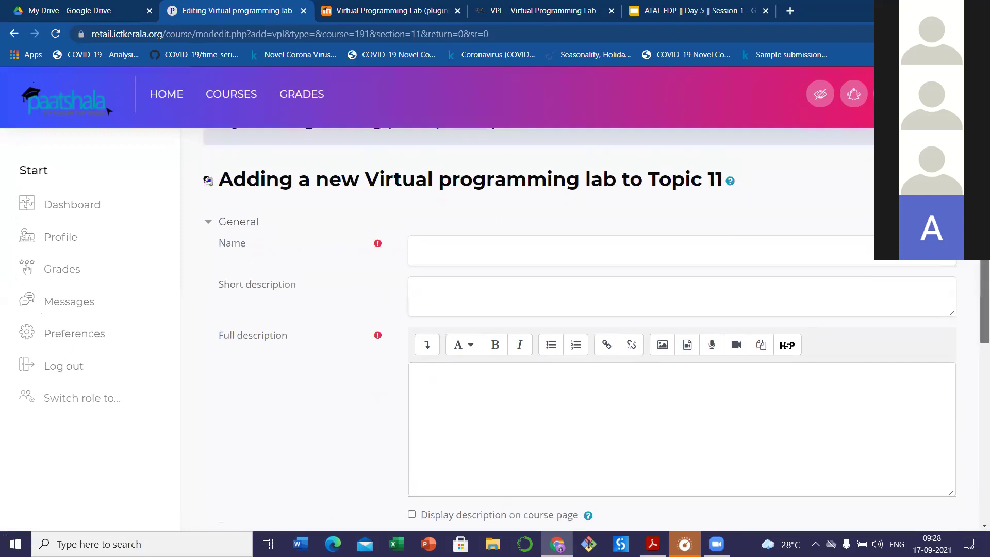
scroll(596, 333, "up", 1)
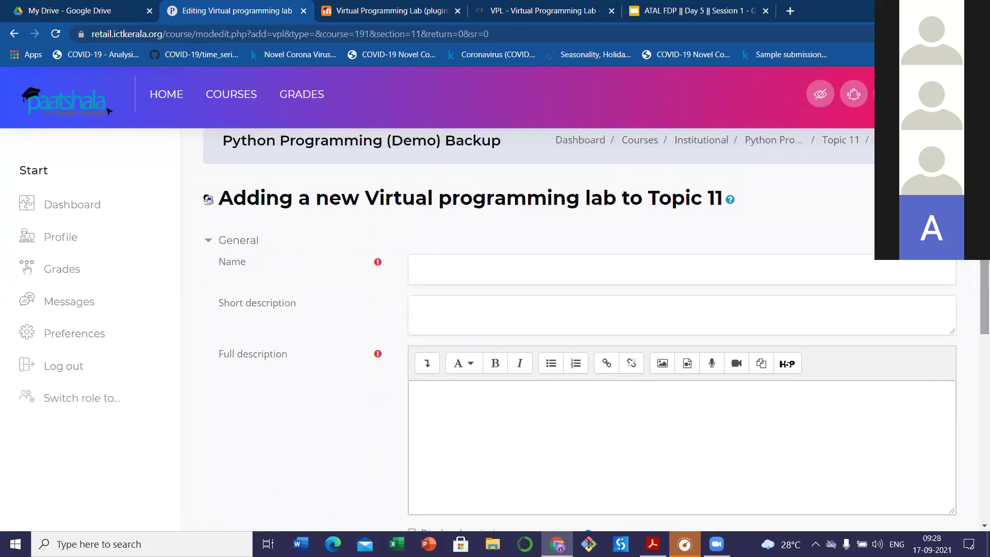
left_click(513, 270)
type("W")
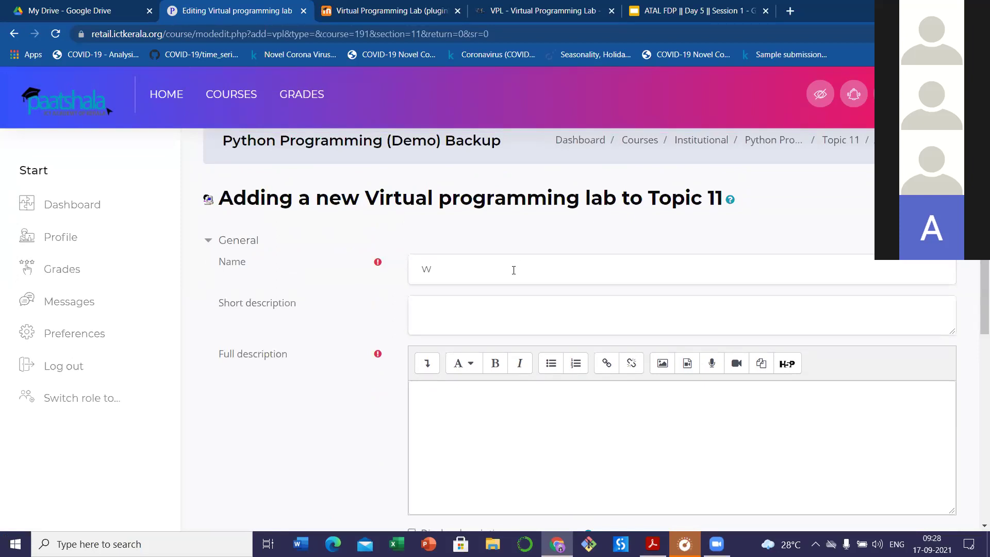
type("elcome to Python")
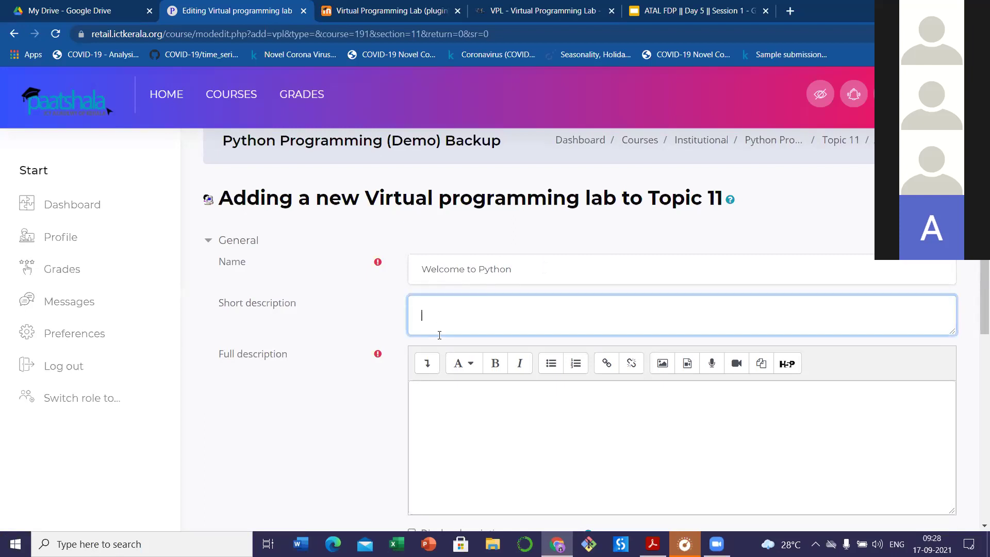
- Type the description 'Write a Python pgm to display "' at 110% page zoom
left_click(452, 423)
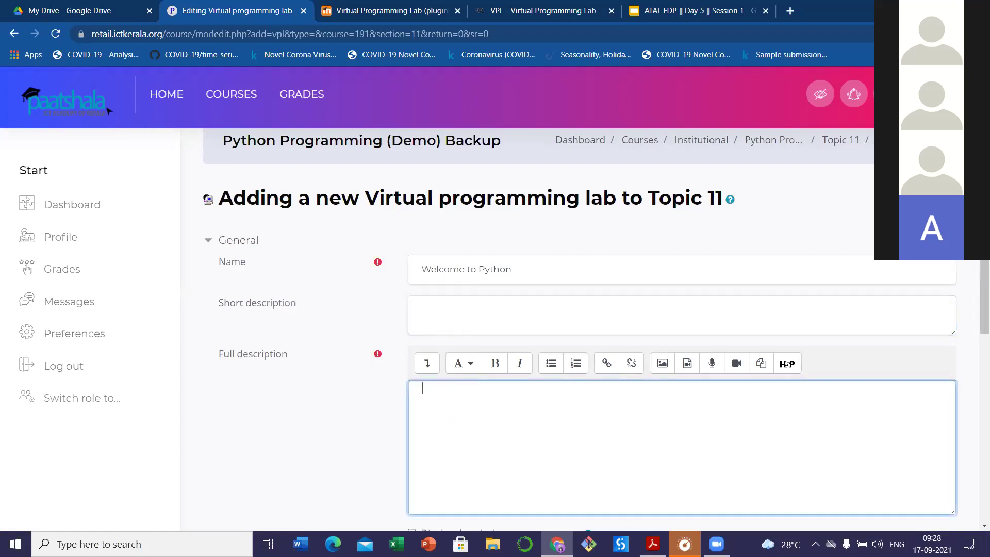
type("Write a p")
key("BackSpace")
type("Python pgm")
key("ctrl+plus")
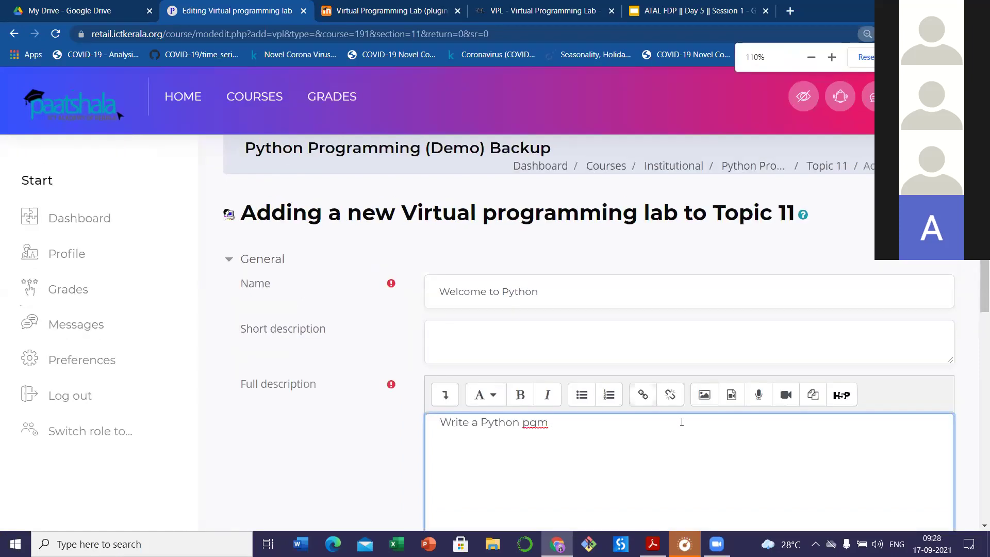
scroll(976, 358, "down", 3)
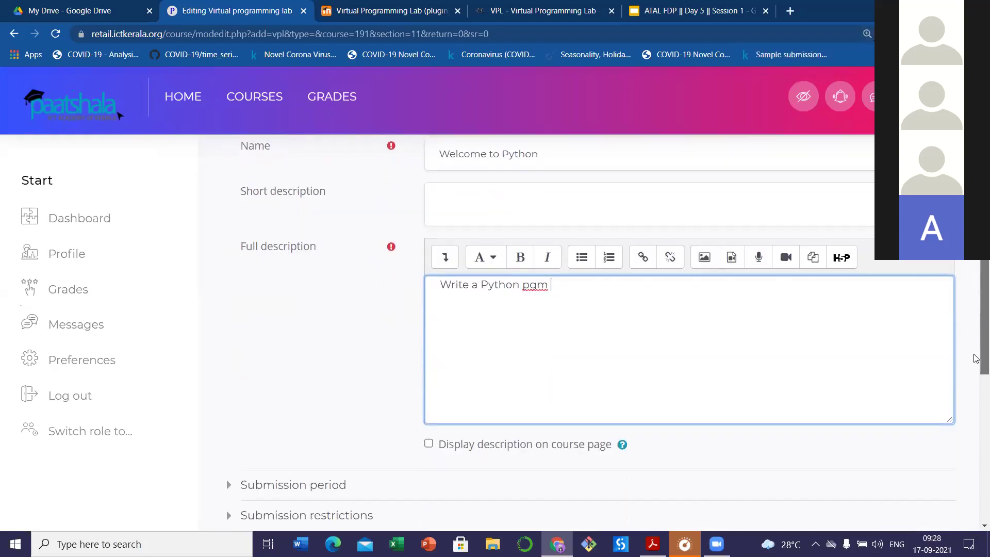
type("to display")
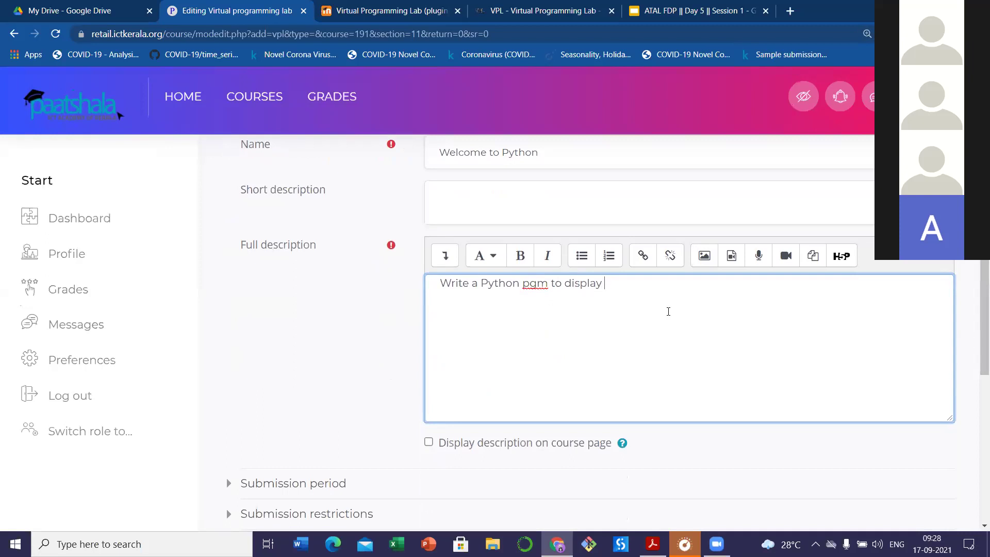
type("\"")
- Paste the quoted name "Welcome to Python" into the description, joined onto the first line
double_click(519, 153)
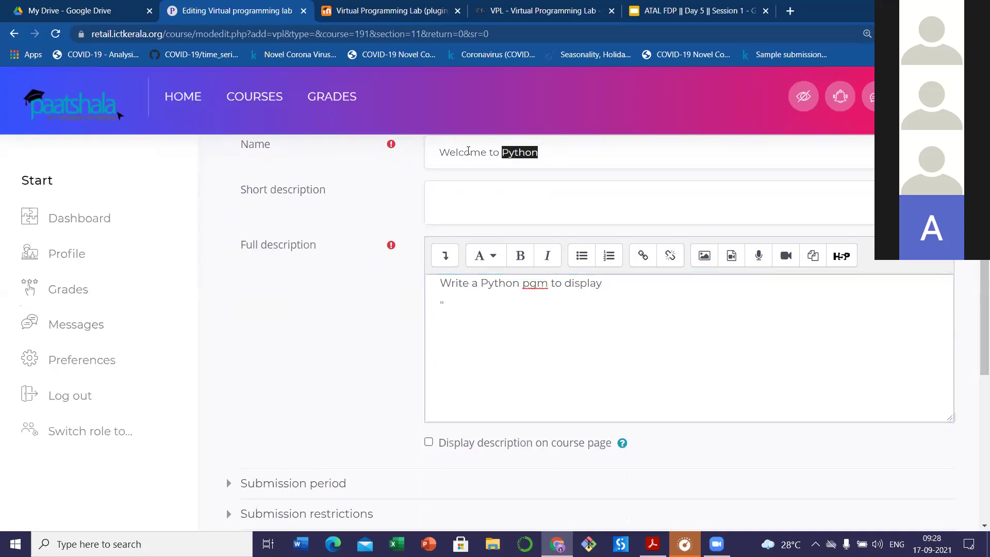
left_click_drag(468, 151, 425, 154)
key("ctrl+c")
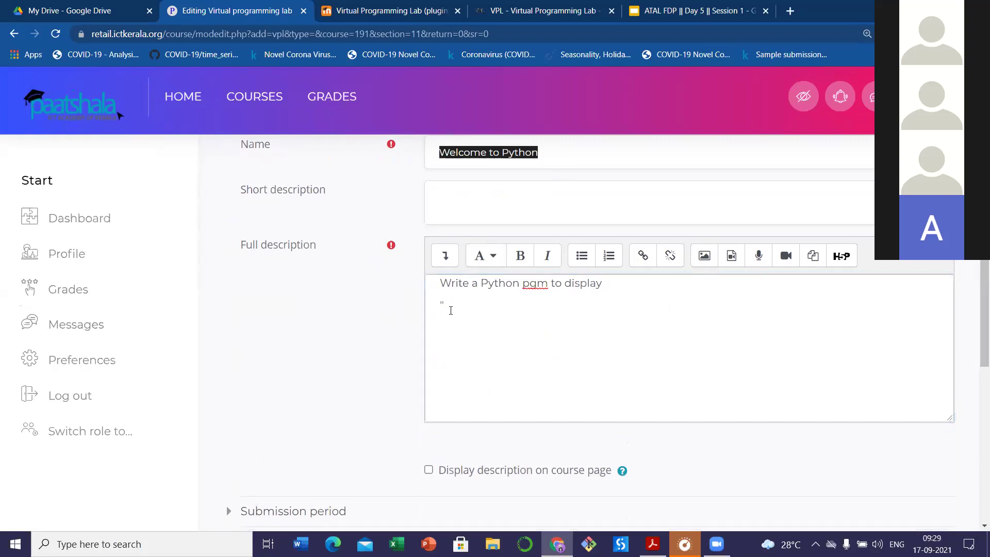
left_click(450, 308)
key("BackSpace")
key("ctrl+v")
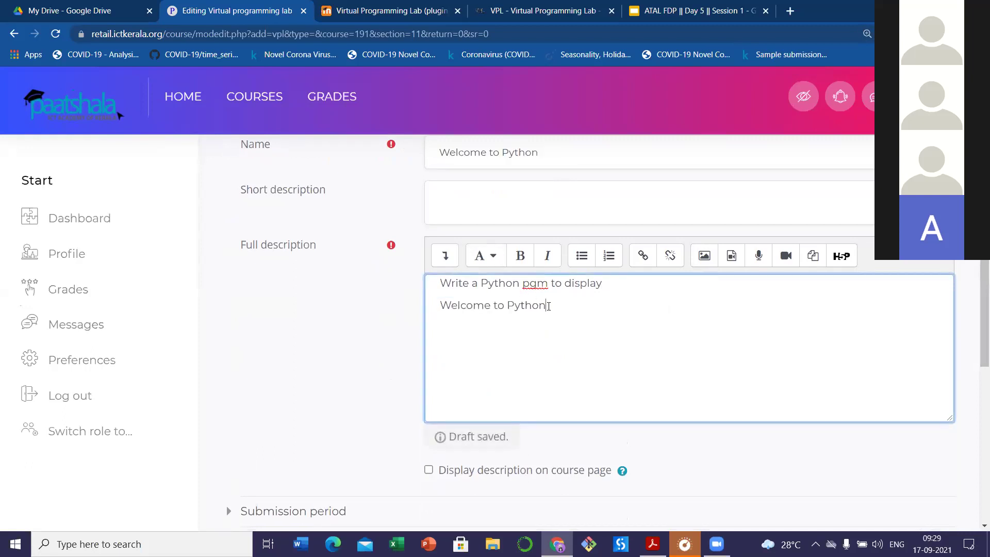
type("\"")
left_click(439, 307)
type("\"")
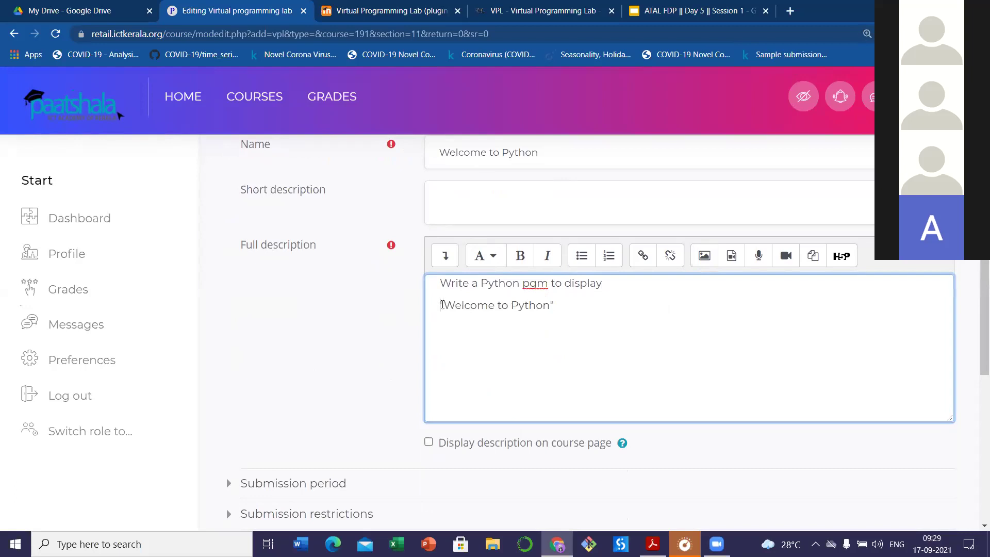
key("BackSpace")
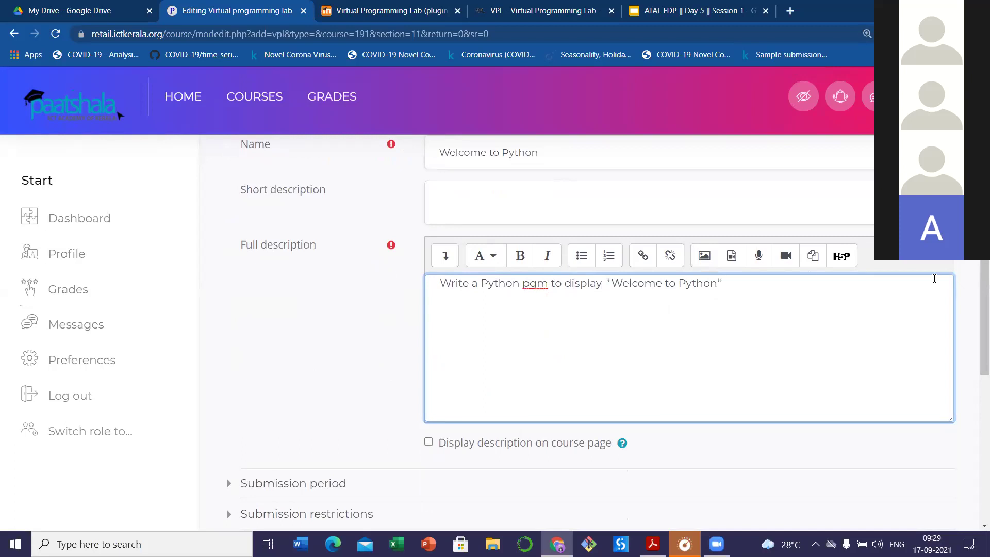
scroll(976, 282, "up", 1)
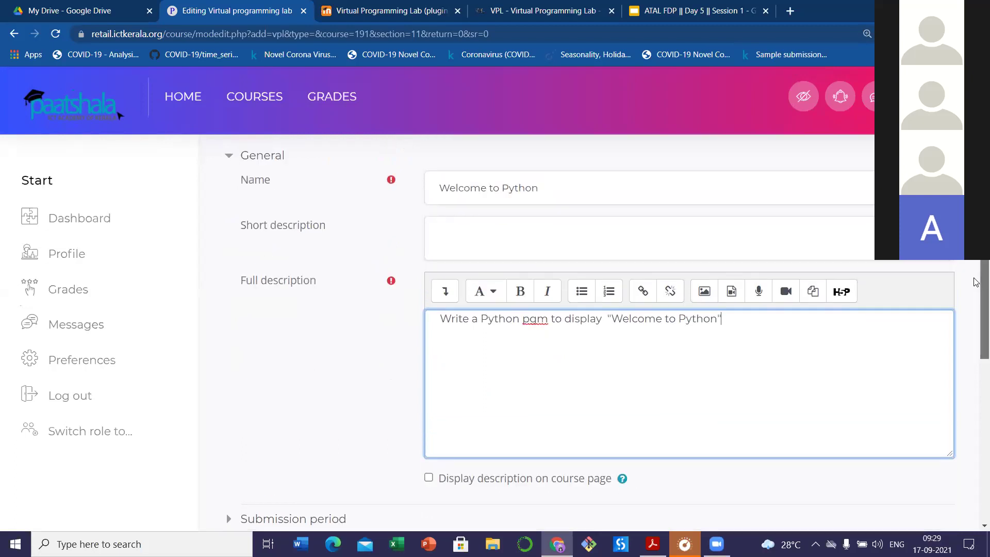
scroll(976, 282, "down", 1)
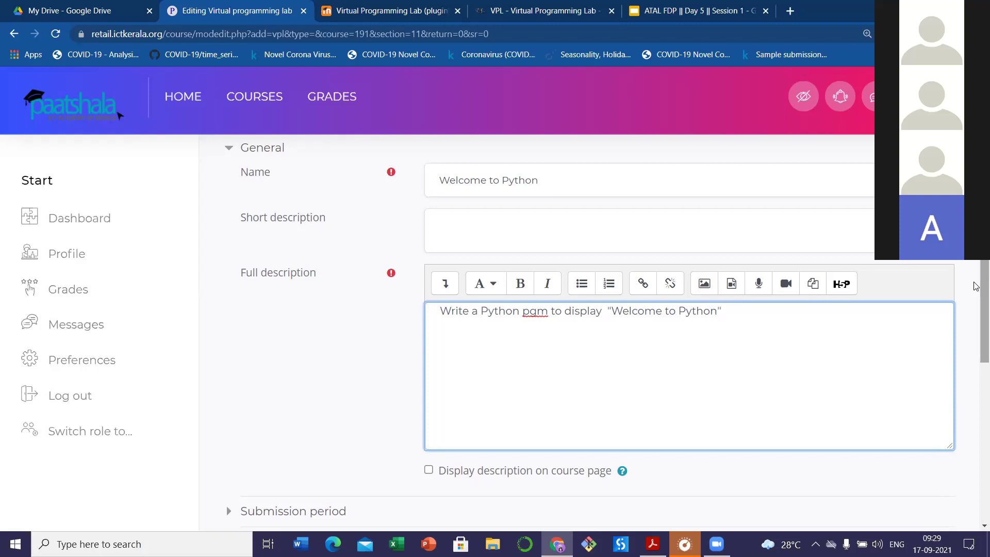
scroll(978, 325, "down", 2)
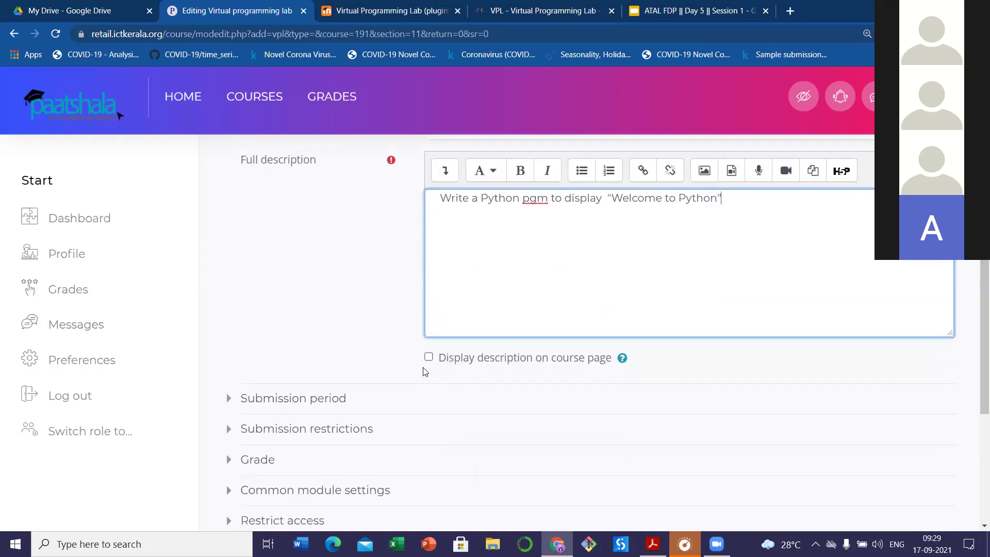
scroll(973, 301, "down", 2)
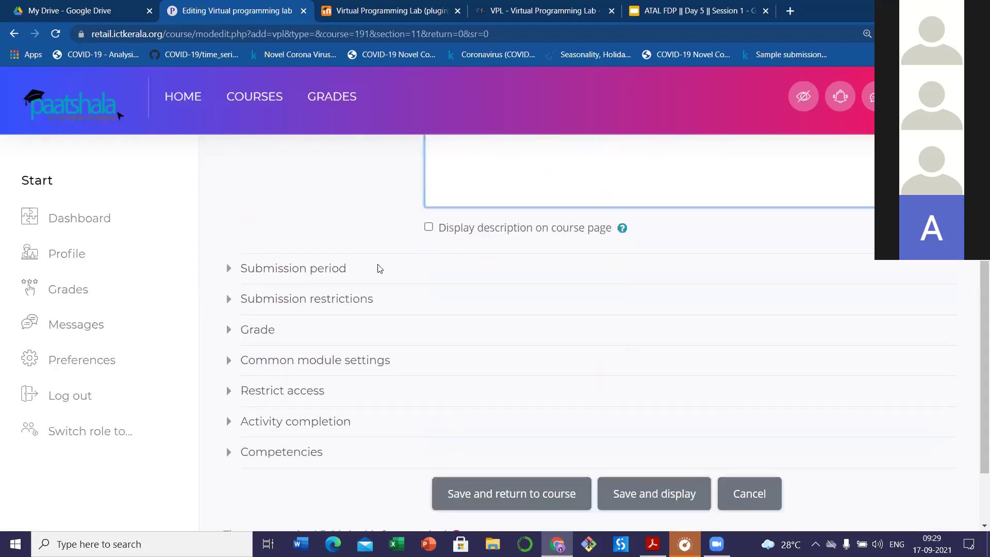
- Enable Available from 17 September 2021 09:29, keeping the due date 25 September 2021 05:30
left_click(312, 268)
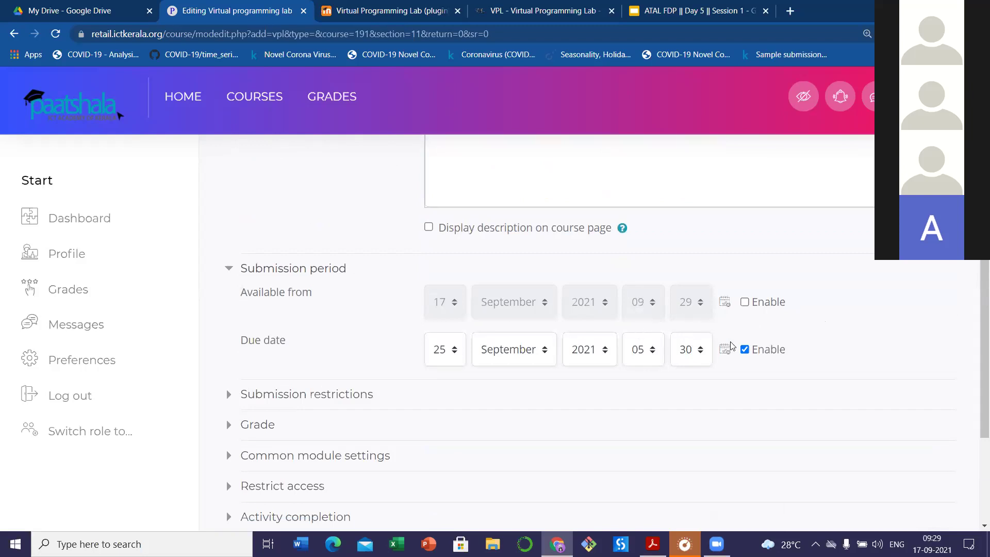
left_click(744, 353)
left_click(744, 305)
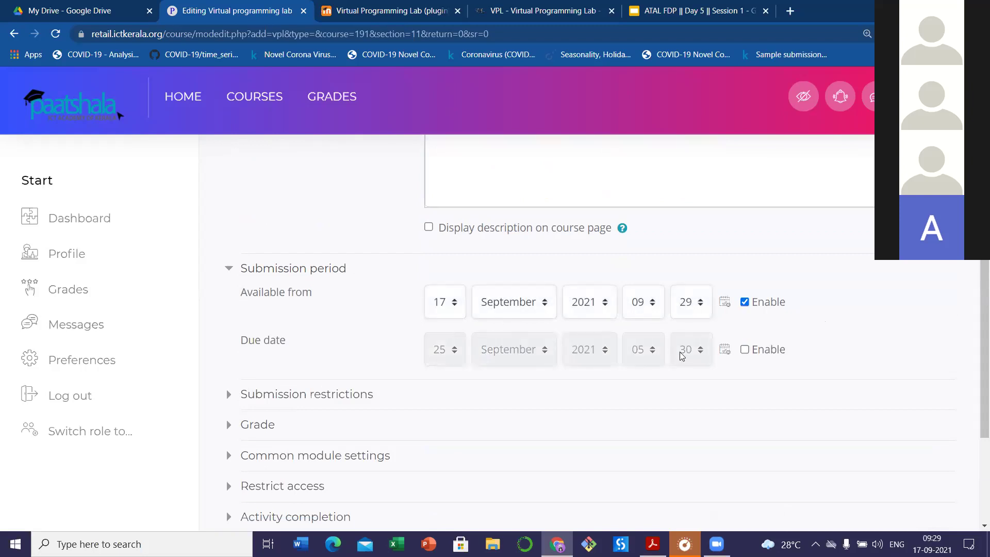
left_click(745, 350)
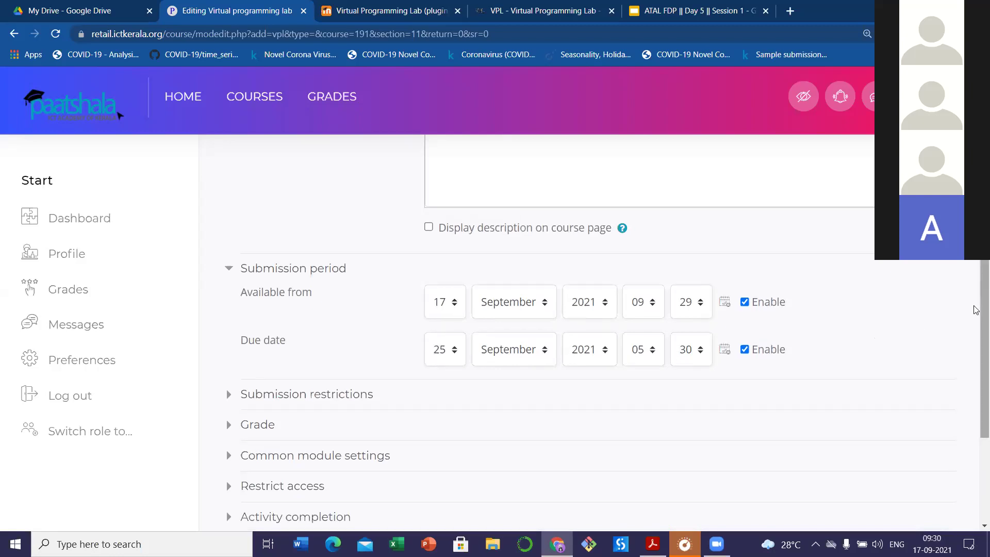
left_click_drag(976, 312, 976, 356)
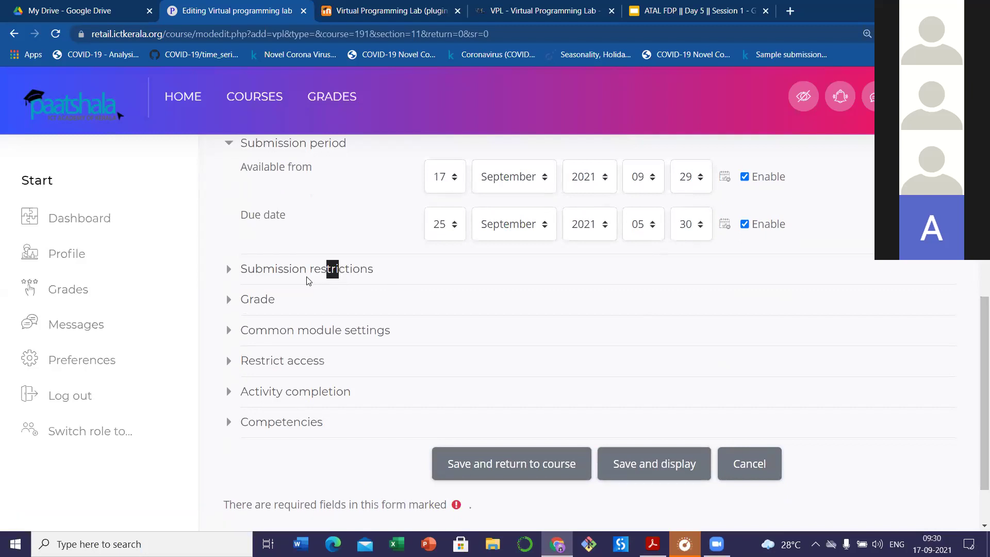
- Show Submission restrictions and leave Type of work as Individual work
left_click(306, 277)
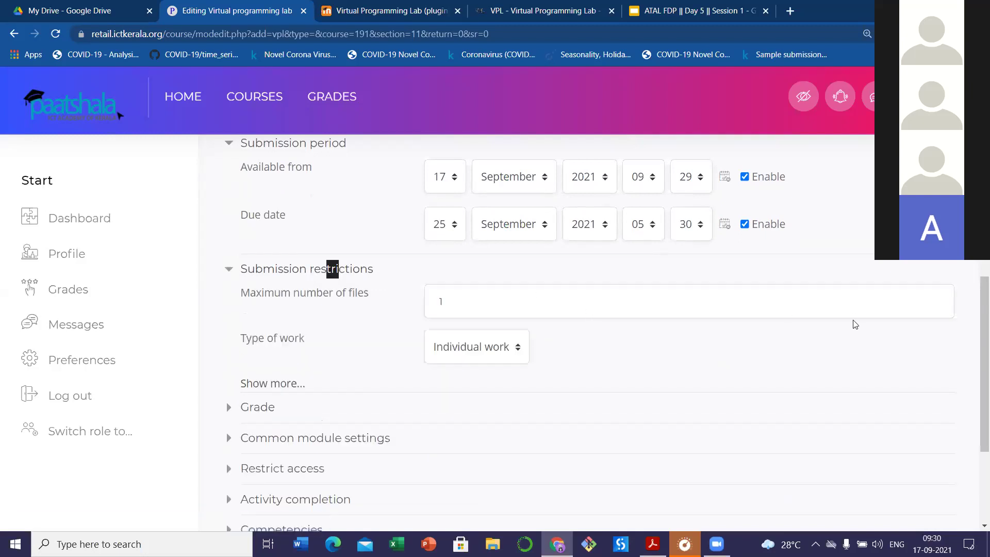
scroll(975, 330, "down", 1)
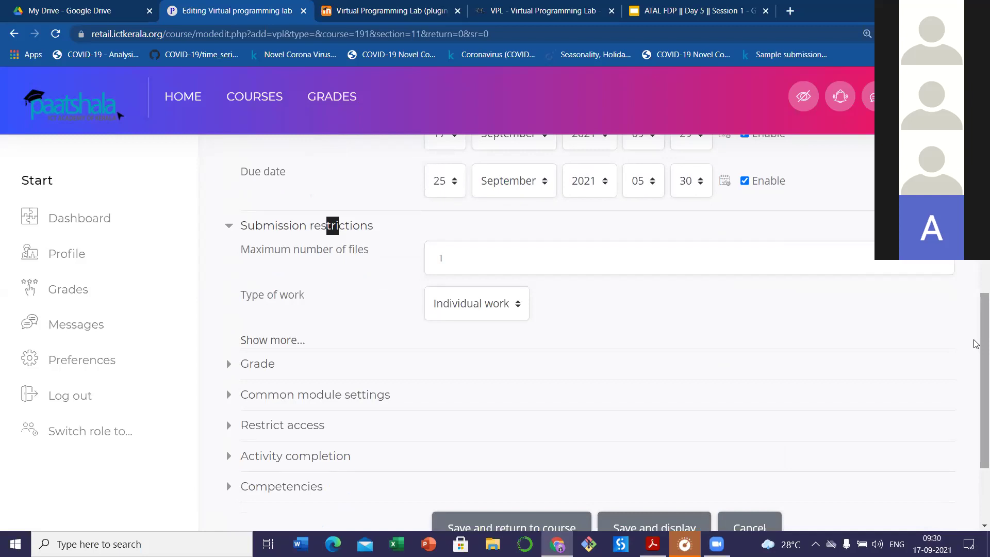
left_click(518, 306)
left_click(556, 324)
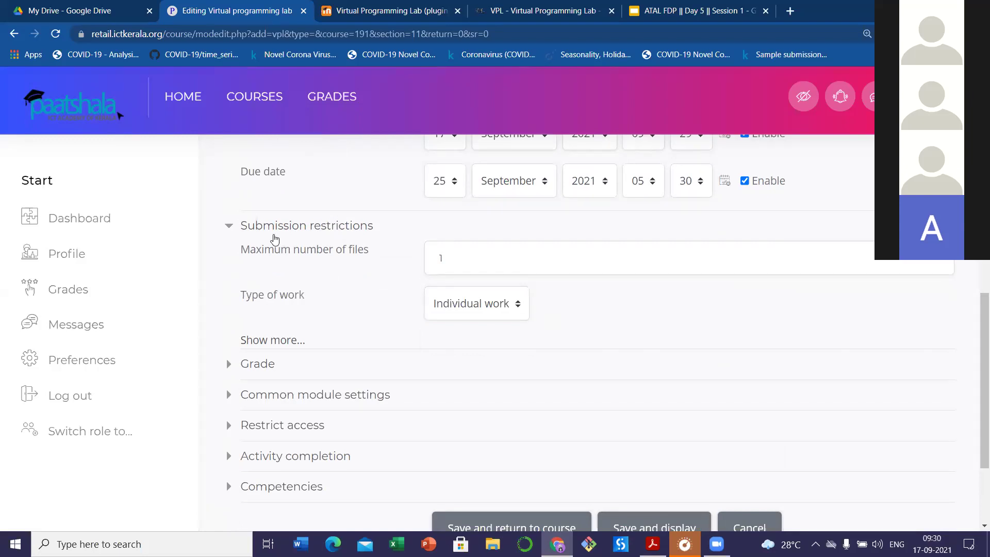
- Collapse Submission restrictions and expand the Grade section to view its fields
left_click(239, 225)
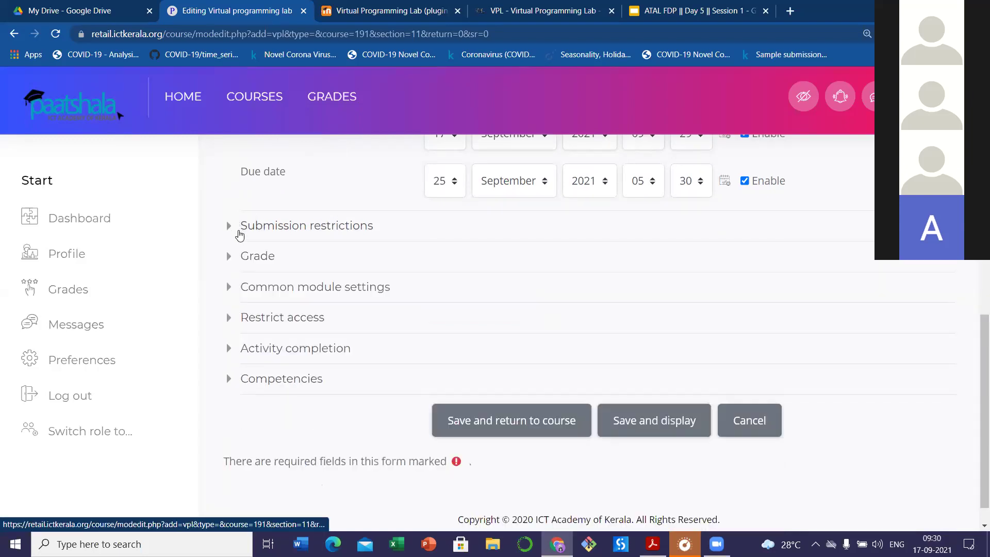
left_click(256, 257)
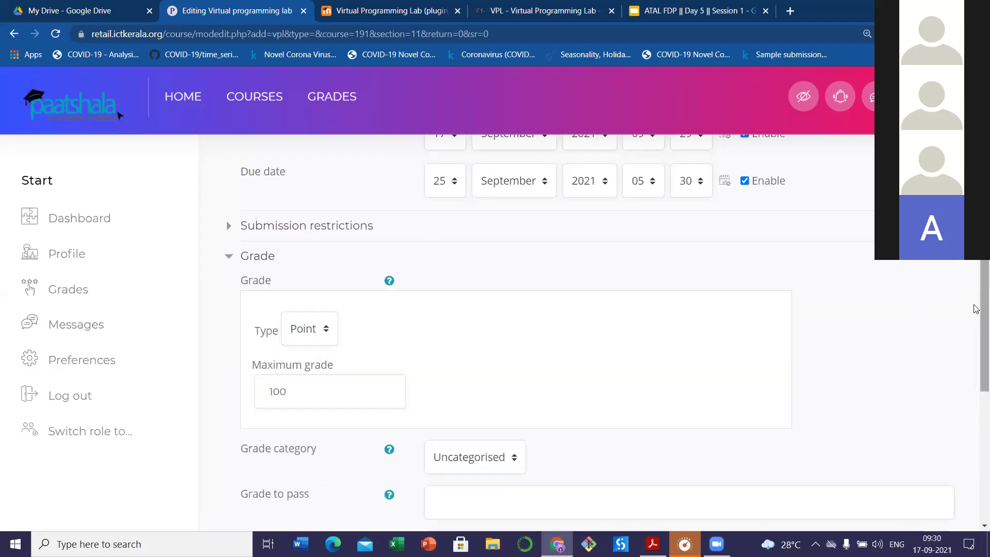
scroll(975, 310, "down", 3)
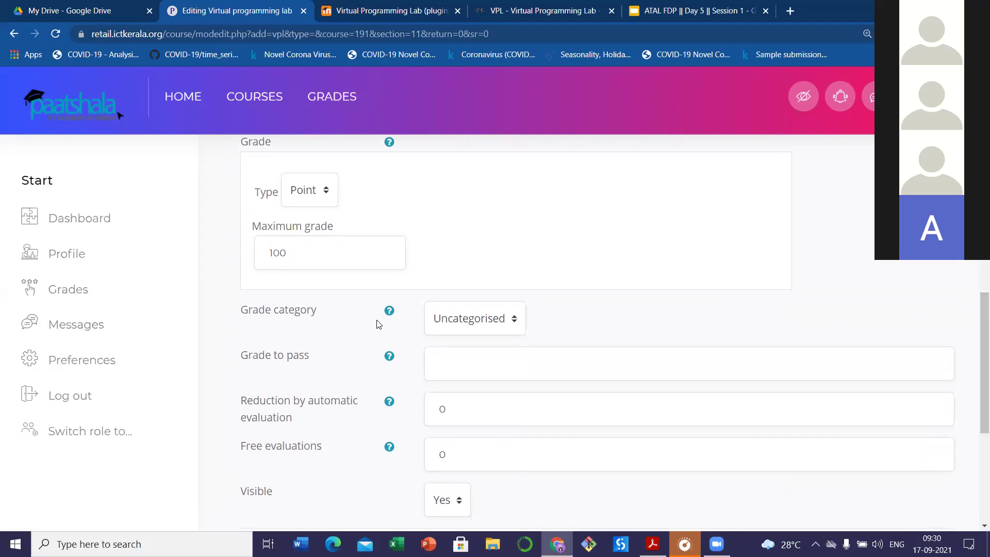
- Change the Maximum grade from 100 to 10
left_click(325, 248)
key("BackSpace")
key("BackSpace")
key("BackSpace")
type("2")
key("BackSpace")
type("10")
scroll(974, 354, "down", 2)
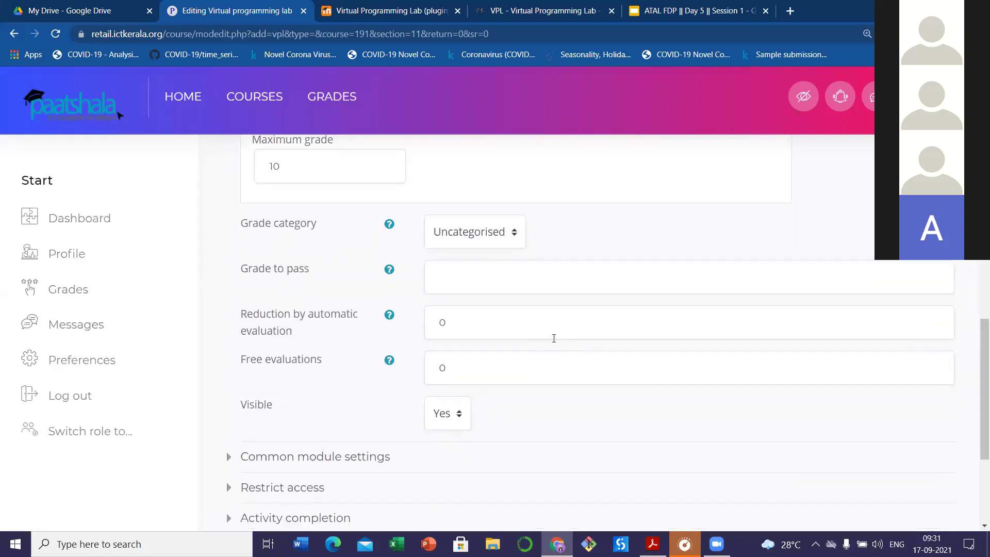
- Check the grade category options, keeping Uncategorised
left_click(521, 233)
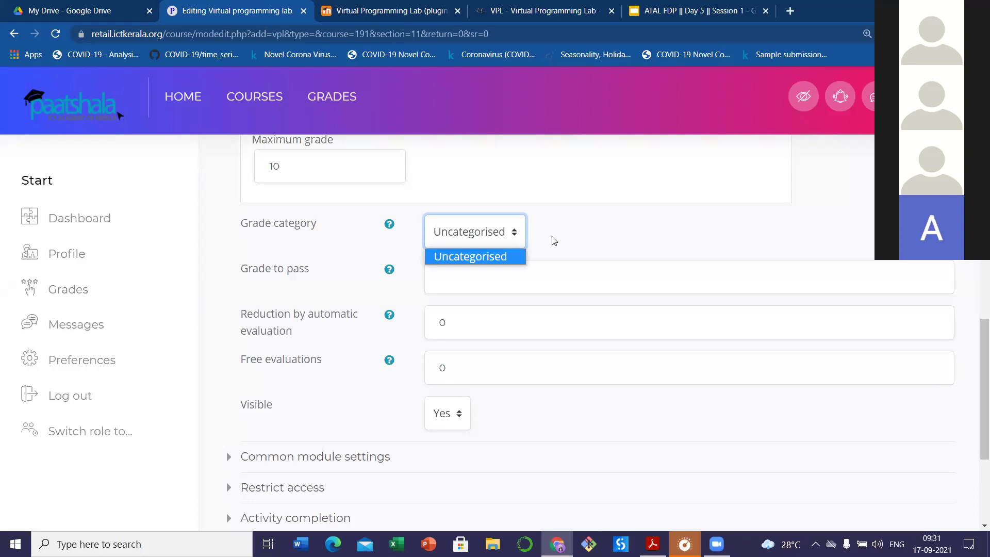
left_click(553, 241)
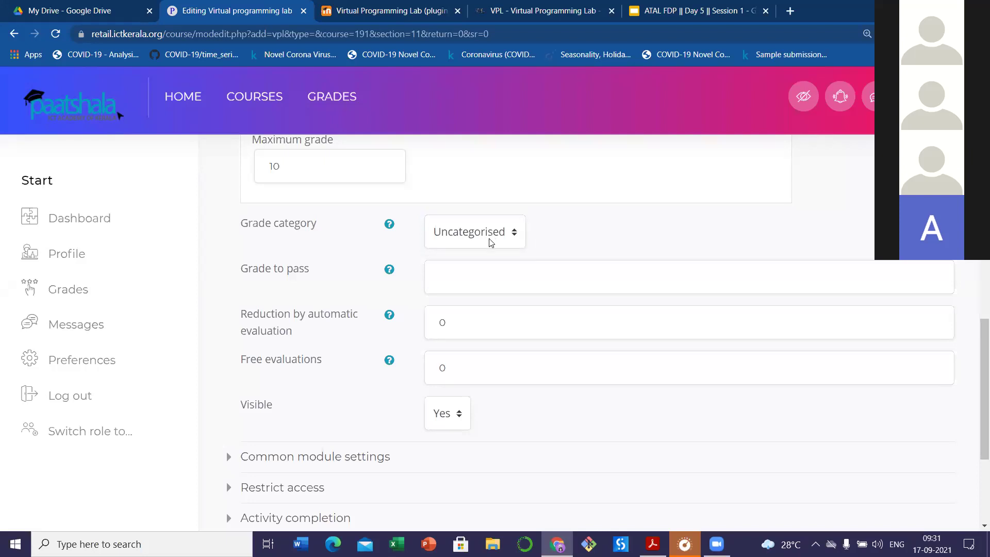
left_click(495, 239)
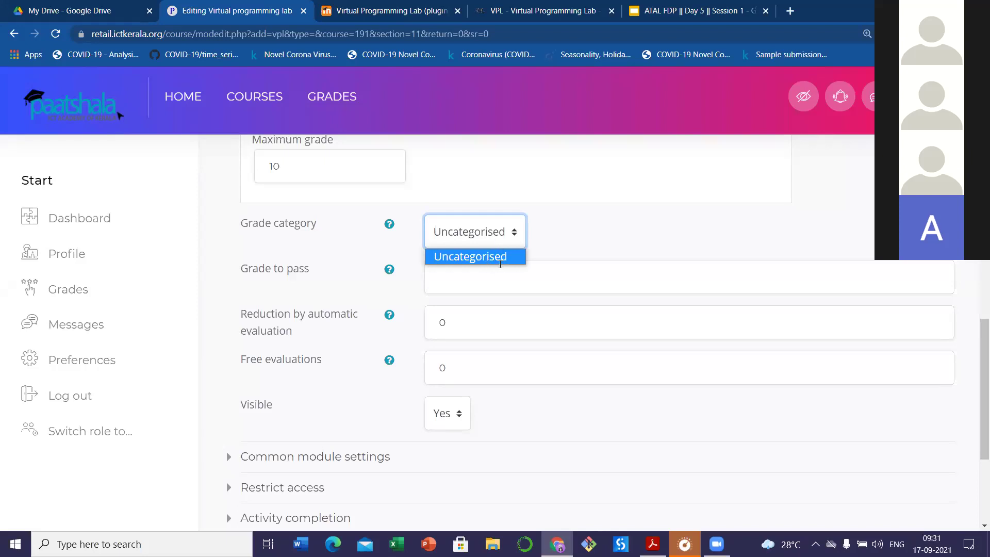
left_click(545, 243)
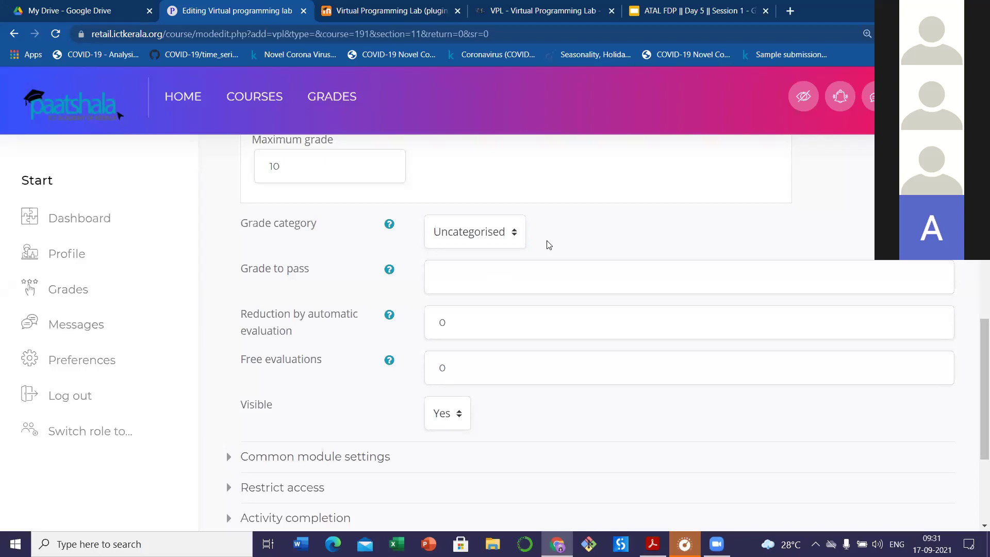
left_click(517, 233)
left_click(602, 247)
- Set Free evaluations to 3 and Reduction by automatic evaluation to 10
key("BackSpace")
type("3")
key("BackSpace")
type("10")
- Look at the ATAL FDP slides and VPL support page, then return to the form
key("ctrl+5")
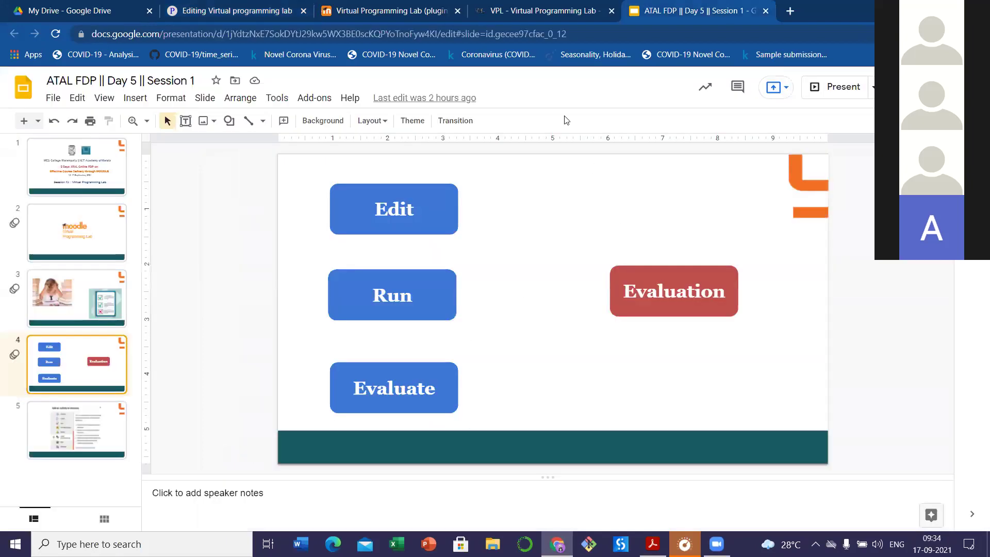
left_click(532, 7)
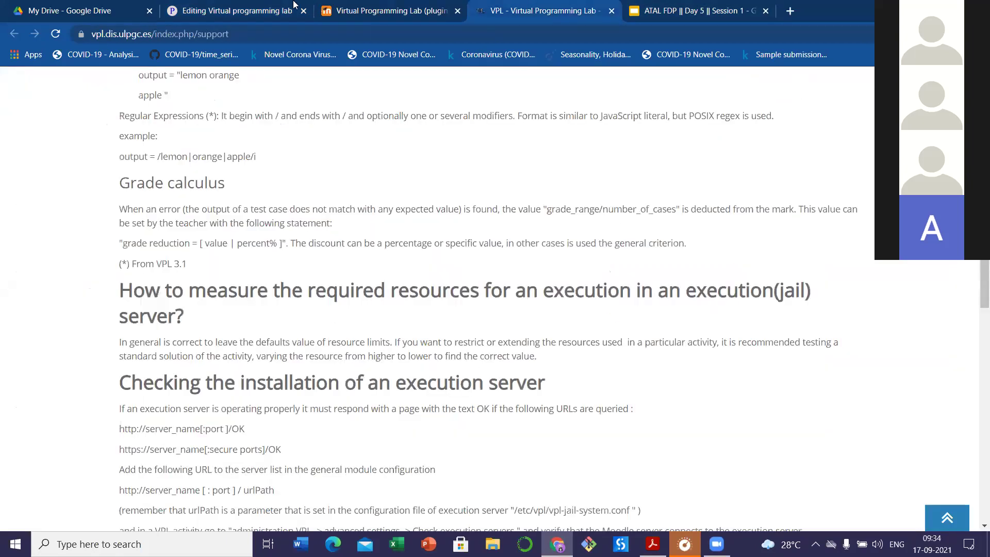
left_click(267, 6)
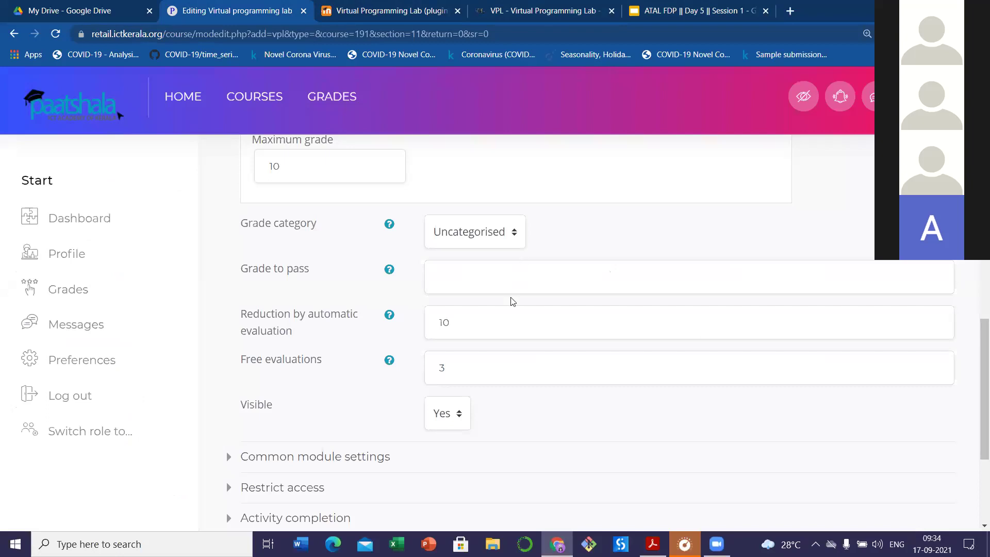
- Append % so Reduction by automatic evaluation reads 10%
type("%")
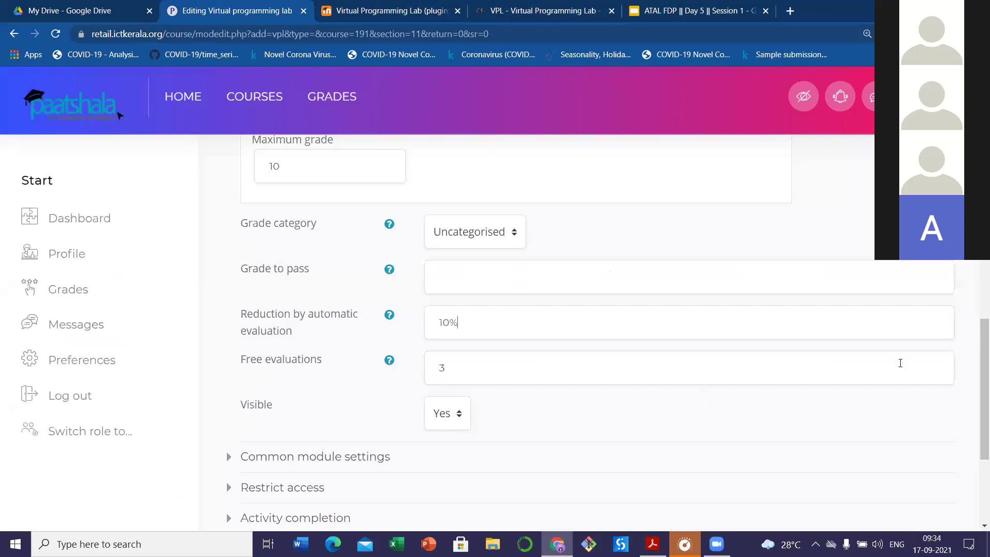
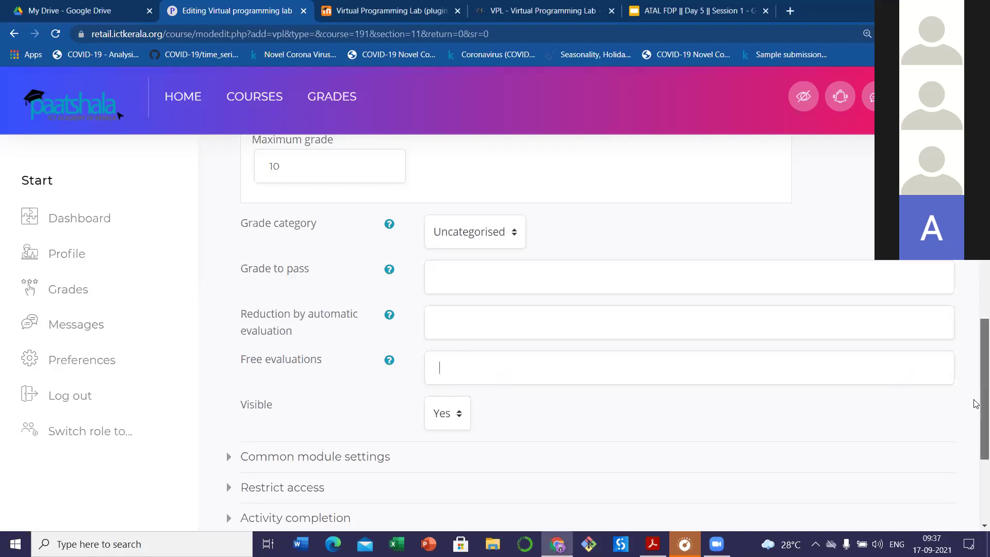
- Expand the Restrict access section to review it, then collapse it again
left_click_drag(975, 402, 976, 466)
left_click(267, 287)
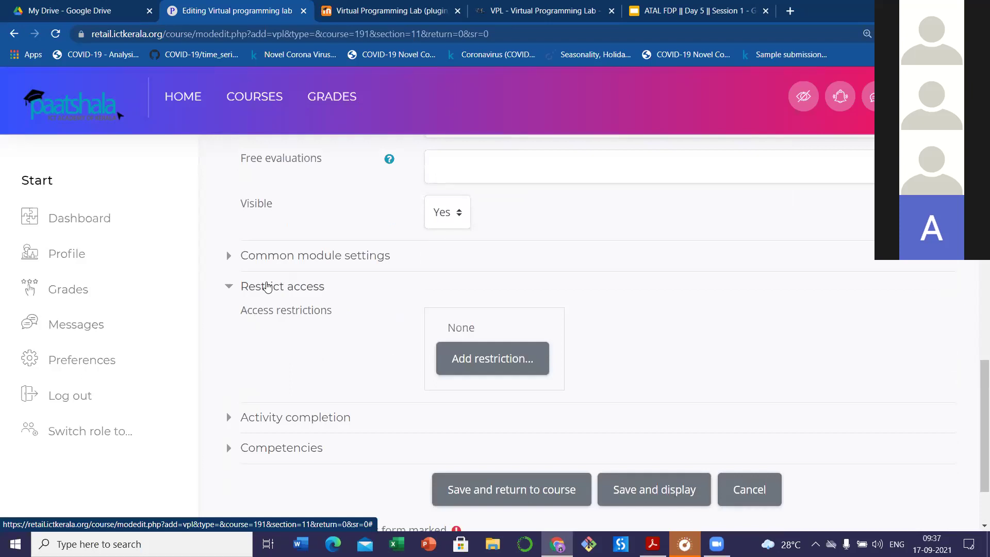
left_click(266, 287)
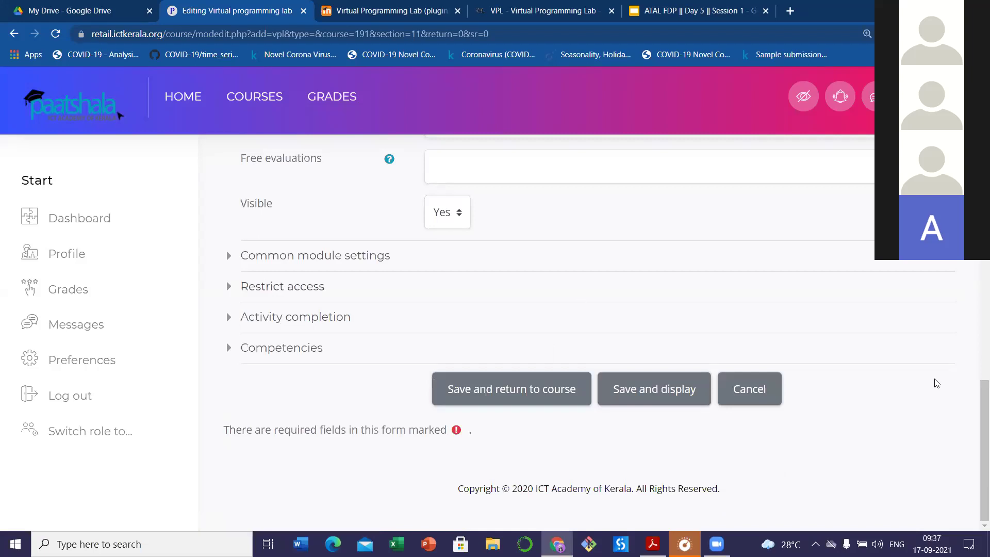
- Save the new lab activity with 'Save and return to course'
left_click_drag(976, 432, 975, 149)
scroll(120, 115, "down", 4)
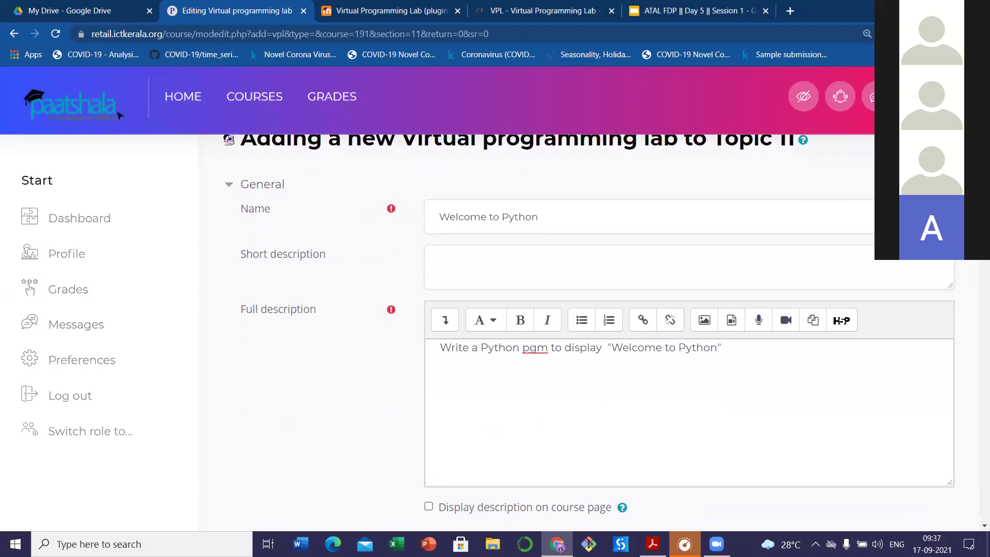
scroll(976, 267, "down", 4)
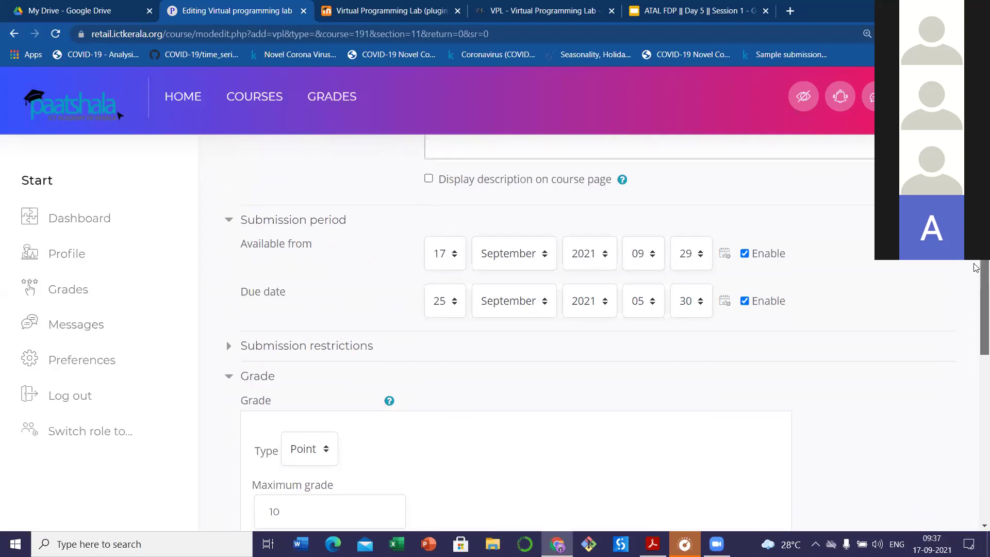
scroll(976, 318, "down", 3)
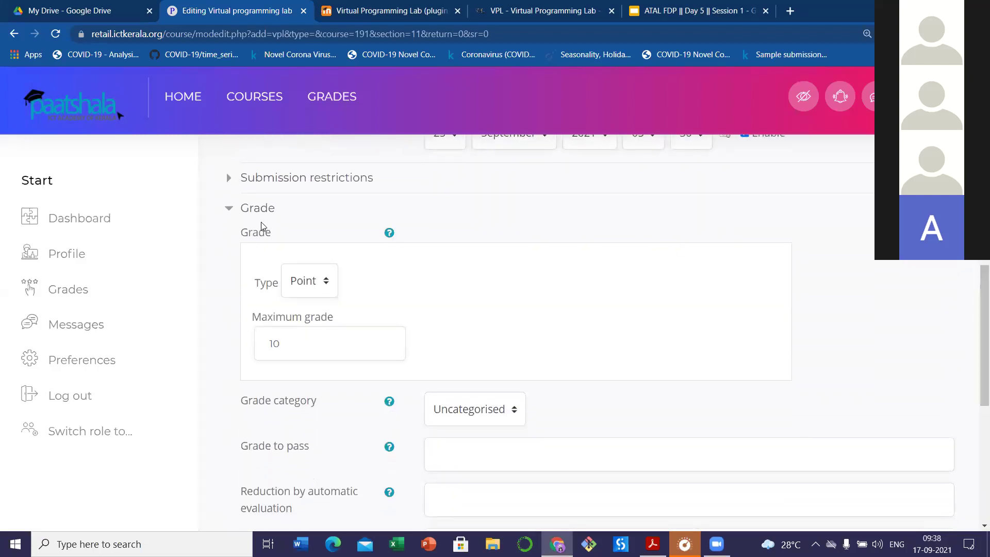
left_click_drag(976, 332, 976, 359)
scroll(976, 360, "down", 4)
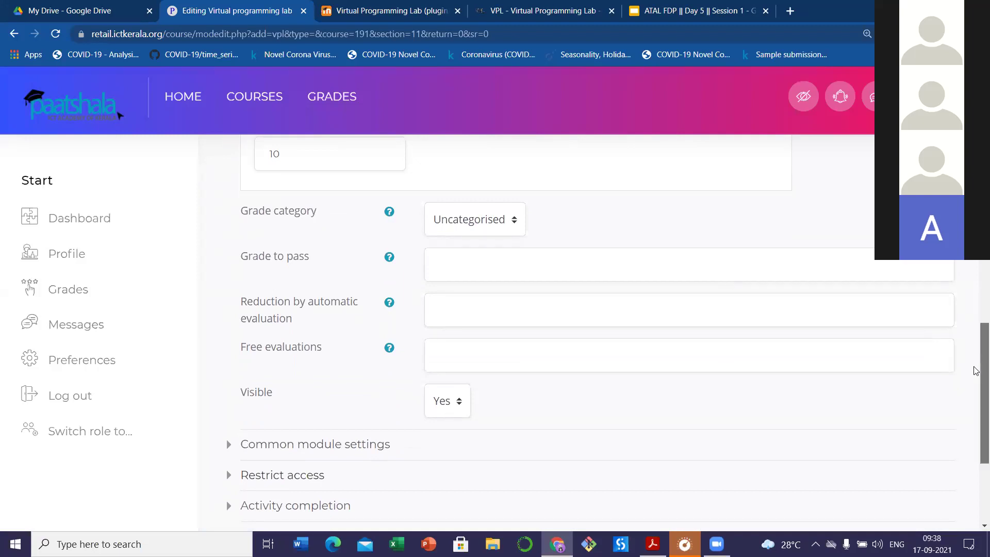
left_click_drag(980, 365, 977, 459)
left_click(511, 398)
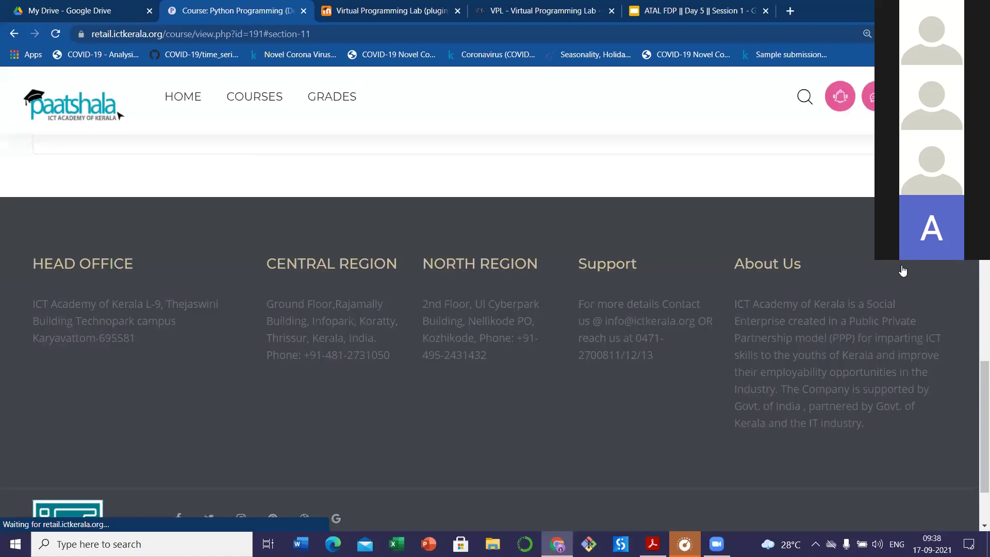
- Expand Topic 11 and open 'Welcome to Python' in a new browser tab
scroll(903, 271, "up", 1)
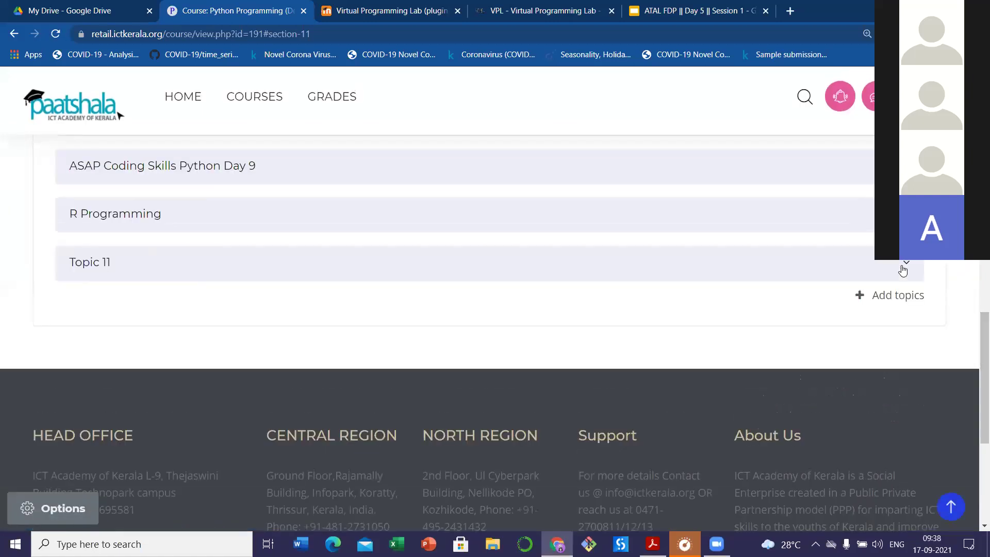
left_click(902, 270)
scroll(976, 364, "down", 2)
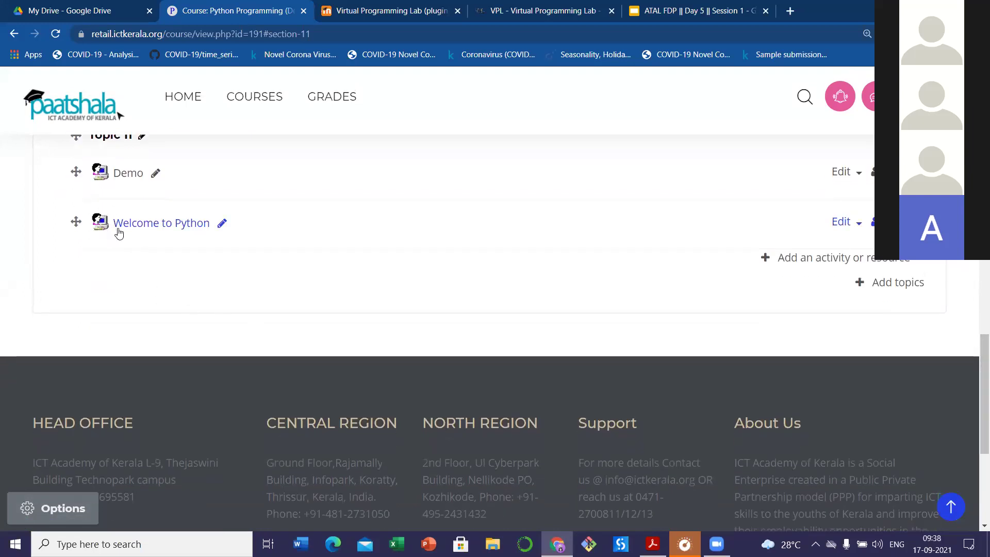
right_click(181, 229)
left_click(195, 236)
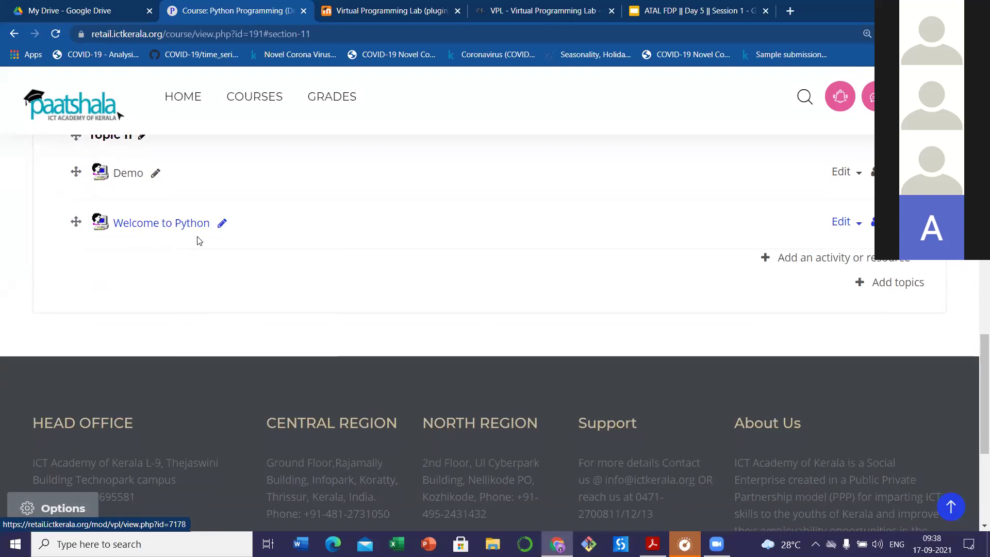
left_click(313, 6)
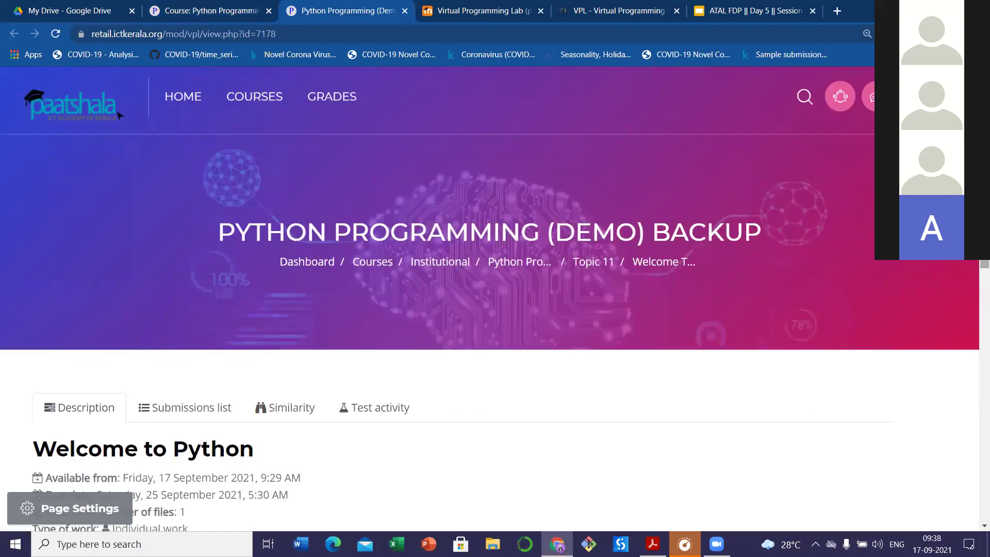
- Check the lab page's status line showing Run and Evaluate set to No
scroll(120, 115, "down", 1)
scroll(976, 262, "down", 4)
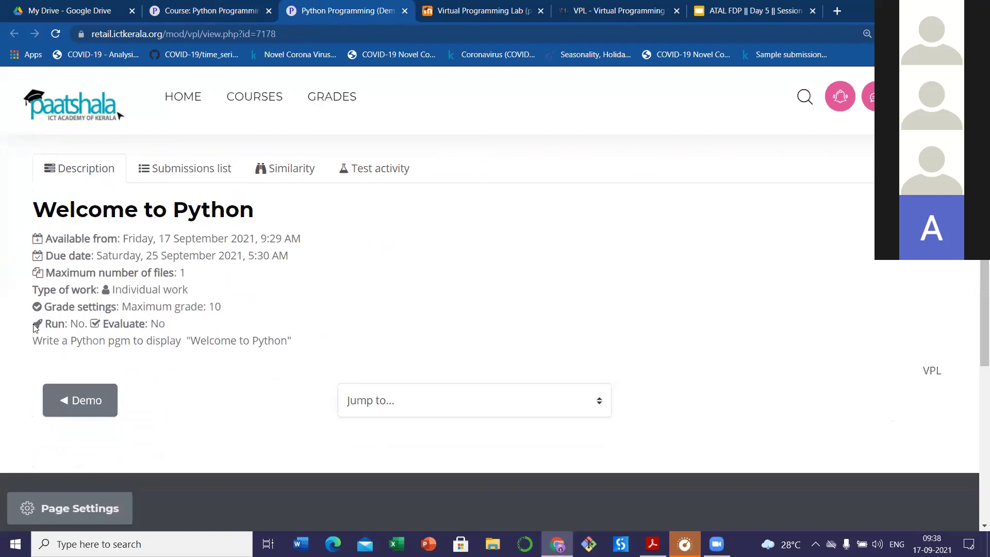
left_click_drag(40, 324, 184, 326)
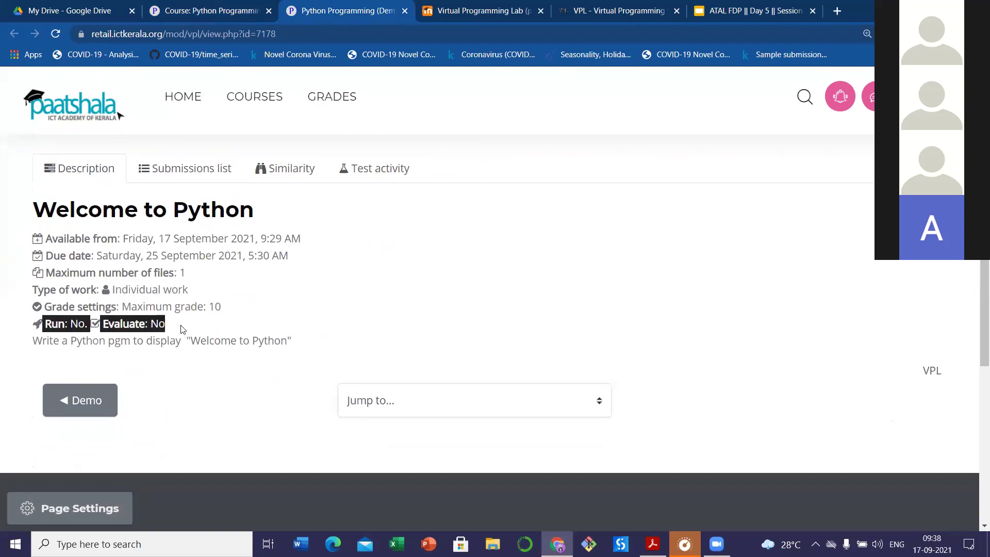
left_click(186, 330)
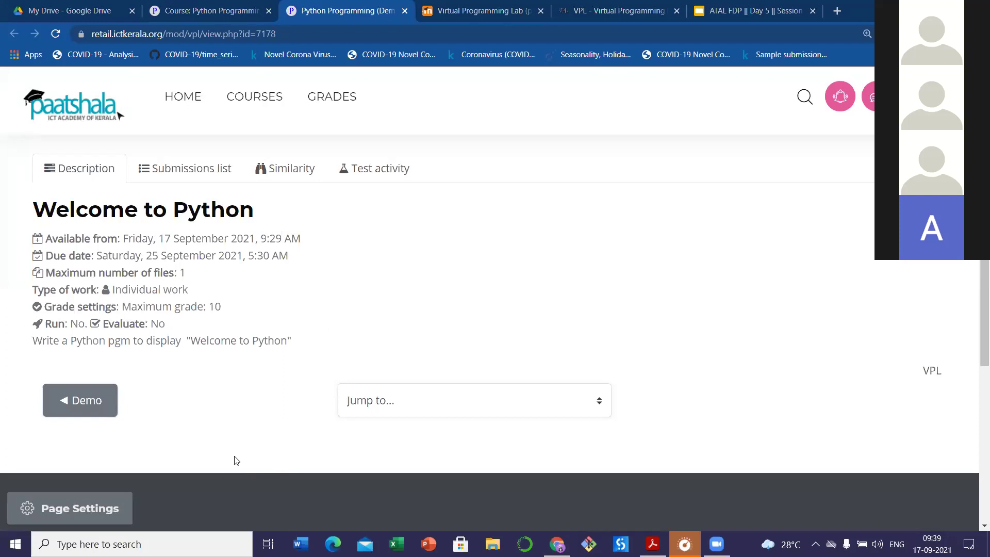
left_click(20, 514)
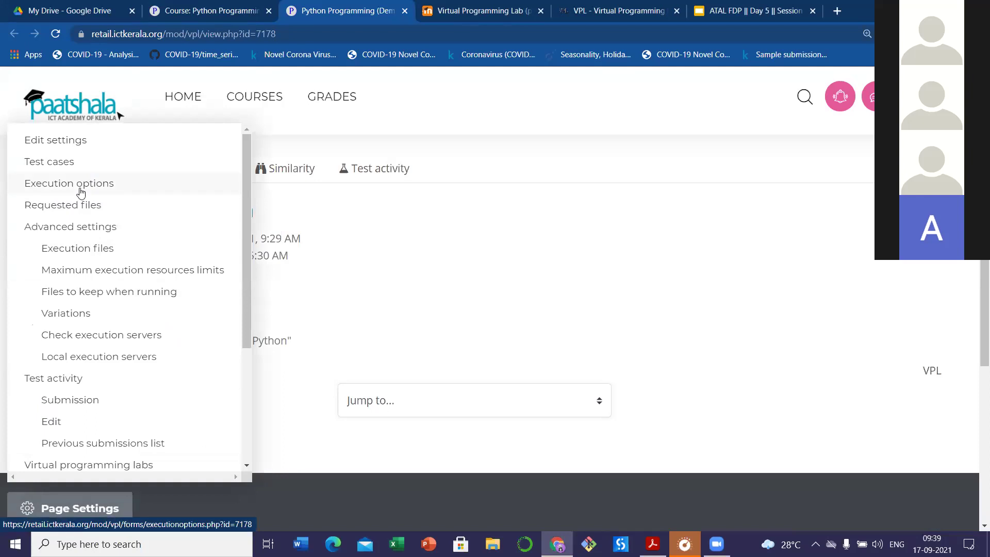
left_click(81, 193)
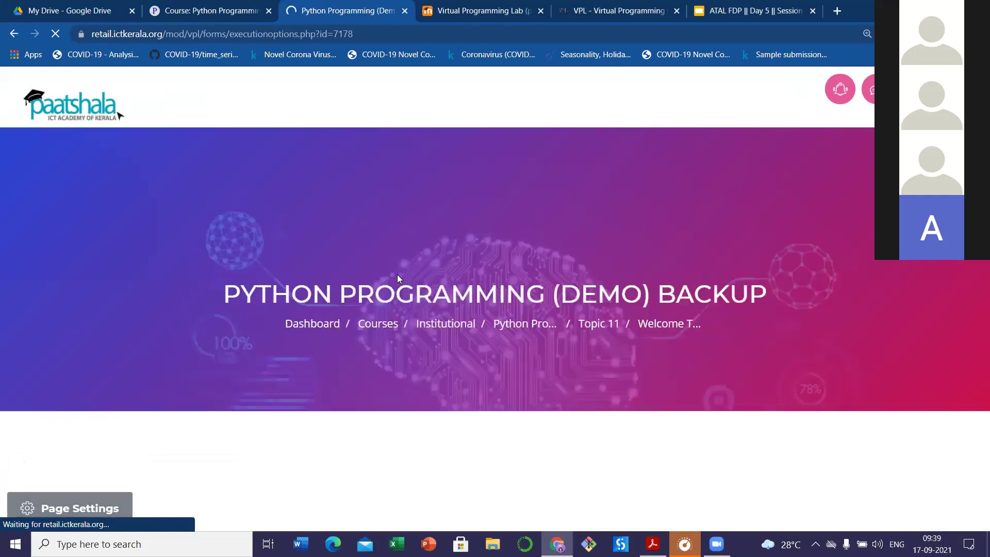
scroll(976, 261, "down", 5)
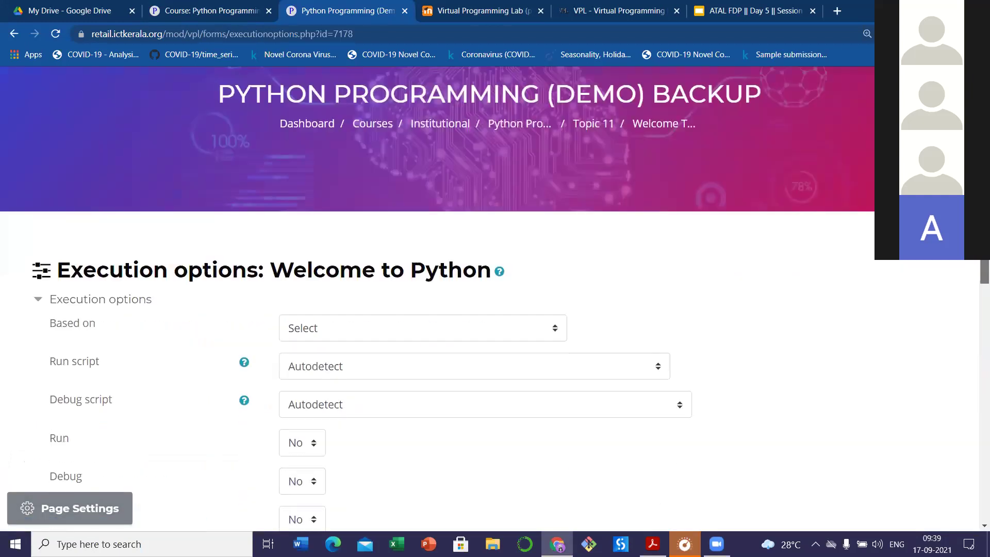
scroll(976, 262, "down", 1)
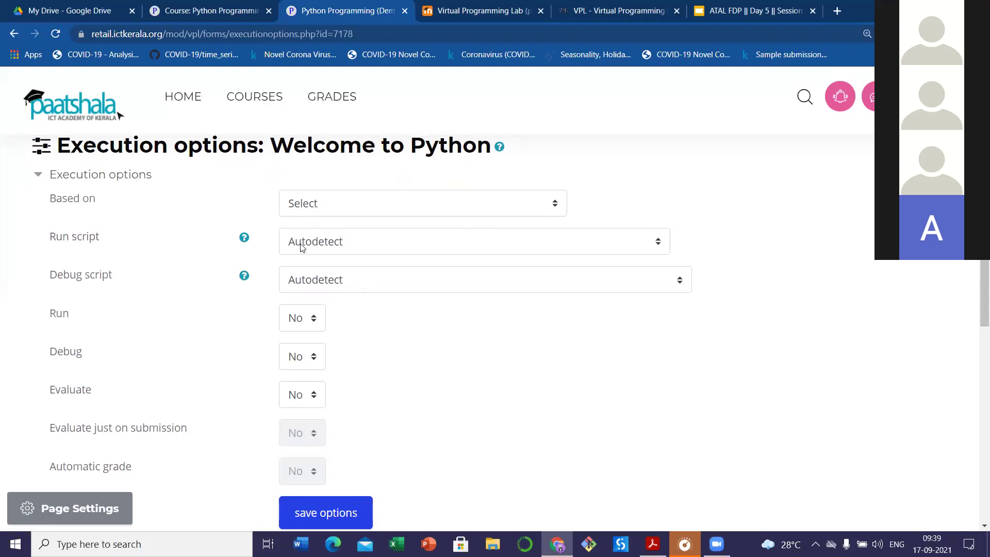
left_click(661, 243)
left_click(664, 243)
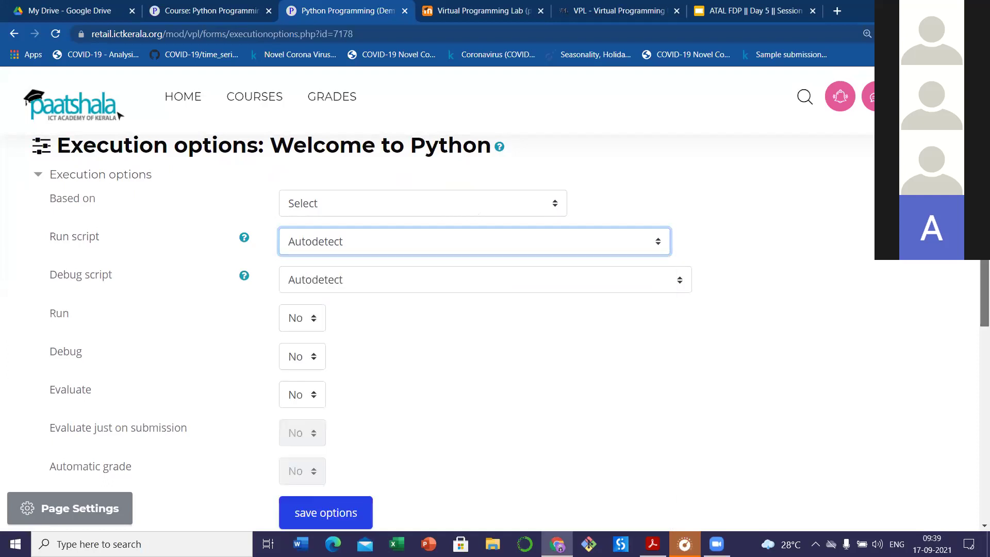
scroll(664, 244, "down", 2)
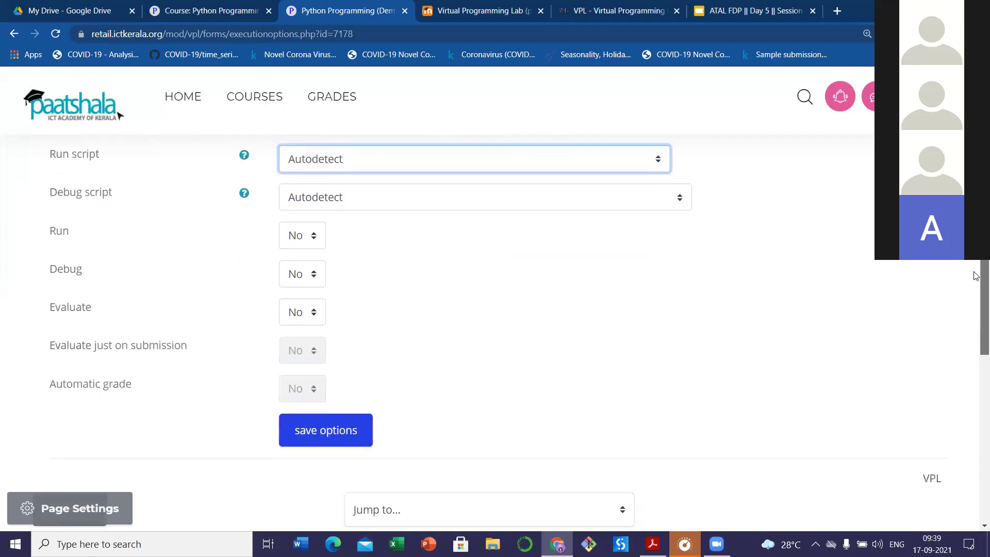
left_click(659, 154)
left_click_drag(663, 215, 663, 378)
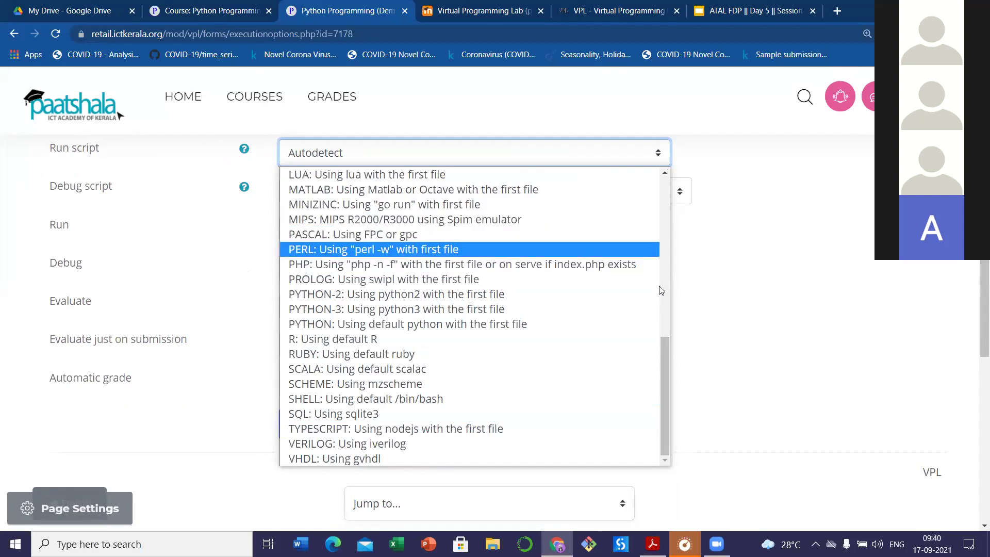
left_click_drag(664, 385, 658, 219)
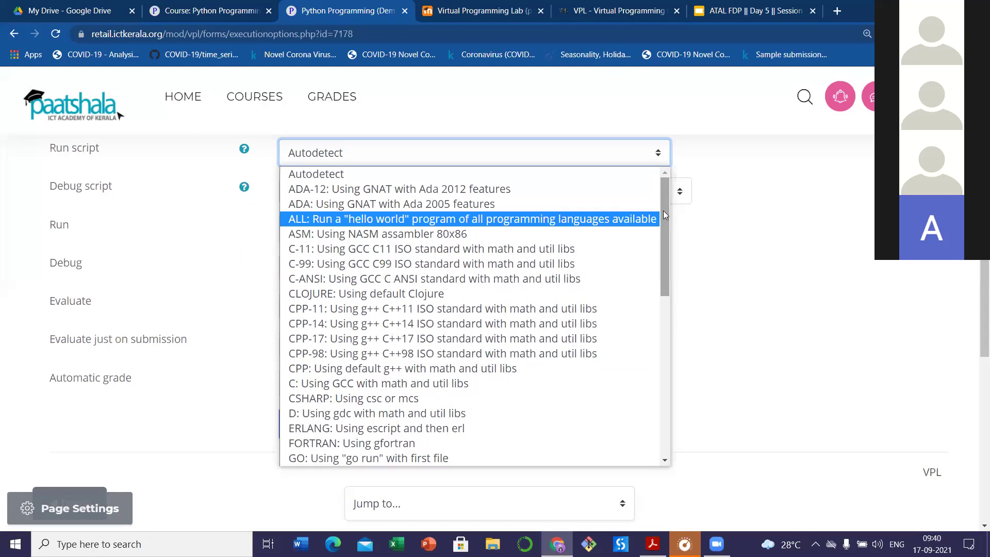
left_click(749, 245)
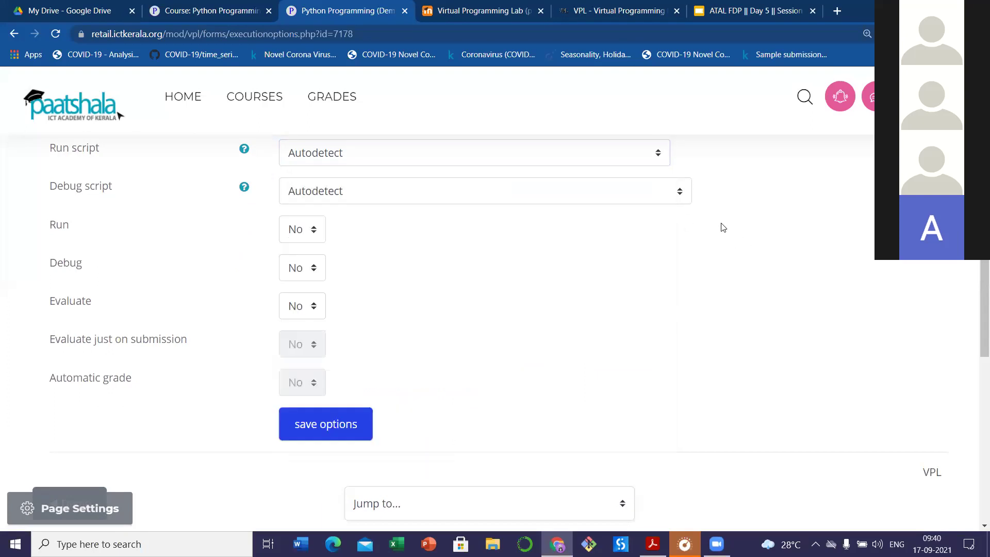
left_click(590, 158)
left_click_drag(666, 217, 659, 361)
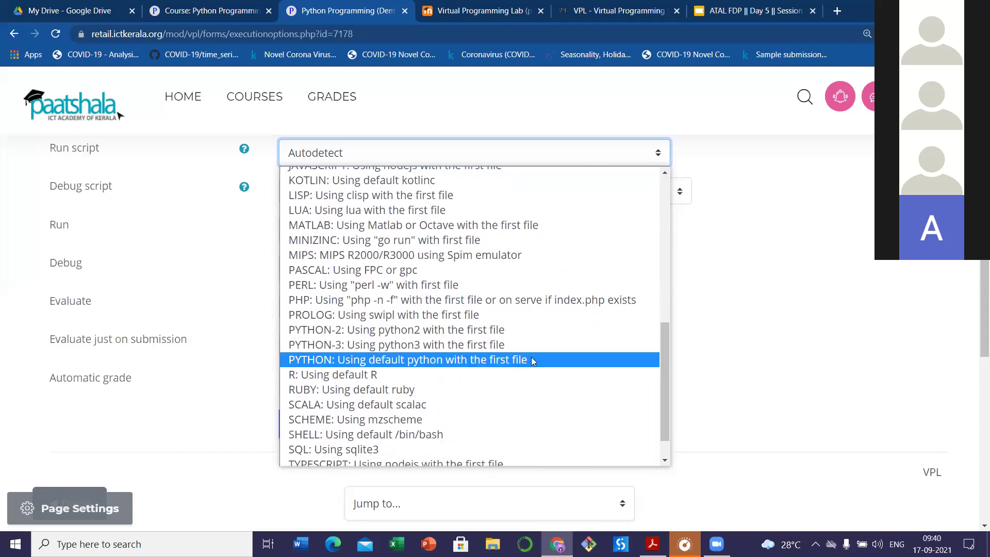
left_click(398, 344)
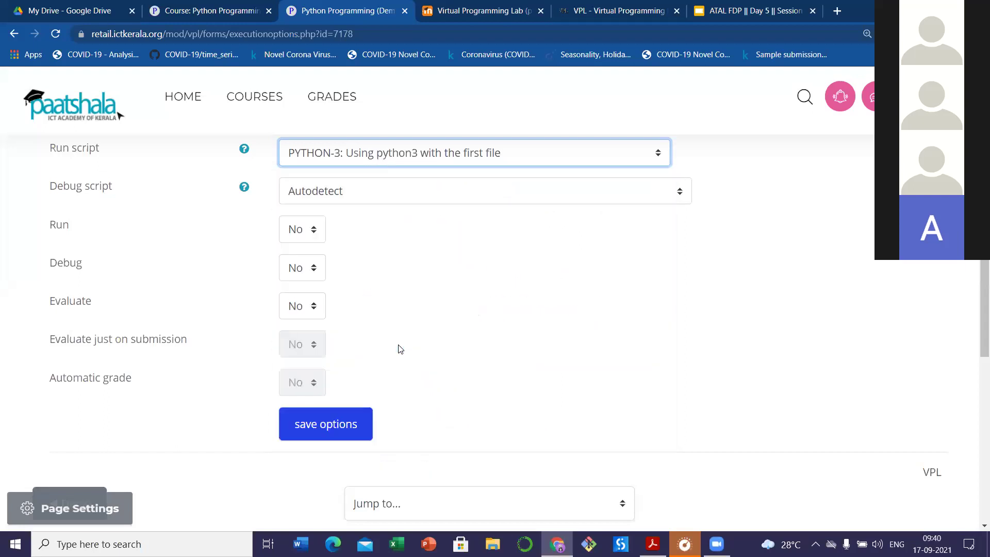
left_click(570, 152)
left_click_drag(666, 346, 666, 198)
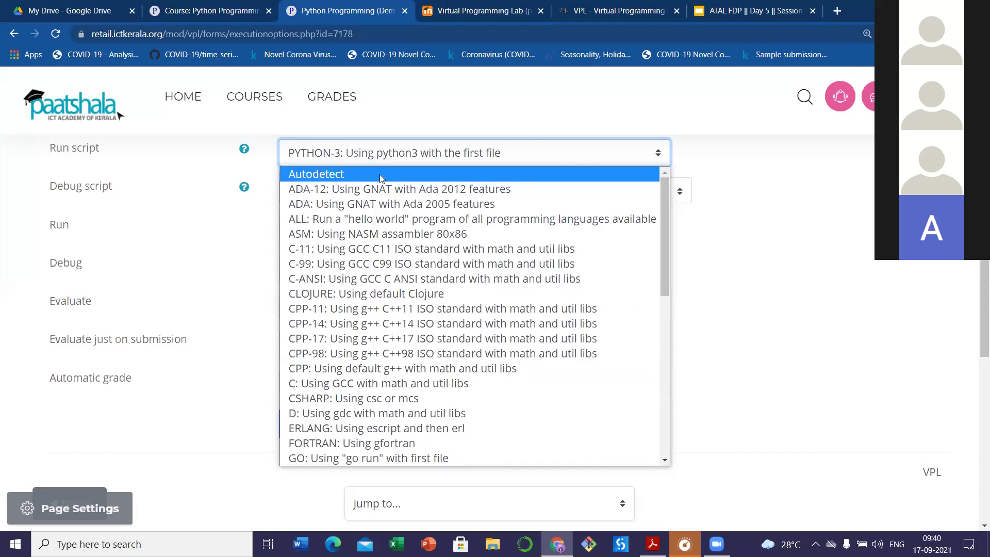
left_click(382, 175)
left_click_drag(976, 344, 976, 309)
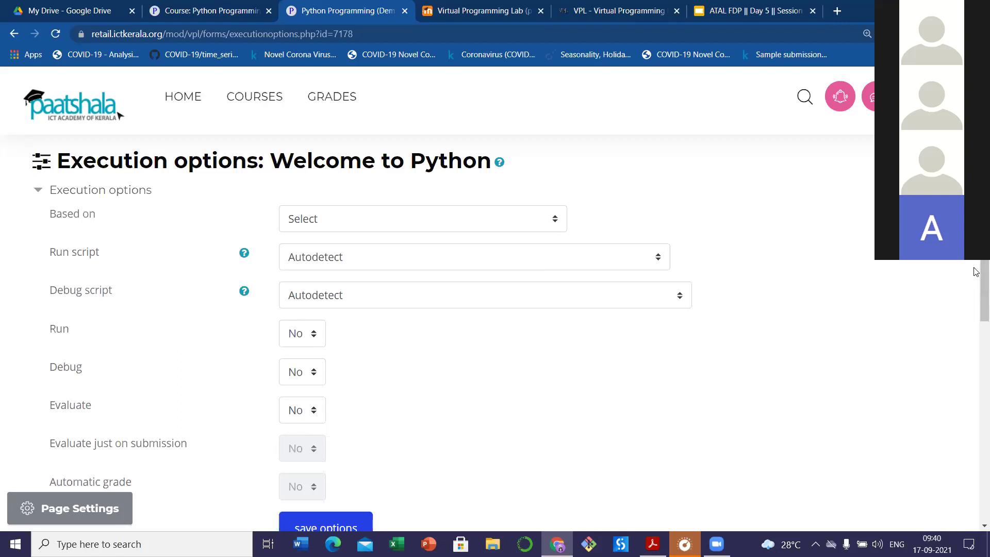
- Set the Run, Evaluate and Automatic grade options to Yes
scroll(974, 289, "down", 2)
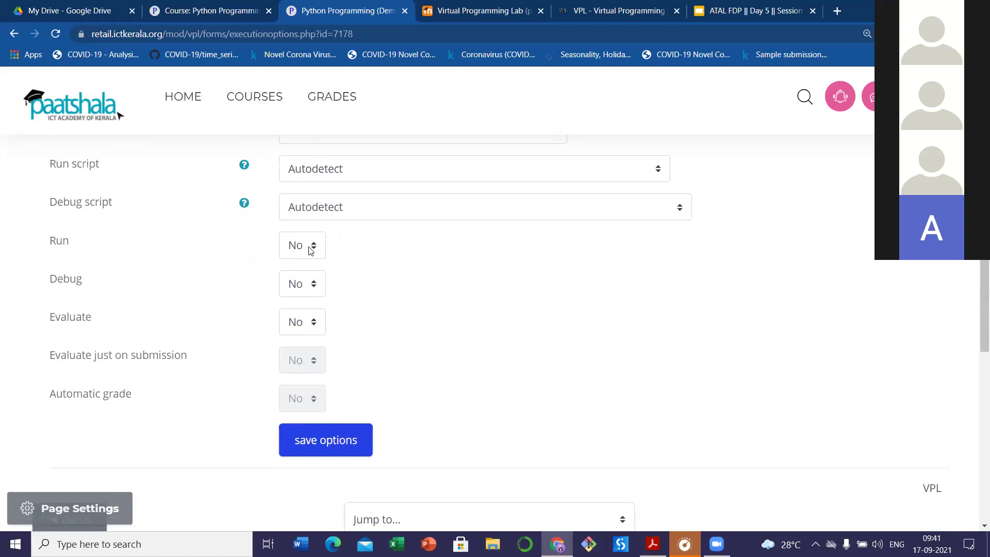
left_click(311, 251)
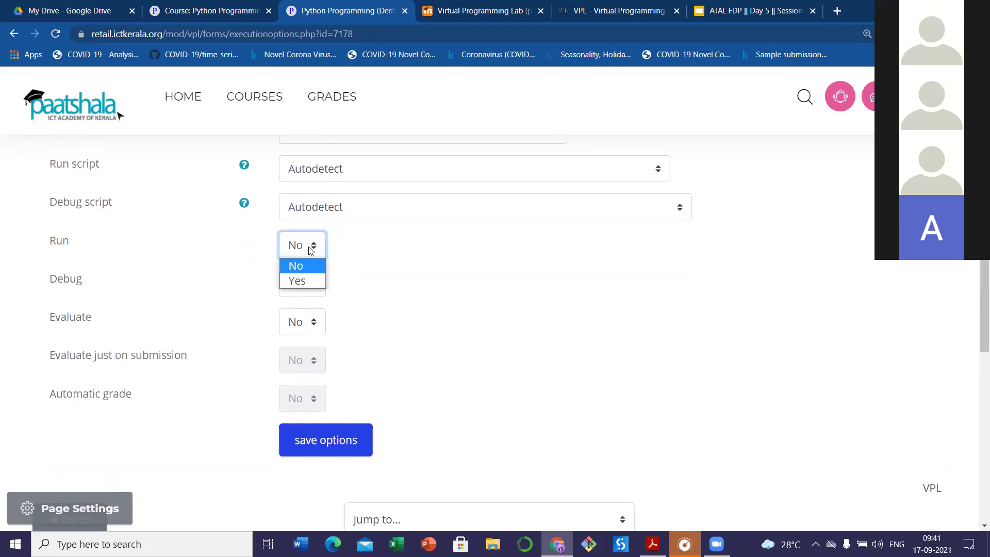
left_click(303, 280)
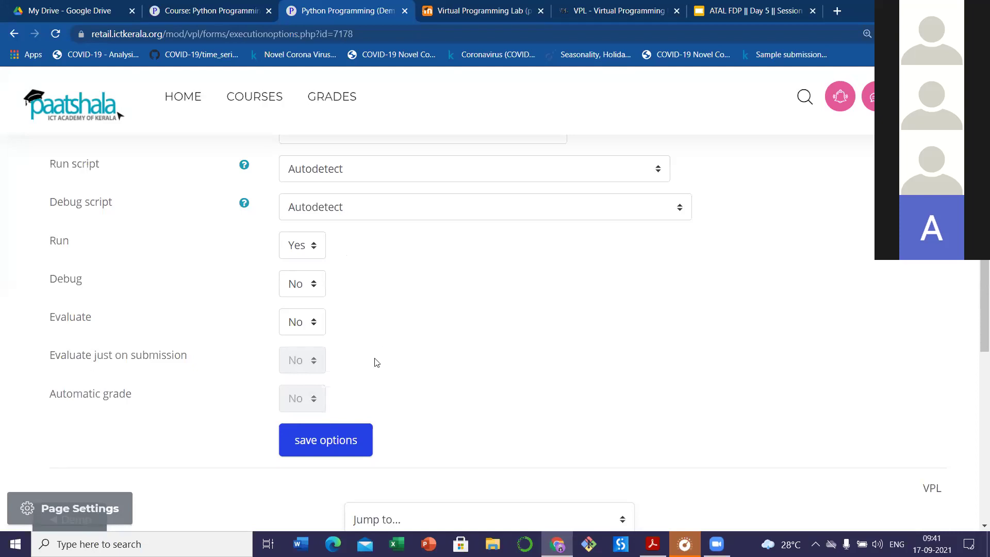
left_click(315, 323)
left_click(316, 357)
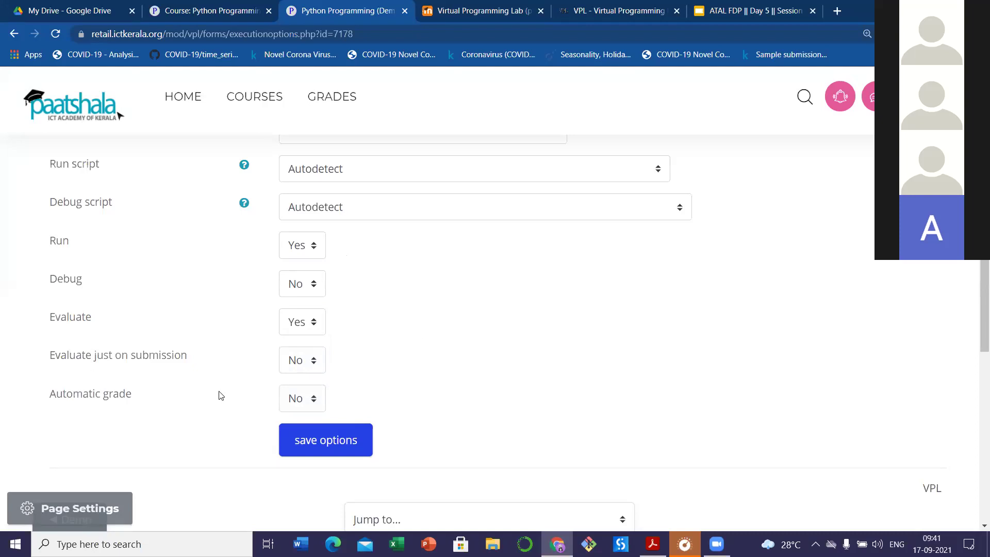
left_click(316, 405)
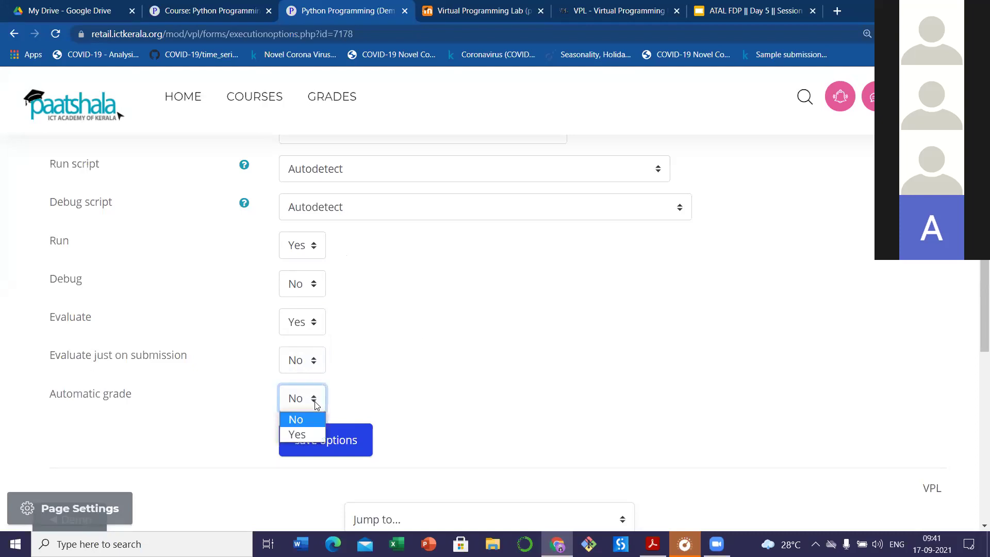
left_click(307, 434)
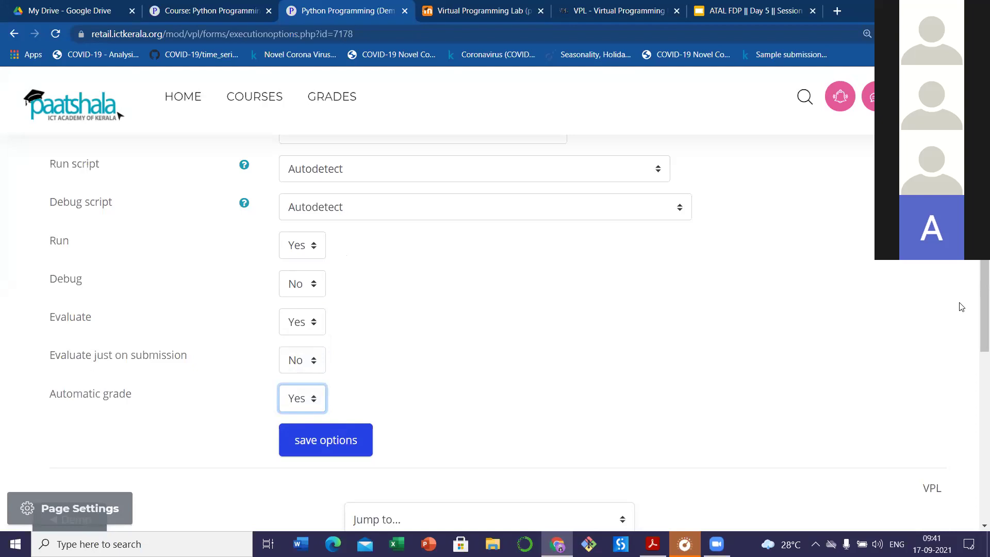
- Keep the run script language on Autodetect and save the execution options
scroll(962, 308, "up", 4)
scroll(976, 296, "down", 3)
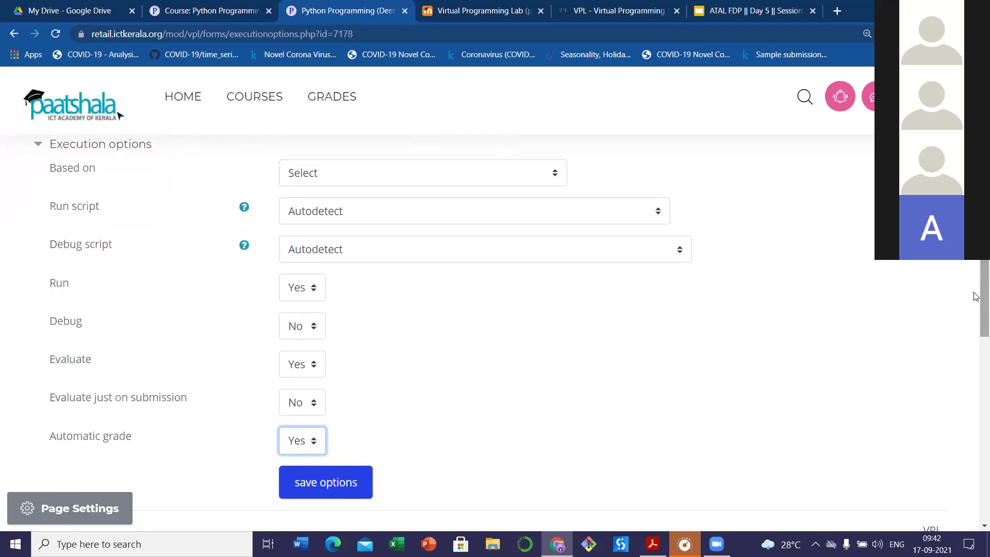
scroll(976, 296, "up", 1)
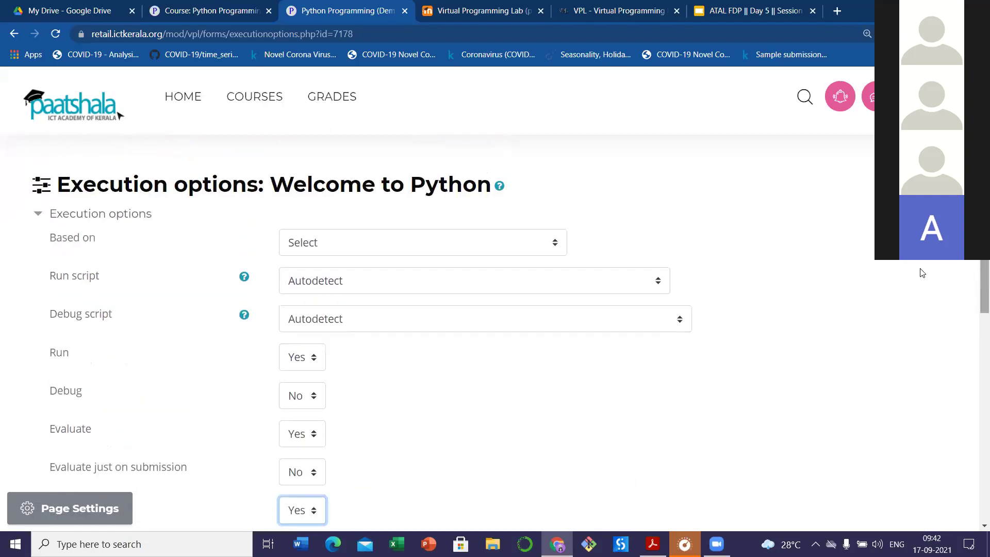
left_click(333, 291)
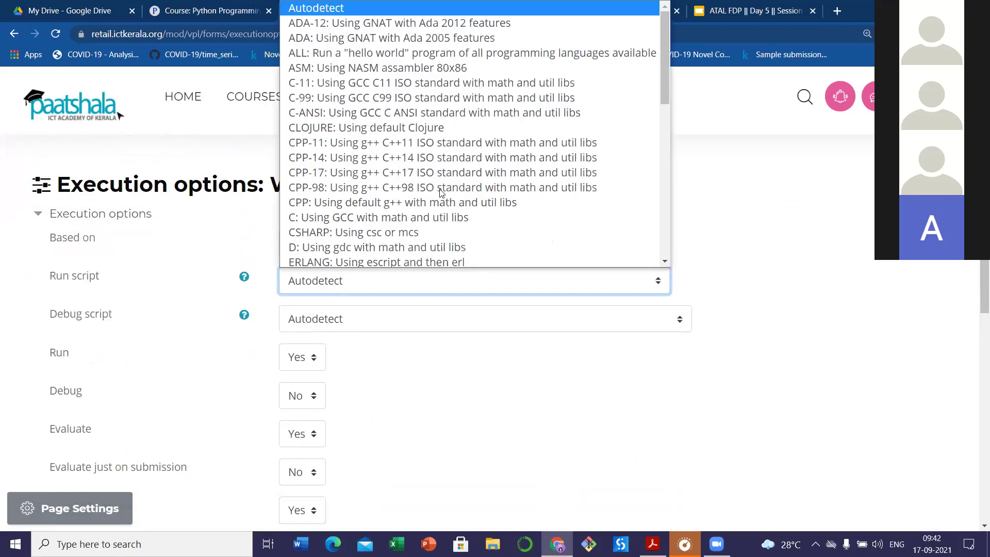
left_click(735, 224)
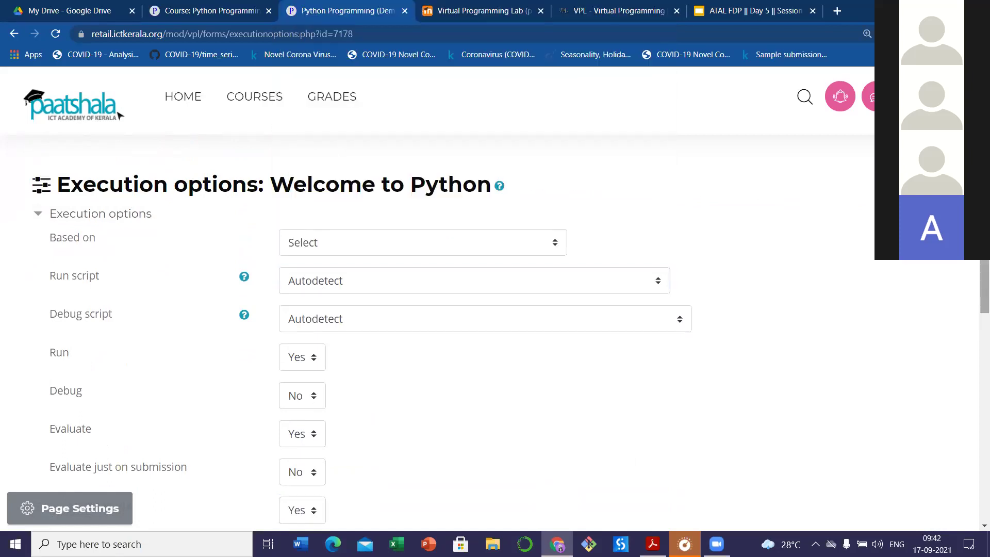
scroll(579, 184, "down", 3)
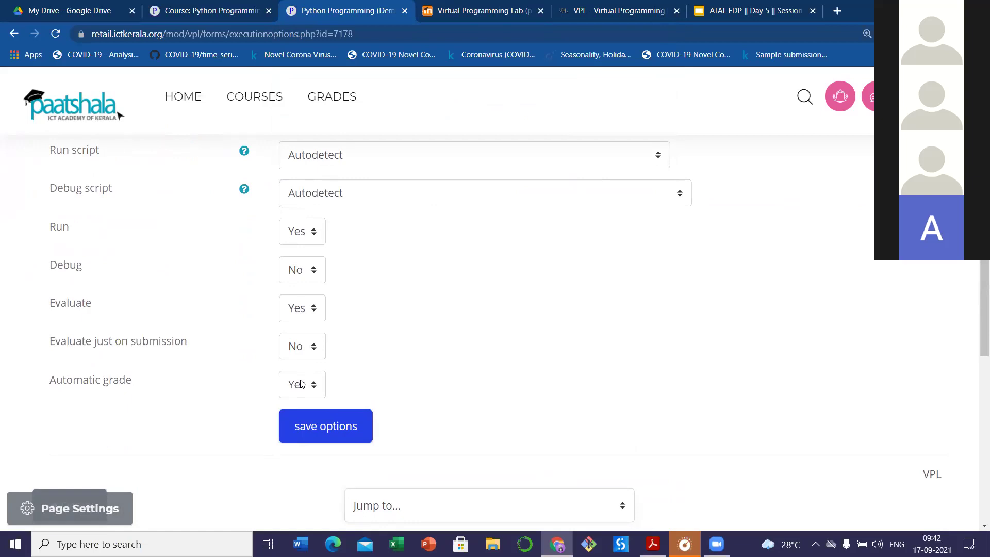
left_click(318, 432)
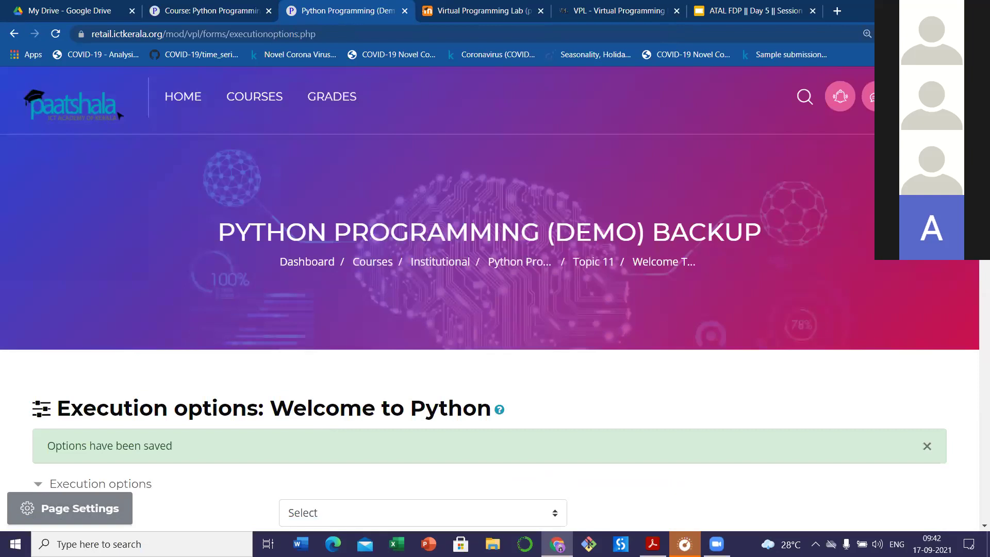
- Return via the 'Welcome to Python' breadcrumb to confirm Run, Evaluate and Automatic grade show Yes
scroll(649, 230, "down", 1)
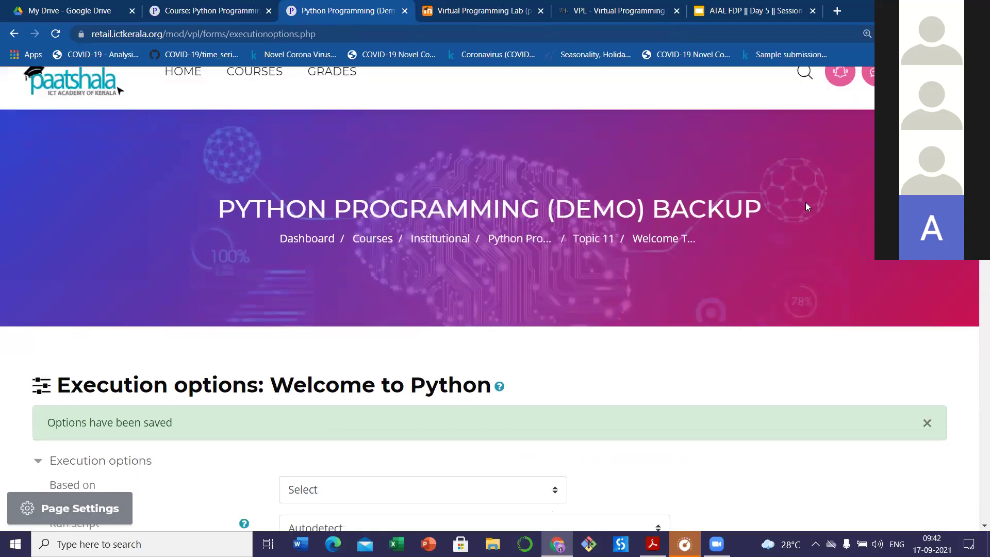
left_click(647, 238)
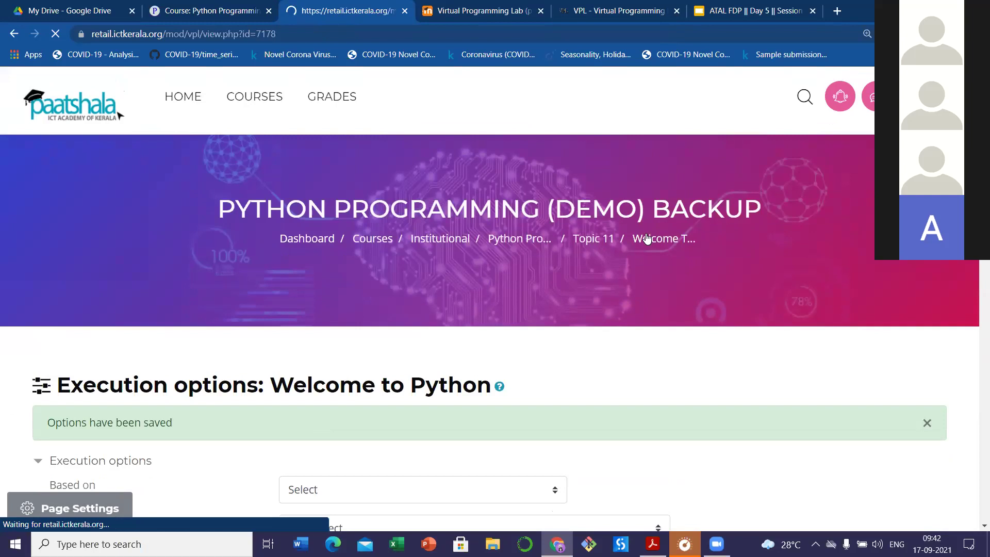
scroll(490, 309, "down", 4)
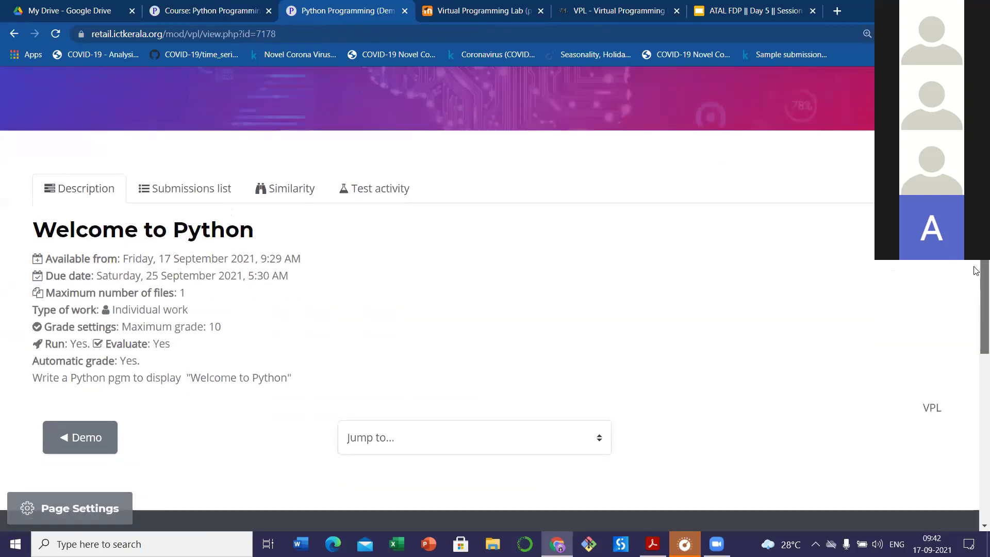
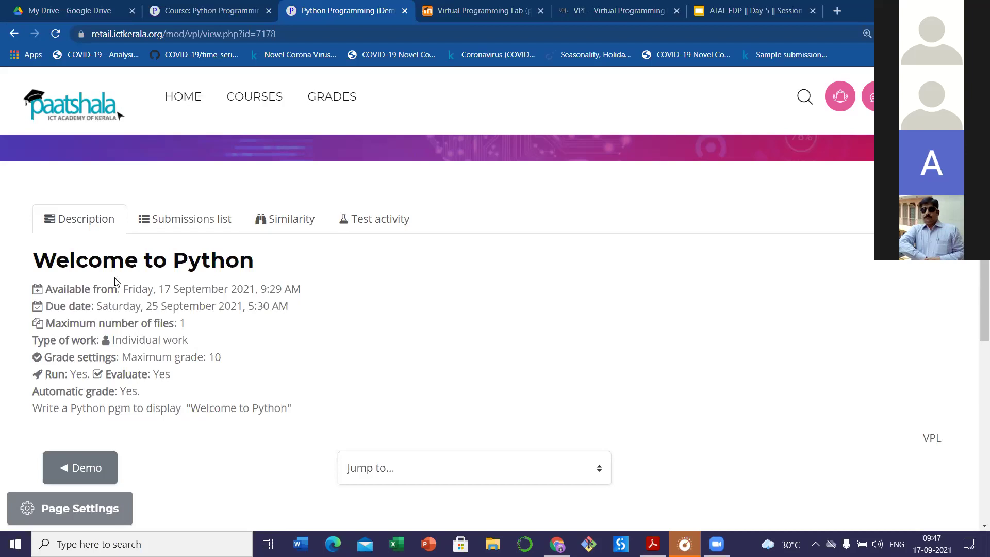
- Go to the Welcome to Python Test cases editor through Page Settings
left_click(47, 510)
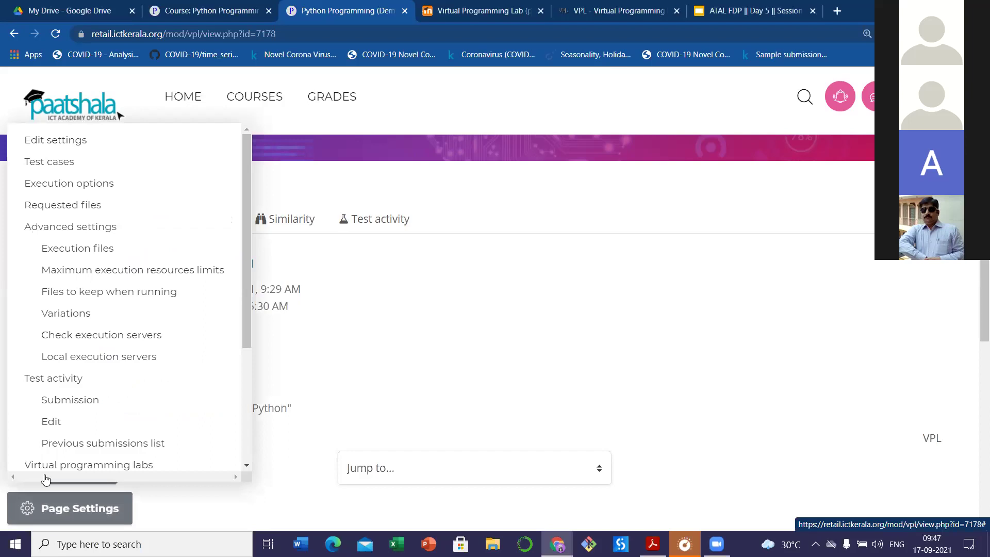
left_click(61, 163)
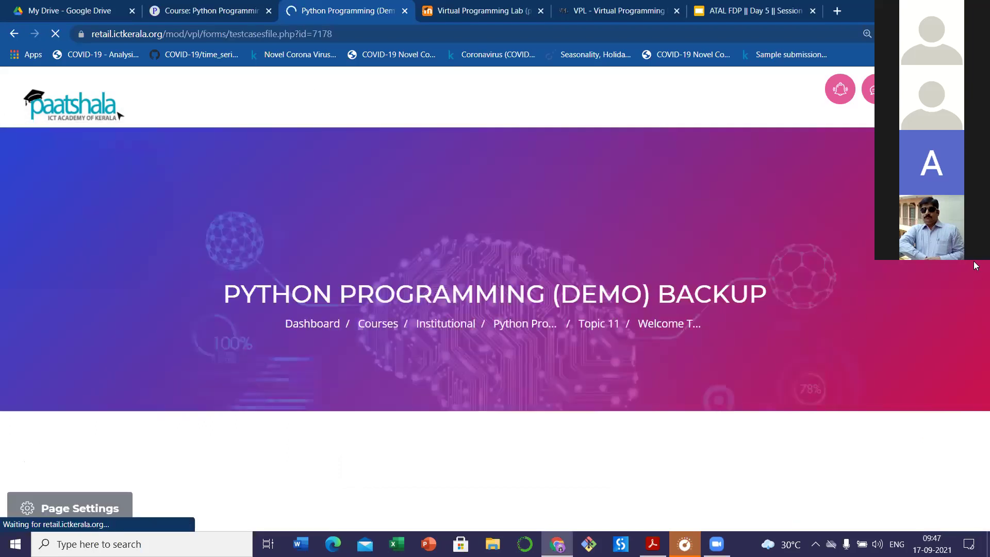
scroll(974, 283, "down", 2)
scroll(975, 283, "down", 1)
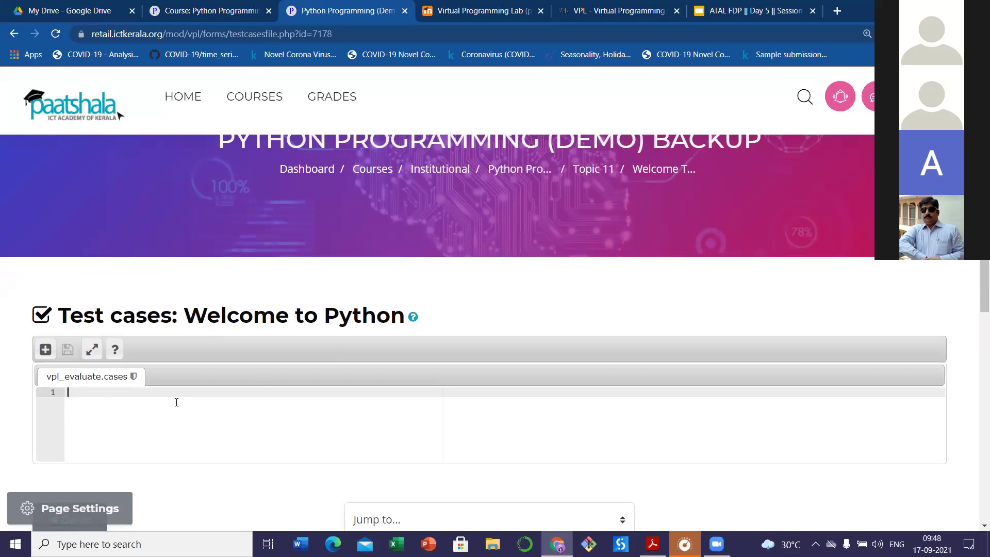
- Enter case=test1 as the first line of vpl_evaluate.cases and start a new line
type("case=")
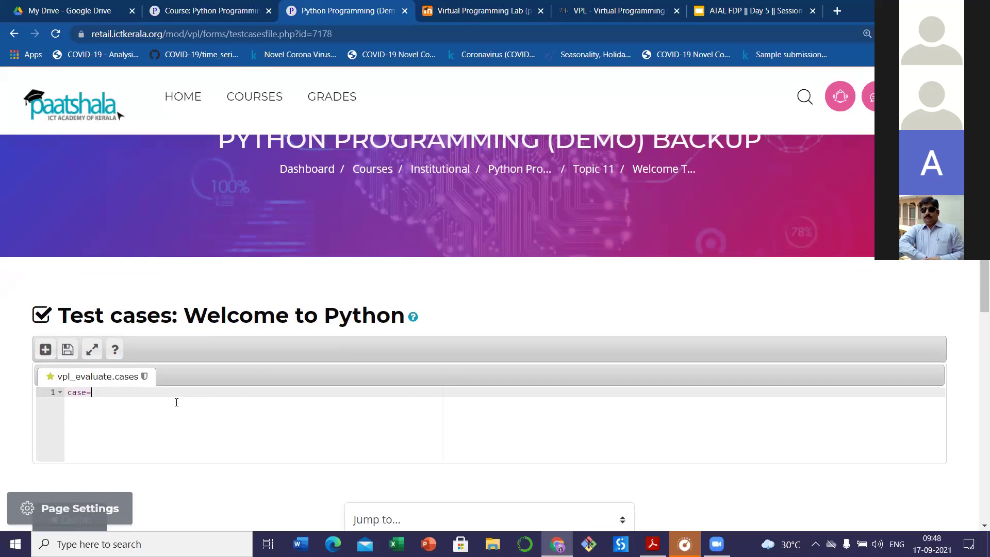
type("test1")
key("Return")
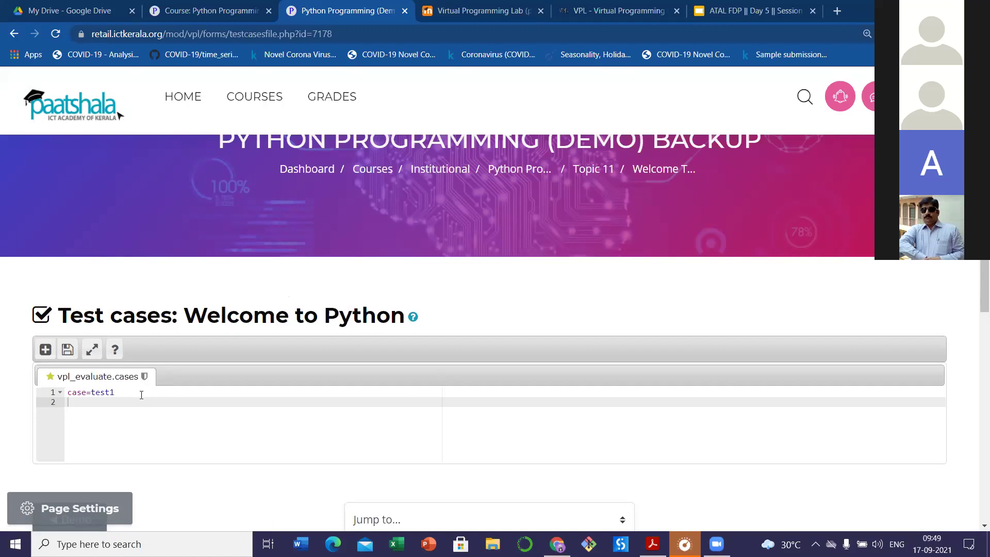
- Add output="Welcome to Python." on line 2, correcting the Wlecome typo
type("output=")
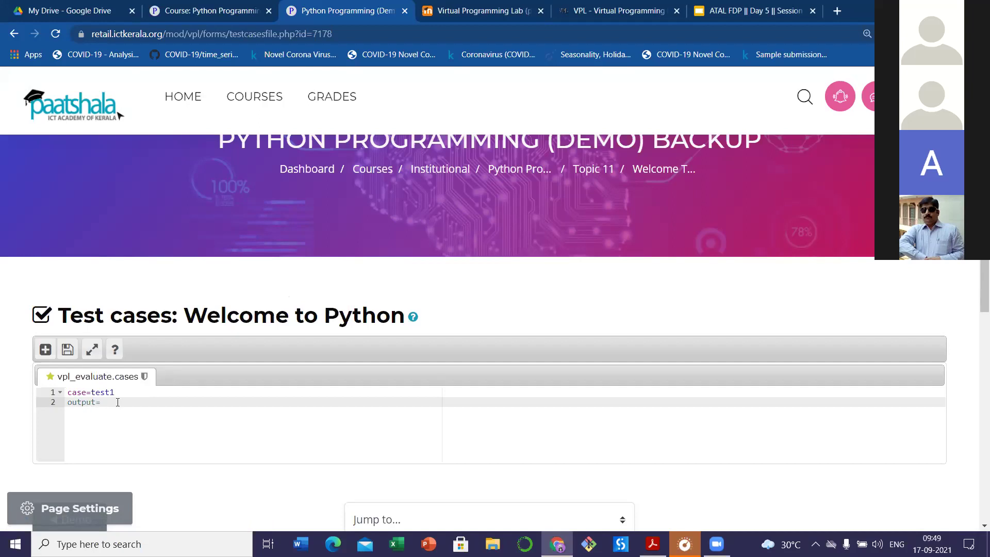
type("\"Wlecome to Python.\"")
left_click(120, 401)
key("BackSpace")
key("BackSpace")
type("el")
key("BackSpace")
key("BackSpace")
key("BackSpace")
key("BackSpace")
type("elco")
- Remove both quotation marks so line 2 reads output=Welcome to Python
left_click_drag(101, 402, 195, 402)
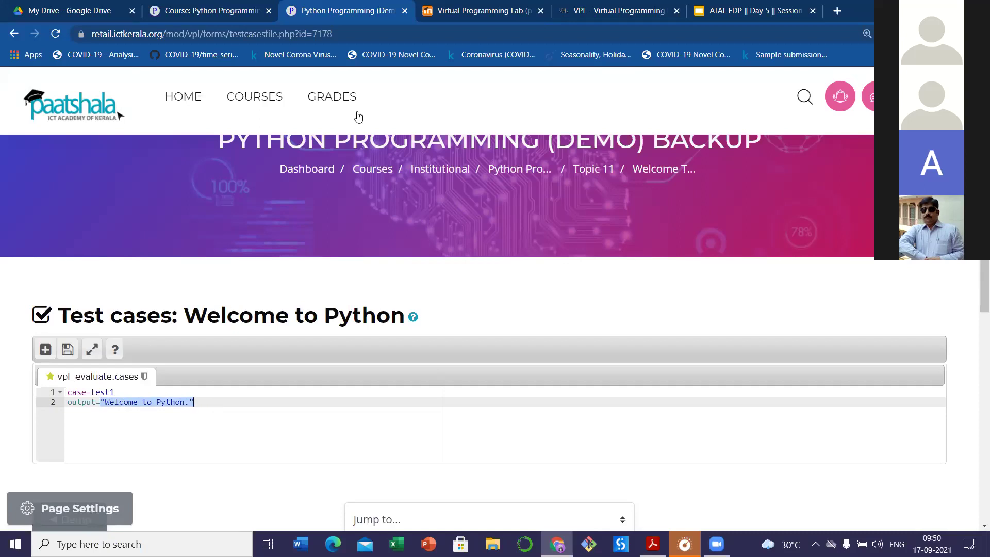
left_click(217, 426)
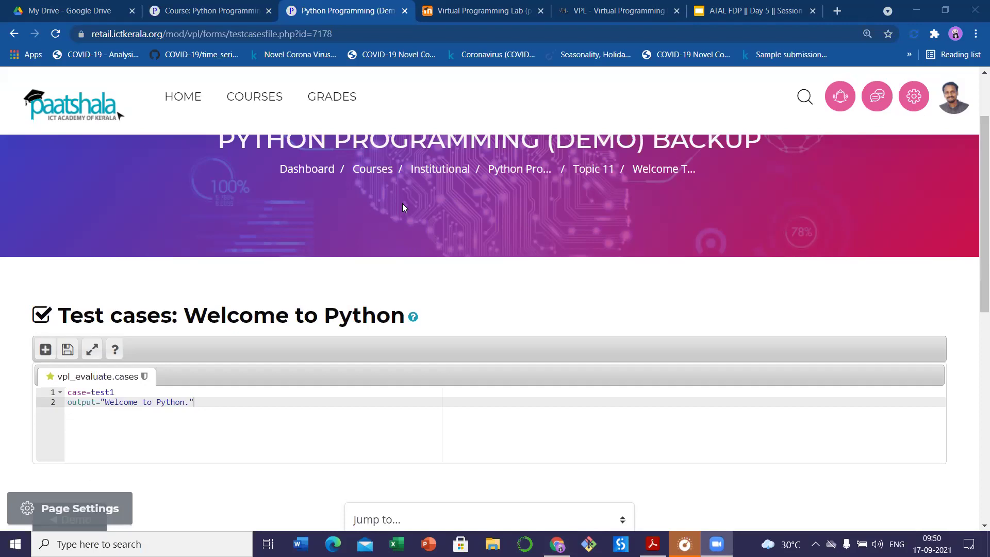
left_click(268, 395)
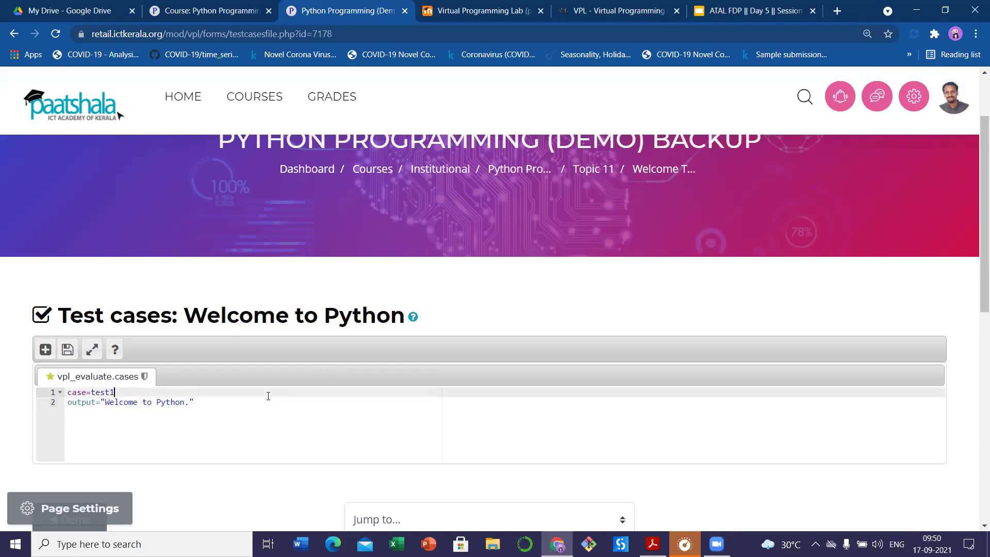
left_click(215, 403)
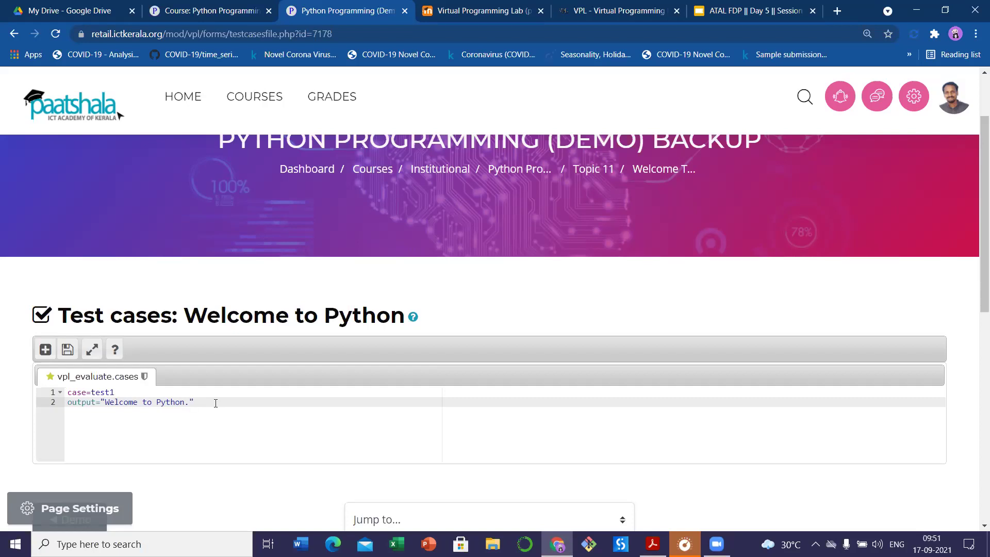
key("BackSpace")
left_click(106, 407)
key("BackSpace")
- Put quotes back around the text so line 2 reads output="Welcome to Python."
left_click_drag(102, 402, 199, 406)
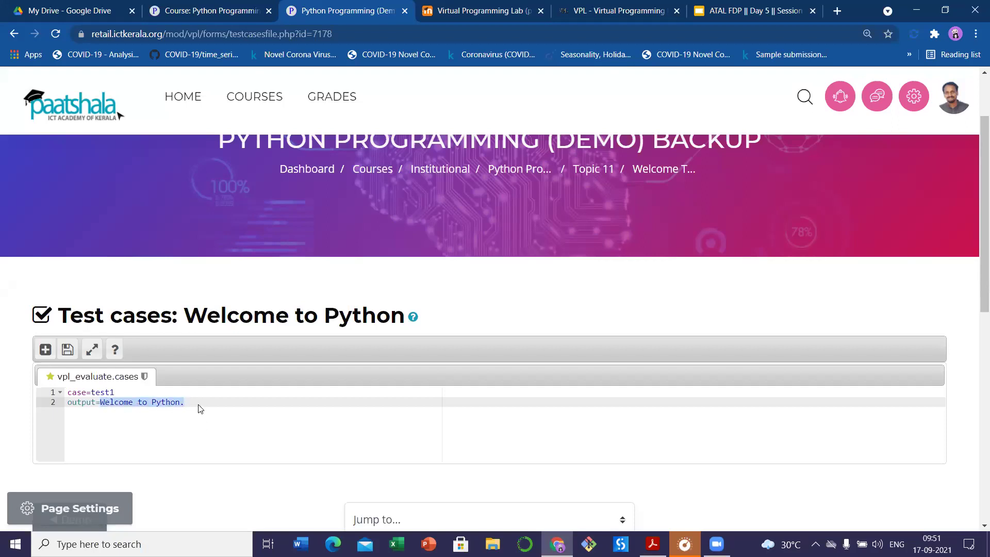
left_click(199, 406)
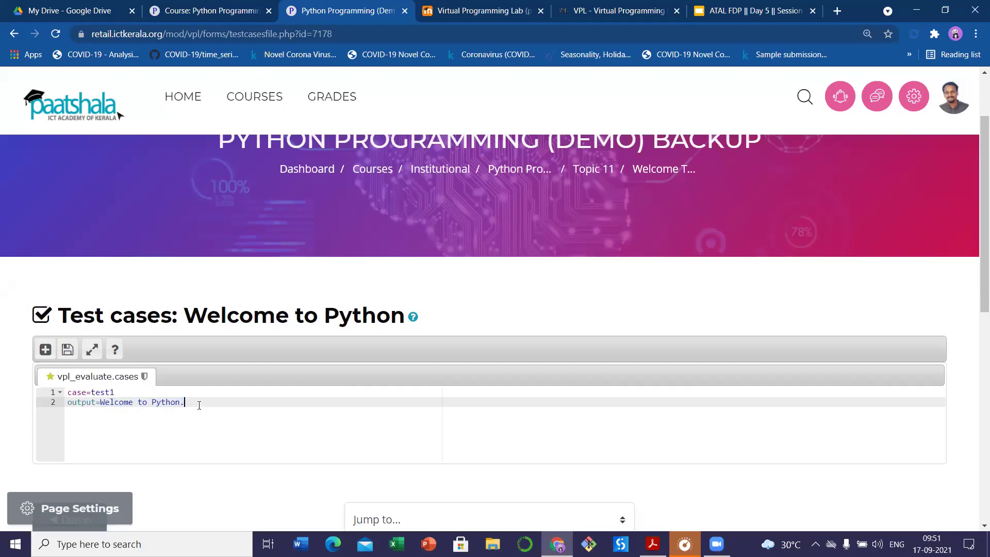
type("\"")
left_click(100, 402)
type("\"")
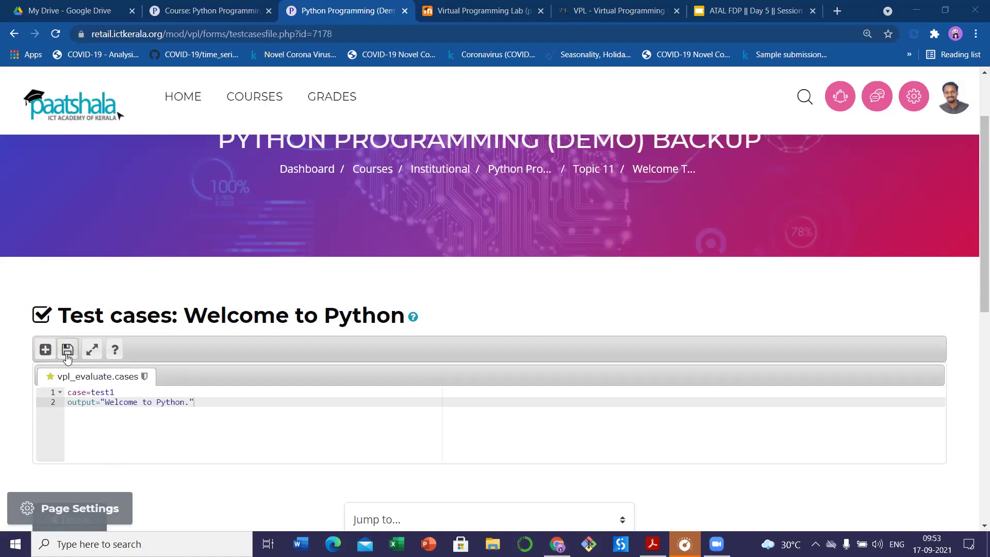
left_click(67, 350)
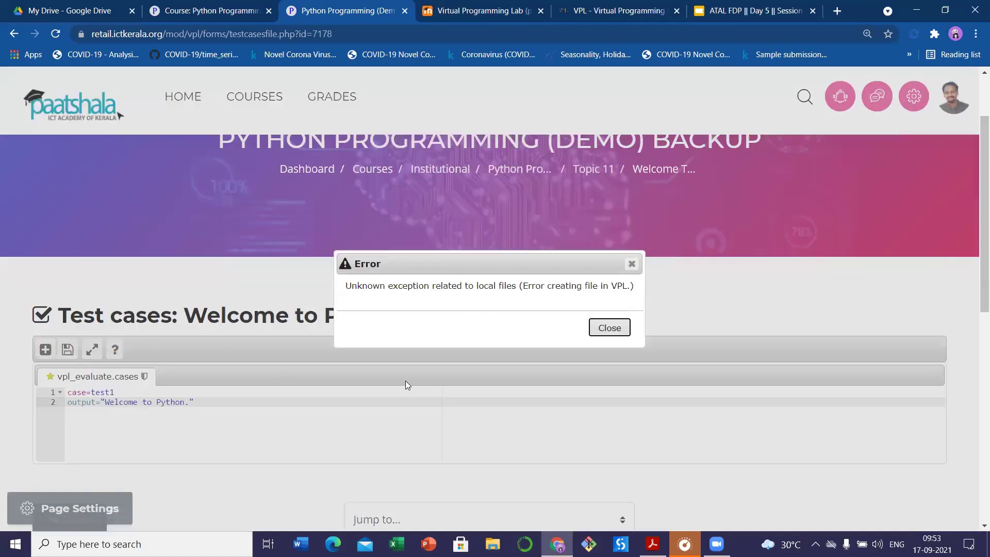
left_click(606, 330)
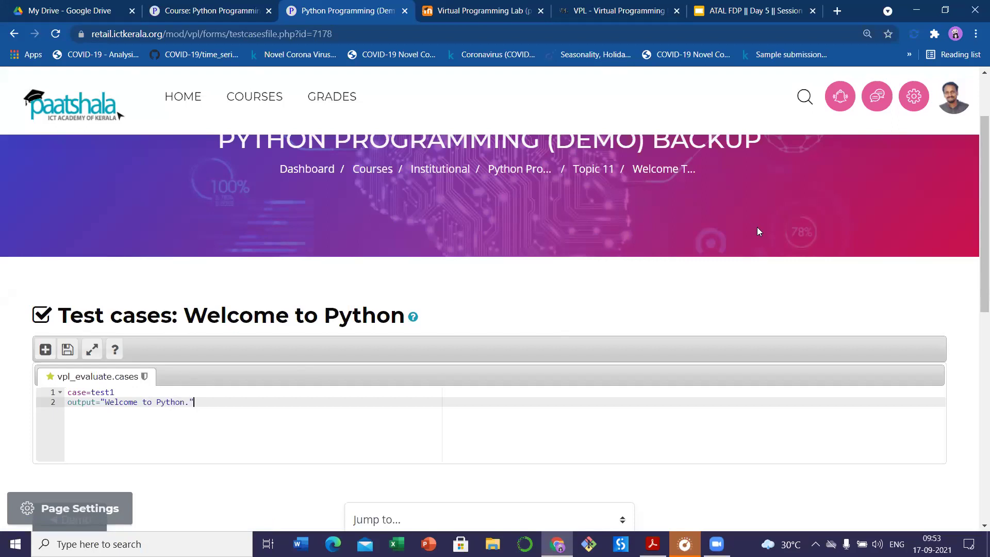
- Abandon the unsaved test case and return to the Welcome to Python description page
left_click(655, 169)
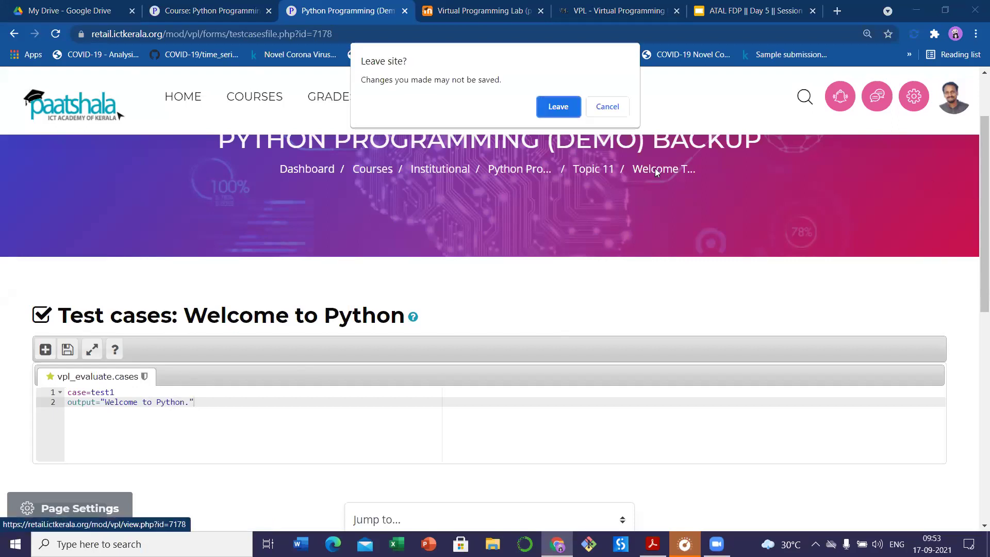
left_click(550, 106)
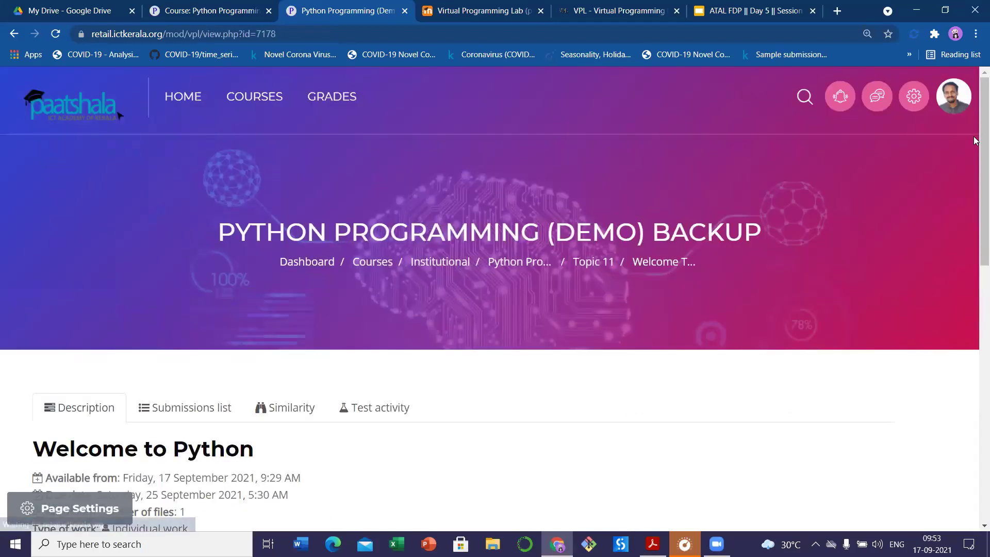
scroll(971, 206, "down", 5)
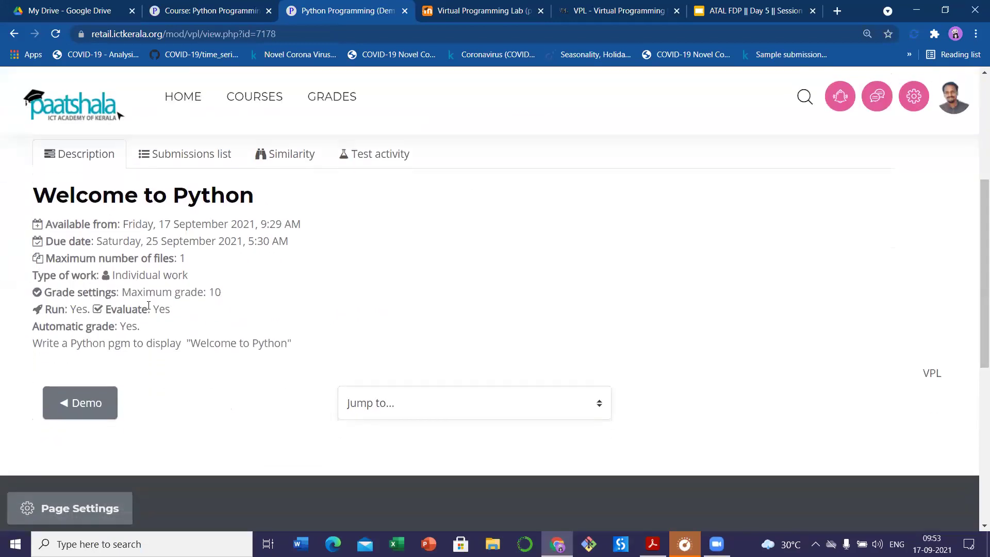
left_click_drag(44, 311, 175, 319)
left_click(176, 319)
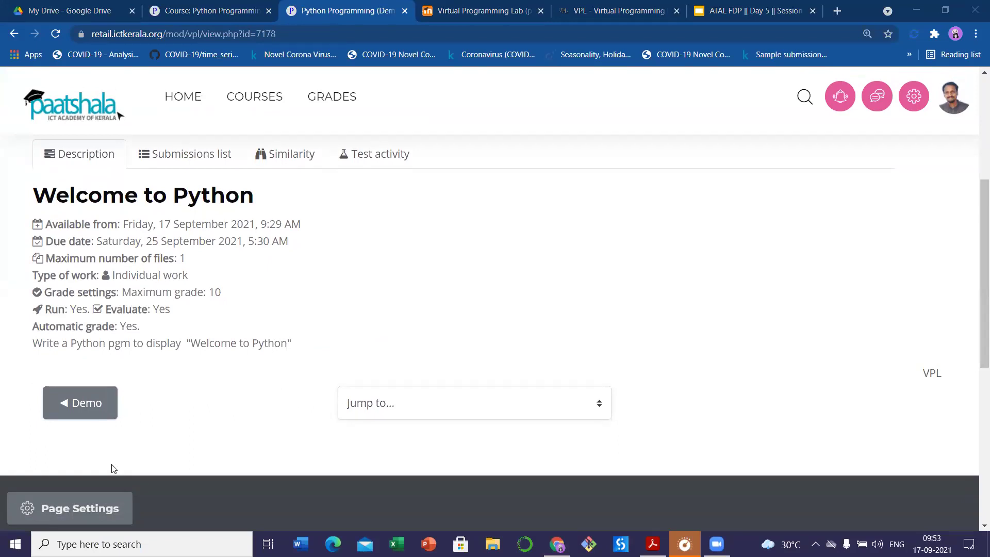
- Bring up the Welcome to Python activity's Page Settings menu
left_click(35, 509)
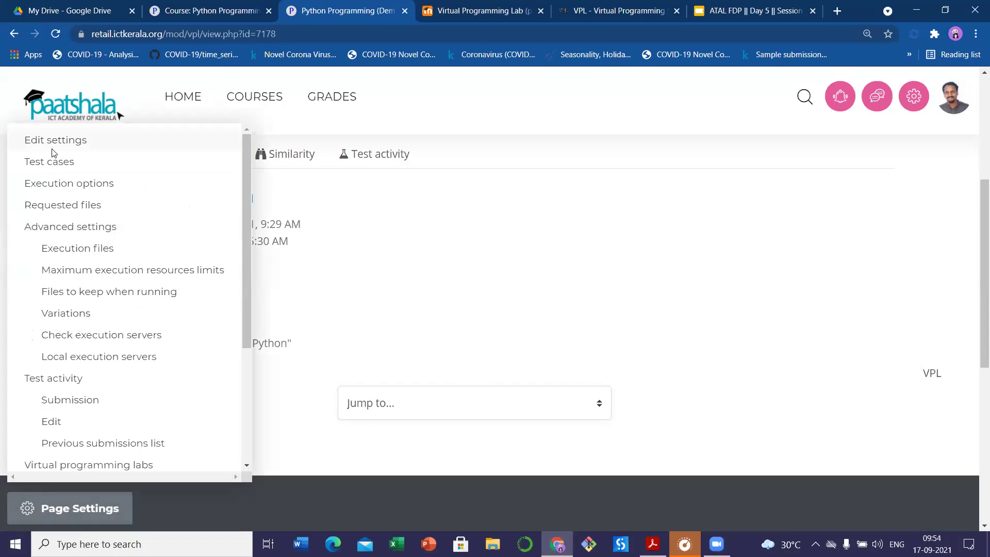
- Review Execution options (Run, Evaluate, Automatic grade set to Yes), then go to Edit settings
left_click(59, 184)
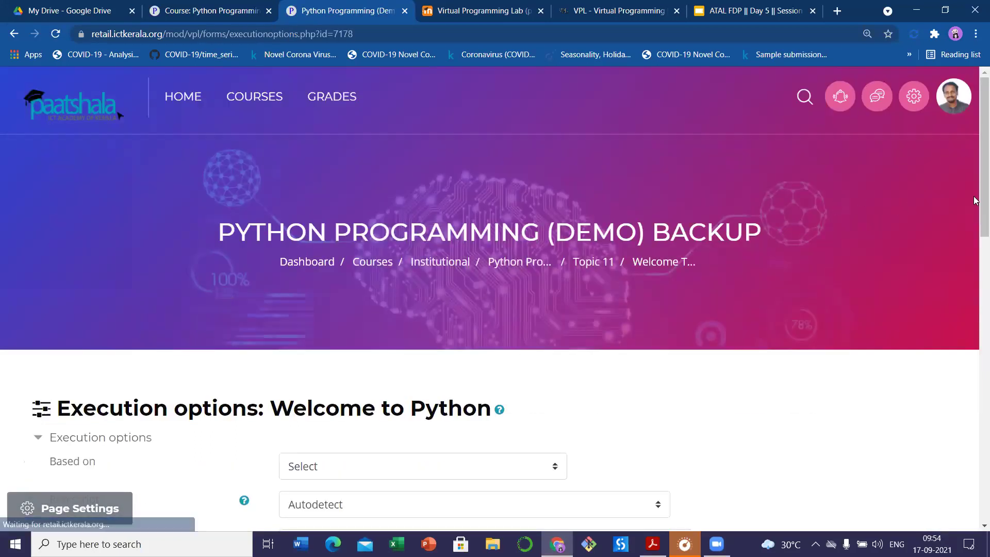
left_click_drag(977, 203, 975, 314)
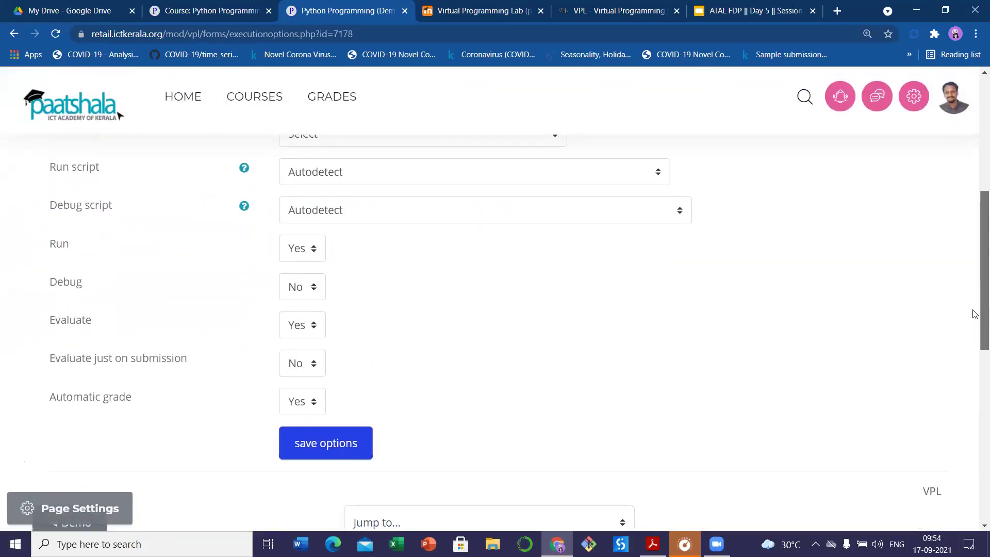
scroll(975, 314, "up", 5)
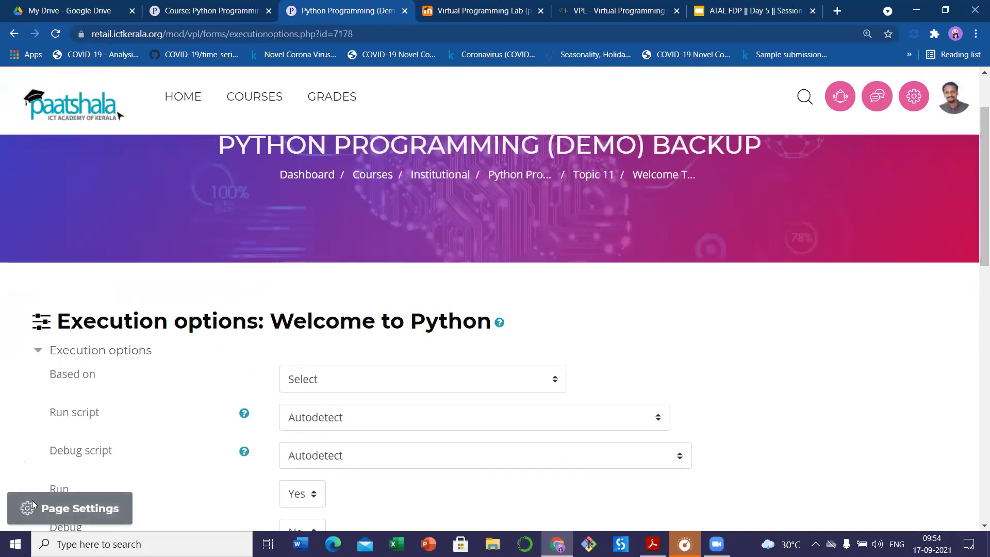
left_click(27, 519)
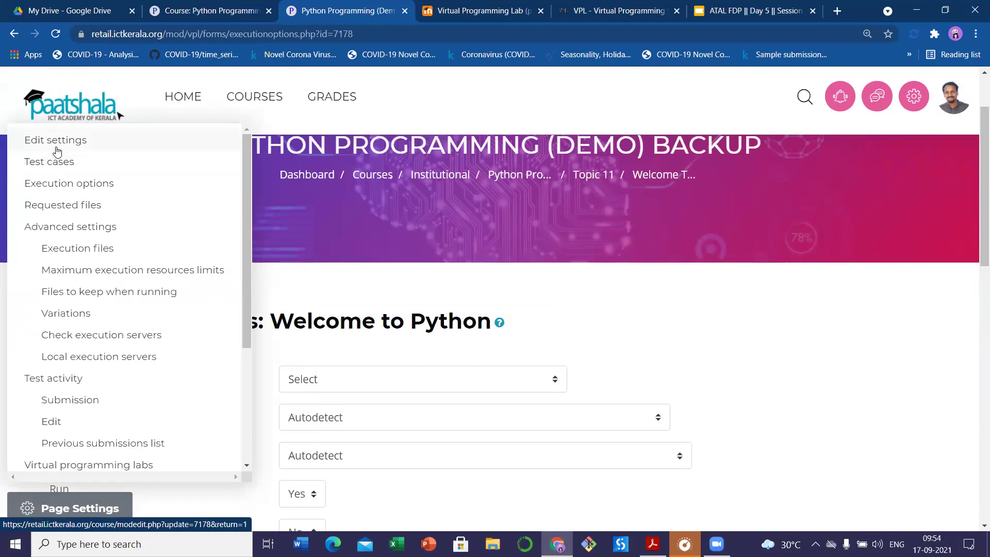
left_click(57, 149)
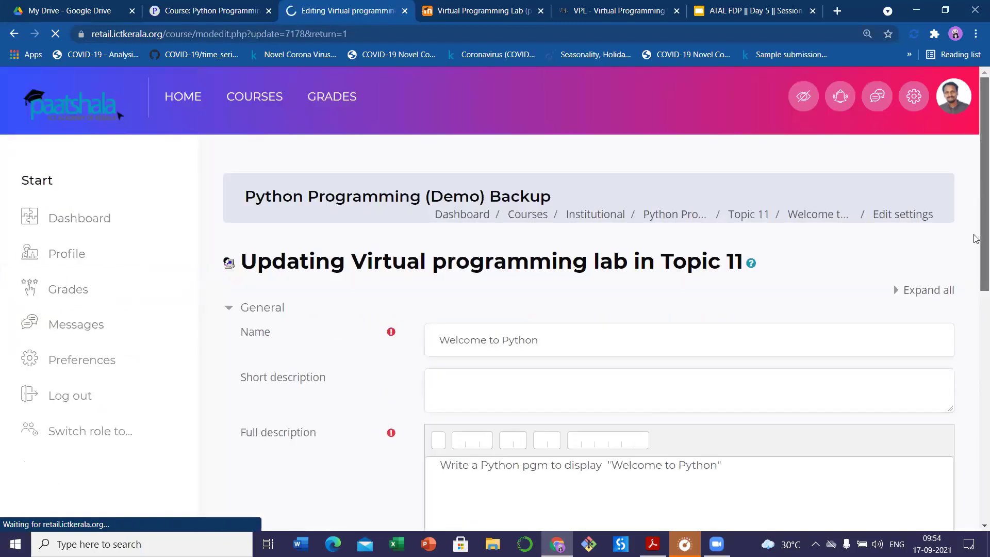
- Check the Submission period settings, then return to the Python Programming (Demo) Backup course via breadcrumbs
scroll(975, 330, "down", 6)
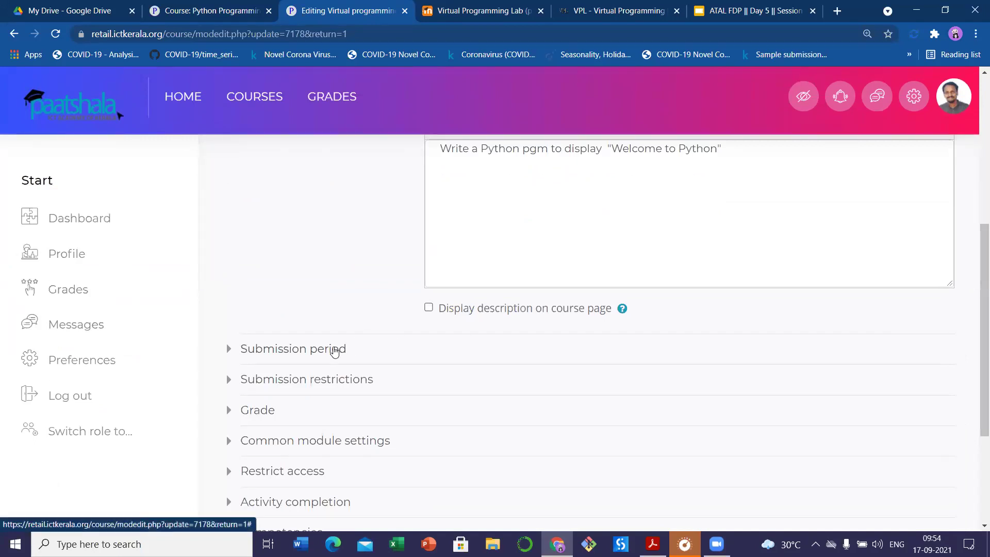
left_click(335, 349)
left_click_drag(977, 375, 976, 262)
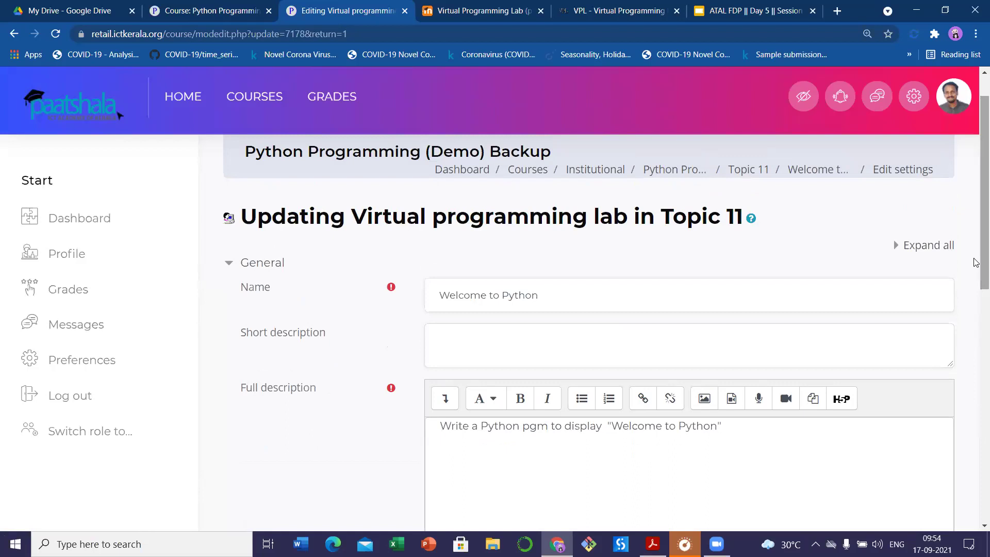
left_click(828, 177)
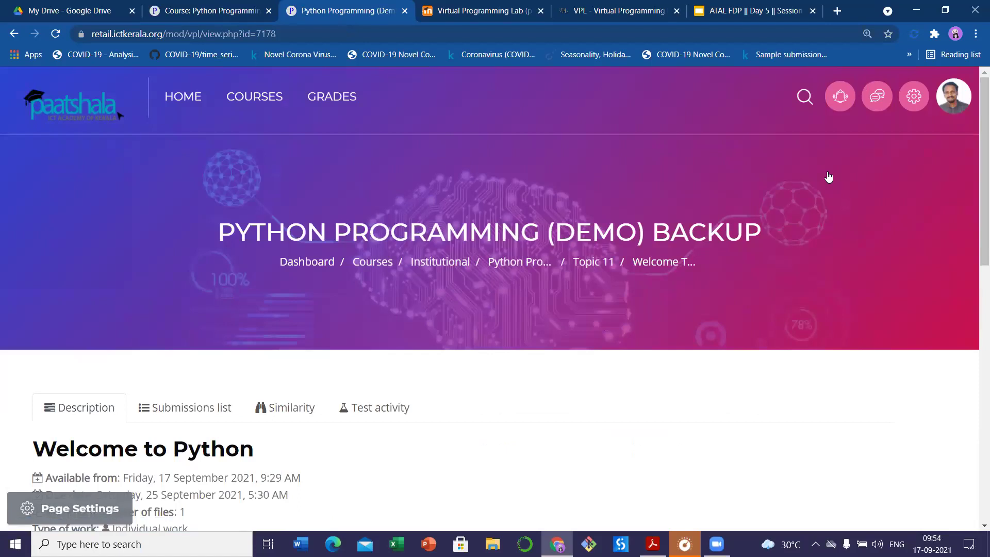
left_click_drag(974, 177, 976, 247)
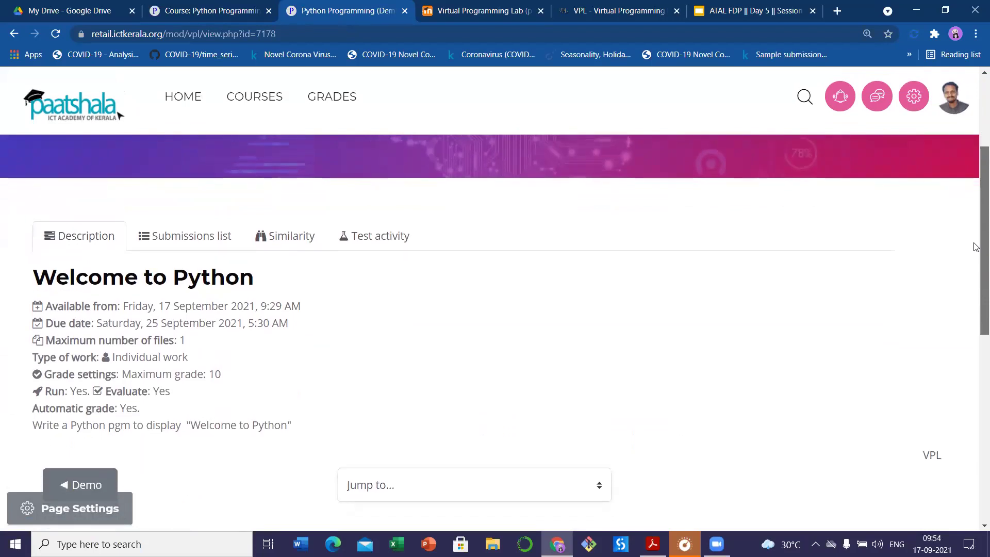
scroll(816, 187, "up", 3)
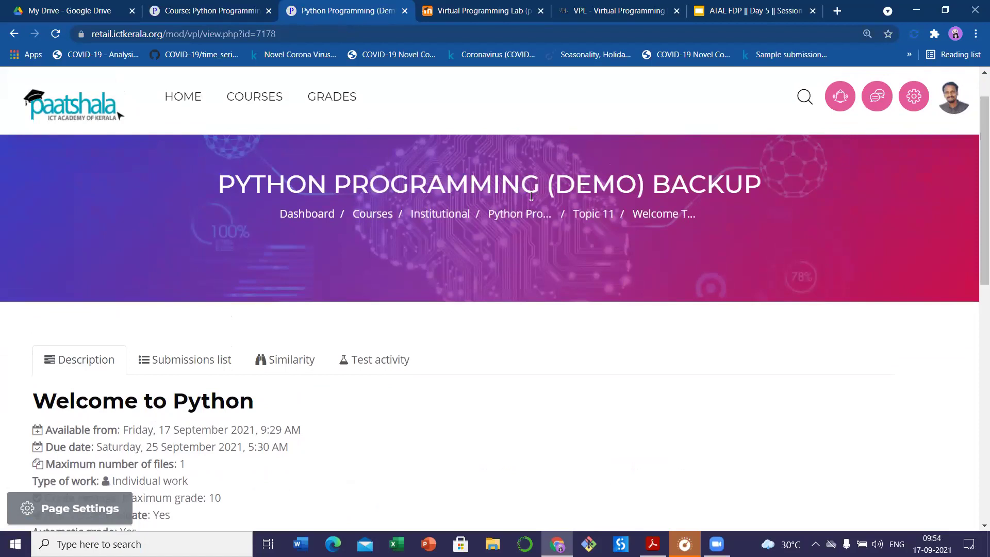
left_click(526, 215)
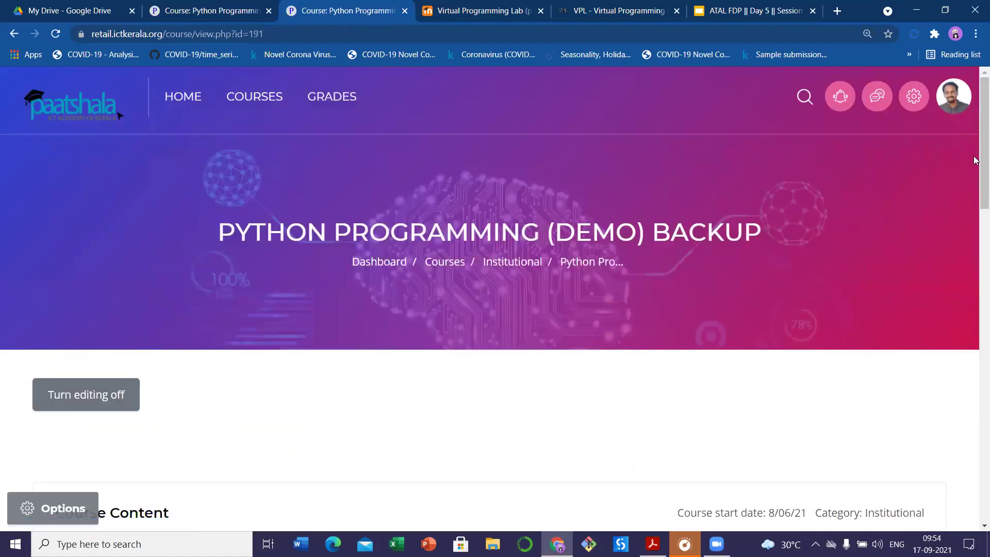
- Expand the Day 2 section and load the 'World of Python' activity in a new browser tab
left_click_drag(977, 160, 976, 264)
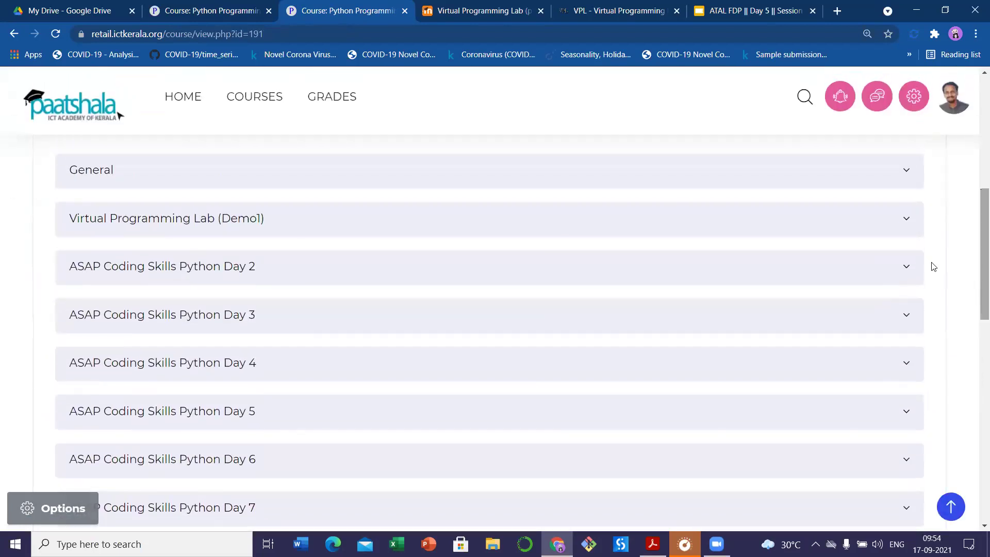
left_click(905, 267)
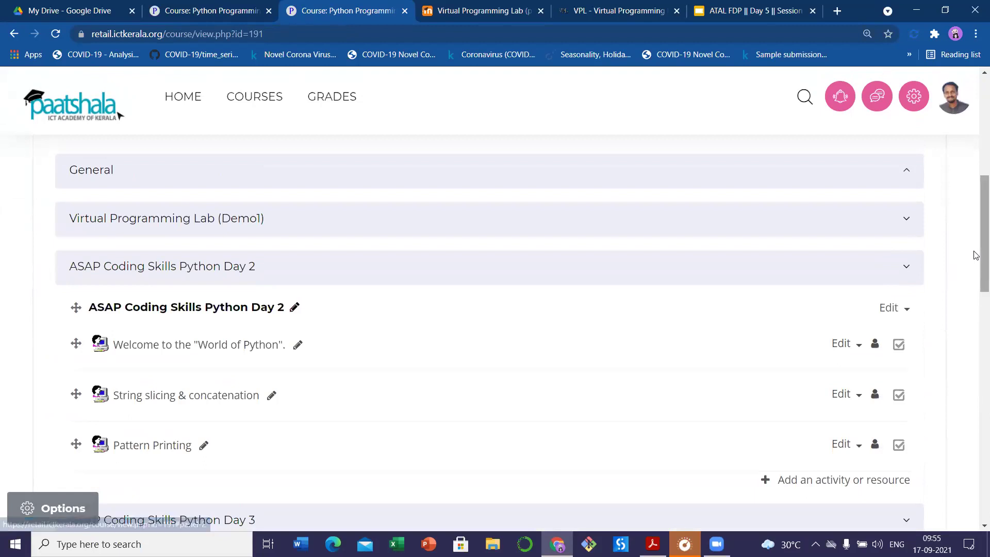
left_click_drag(976, 252, 976, 254)
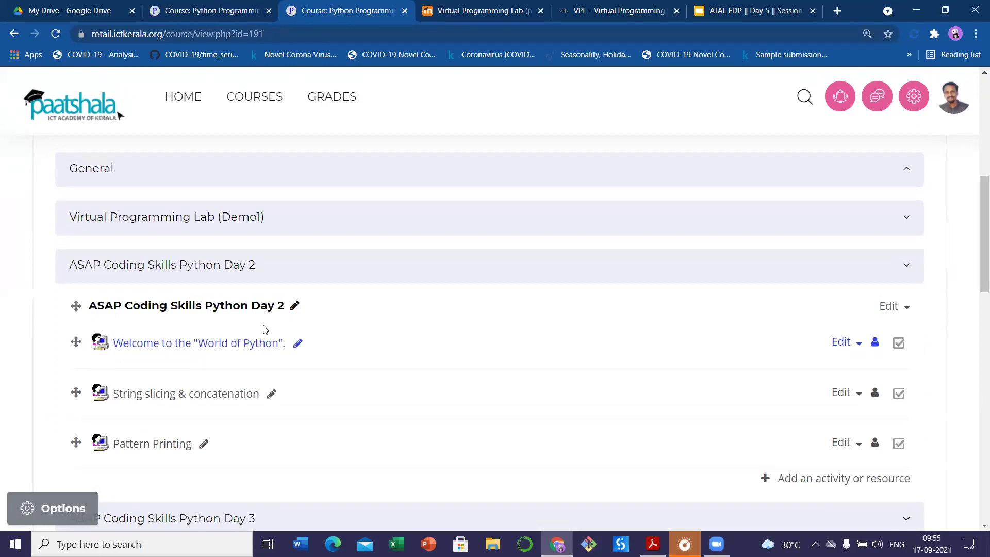
right_click(222, 344)
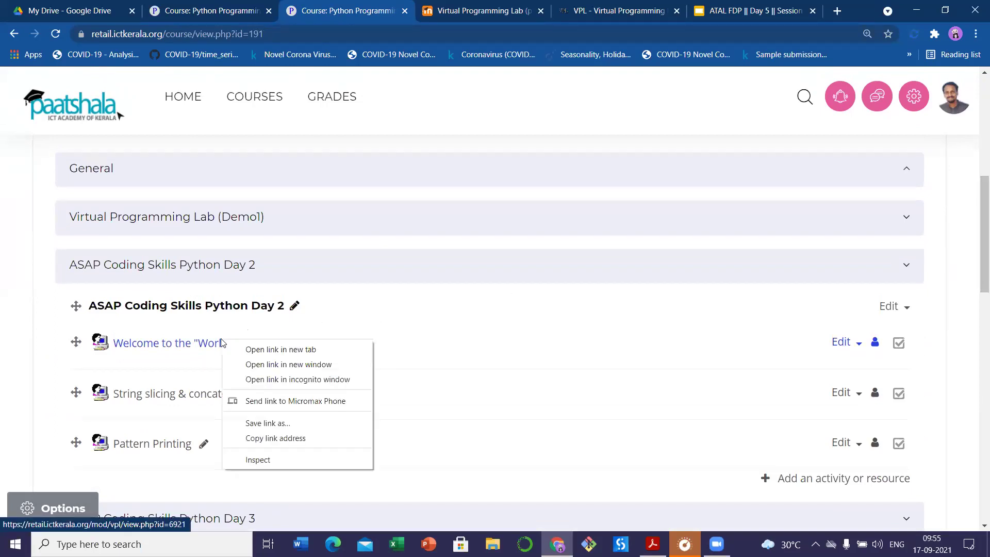
left_click(251, 350)
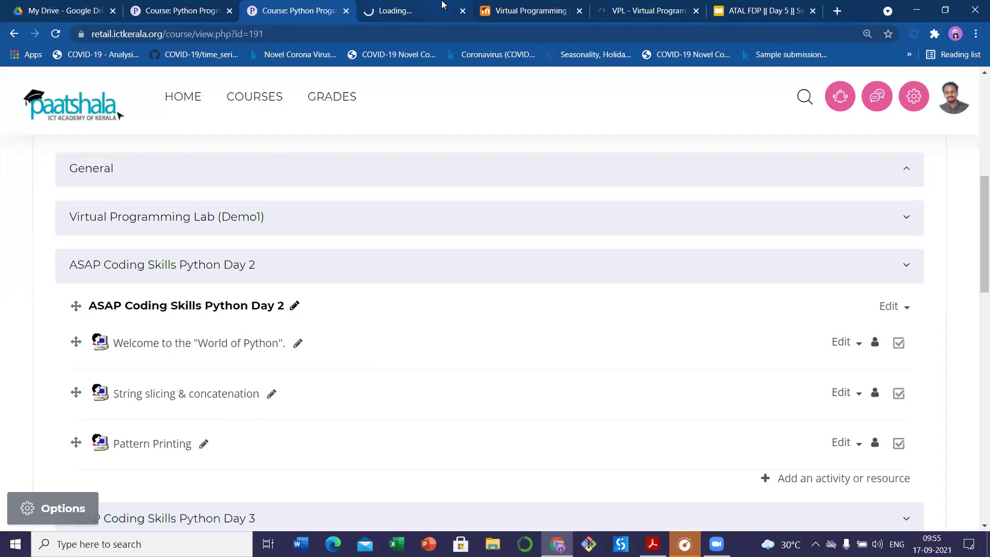
left_click(440, 5)
left_click_drag(976, 145, 975, 223)
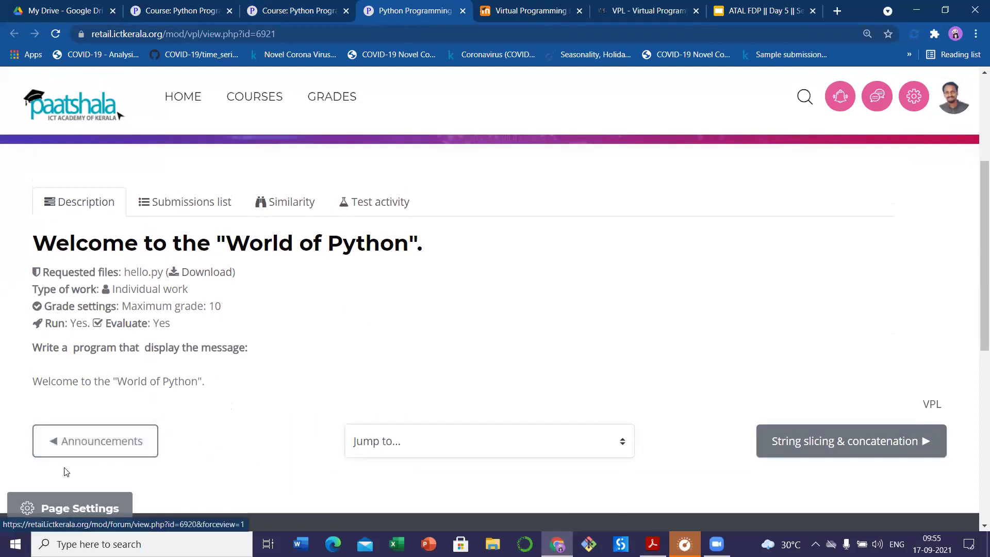
left_click(31, 507)
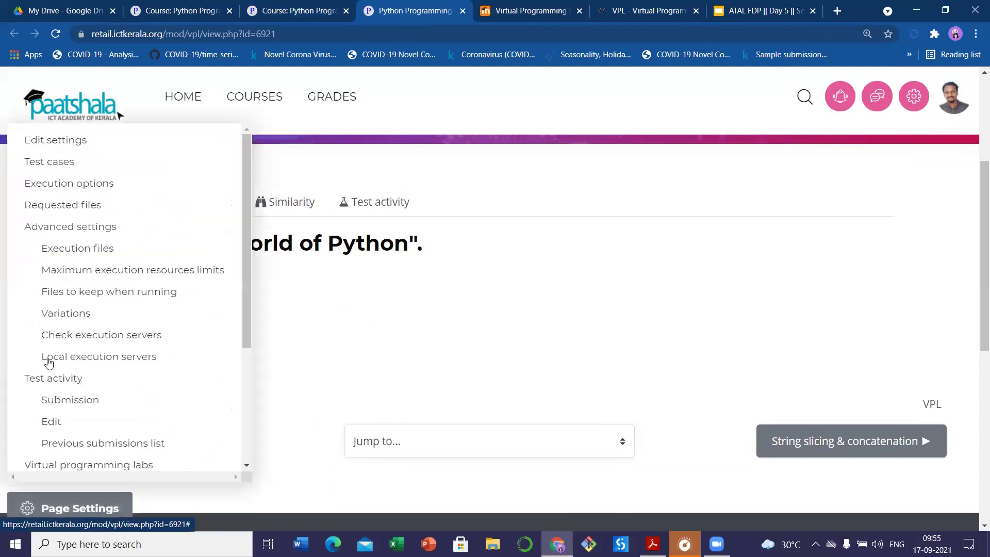
left_click(55, 163)
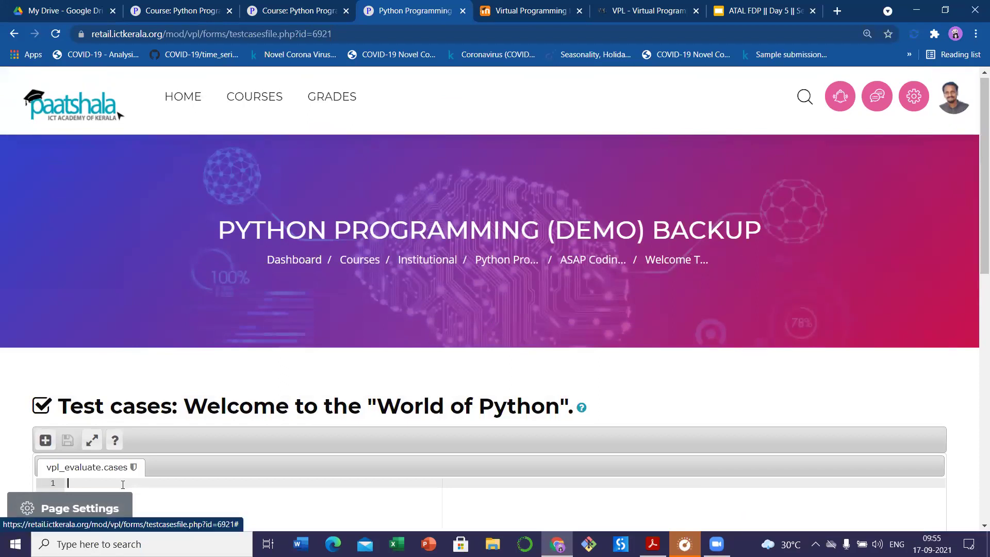
left_click(656, 262)
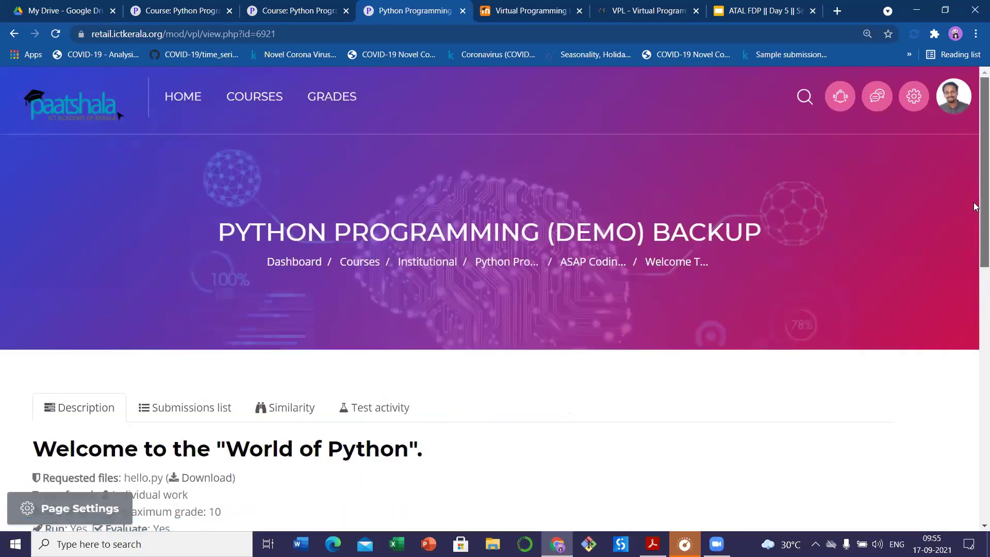
scroll(975, 258, "down", 3)
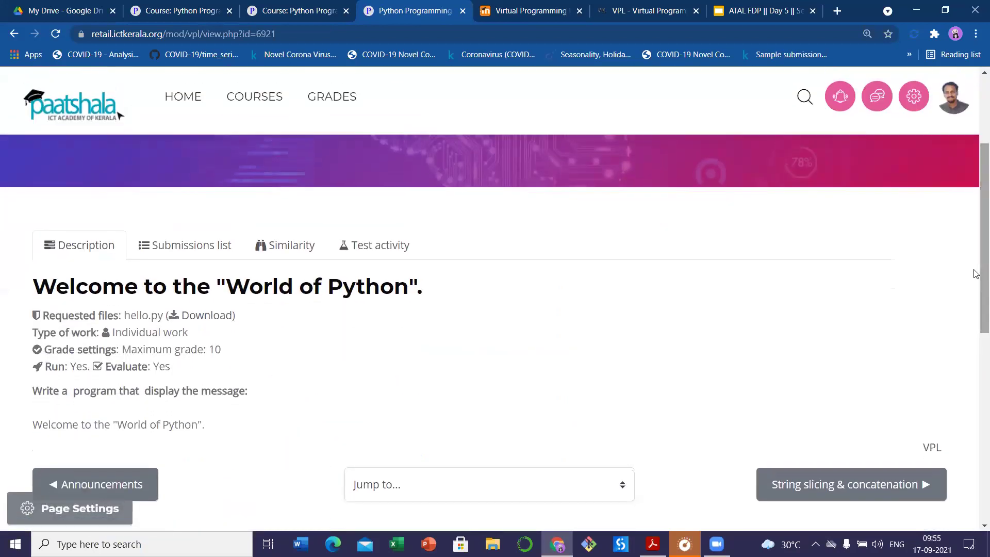
- View the World of Python test submission (hello.py, grade 0/10) and bring up its code editor
left_click(386, 243)
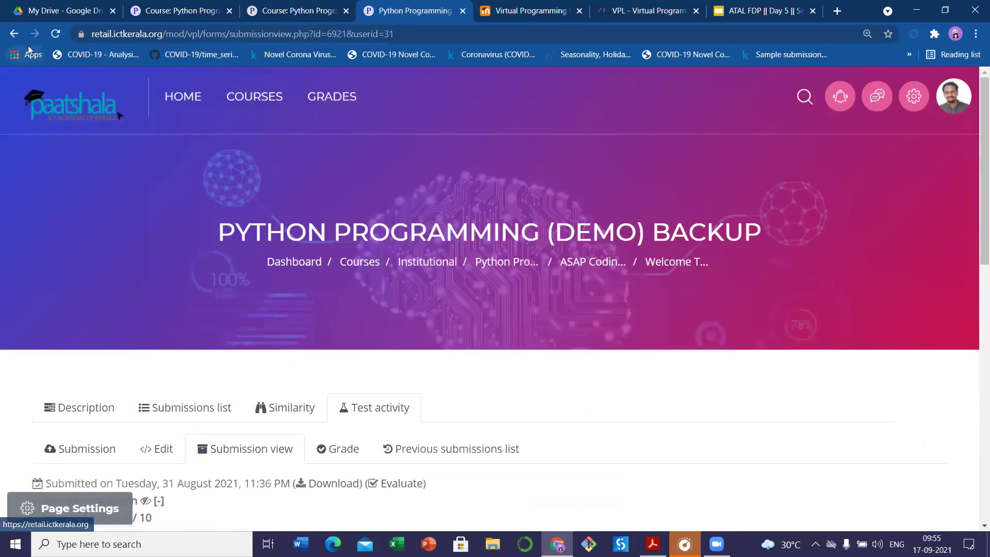
left_click(13, 33)
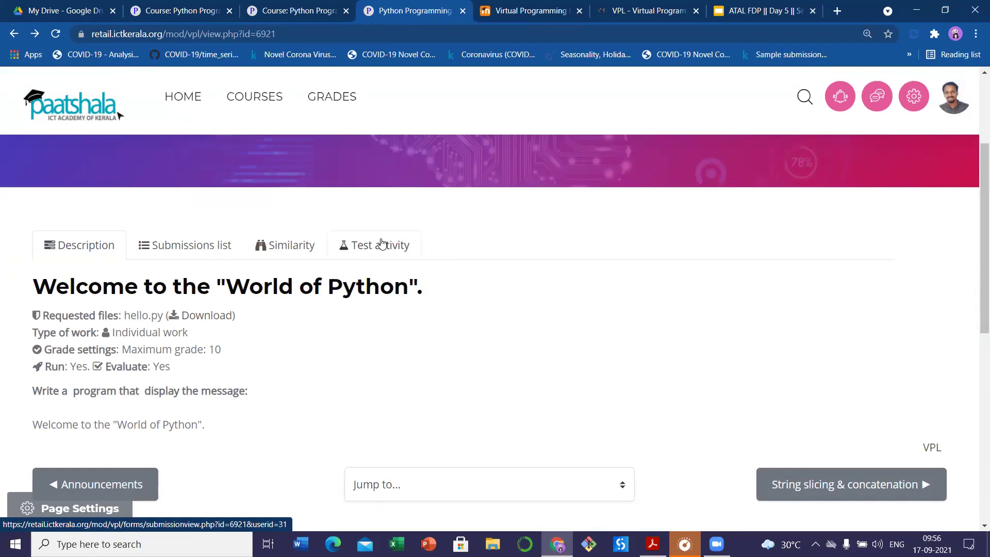
left_click(382, 243)
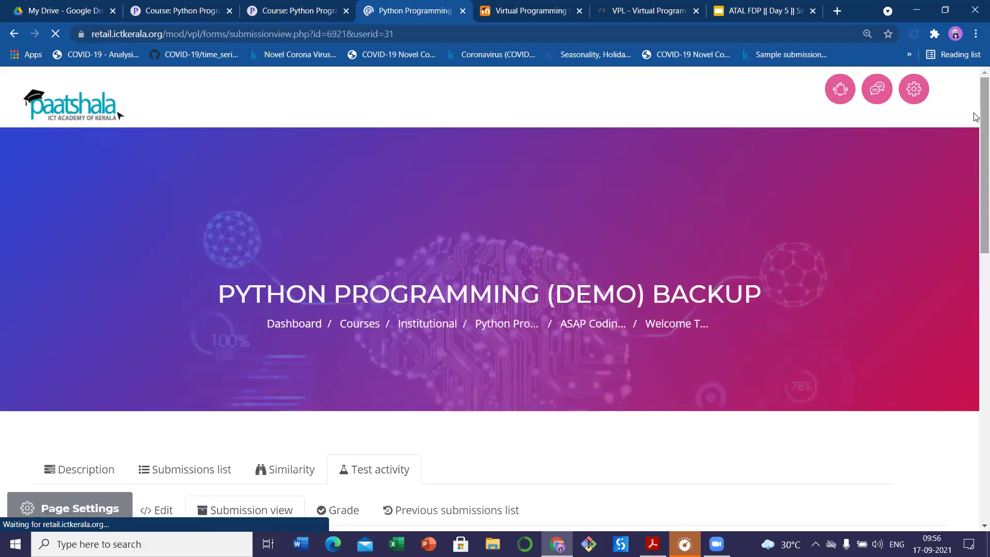
scroll(975, 195, "down", 4)
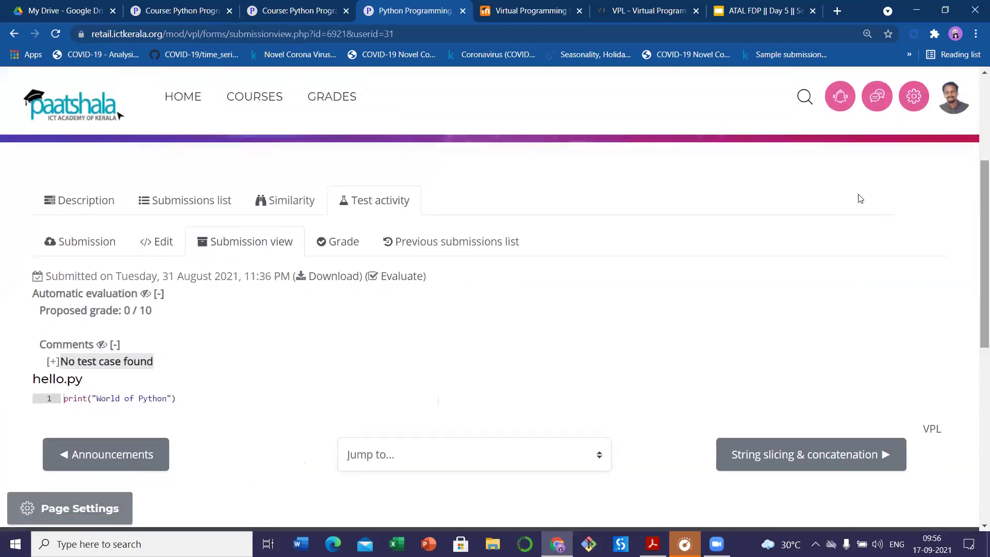
left_click(164, 246)
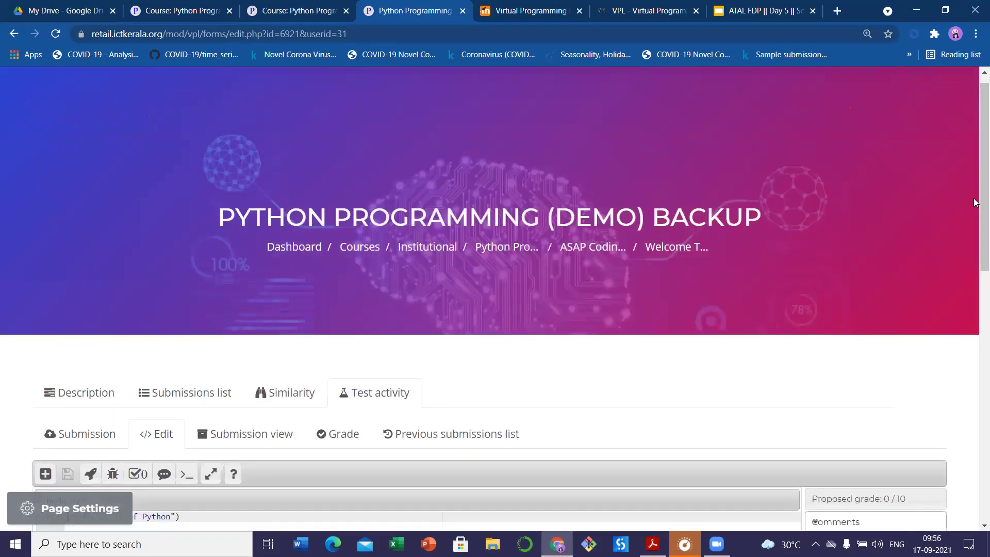
- Run hello.py so the console prints 'World of Python'
scroll(974, 202, "down", 3)
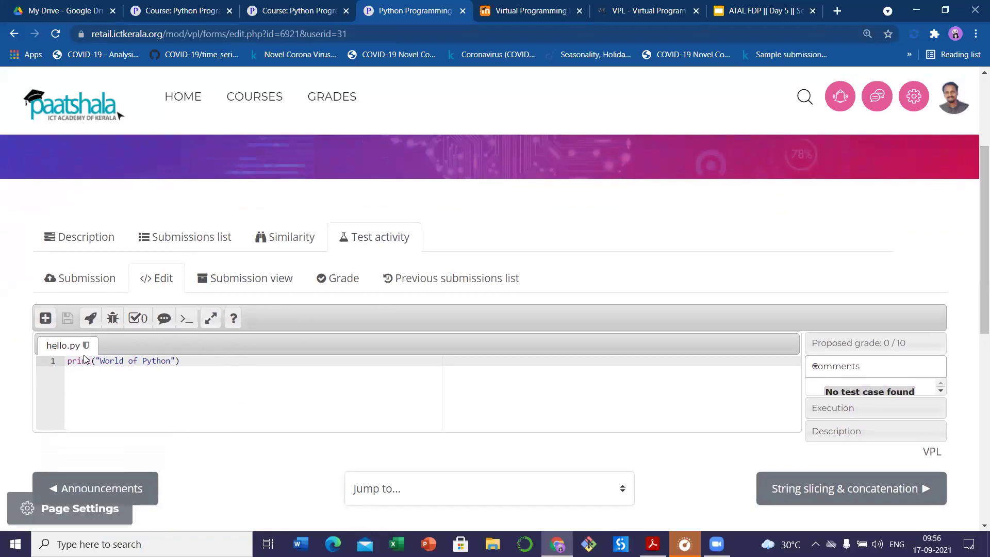
left_click_drag(189, 364, 66, 363)
left_click(128, 378)
left_click(97, 317)
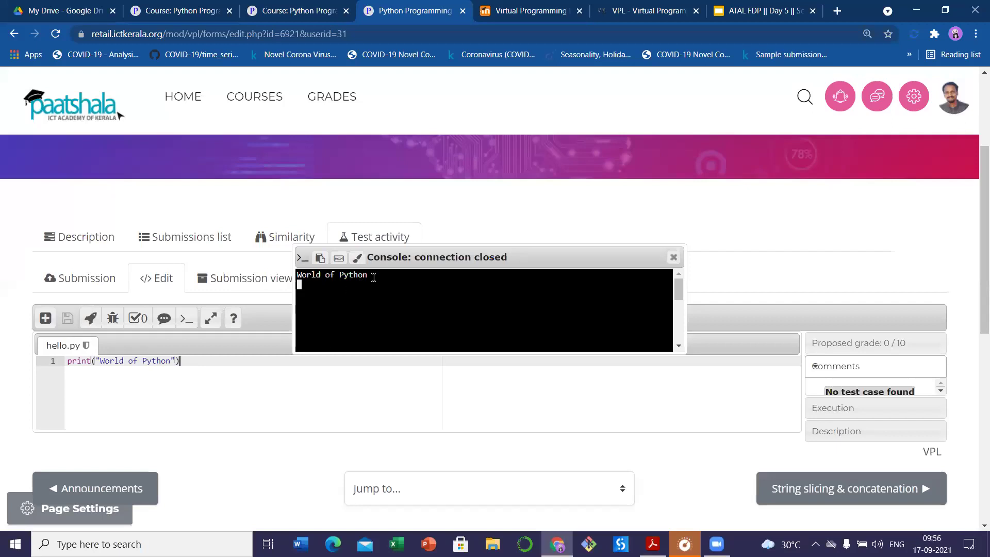
left_click_drag(375, 274, 302, 271)
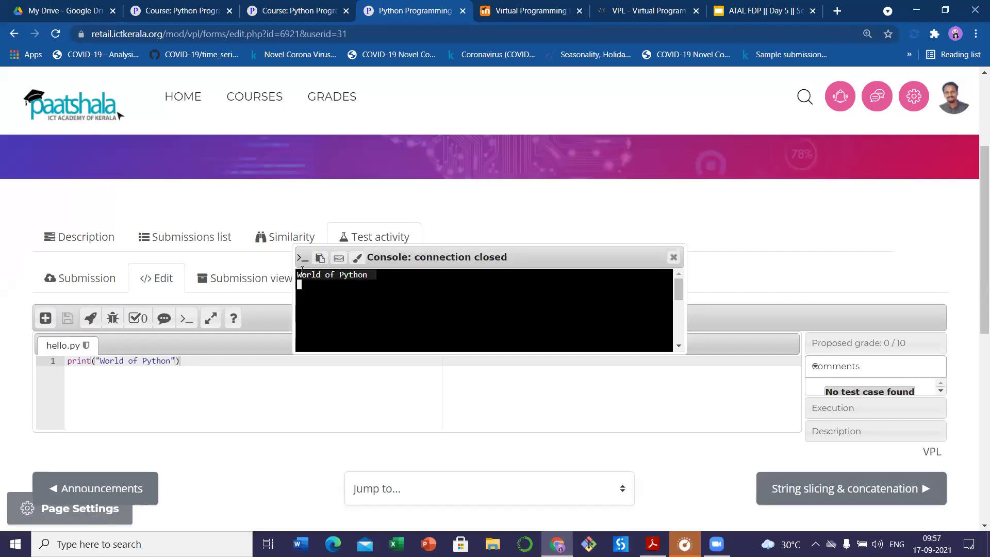
left_click(384, 272)
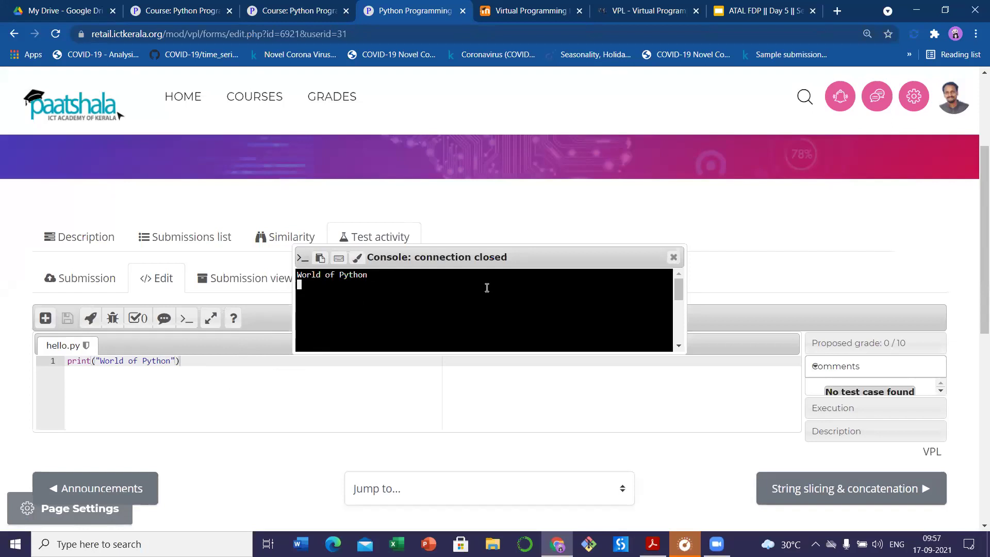
- Close the run console and select the print("World of Python") line in the editor
left_click(673, 256)
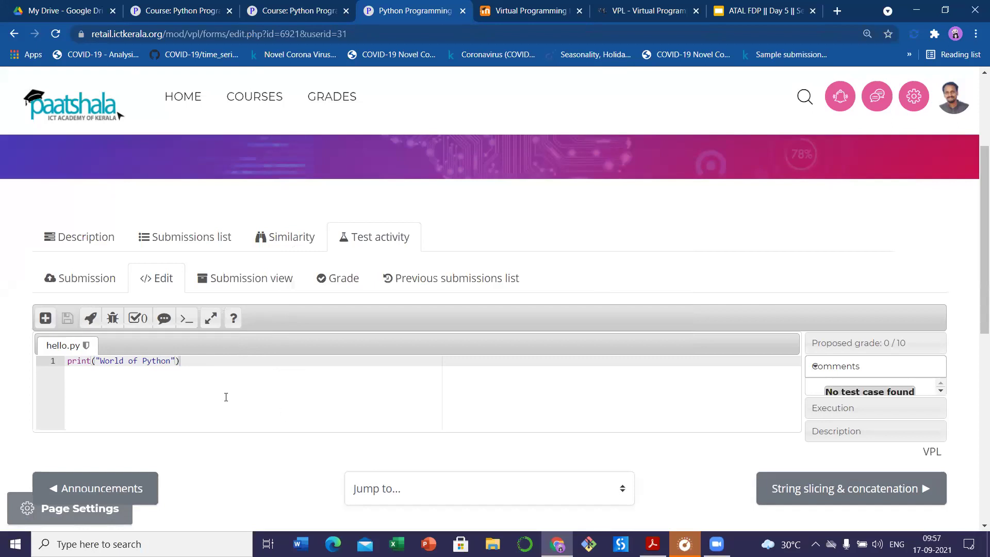
left_click(141, 313)
left_click_drag(199, 364, 68, 360)
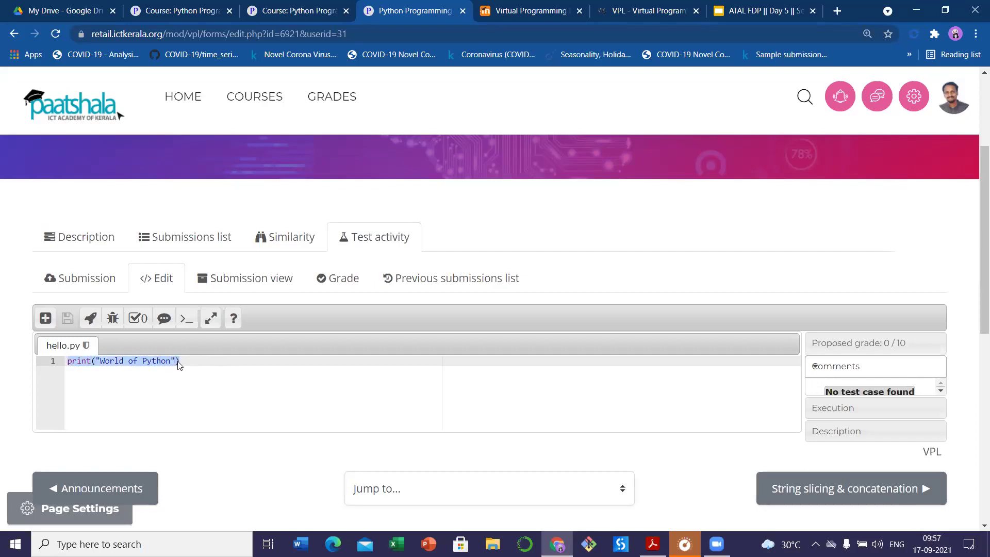
- Rerun hello.py, close the console, and evaluate it: no test case found, grade 0/10
left_click(90, 320)
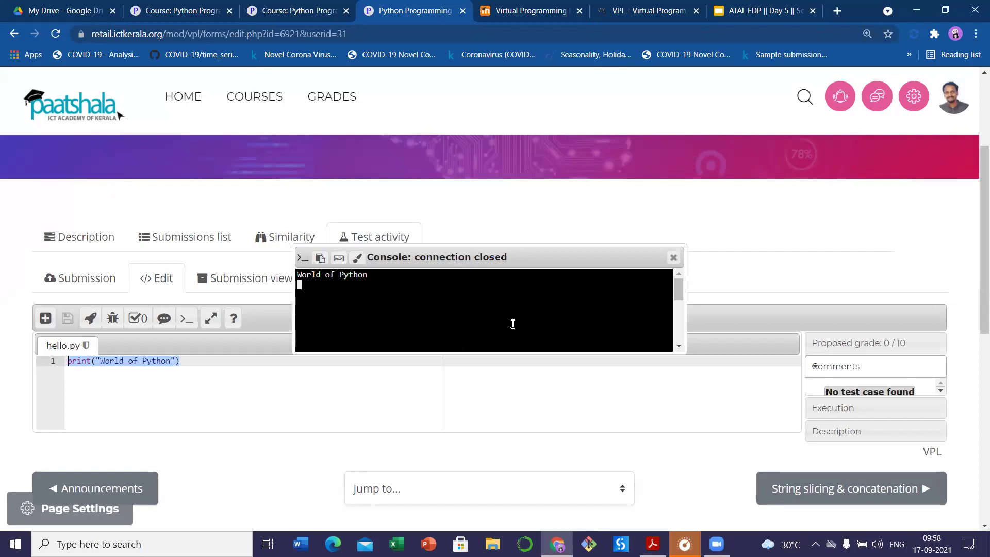
left_click(674, 258)
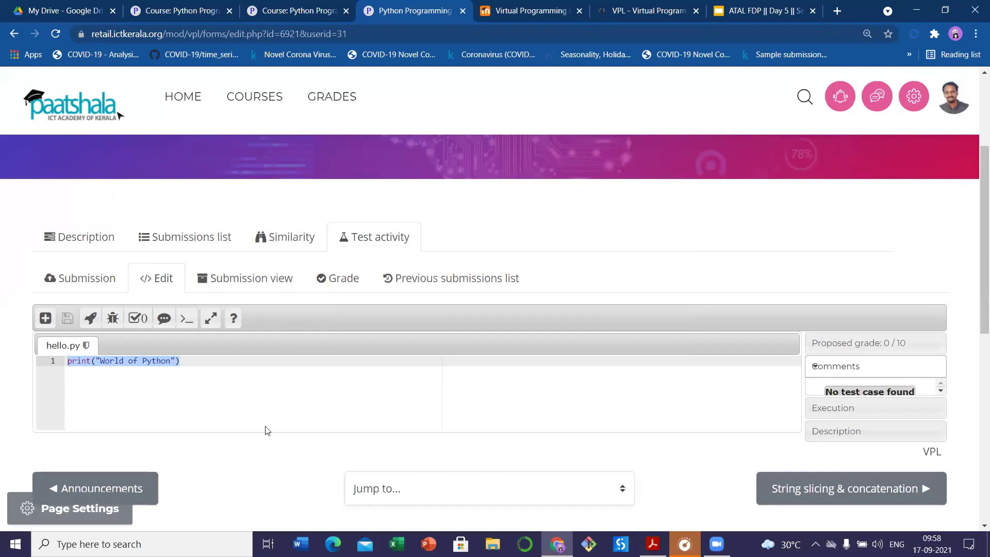
left_click(221, 390)
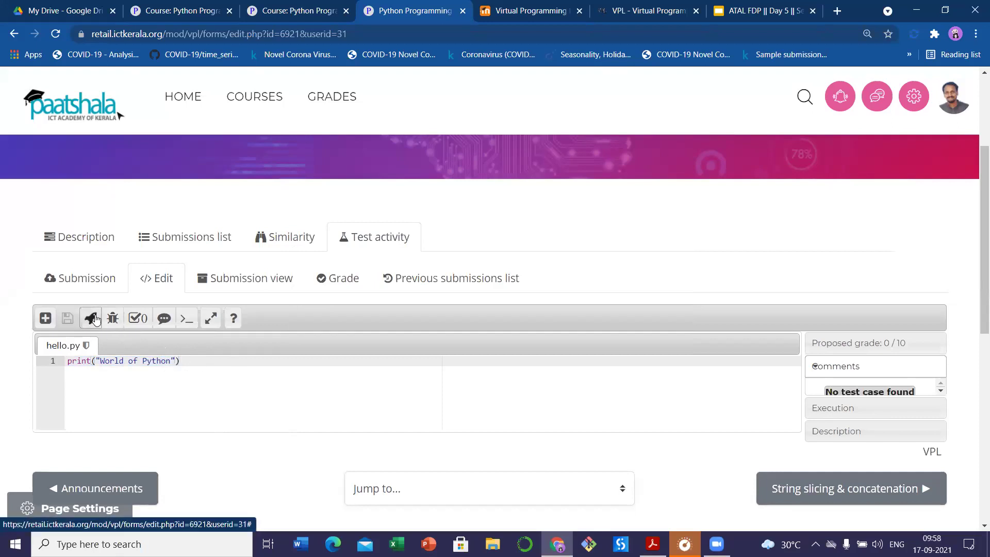
left_click(135, 318)
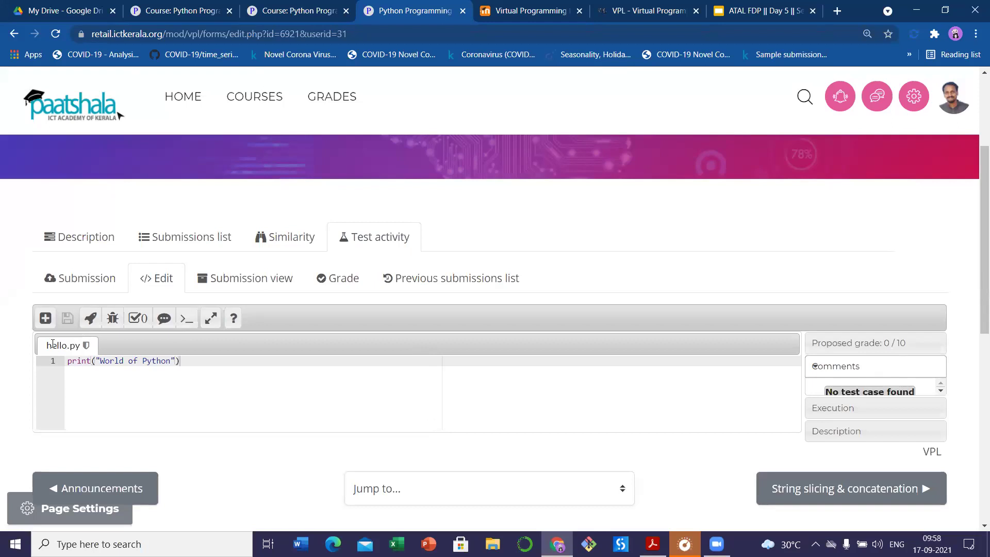
left_click_drag(84, 346, 33, 343)
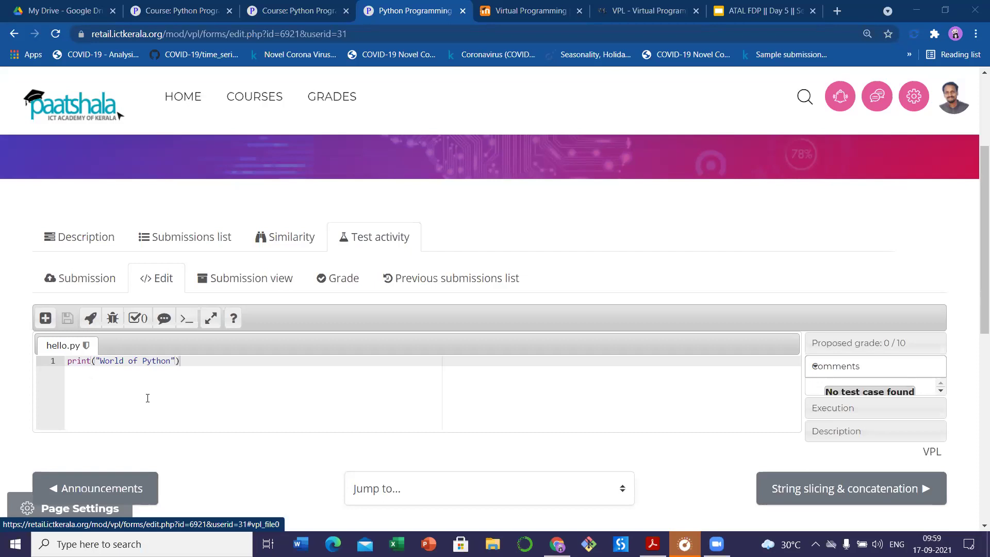
- Open Requested files from the activity settings to view the empty hello.py
left_click(24, 511)
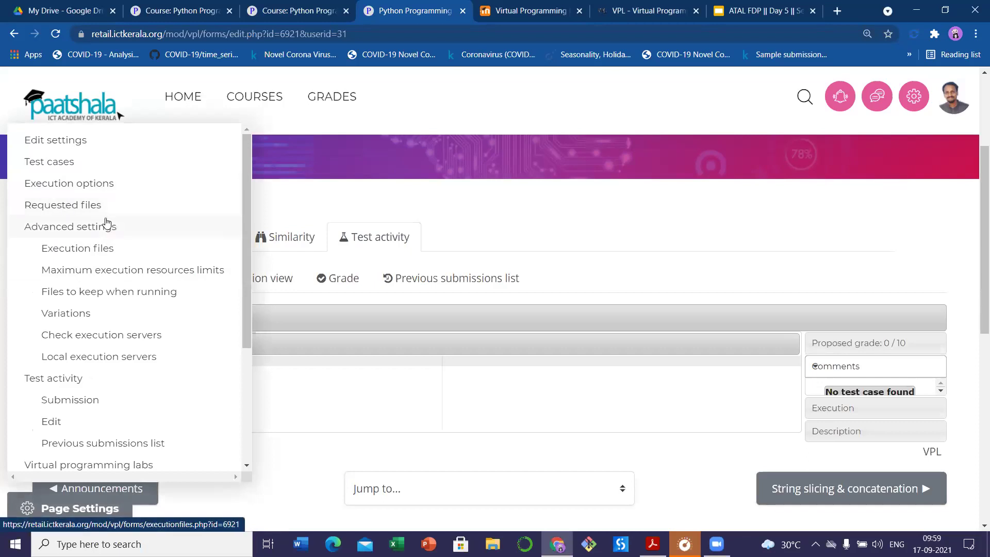
left_click(90, 206)
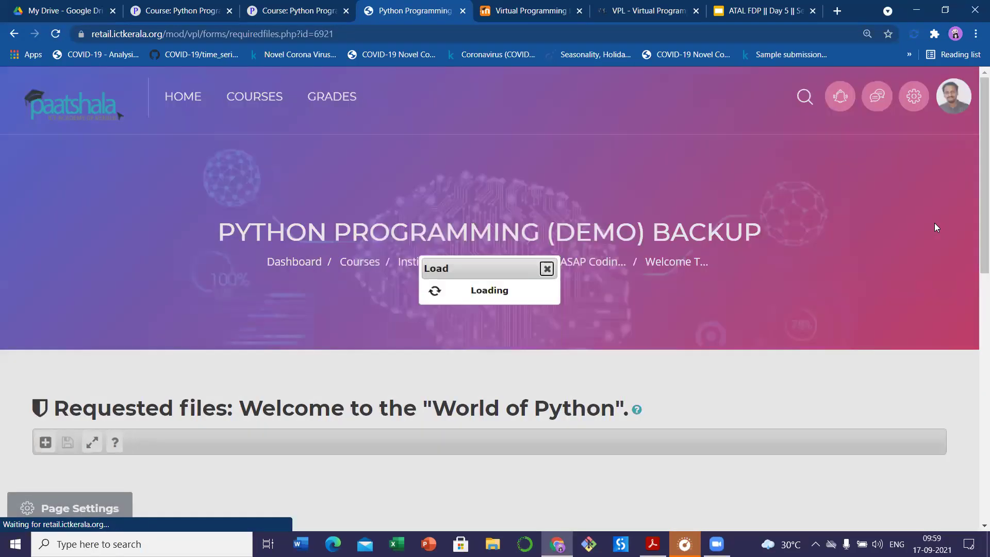
scroll(976, 289, "down", 2)
scroll(976, 290, "down", 1)
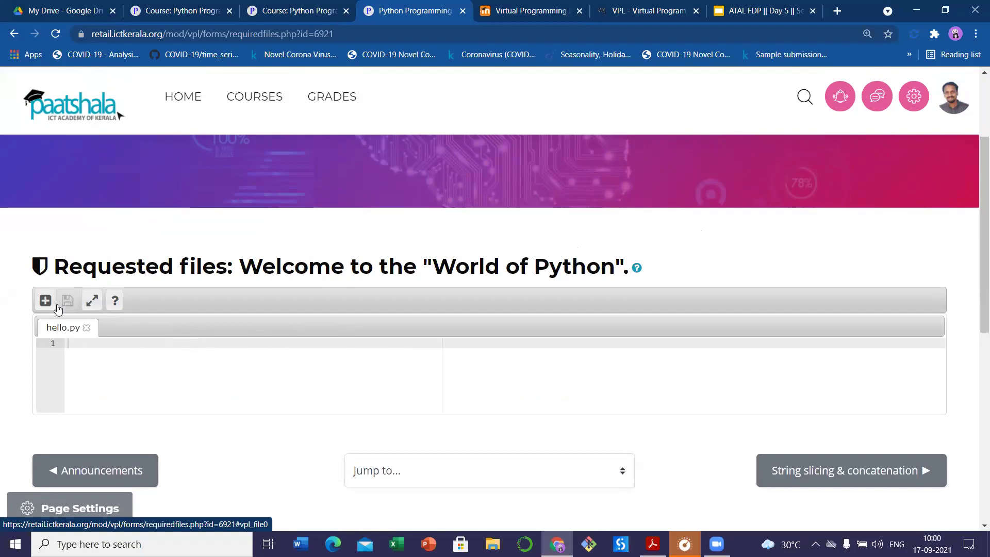
left_click_drag(57, 328, 71, 328)
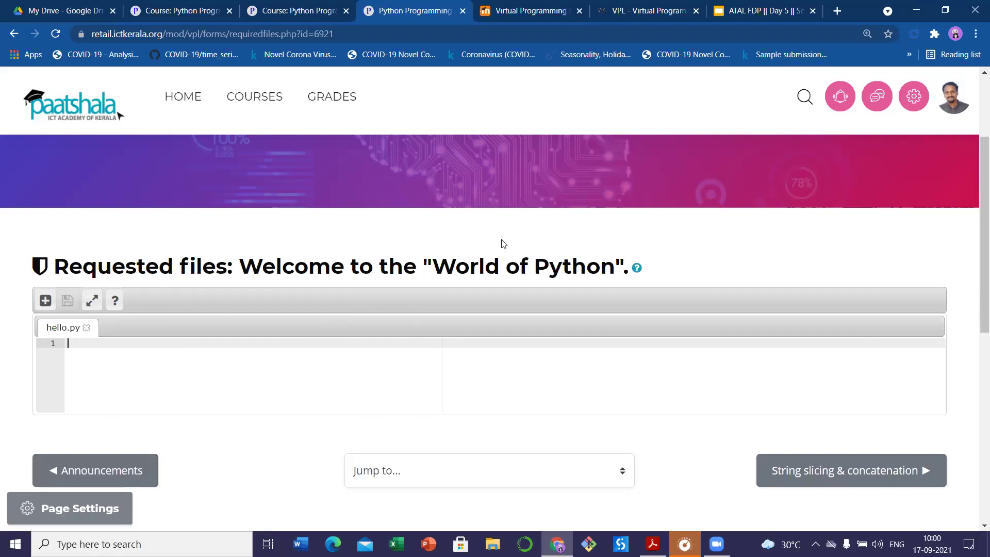
scroll(977, 296, "up", 2)
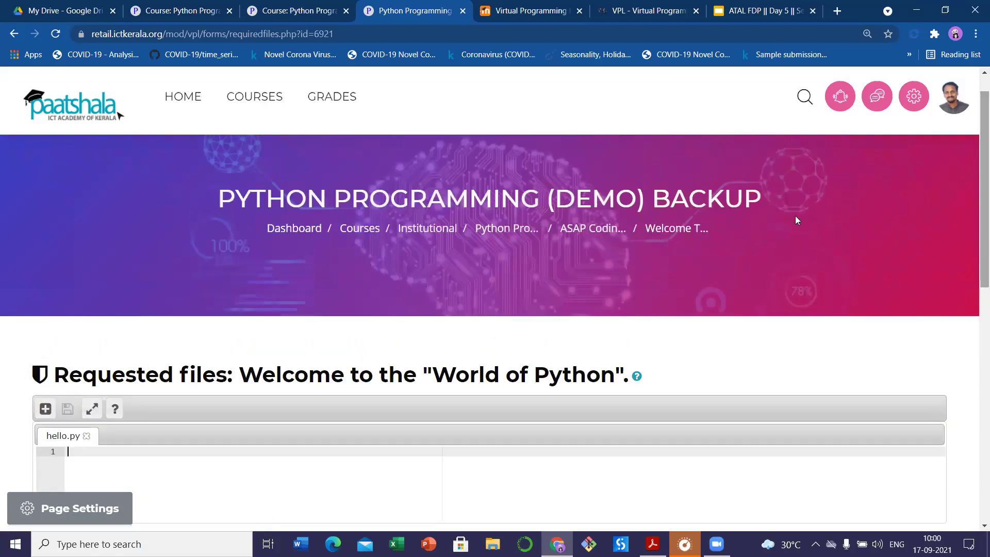
- Return to the World of Python description page, showing hello.py and maximum grade 10
left_click(652, 239)
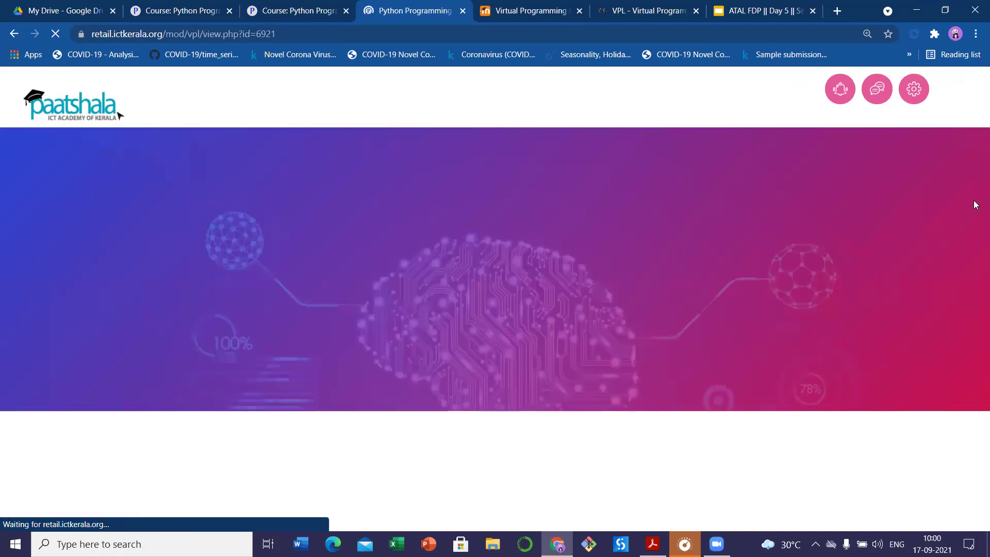
scroll(975, 257, "down", 4)
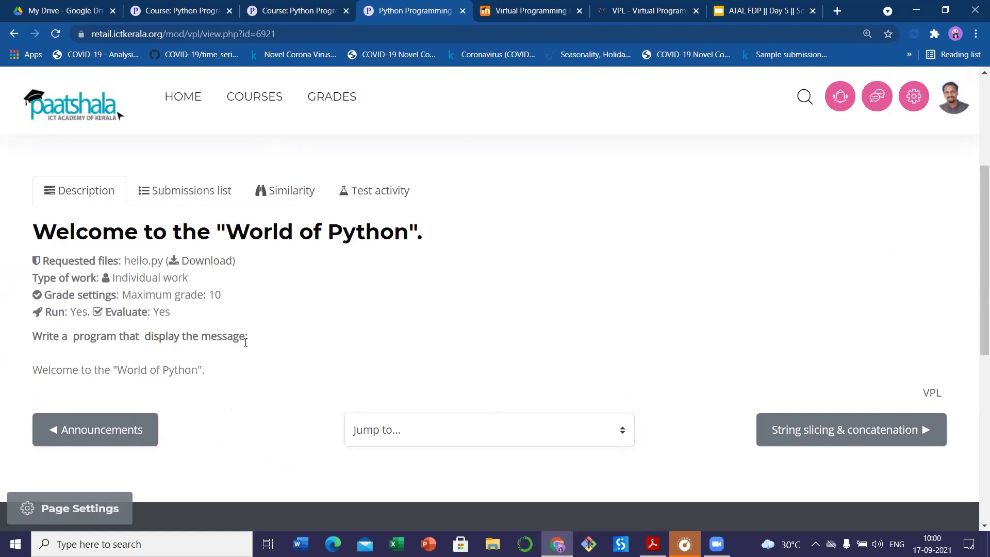
mouse_move(975, 293)
left_mouse_down()
mouse_move(975, 242)
mouse_move(975, 300)
left_mouse_up()
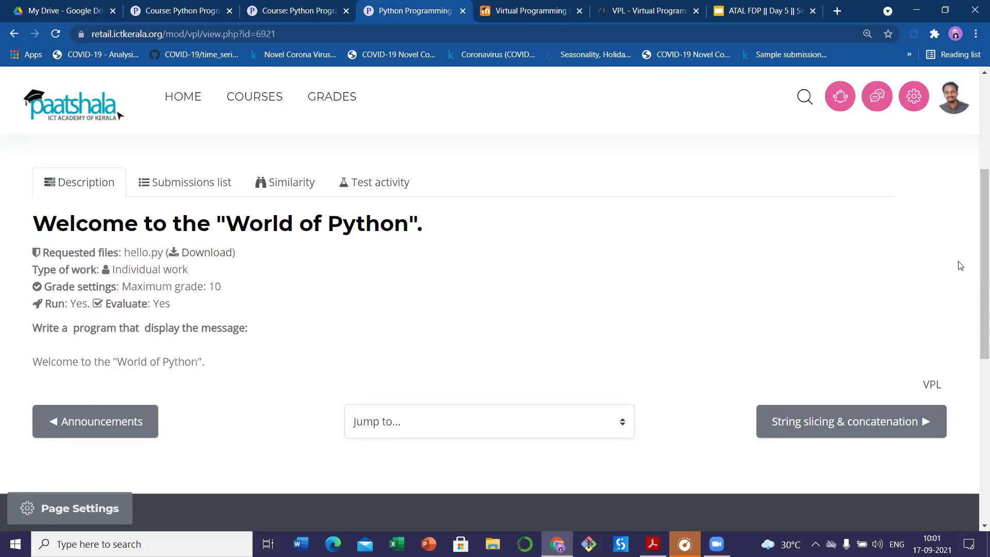
scroll(976, 254, "up", 1)
scroll(976, 254, "up", 2)
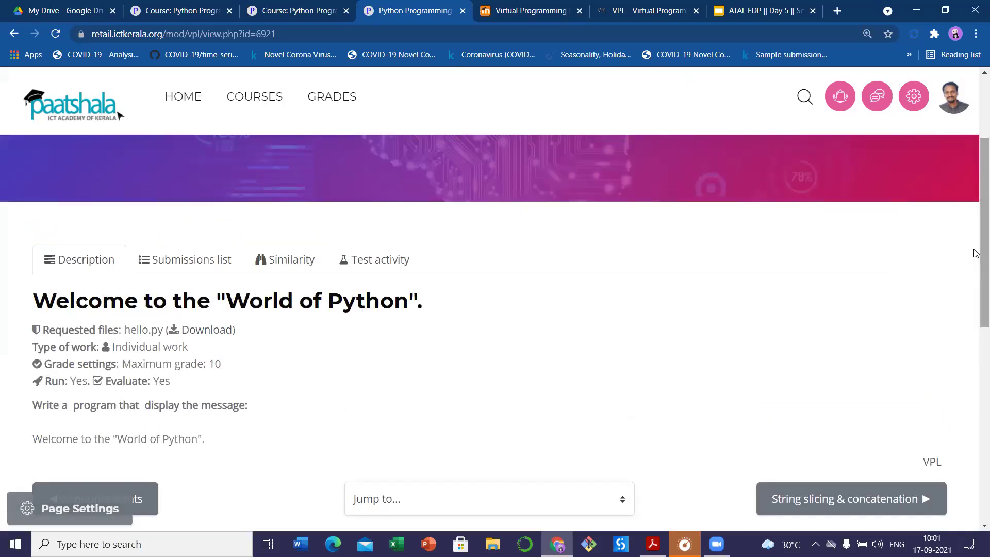
scroll(976, 251, "up", 1)
scroll(975, 250, "down", 1)
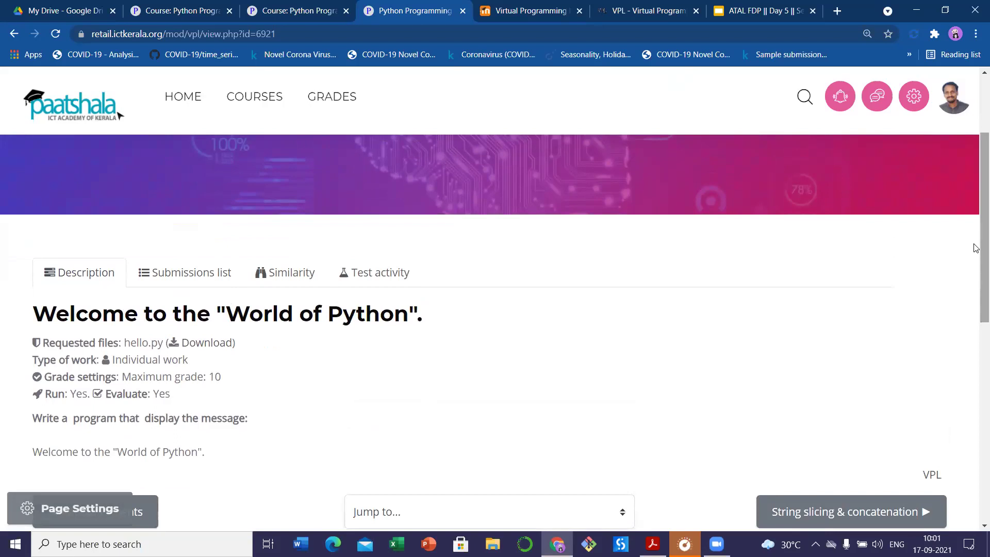
- Log out of Paatshala, close both course tabs, and dismiss the Login/Register form
left_click(956, 112)
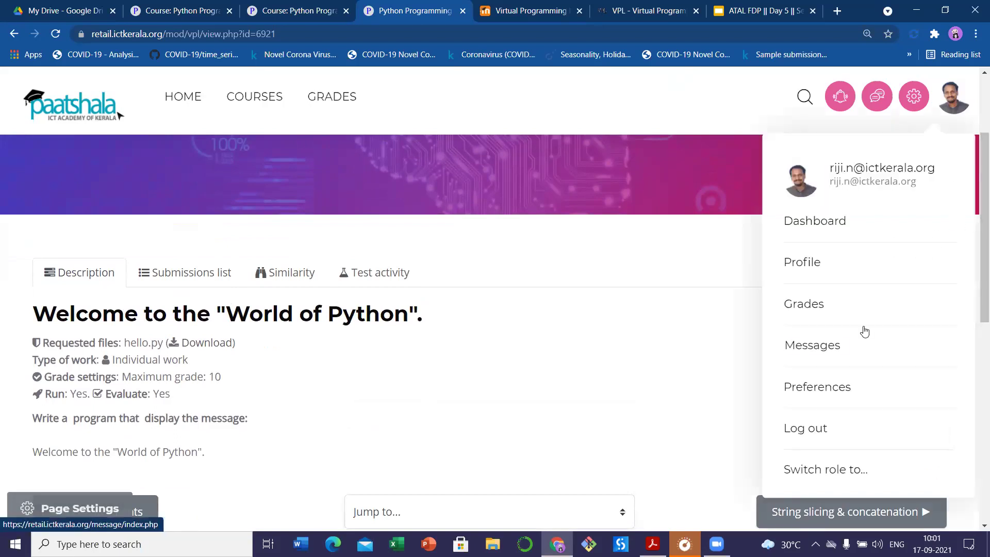
left_click(815, 428)
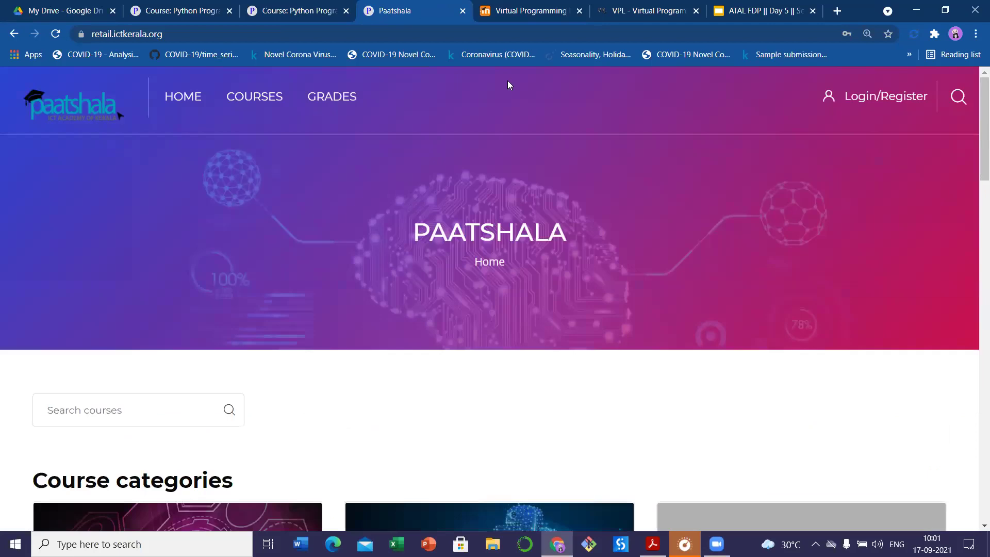
left_click(346, 11)
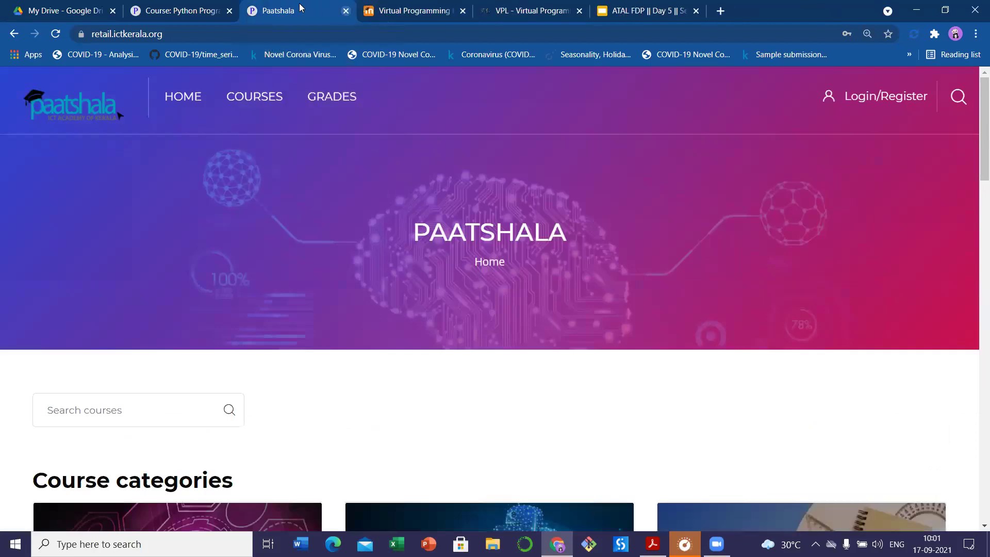
left_click(230, 11)
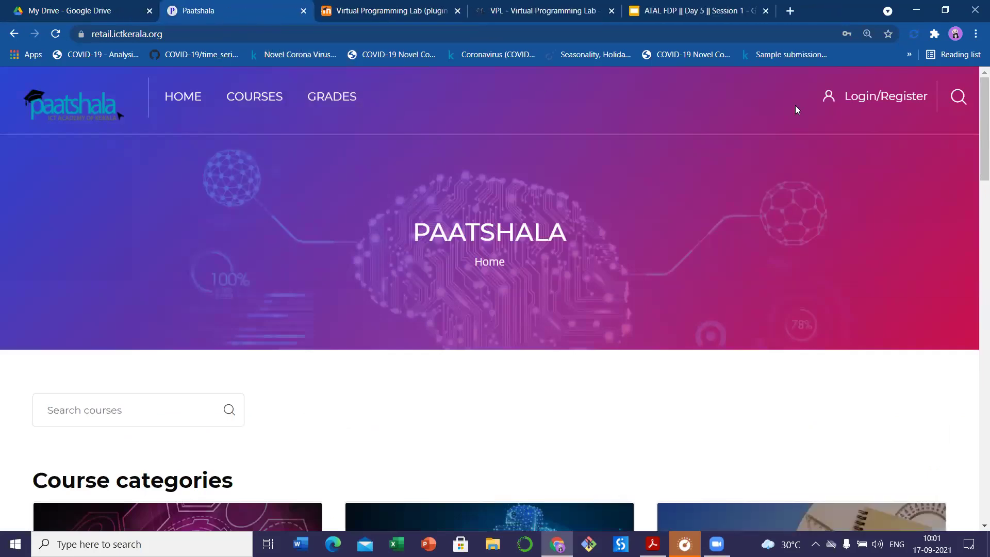
left_click(866, 96)
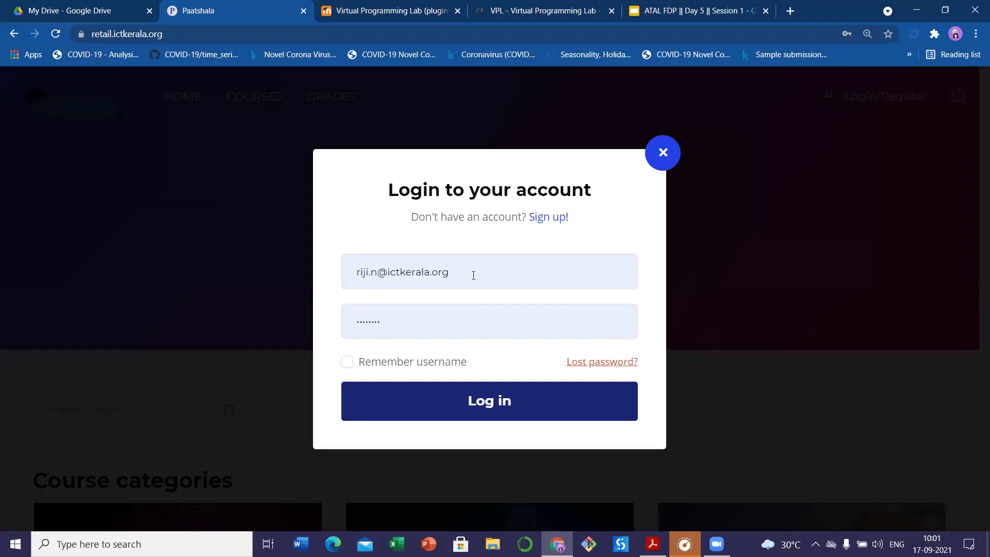
left_click(711, 284)
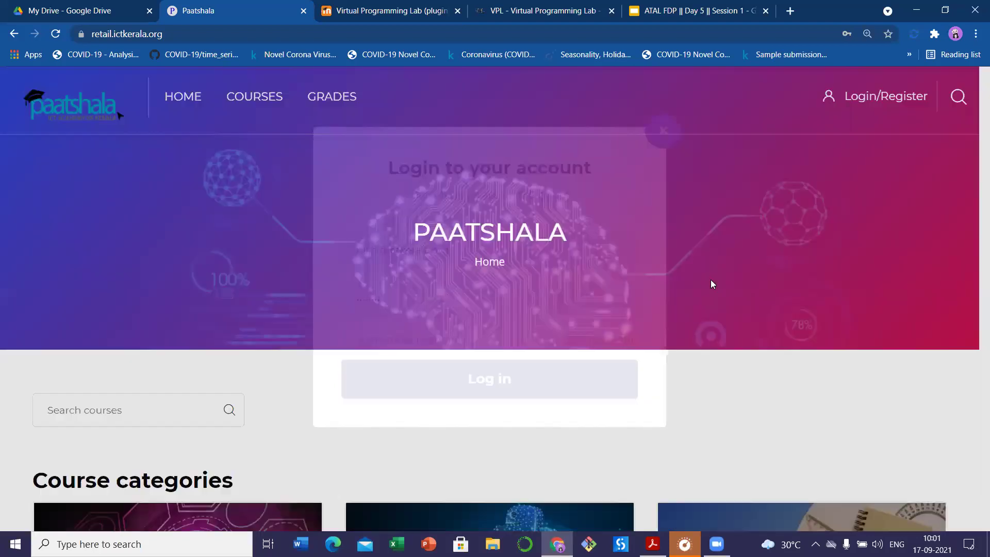
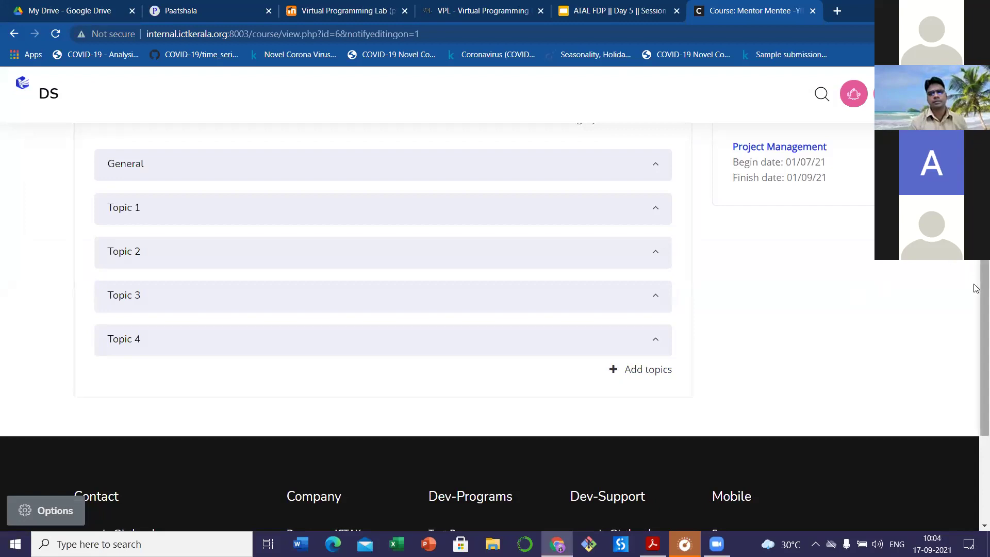
- Add a single new section, Topic 5, to the Mentor Mentee course
scroll(974, 279, "up", 2)
scroll(974, 269, "down", 1)
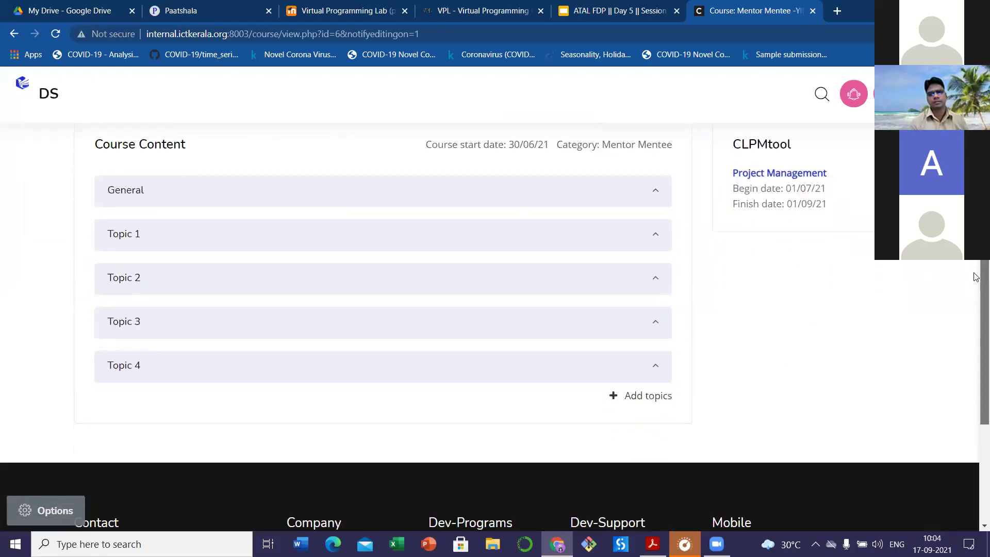
left_click(647, 395)
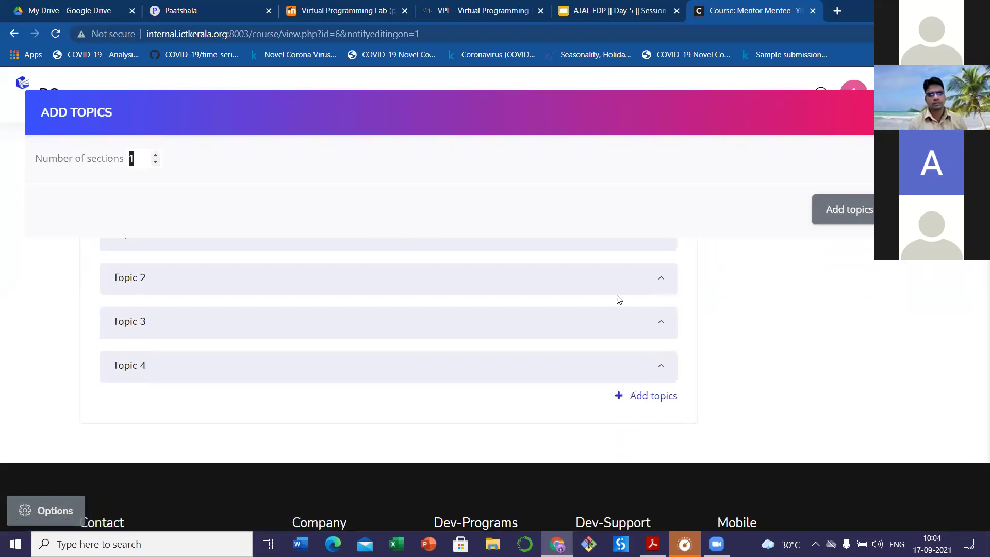
left_click(849, 219)
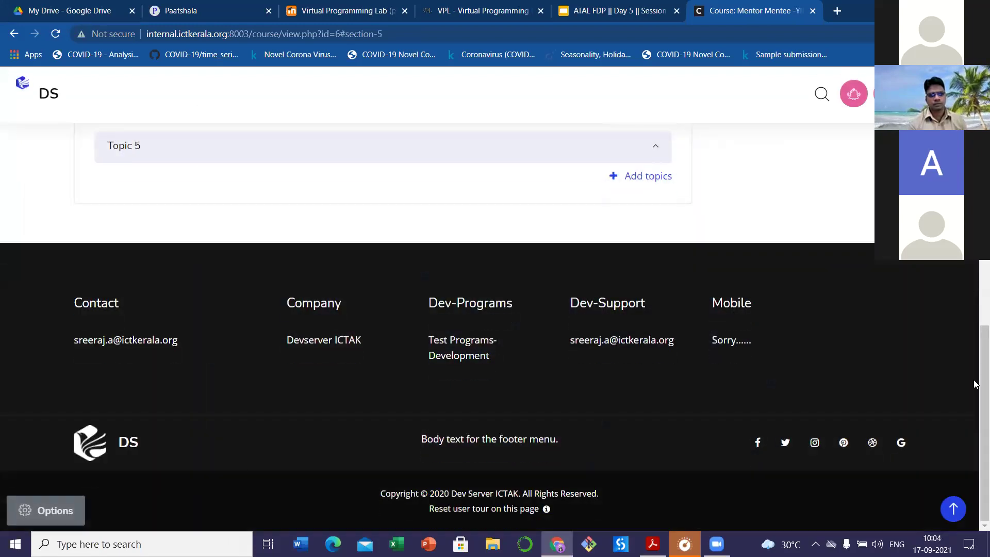
scroll(975, 361, "up", 2)
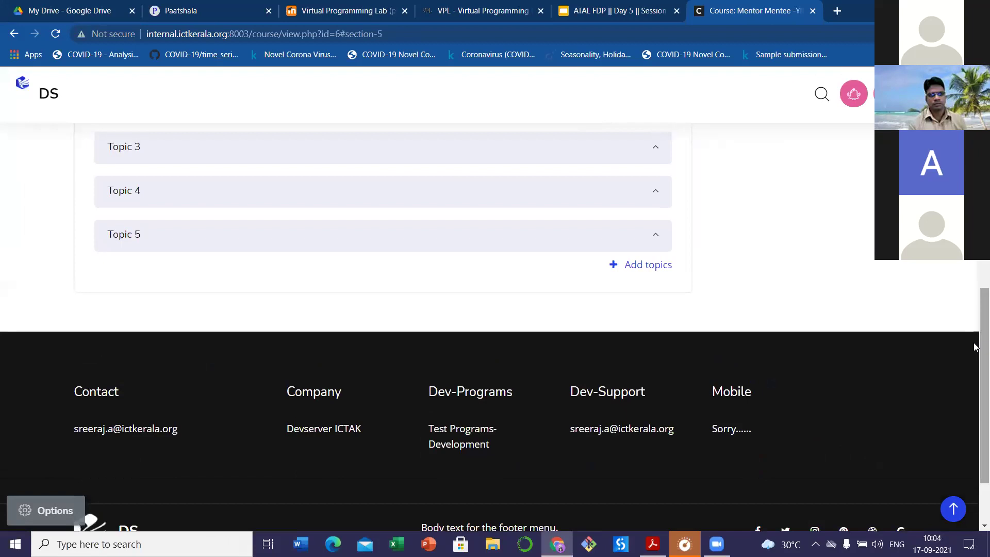
scroll(975, 340, "up", 2)
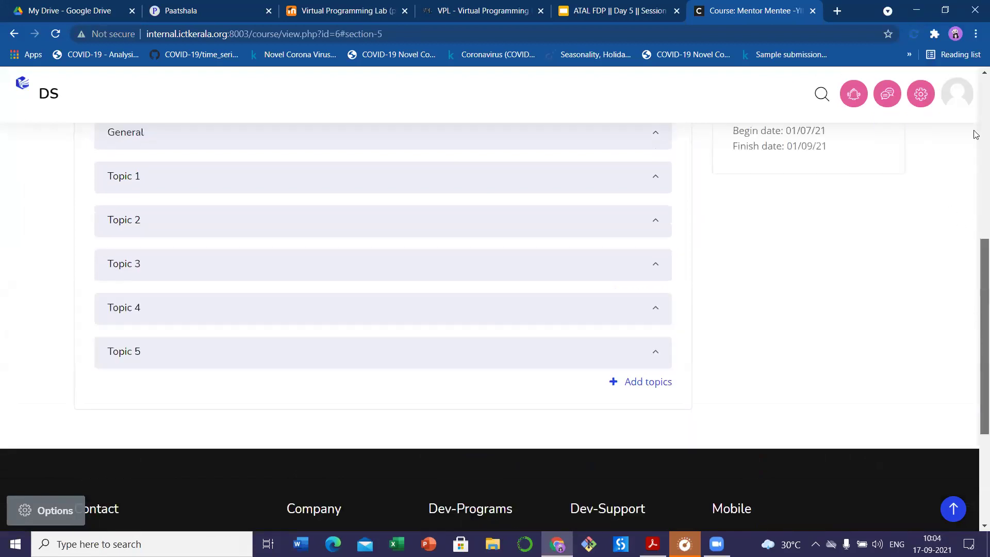
scroll(975, 134, "up", 8)
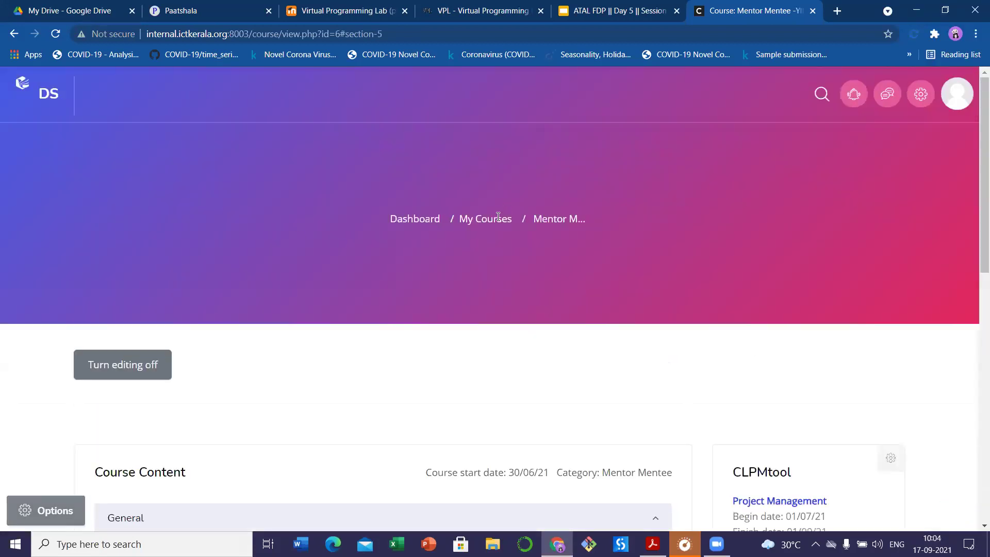
- Go back to the Dashboard and open the user preferences page
left_click(419, 222)
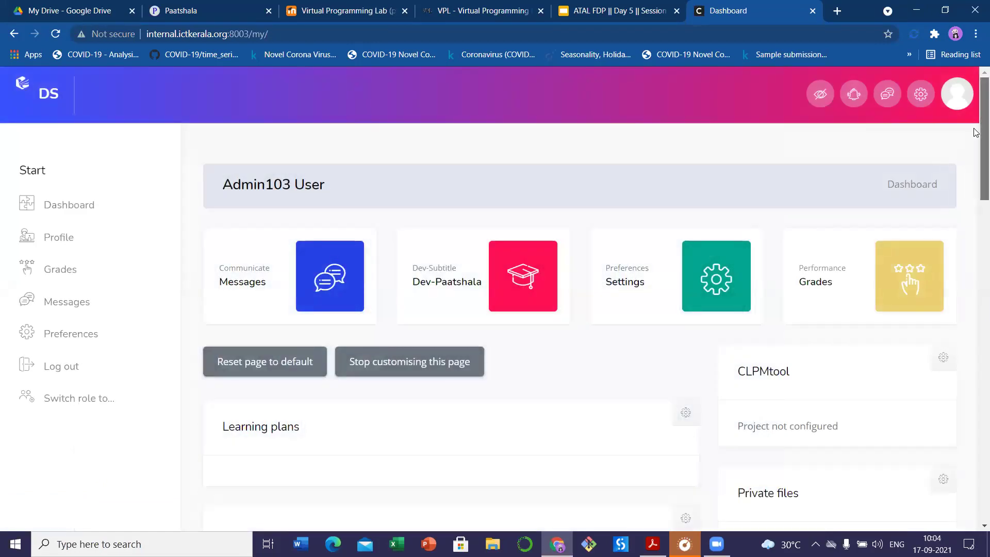
scroll(976, 132, "down", 1)
scroll(976, 124, "up", 1)
scroll(975, 118, "down", 12)
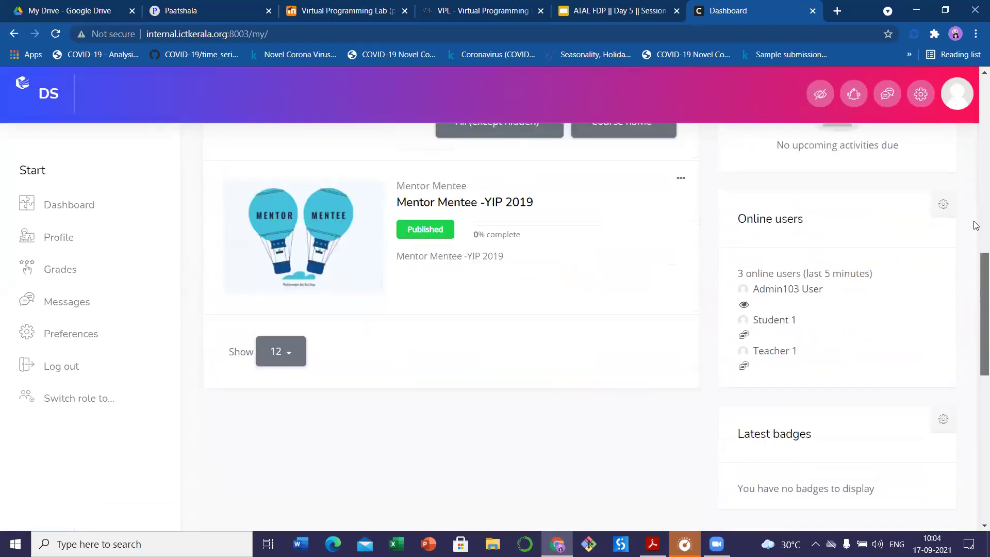
scroll(976, 226, "up", 12)
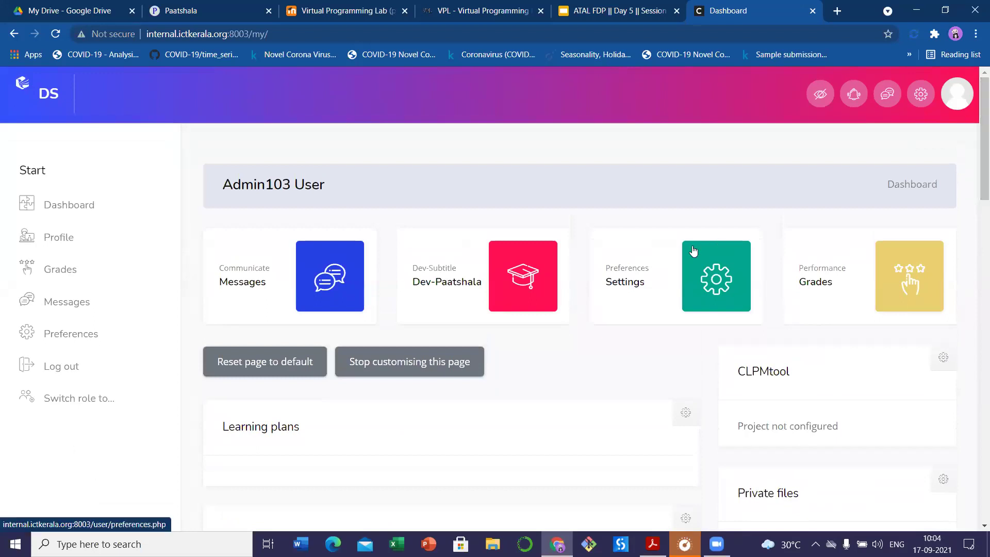
left_click(632, 282)
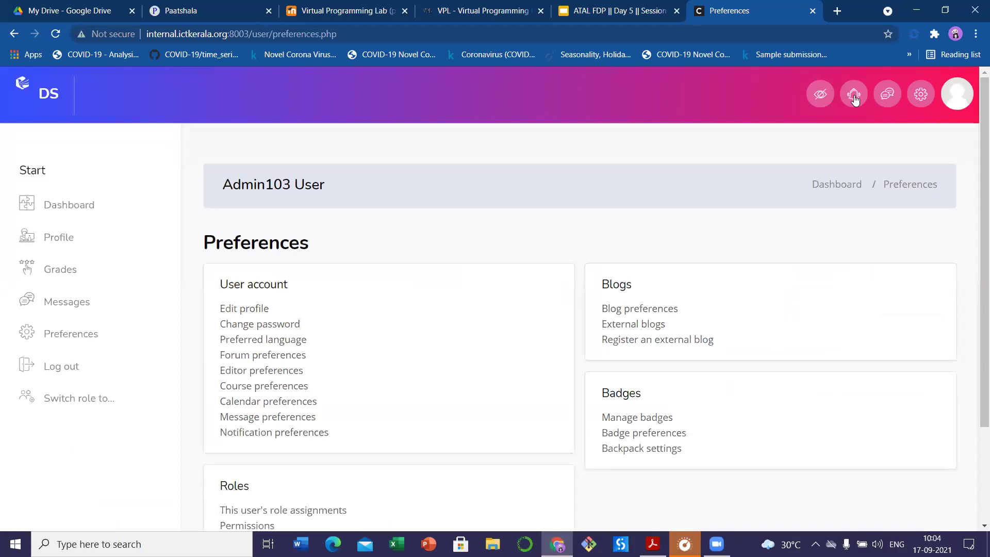
- Go to Site home through the Navigation menu and open the Python Programming (Demo) course
left_click(921, 98)
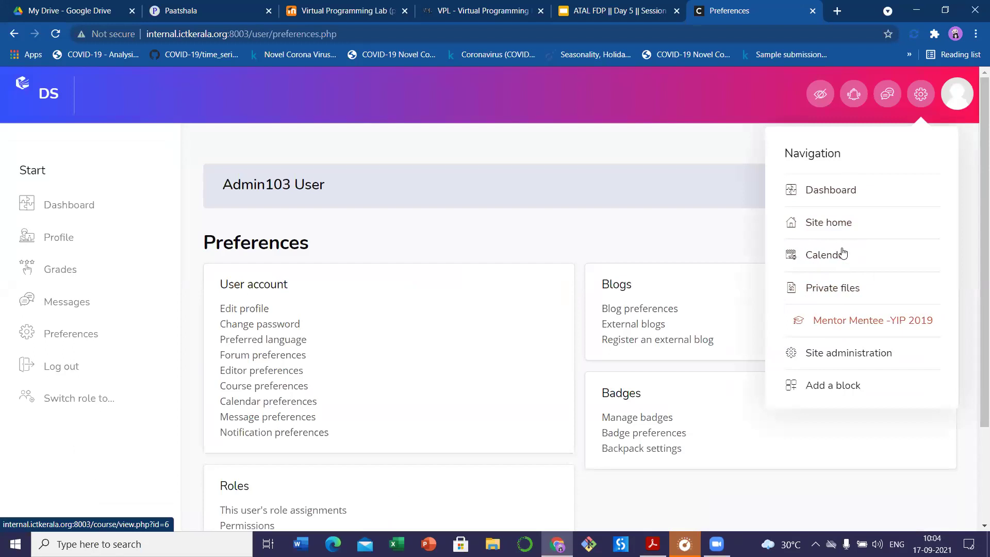
left_click(834, 223)
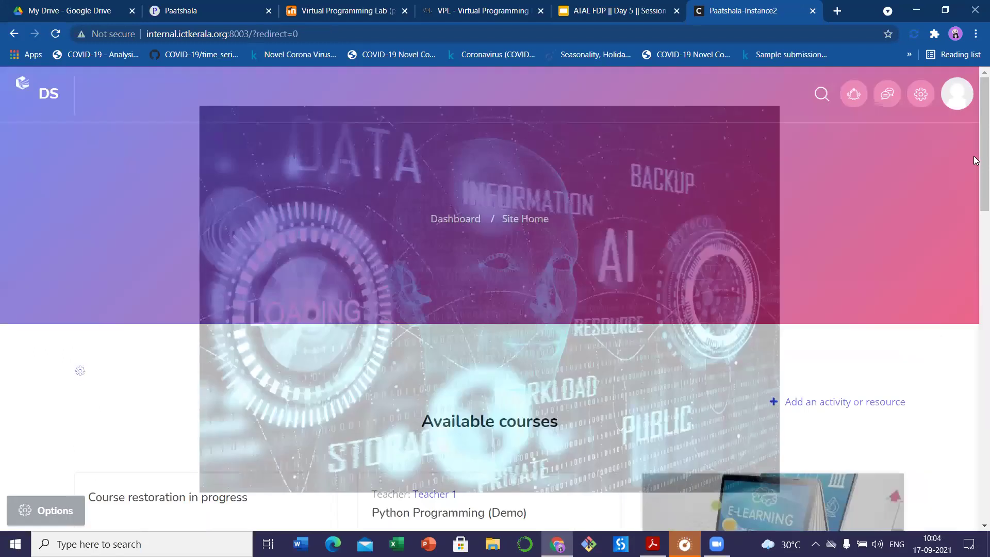
scroll(975, 214, "down", 4)
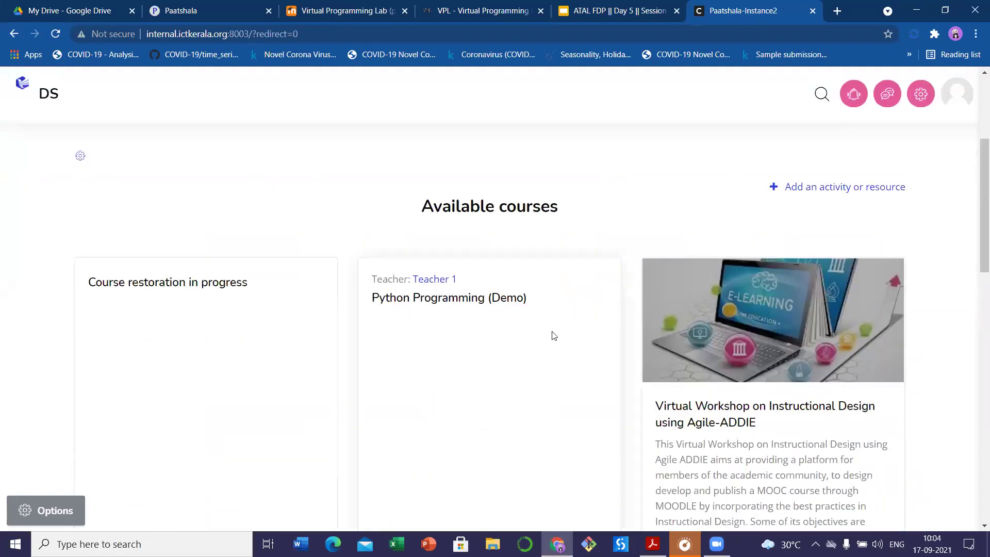
left_click(487, 299)
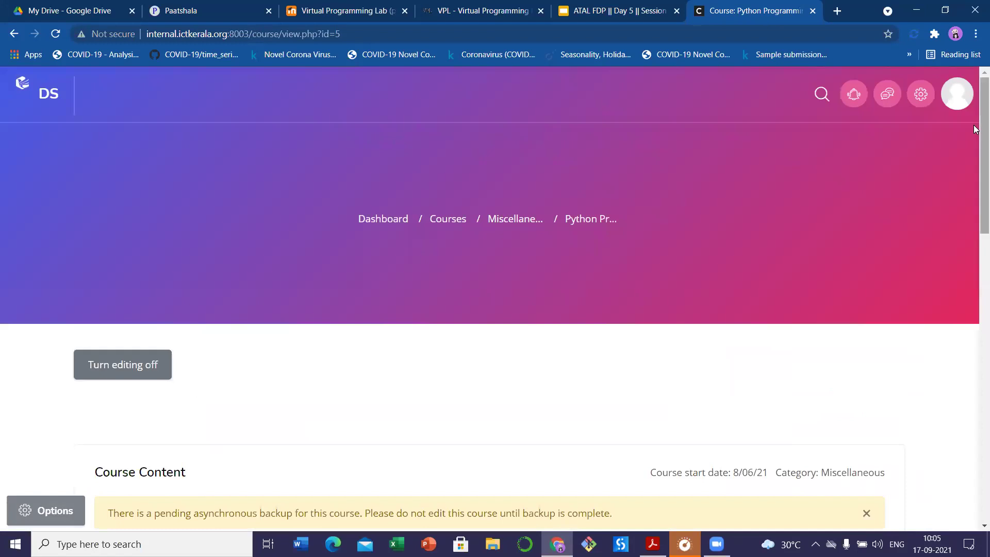
- Add one new topic section to the Python Programming (Demo) course
scroll(975, 226, "down", 5)
left_click_drag(975, 225, 975, 336)
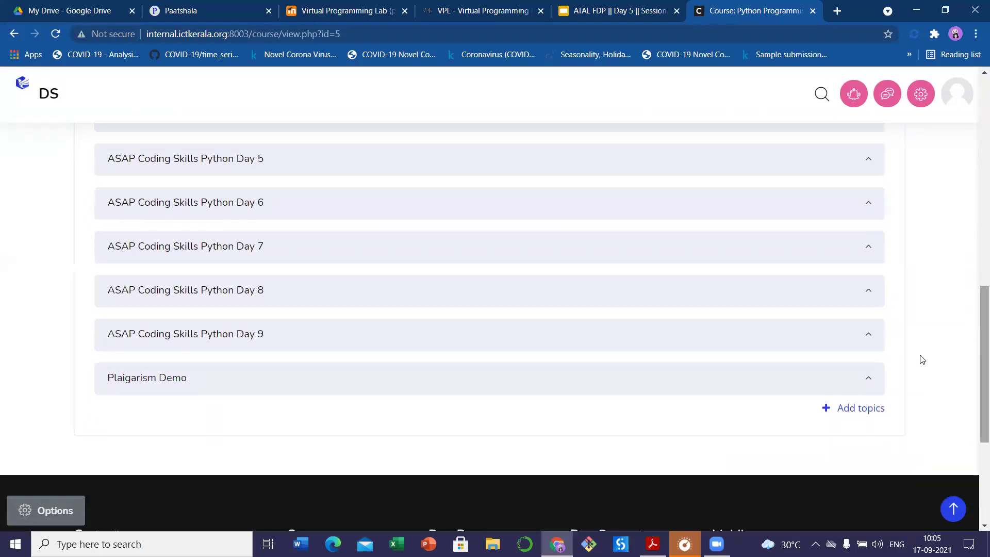
left_click(850, 408)
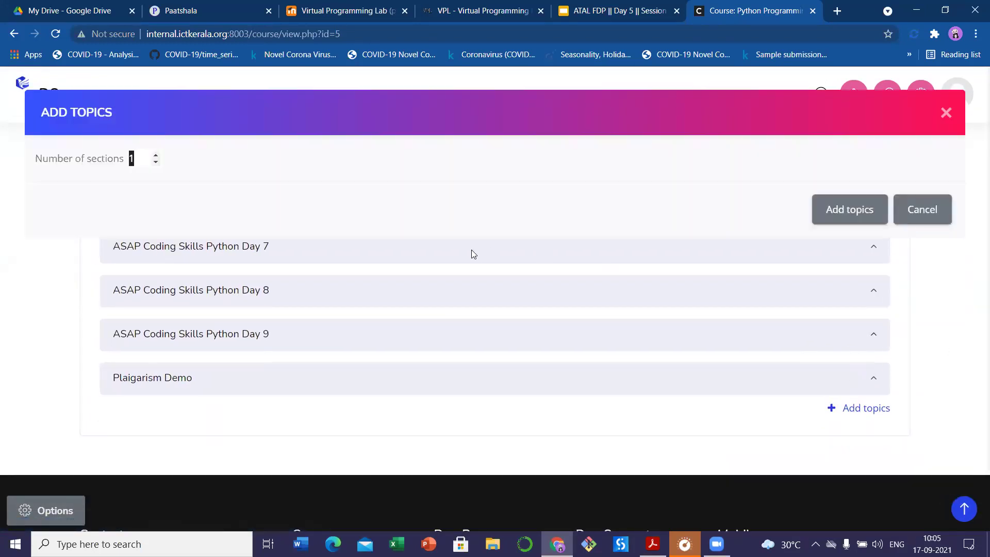
left_click(835, 204)
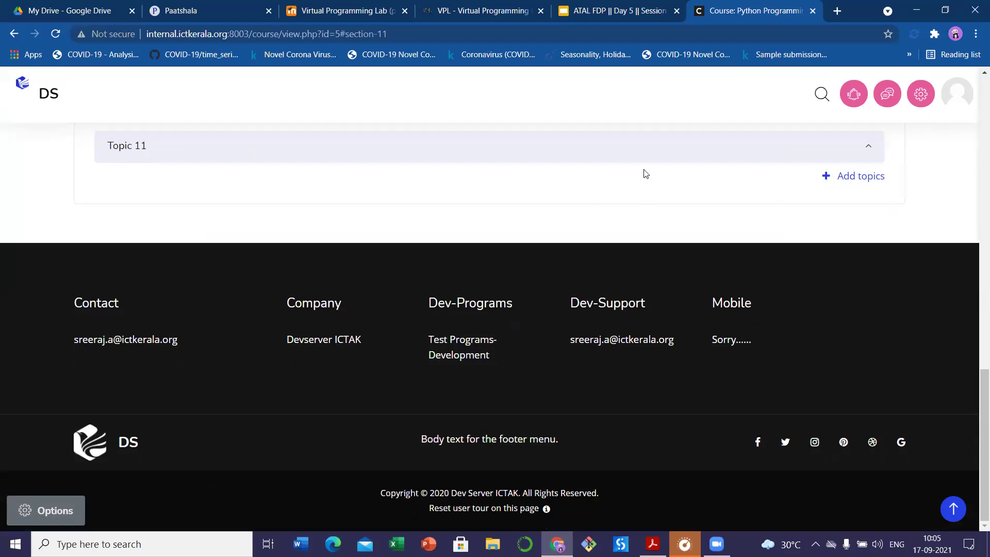
- Rename the new Topic 11 section to VPL
left_click_drag(977, 401, 979, 362)
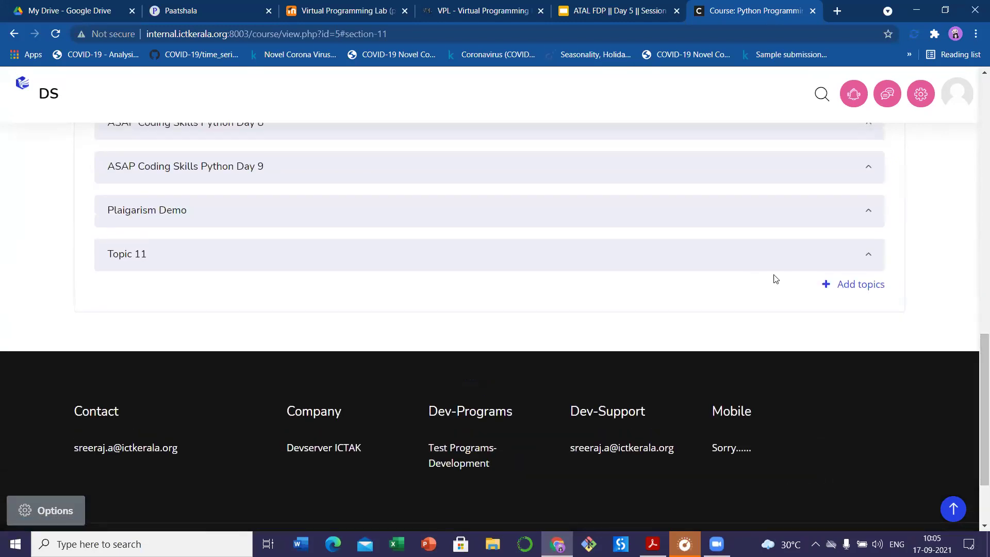
left_click(810, 261)
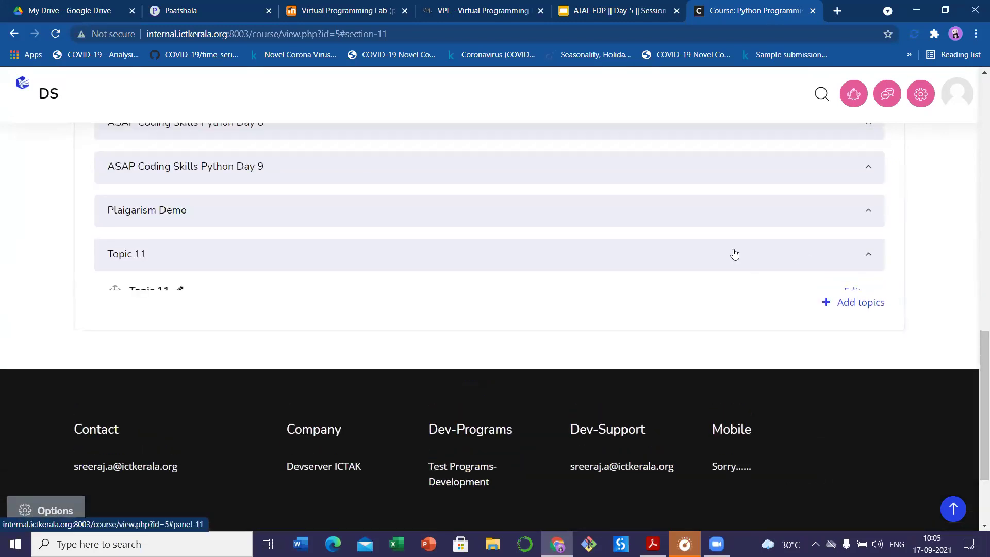
left_click(180, 288)
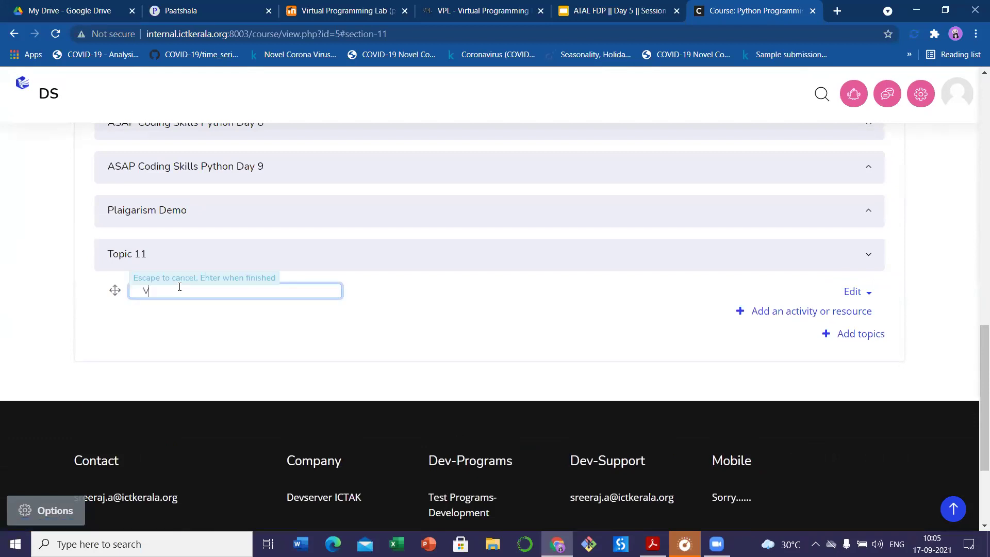
type("VPL")
key("Return")
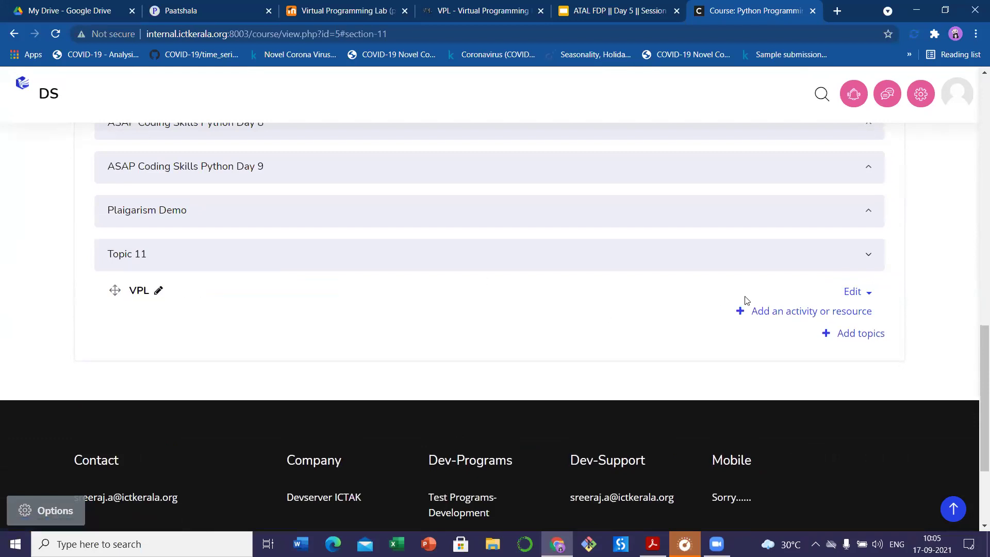
- Choose Virtual programming lab from the activity chooser for the VPL topic
left_click(792, 309)
left_click_drag(471, 232, 458, 335)
left_click_drag(457, 379, 401, 449)
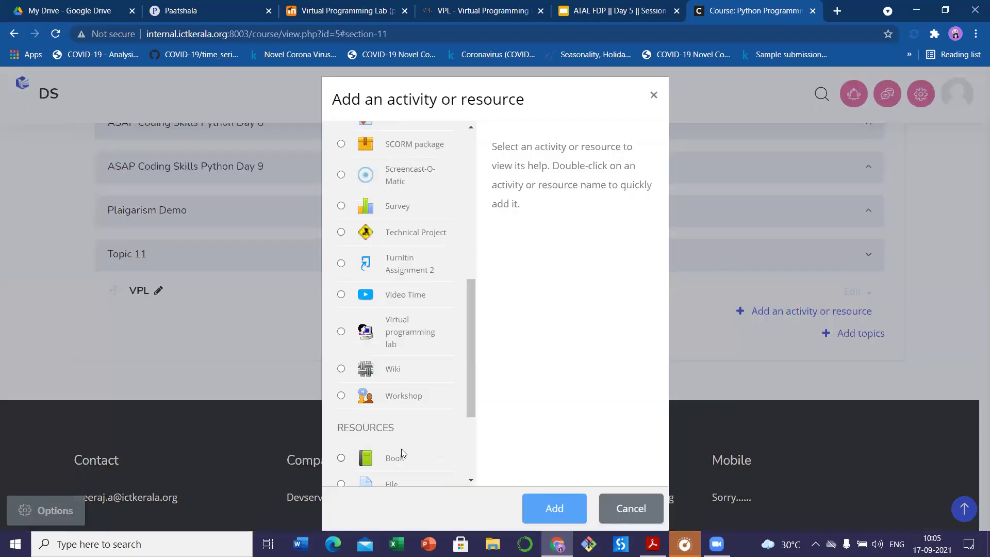
left_click(407, 338)
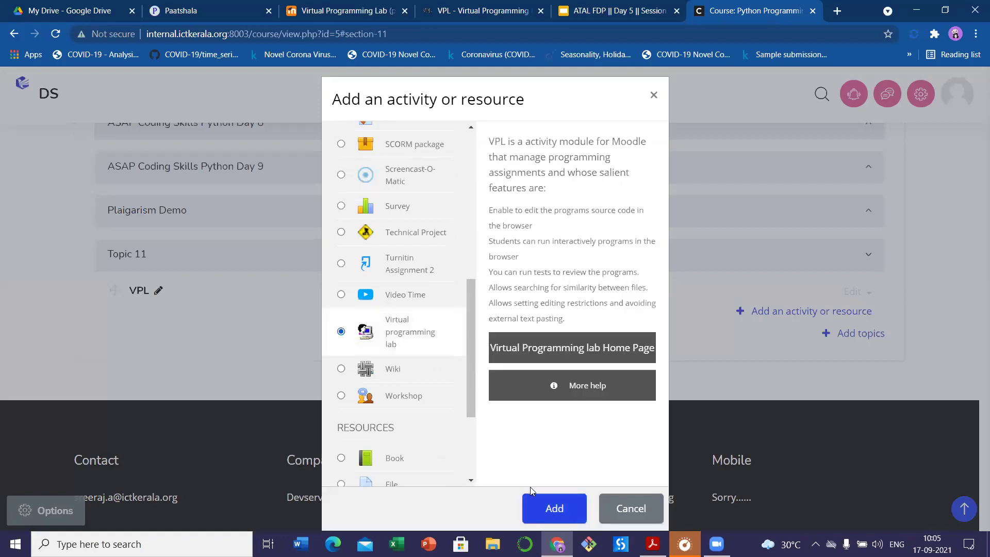
left_click(538, 509)
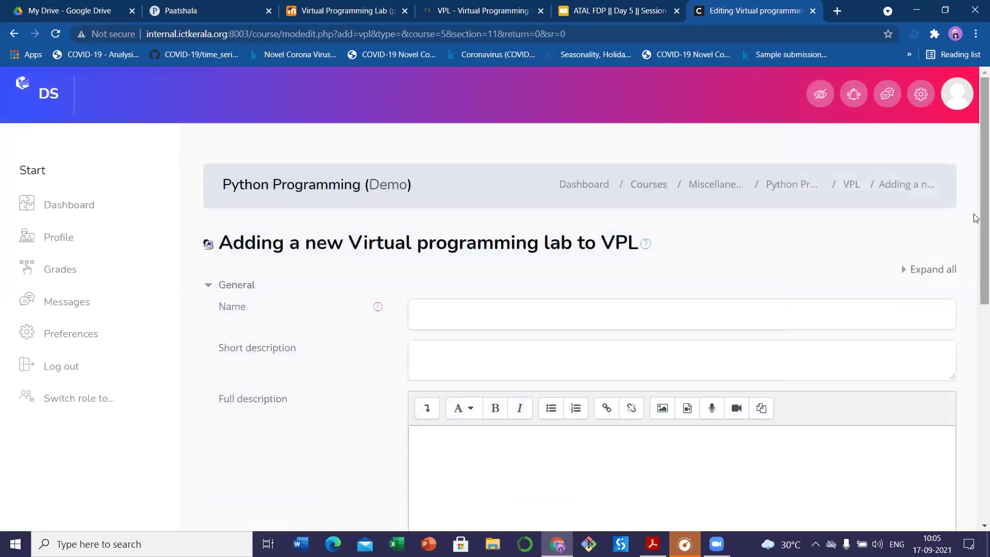
- Start the description with 'Pgm to displ' and expand the submission restriction and period settings
scroll(548, 254, "down", 2)
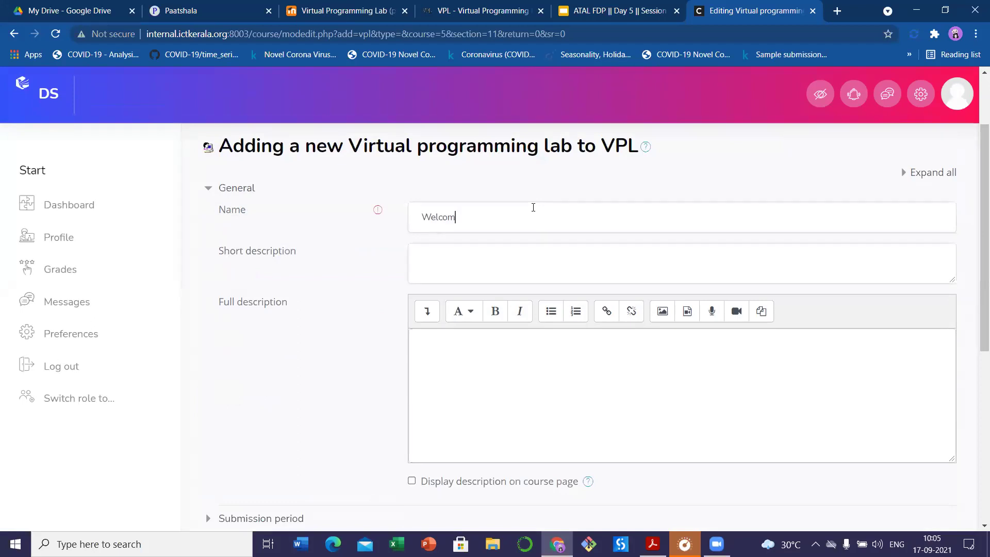
left_click(447, 379)
type("P")
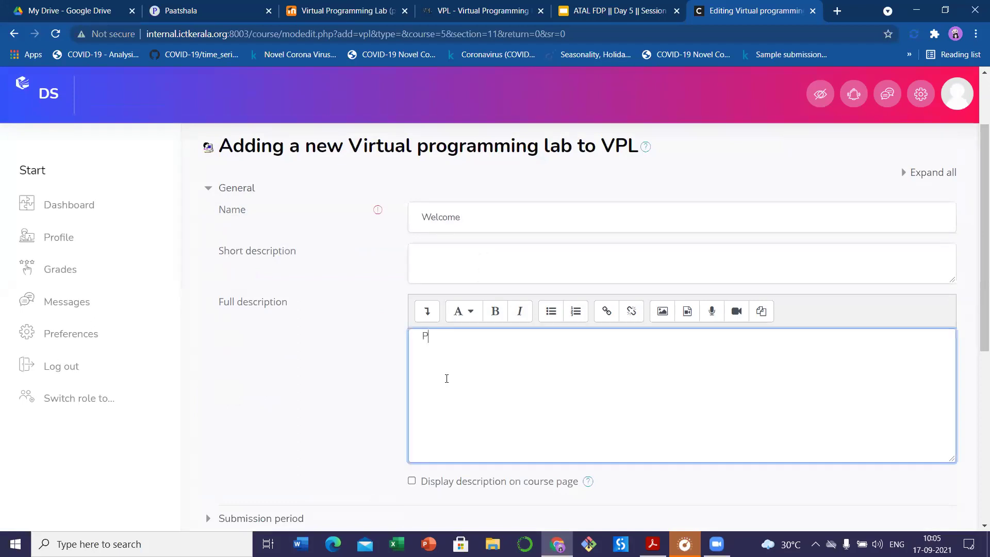
type("gm to display \"Welcome to Python.")
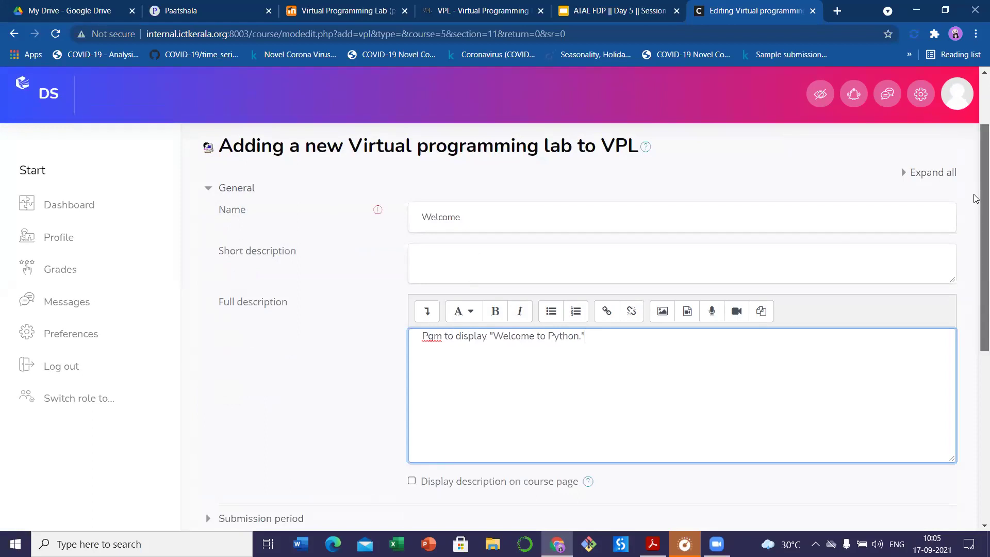
scroll(976, 198, "down", 6)
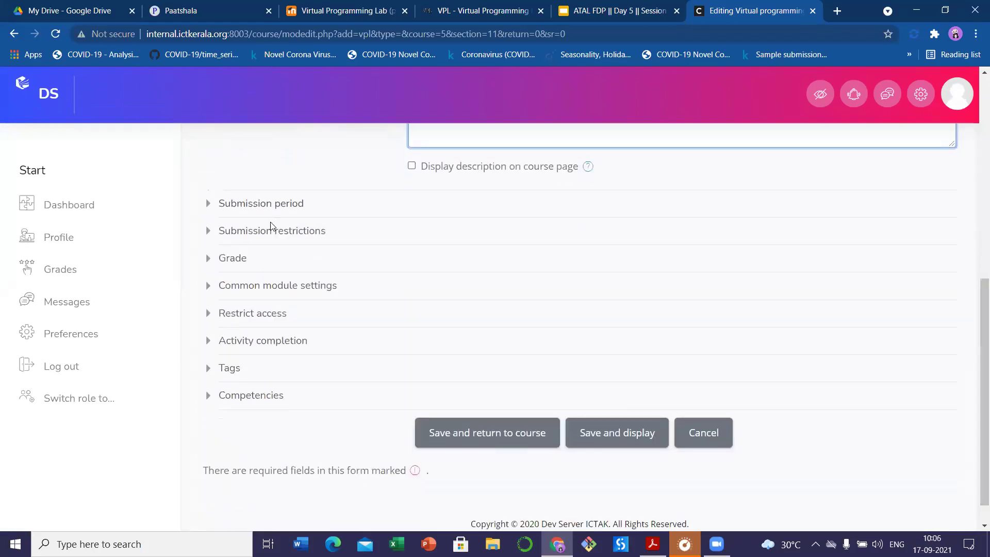
left_click(272, 231)
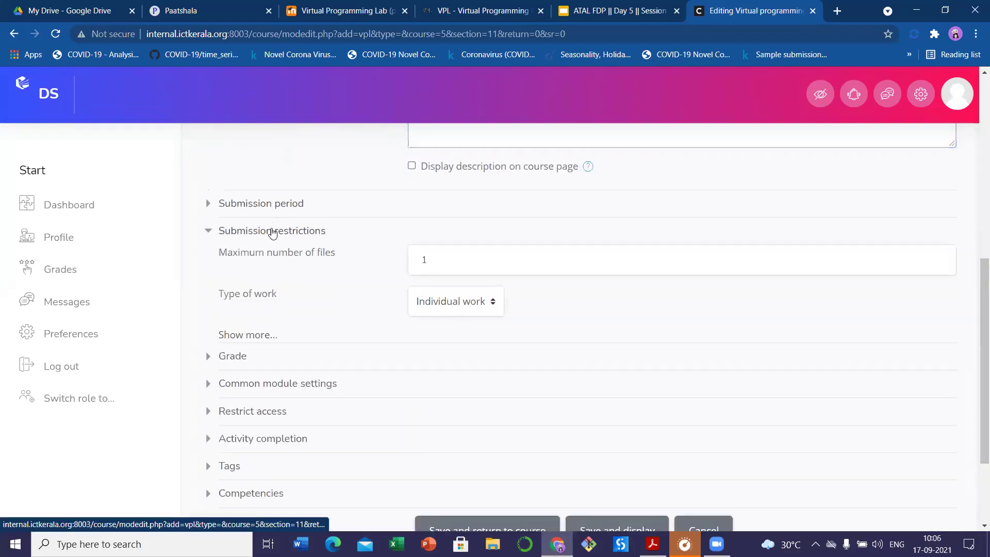
left_click(288, 203)
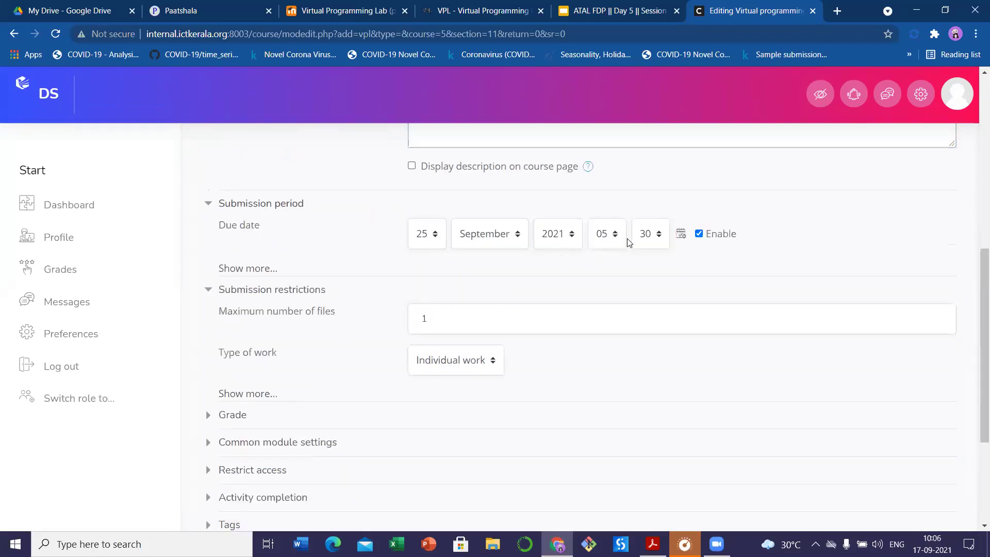
- Set the maximum grade to 10, then save and display the activity
scroll(977, 319, "down", 3)
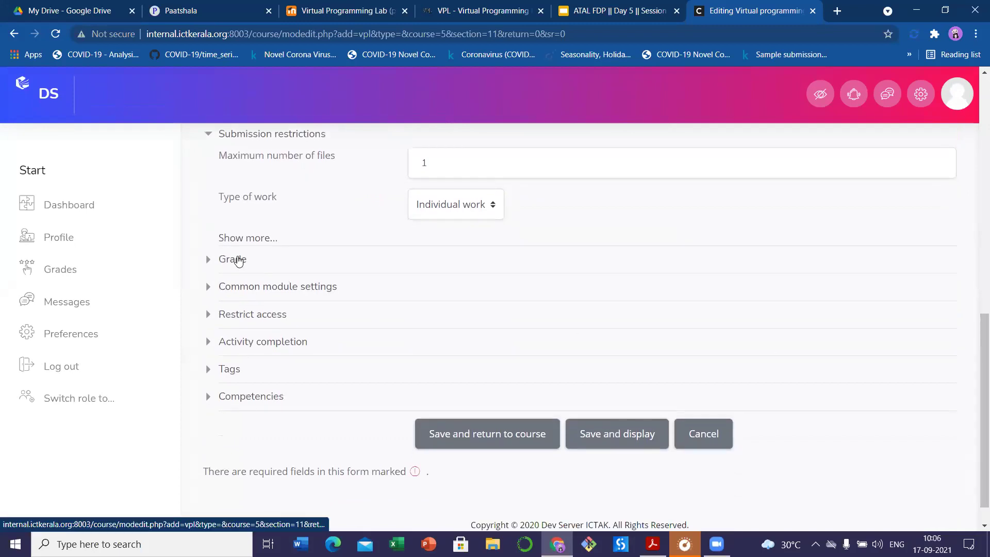
left_click(236, 259)
left_click(278, 382)
key("BackSpace")
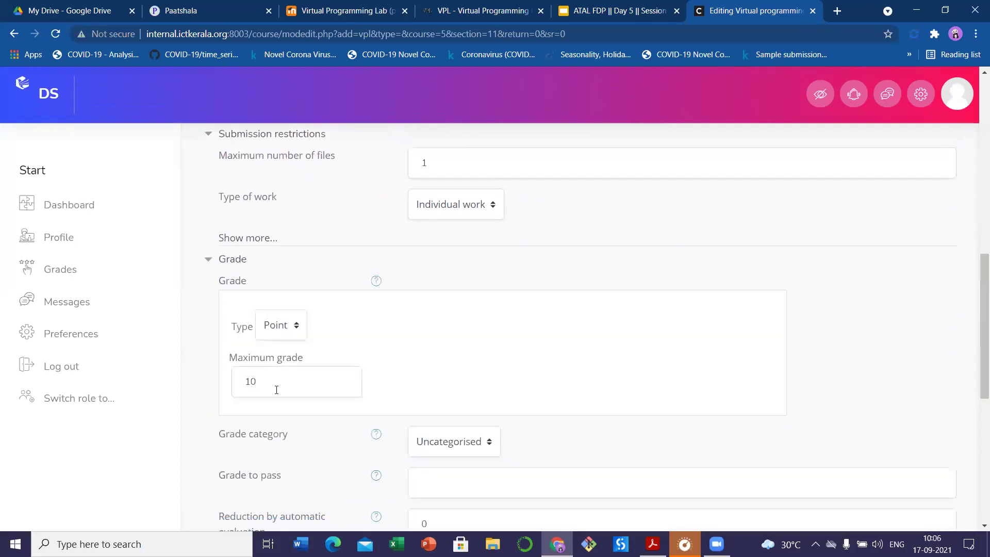
left_click_drag(976, 322, 976, 444)
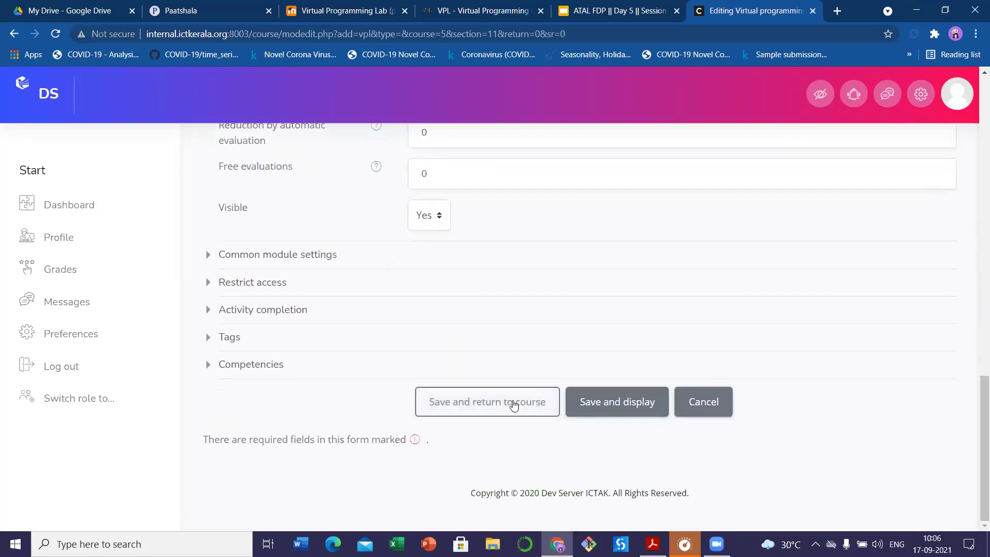
left_click(628, 411)
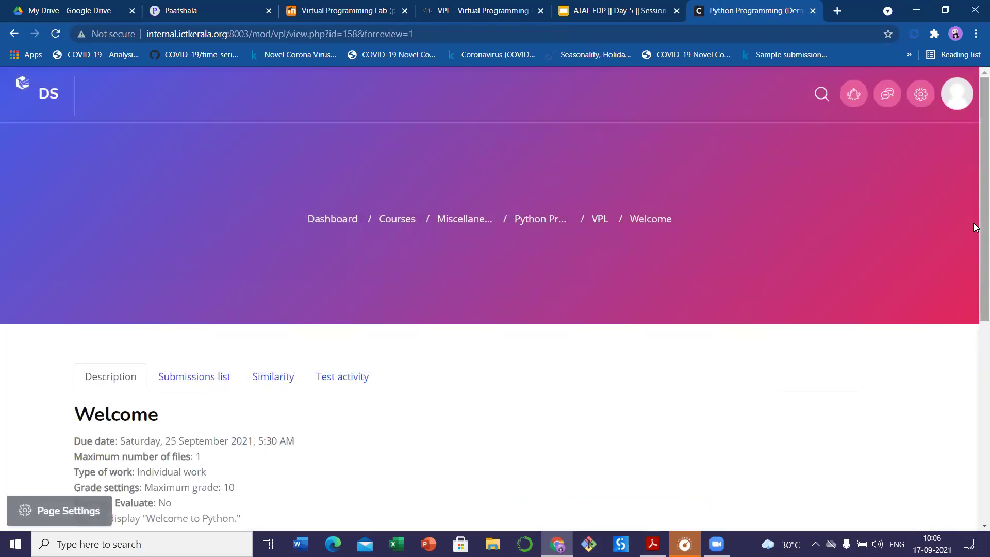
left_click_drag(976, 226, 976, 324)
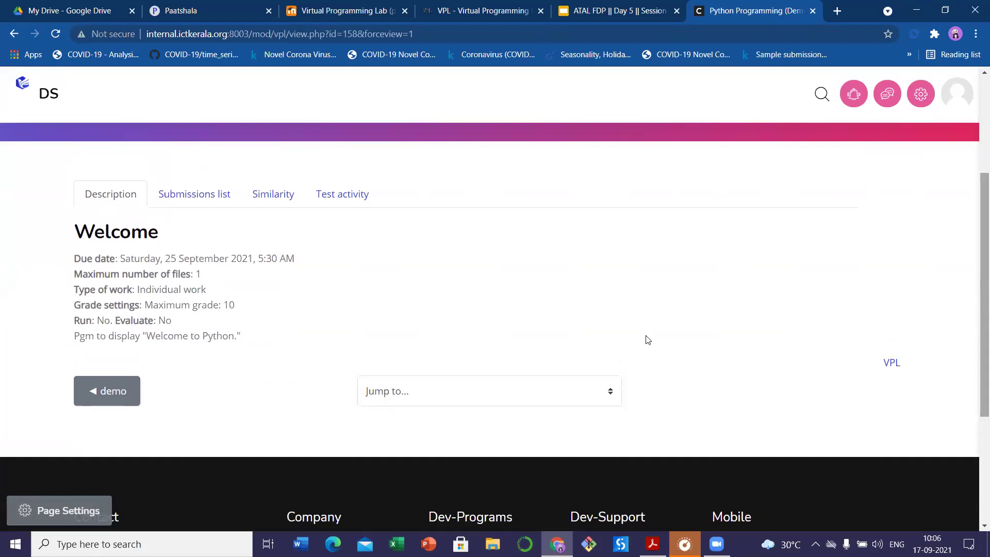
- Set Run, Evaluate and Automatic grade to Yes in Execution options, save, and return to Welcome
left_click(29, 512)
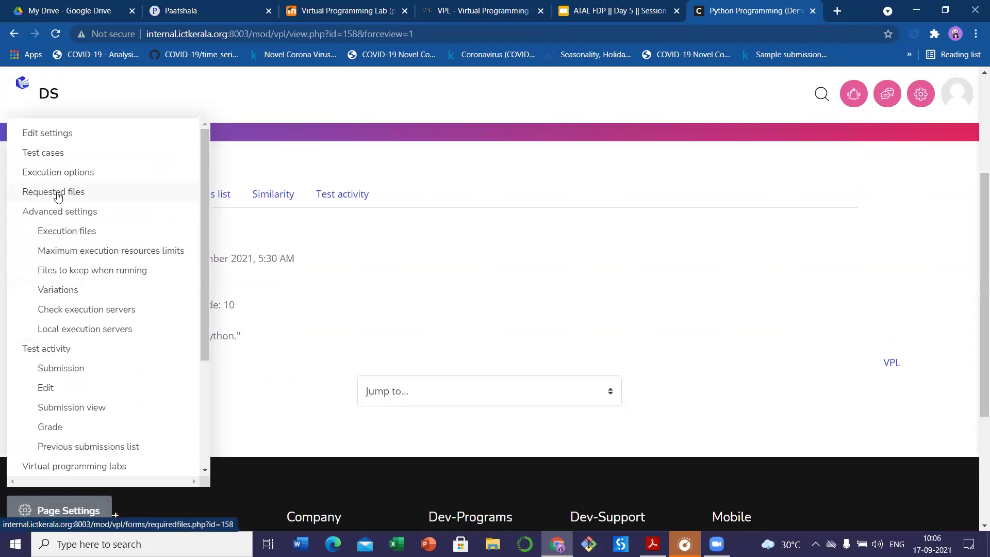
left_click(64, 177)
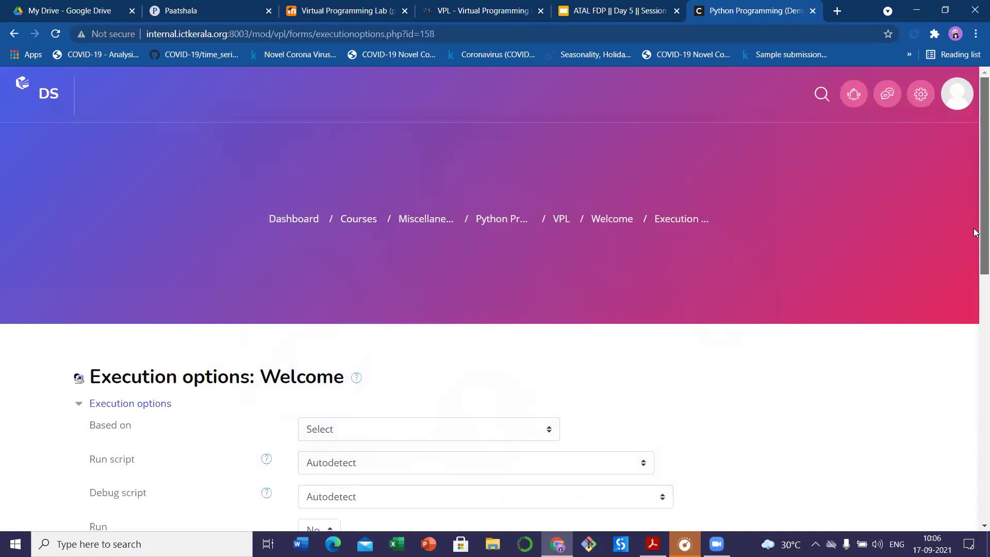
left_click_drag(978, 166, 975, 248)
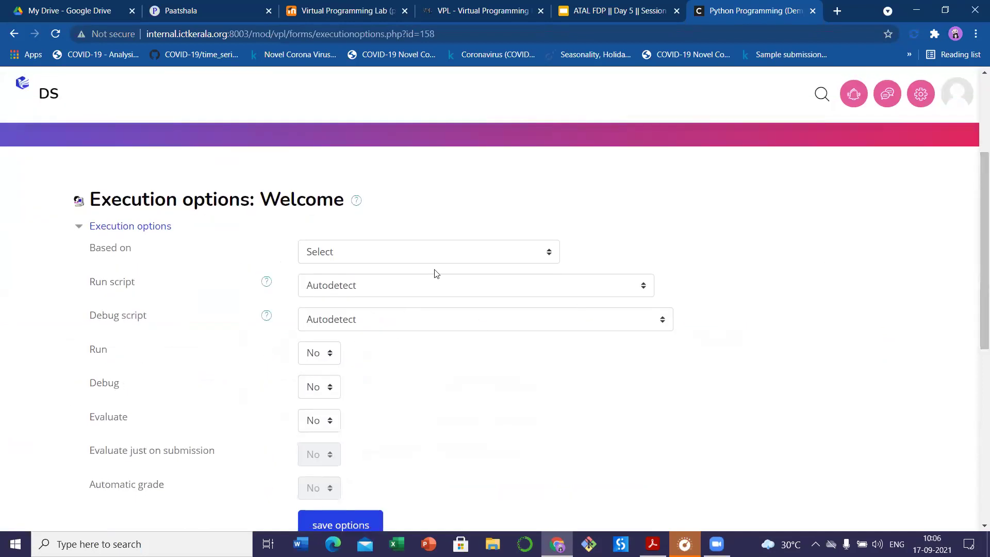
left_click_drag(980, 238, 976, 279)
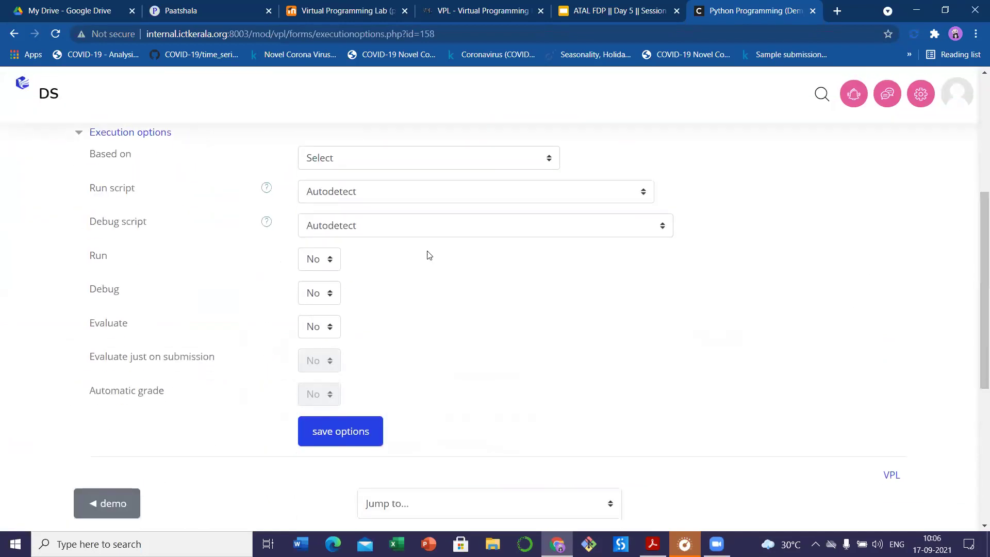
left_click(333, 259)
left_click(327, 293)
left_click(330, 332)
left_click(321, 358)
left_click(329, 402)
left_click(317, 428)
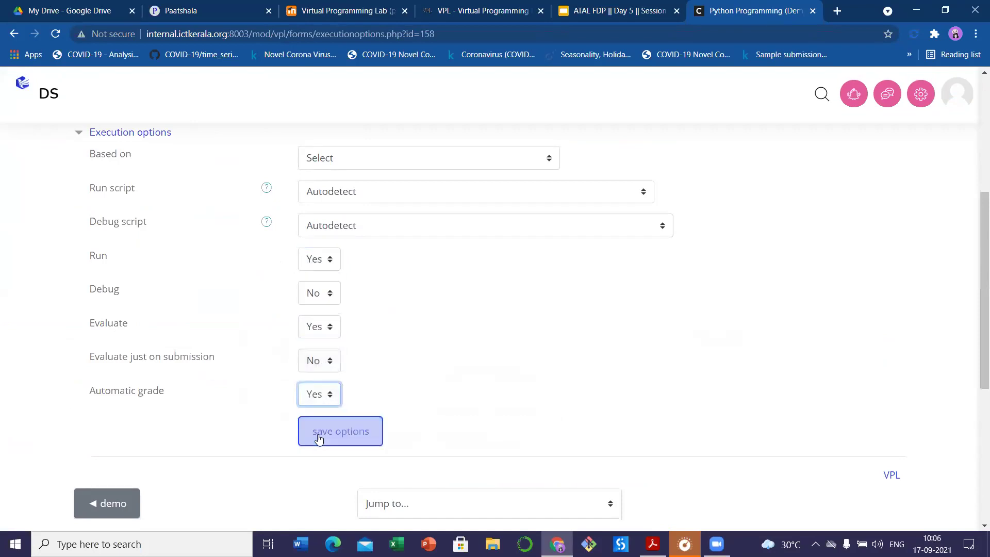
left_click(340, 437)
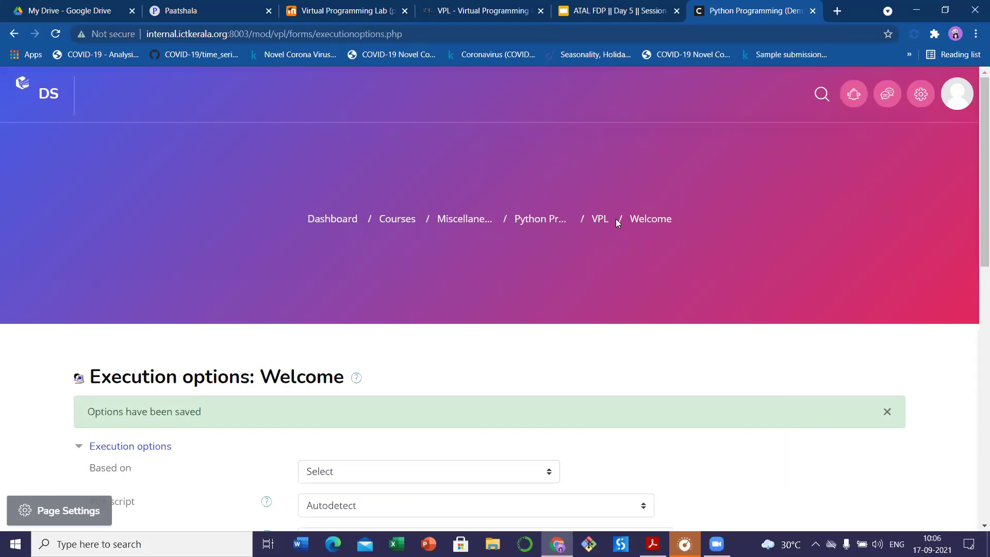
left_click(646, 221)
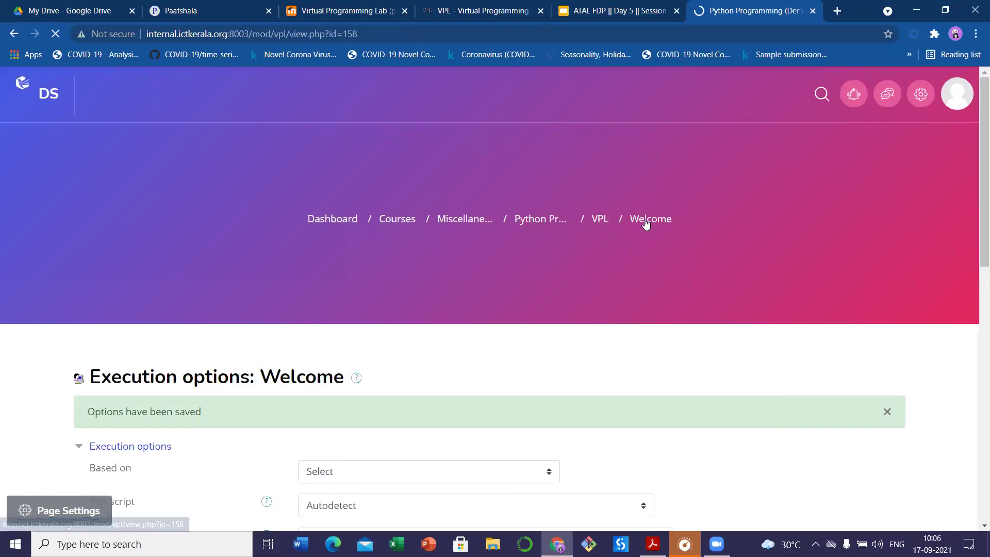
- Point out the Run and Evaluate line on the Welcome page, then toggle the settings menu
scroll(242, 329, "down", 3)
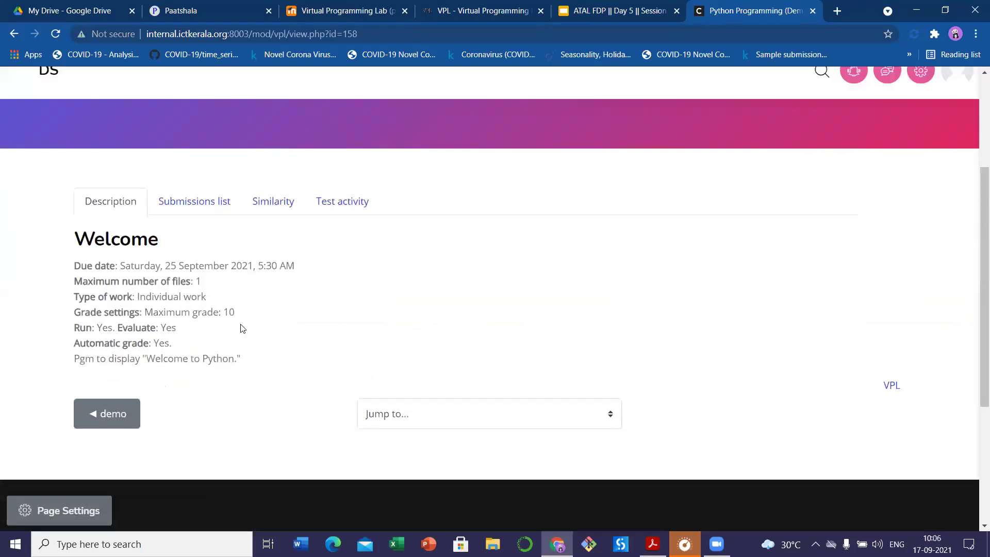
left_click_drag(66, 330, 180, 331)
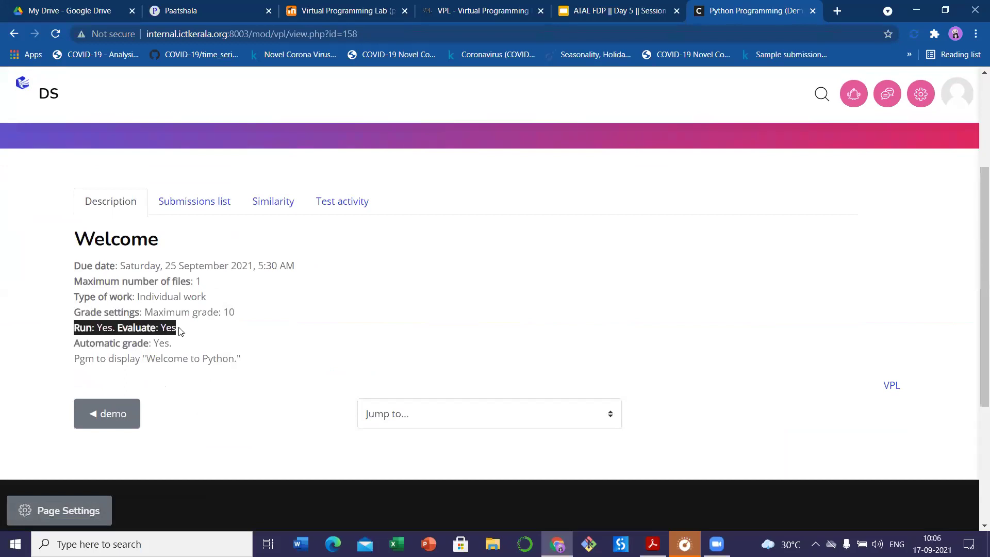
left_click(201, 333)
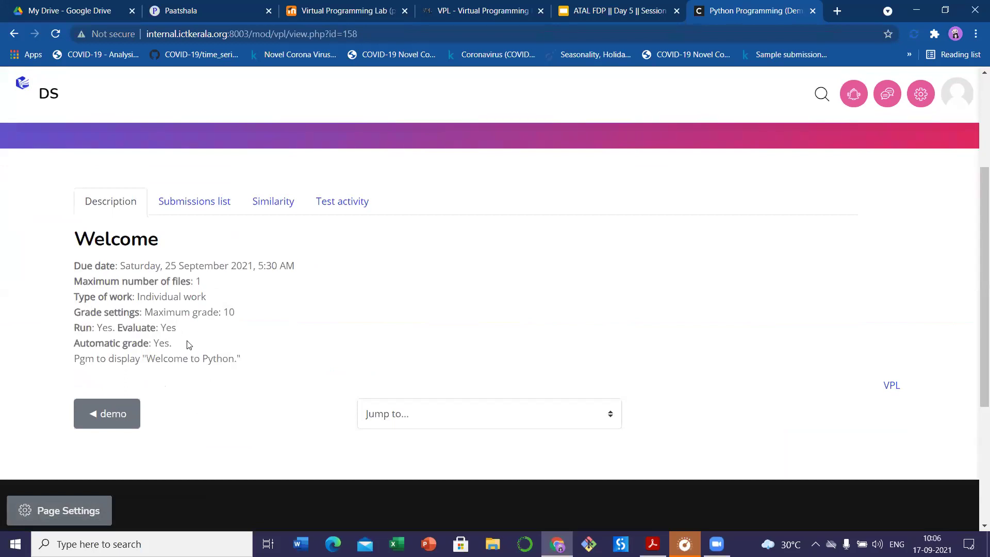
left_click(27, 513)
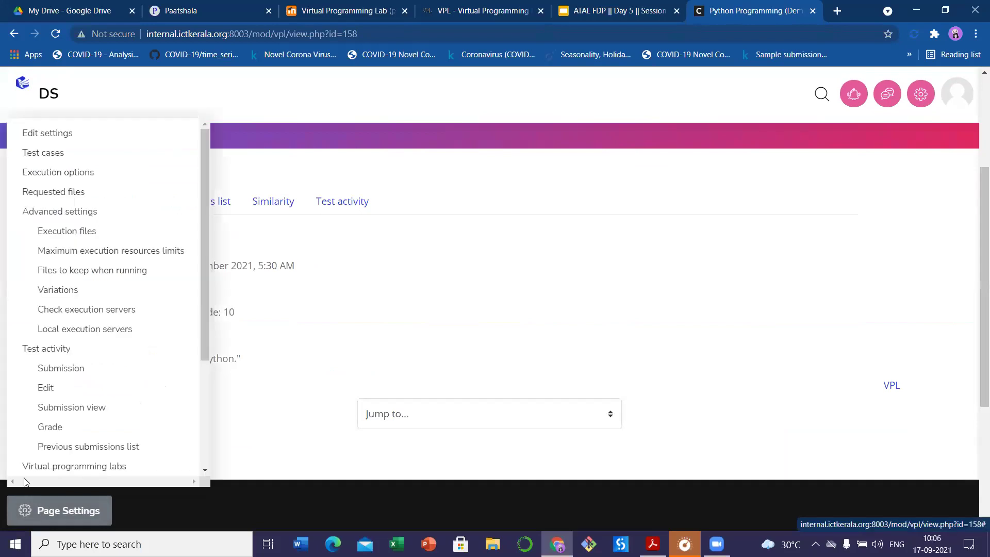
left_click(63, 157)
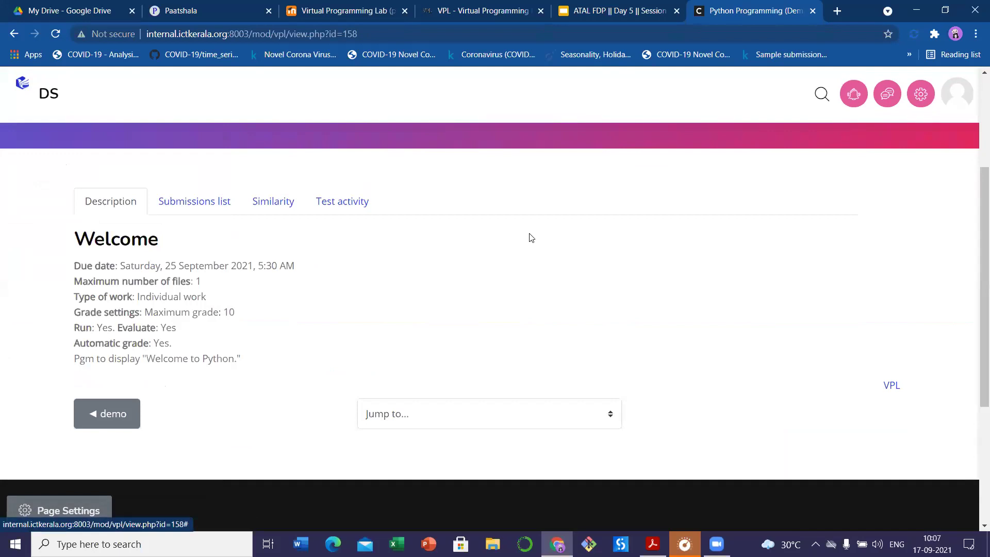
- Open the Test cases editor and enter case=test1 followed by an output= line
left_click(29, 510)
left_click(54, 156)
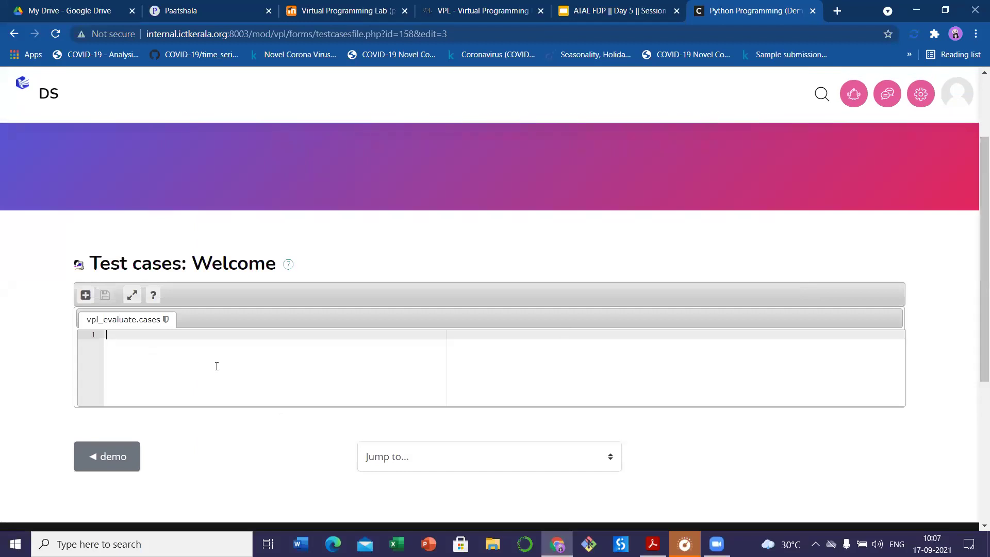
type("case")
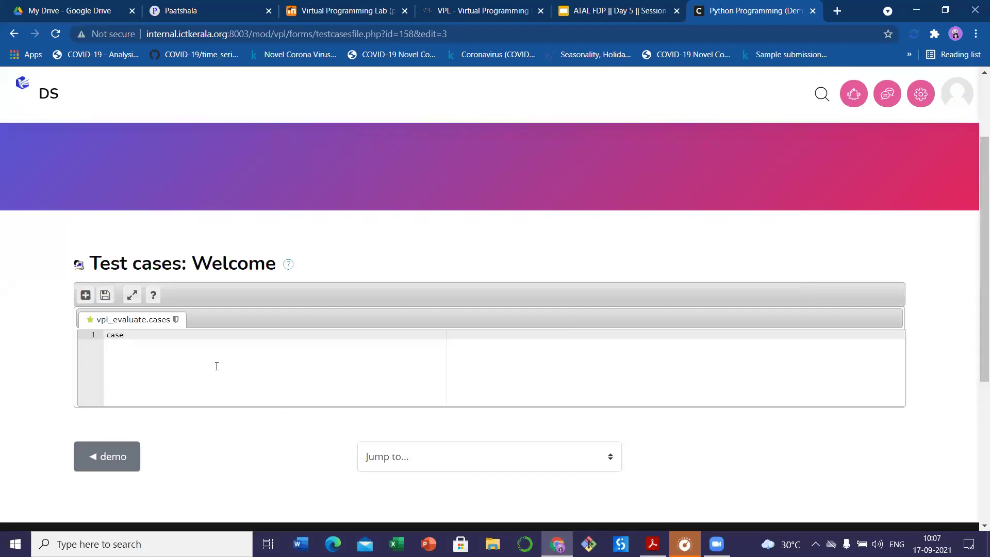
type("=test1")
key("Return")
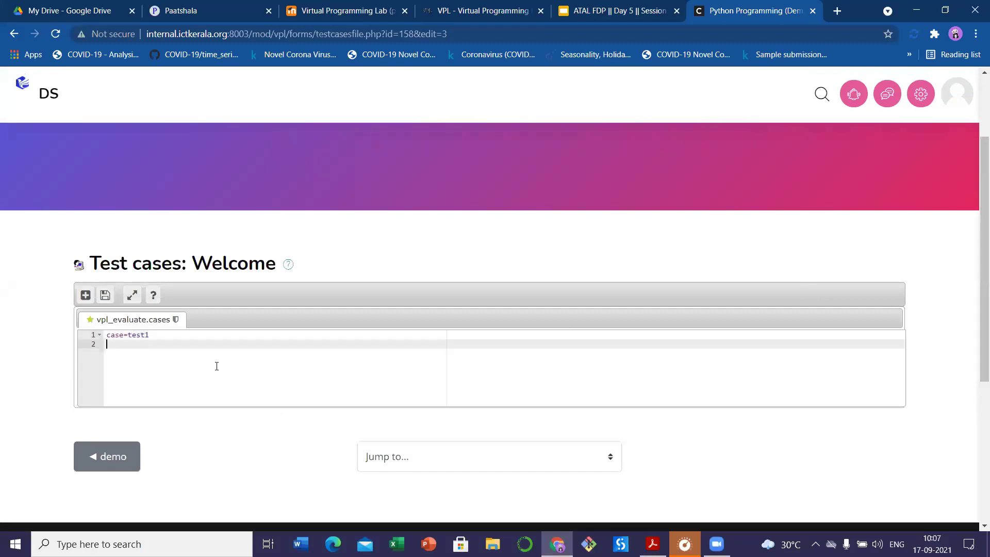
type("output=")
- Copy 'Welcome to Python.' from the Welcome page in a new tab and paste it as the output
scroll(974, 232, "up", 1)
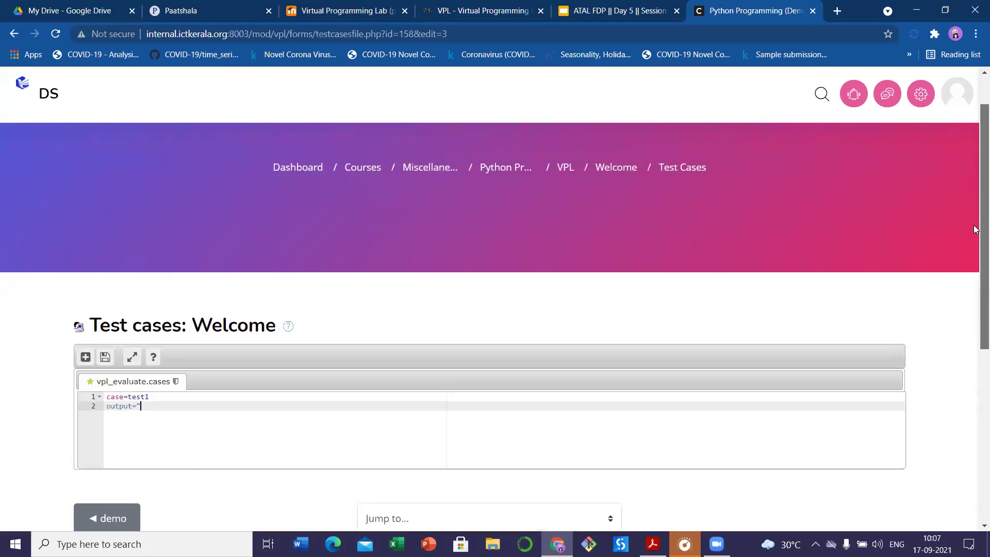
right_click(620, 171)
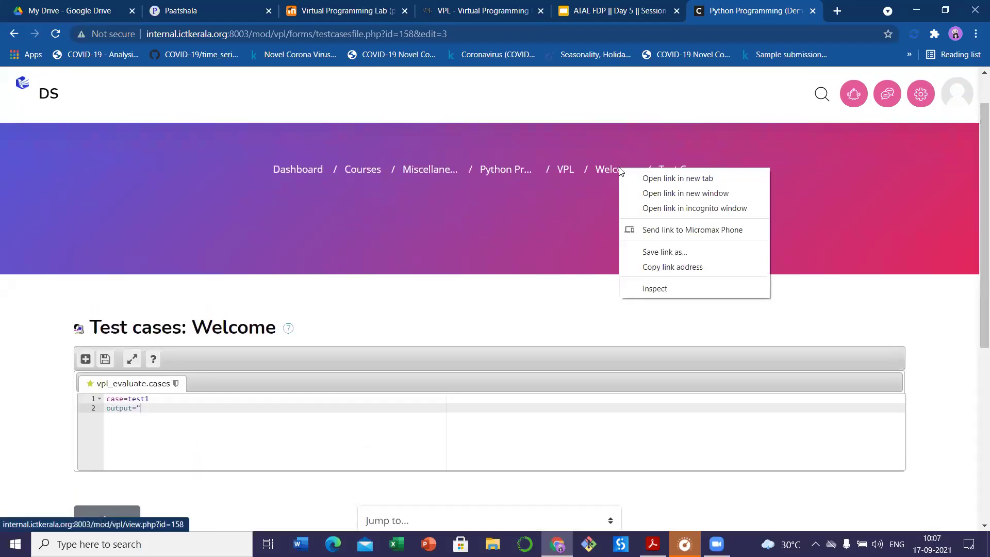
left_click(649, 179)
left_click(787, 4)
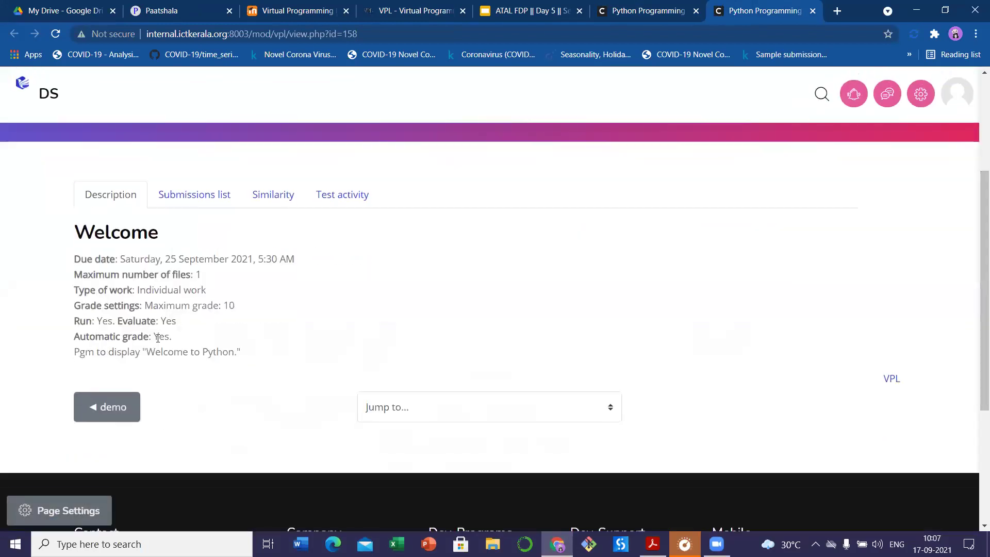
left_click_drag(145, 350, 238, 352)
key("ctrl+c")
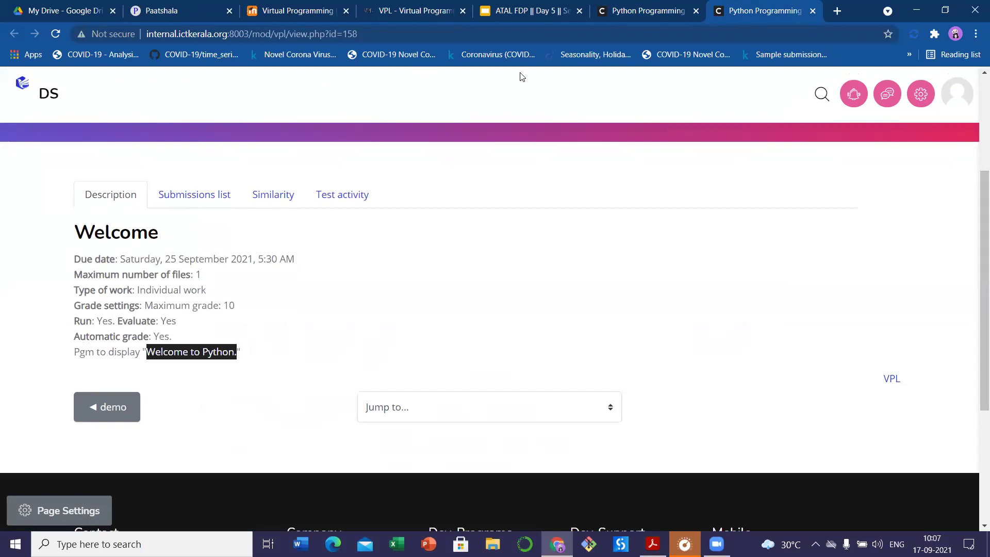
left_click(519, 77)
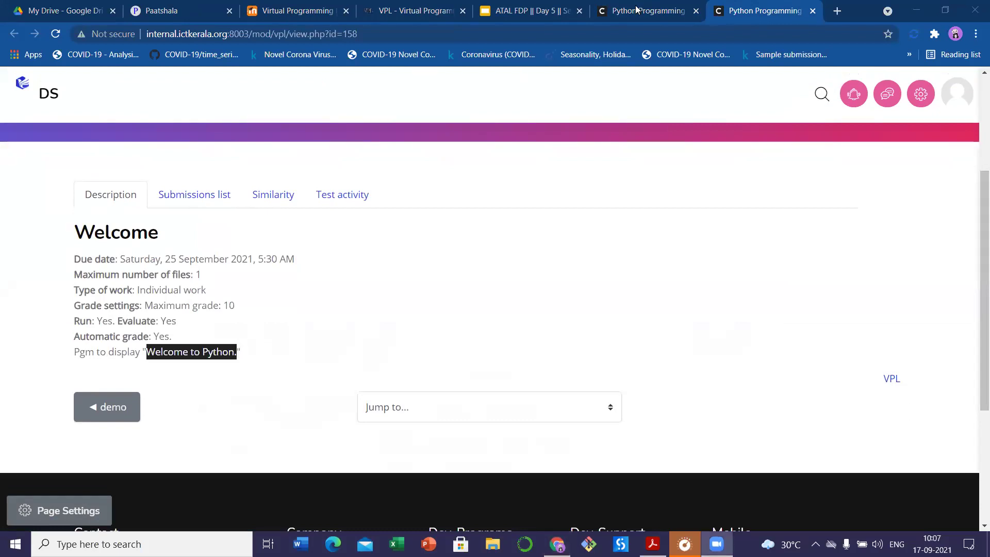
left_click(637, 9)
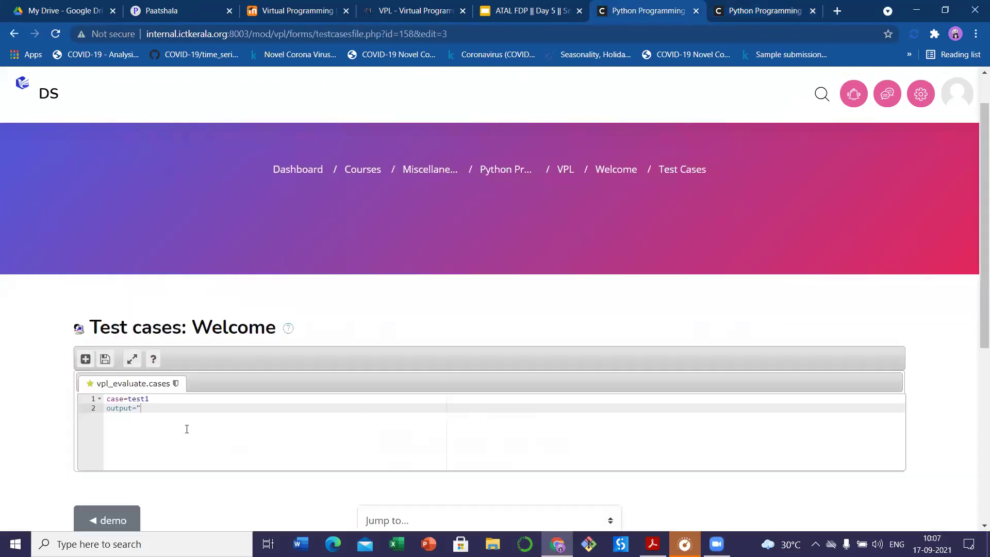
key("ctrl+v")
type("\"")
- Save the test cases file
left_click(105, 359)
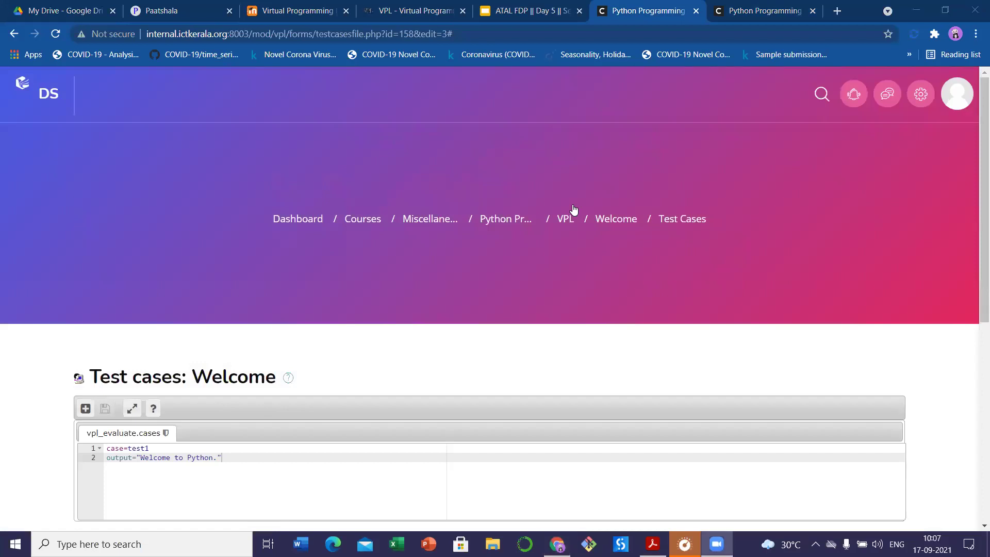
left_click(976, 210)
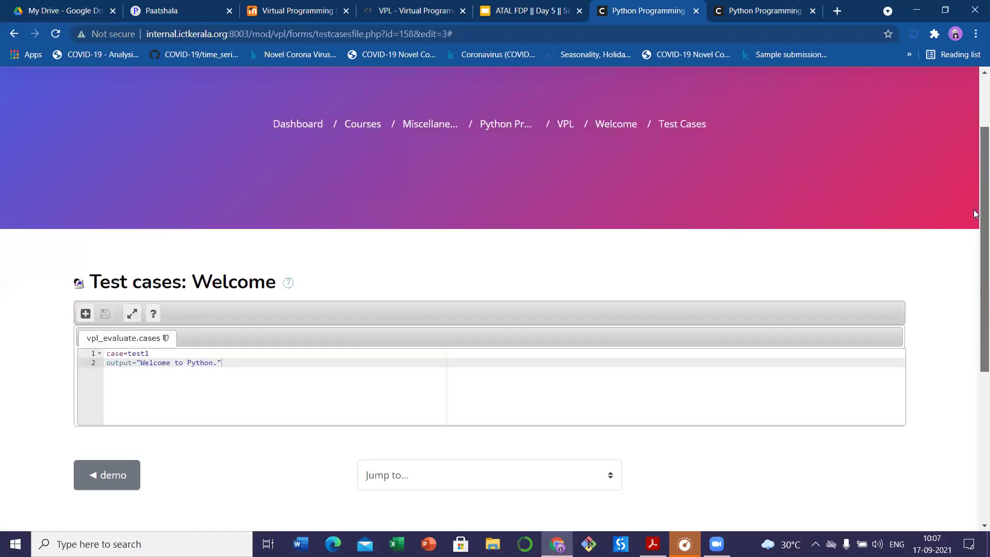
scroll(976, 211, "down", 3)
scroll(976, 210, "up", 2)
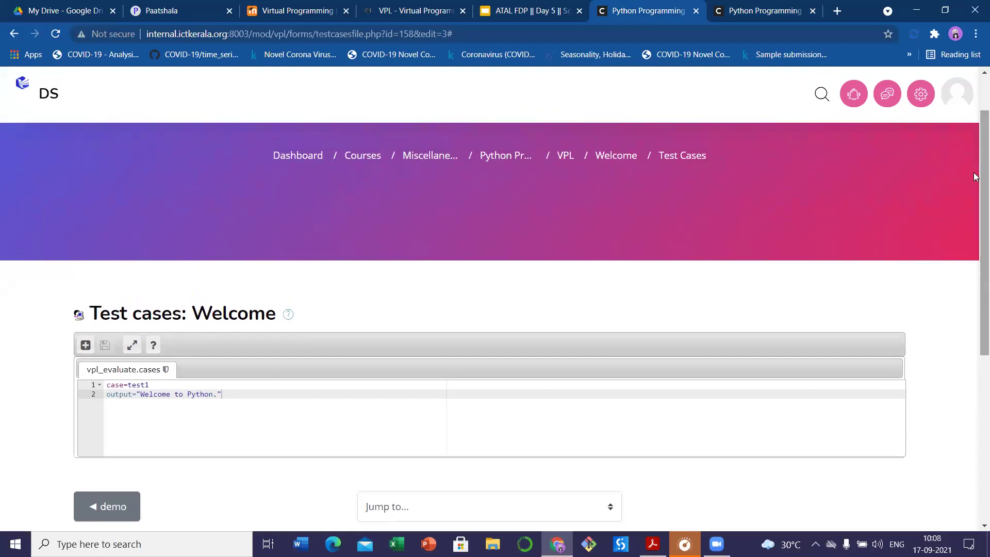
- Return to the Welcome activity page and go to its Requested files
left_click(611, 154)
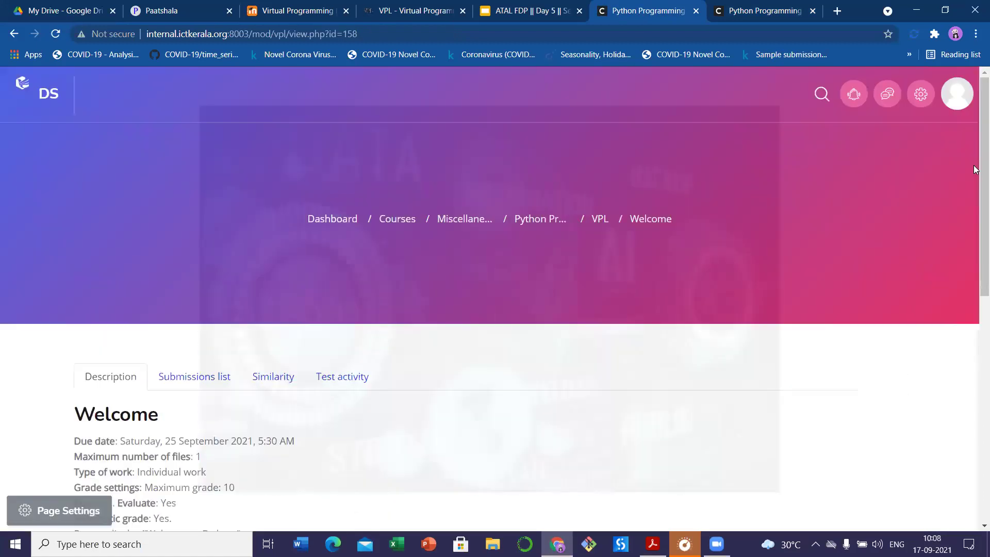
scroll(975, 236, "down", 2)
scroll(975, 236, "down", 2)
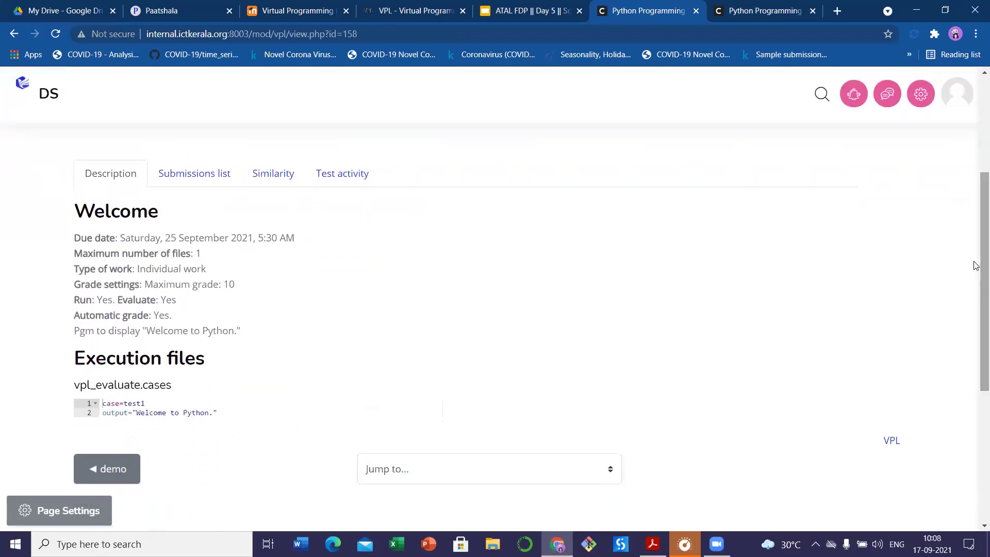
left_click(32, 510)
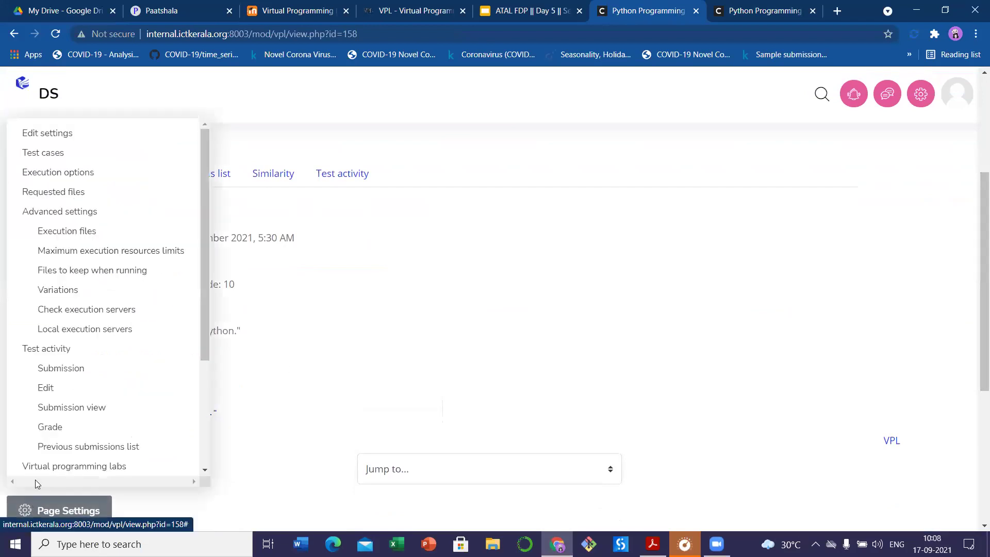
left_click(65, 196)
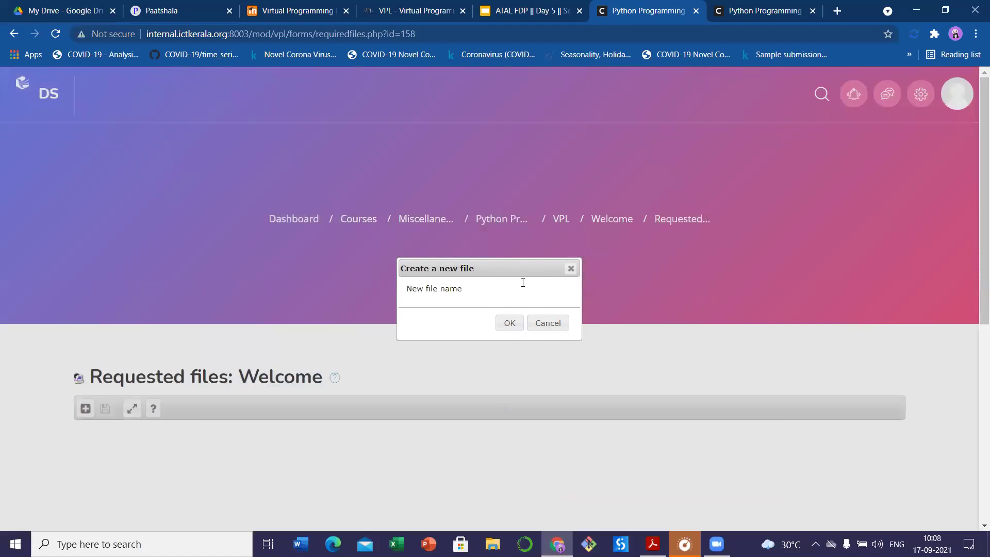
- Create the requested file welcome.py, save it, and go back to the Welcome page
type("welcome.py")
left_click(512, 324)
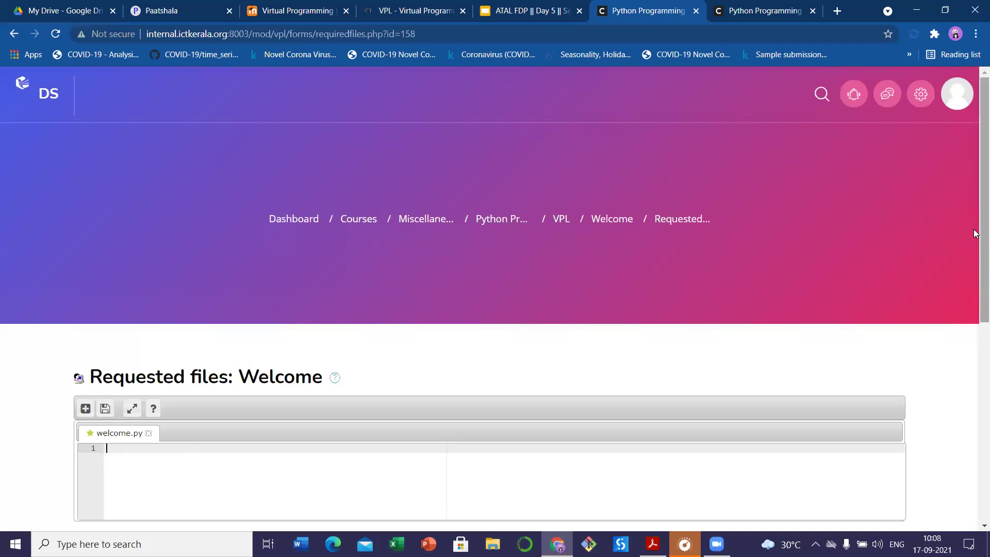
scroll(974, 233, "down", 3)
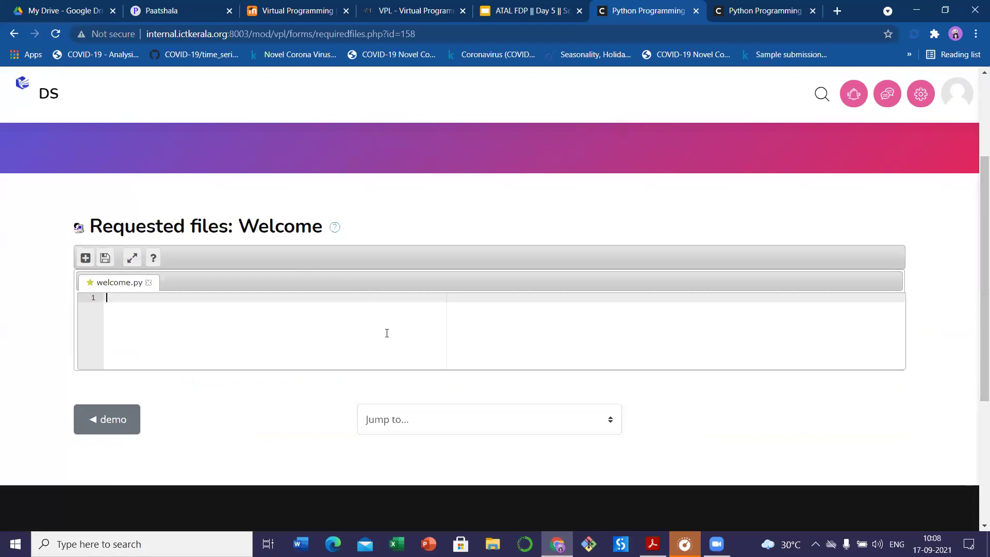
left_click_drag(975, 316, 976, 273)
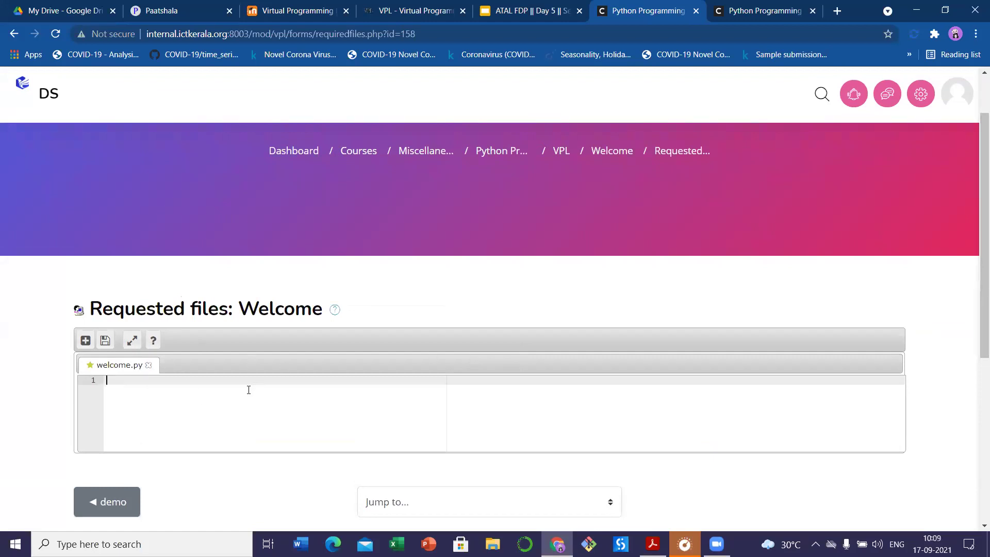
left_click(600, 151)
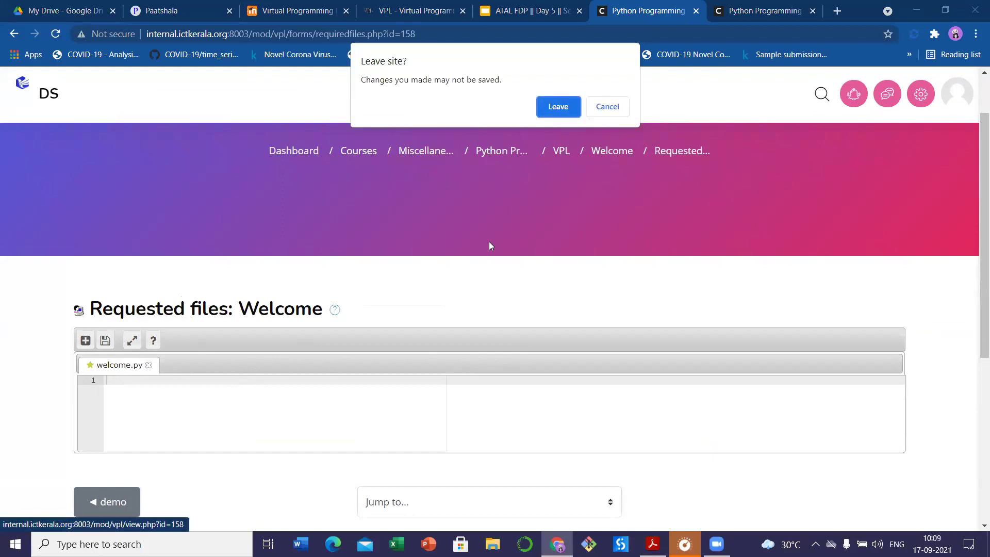
left_click(608, 106)
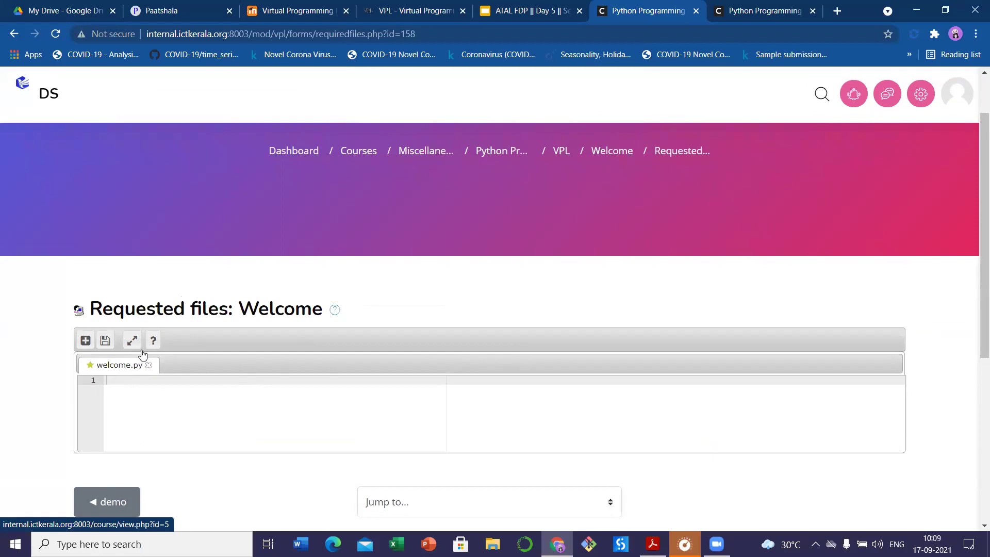
left_click(104, 341)
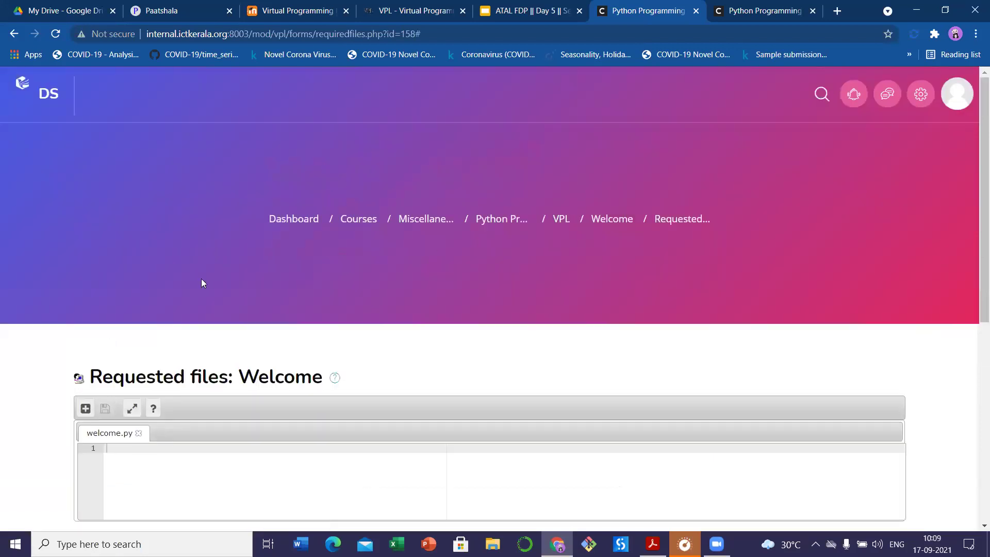
left_click(622, 220)
left_click_drag(976, 133, 976, 231)
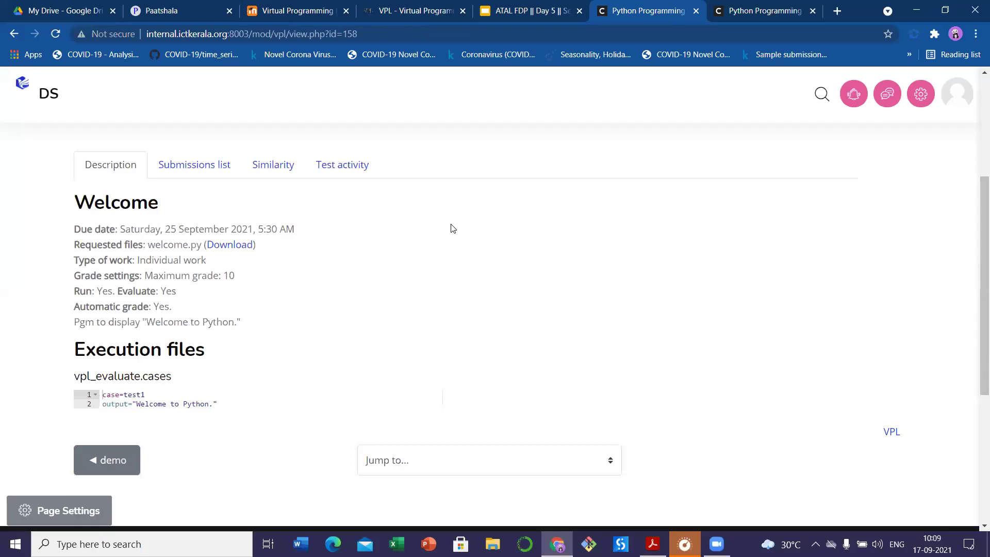
- In the test activity editor, write print("Welcome to Python") in welcome.py and save it
left_click(355, 171)
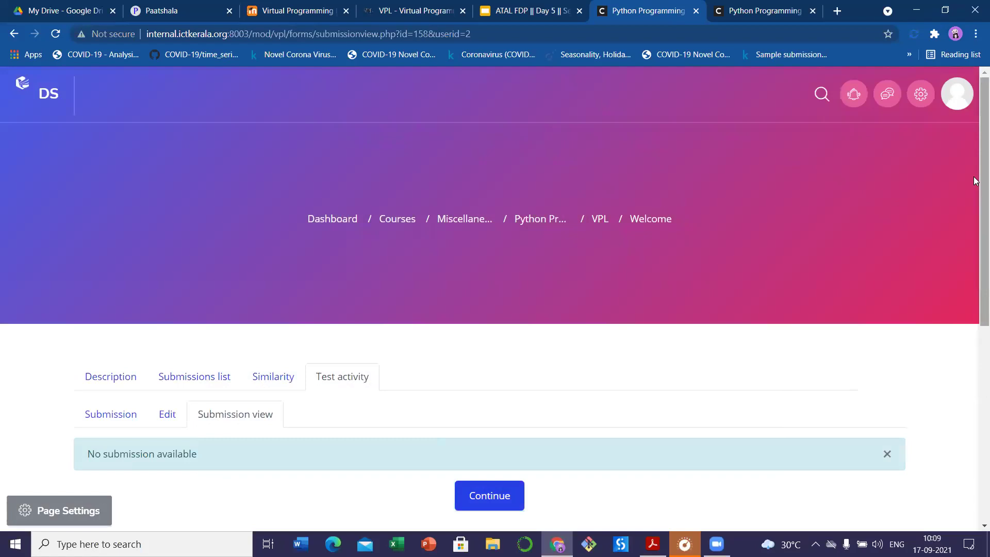
left_click_drag(975, 181, 975, 238)
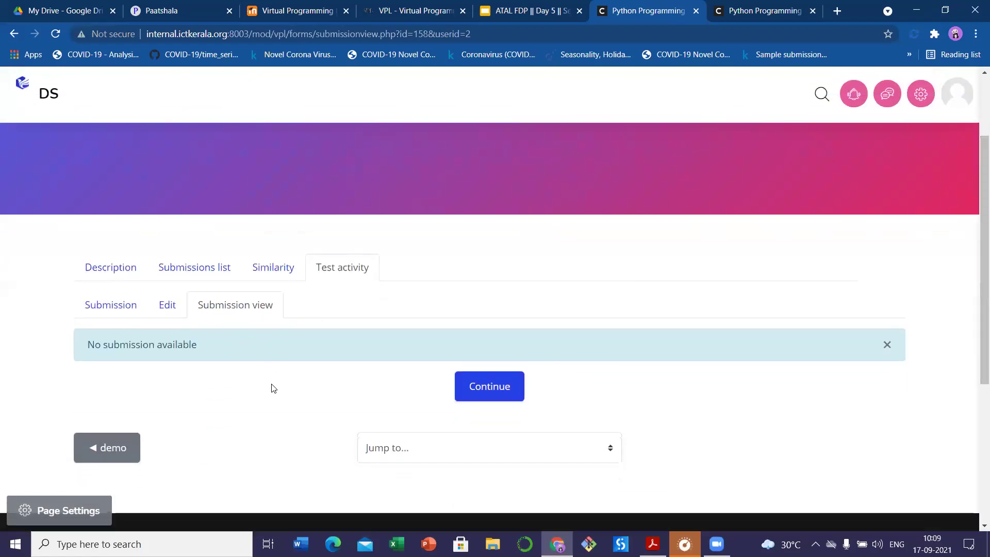
left_click(172, 307)
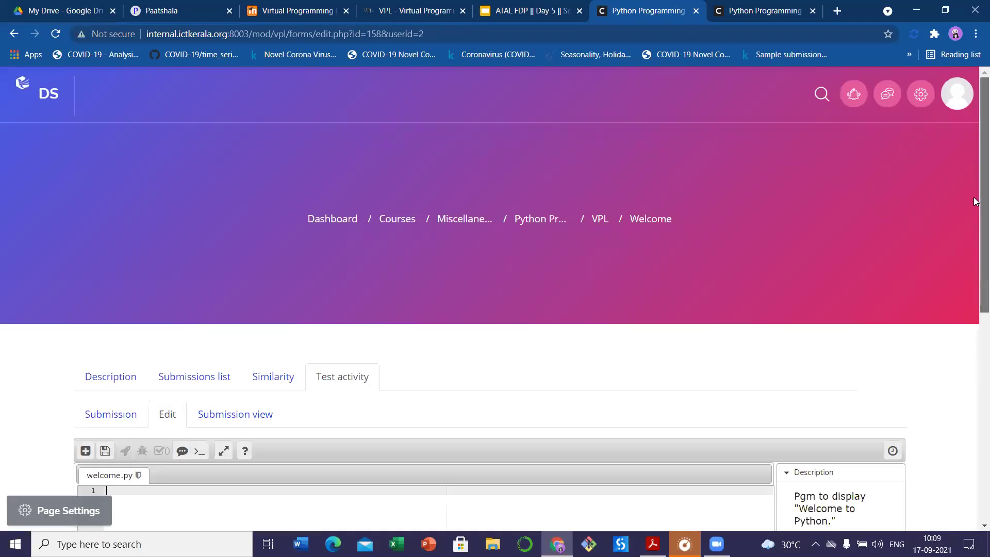
scroll(398, 359, "down", 4)
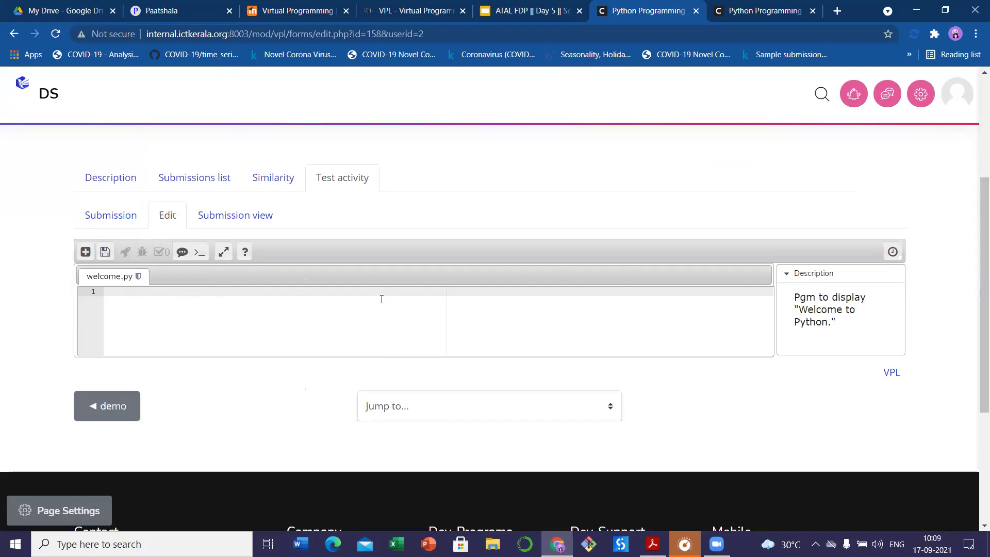
type("print(\"W")
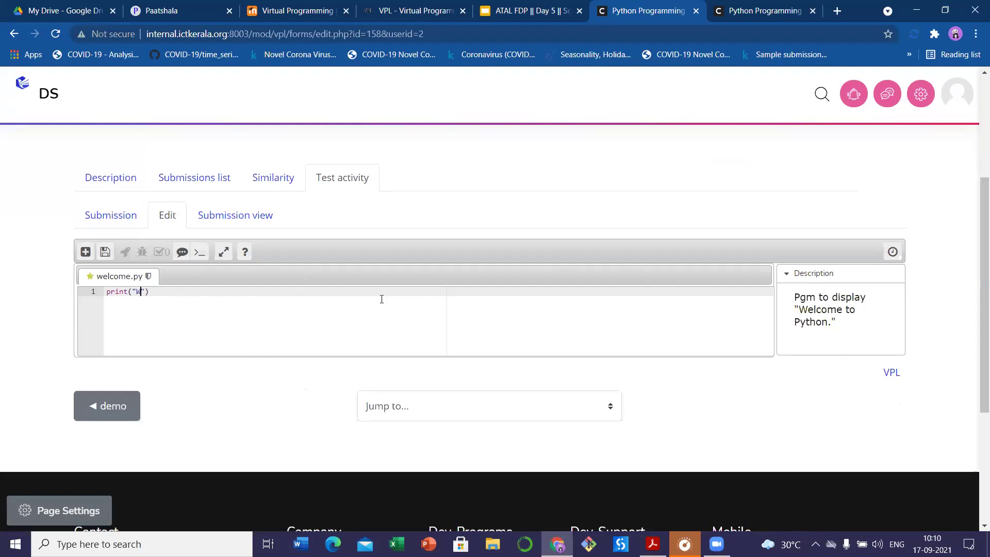
type("elcome to Python")
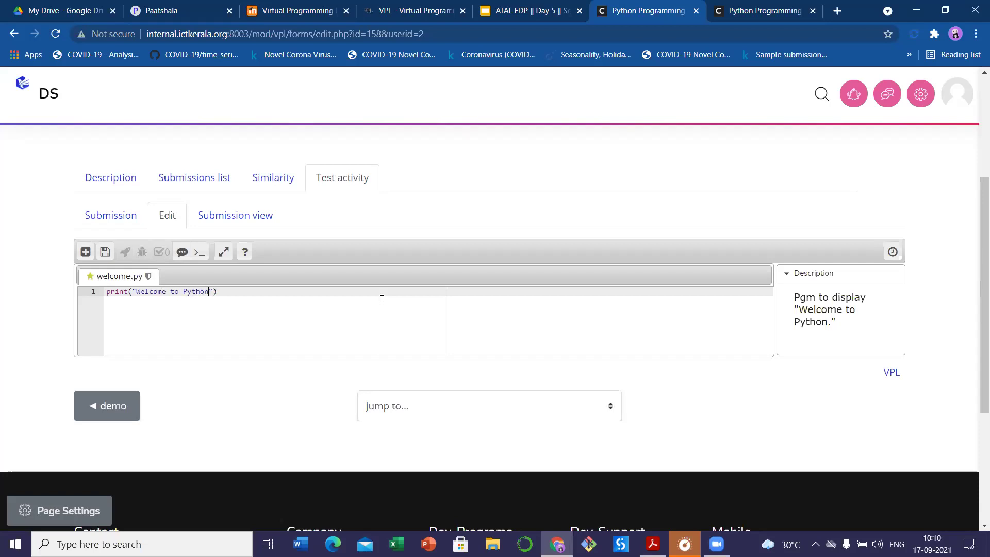
key("ctrl+shift+Left")
left_click(105, 251)
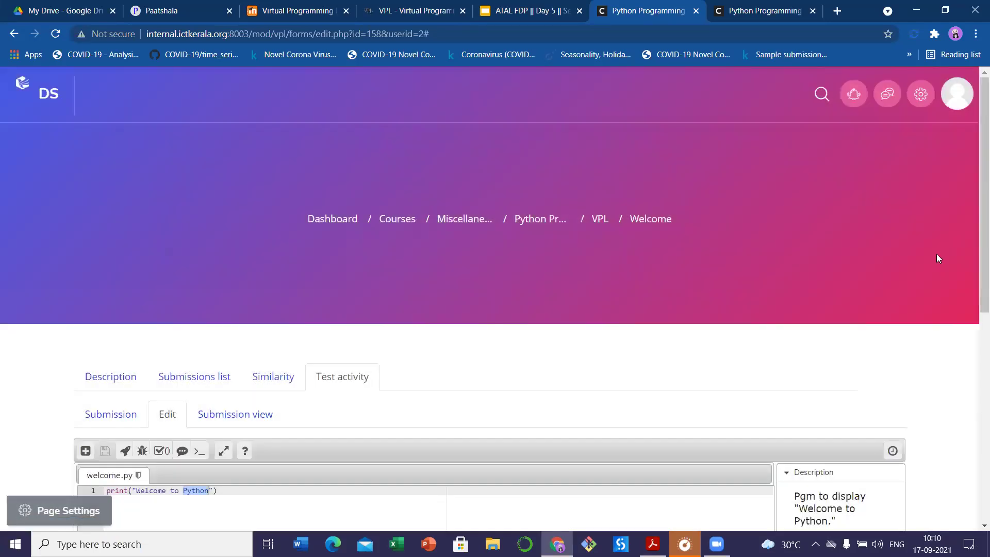
left_click_drag(978, 212, 976, 276)
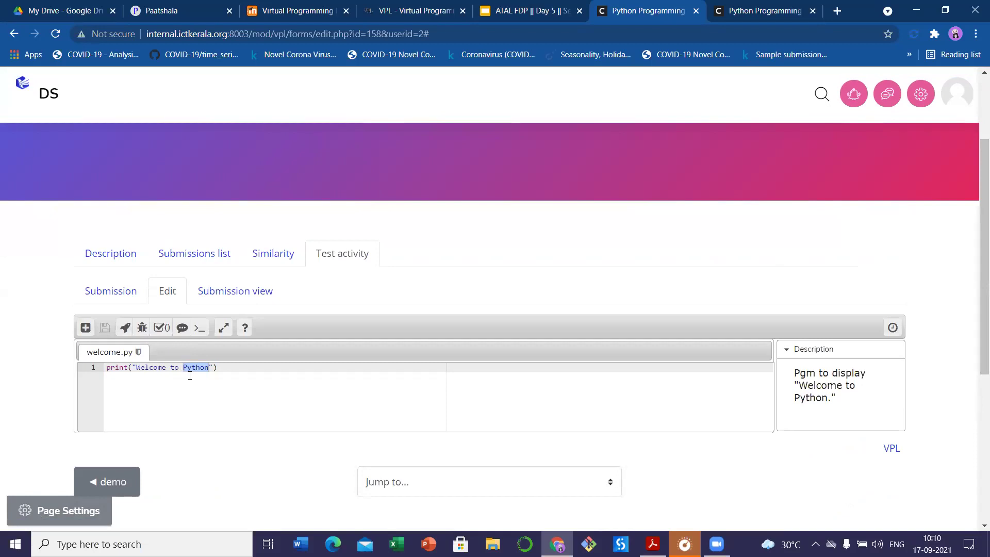
left_click(220, 377)
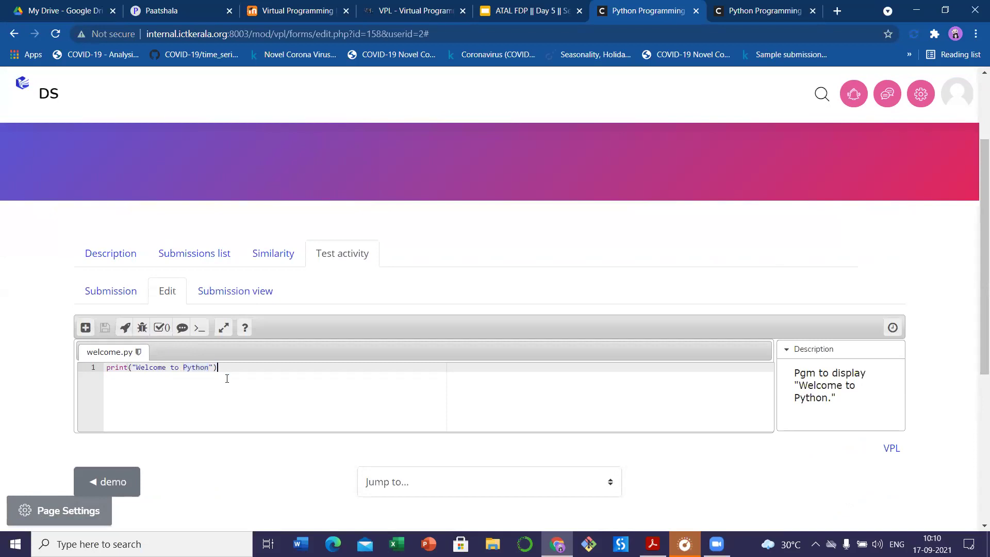
- Run welcome.py to see 'Welcome to Python', then evaluate it for a proposed grade of 0 / 10
left_click(124, 327)
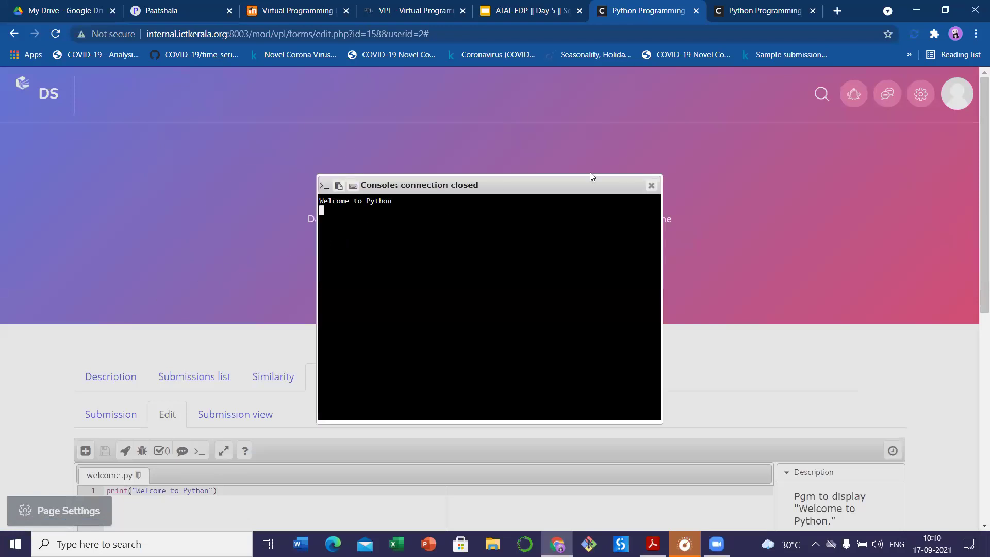
left_click(651, 185)
scroll(974, 214, "down", 3)
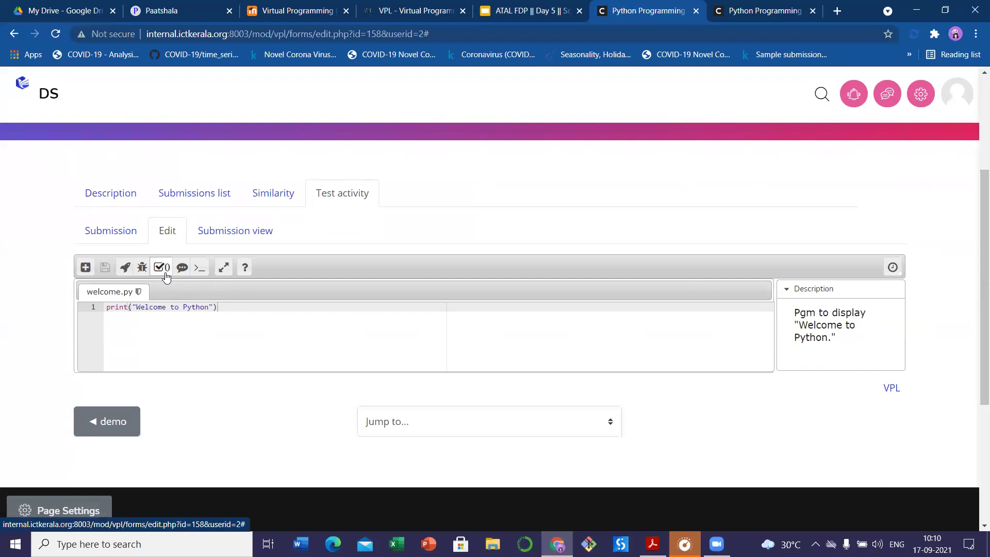
left_click(163, 268)
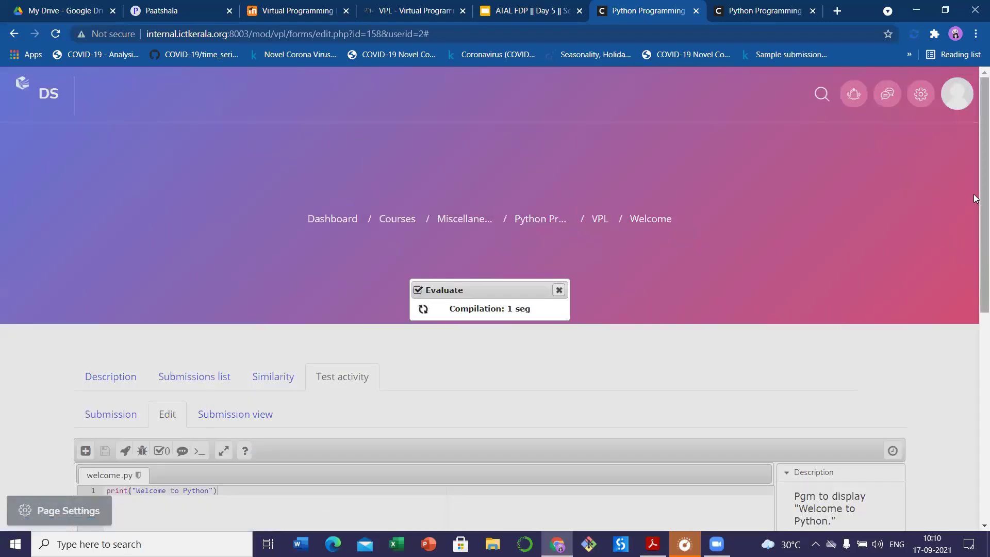
scroll(974, 227, "down", 2)
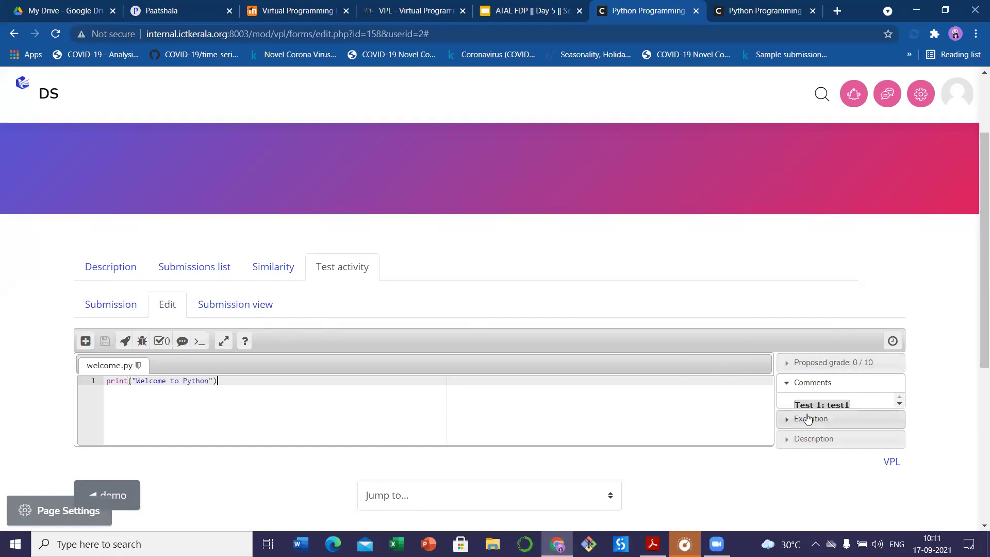
- Review the submission's grade report: grade 0 and the expected output 'Welcome to Python.' with a full stop
left_click(251, 312)
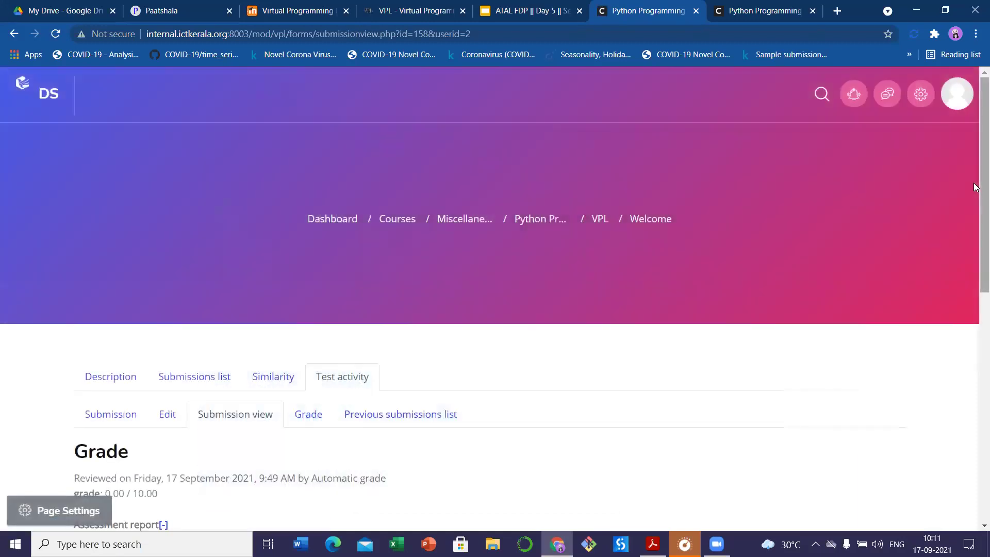
left_click_drag(975, 191, 975, 328)
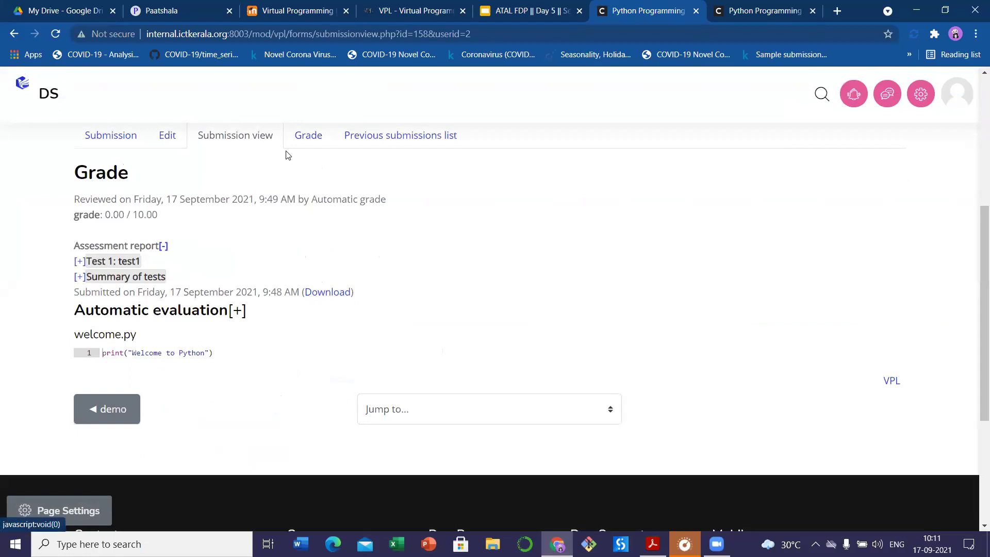
left_click(307, 136)
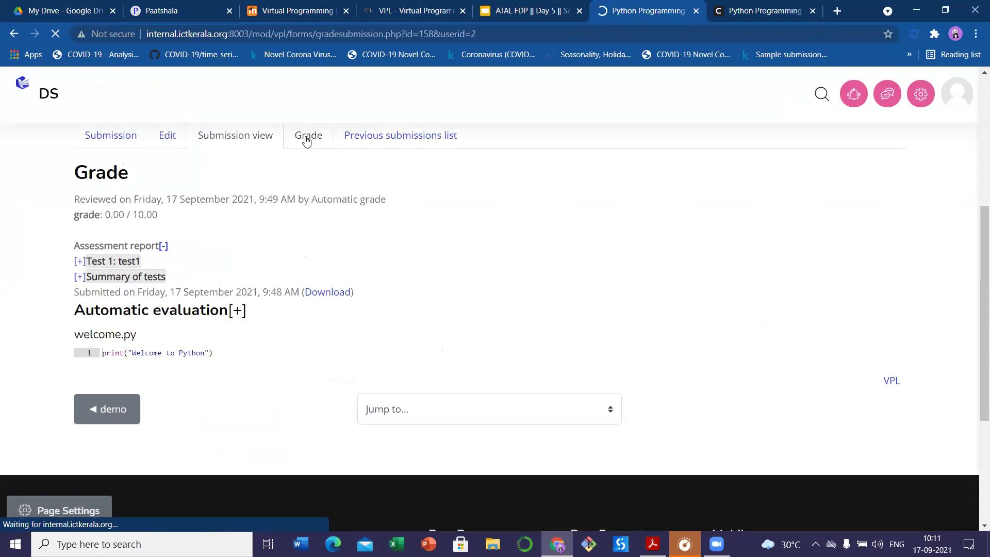
scroll(974, 288, "down", 5)
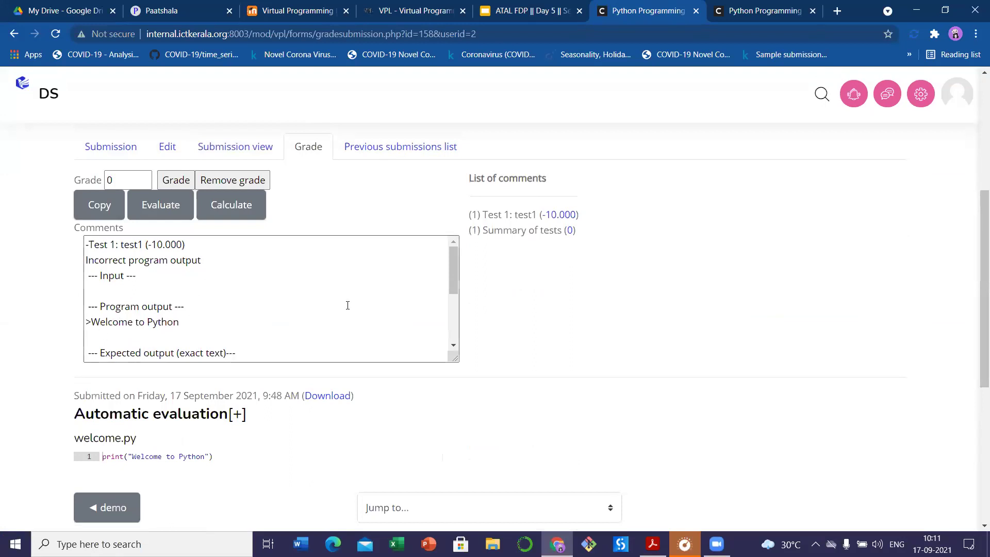
left_click_drag(455, 278, 452, 314)
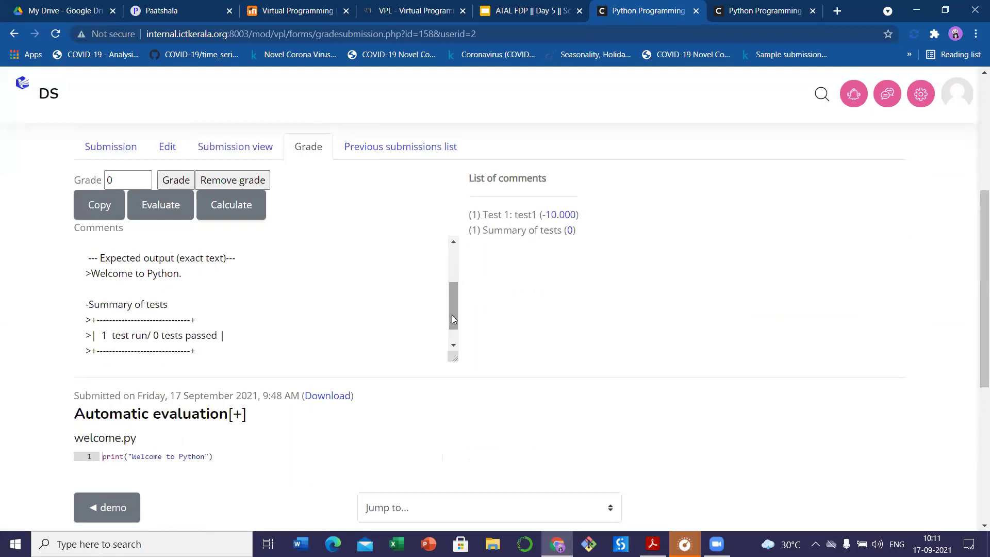
left_click_drag(186, 277, 92, 275)
left_click_drag(106, 337, 219, 334)
left_click(279, 330)
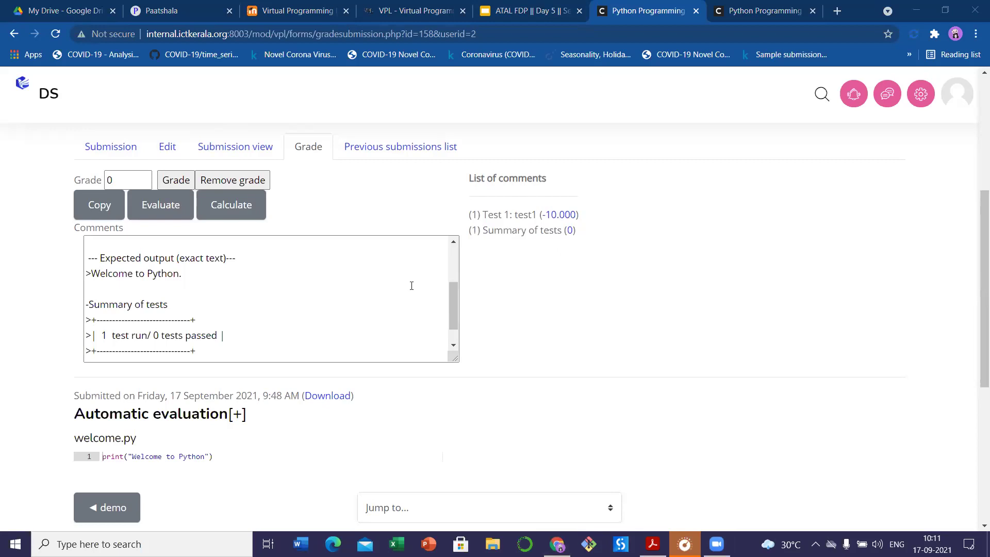
left_click_drag(450, 305, 453, 294)
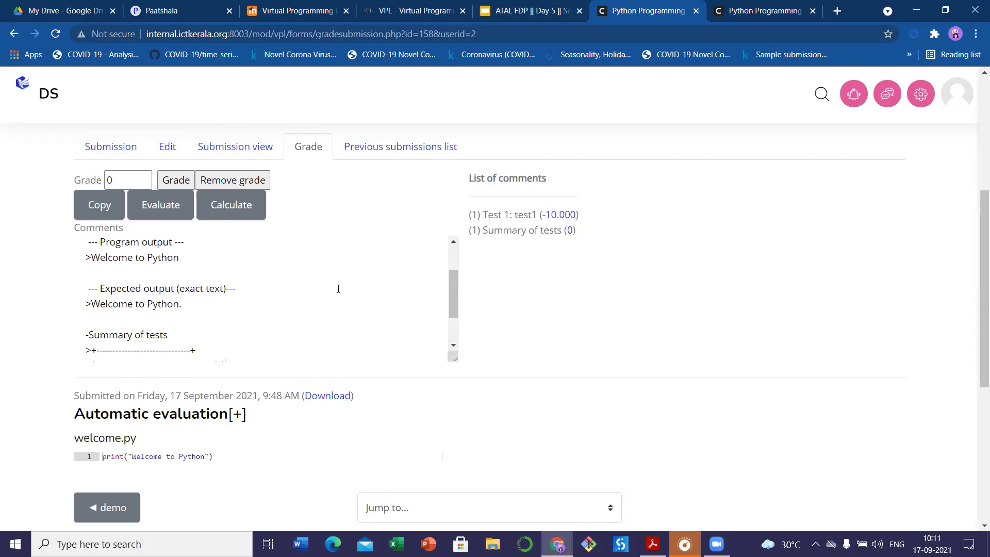
left_click(150, 360)
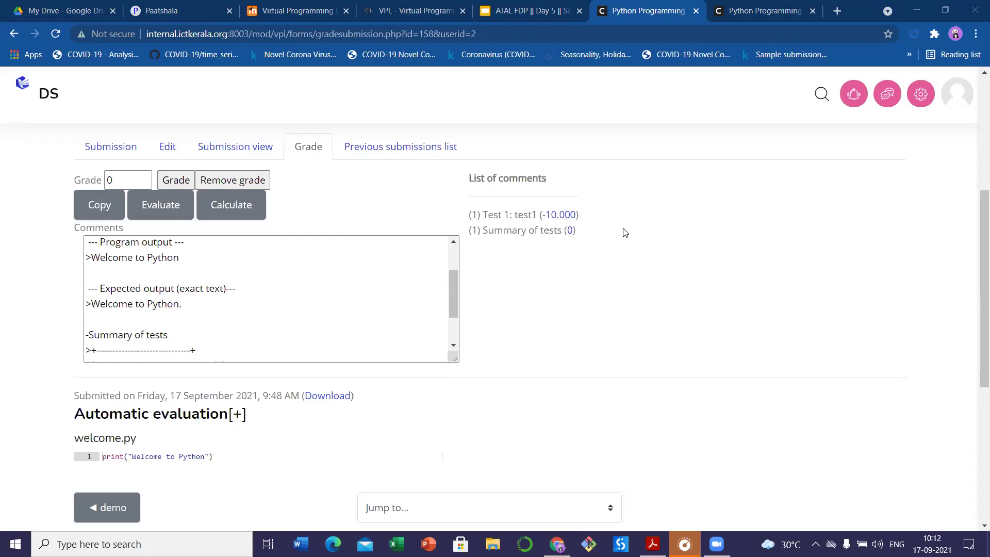
- Open the Test activity's Edit tab to load welcome.py in the code editor
left_click_drag(977, 246, 976, 195)
scroll(976, 195, "down", 1)
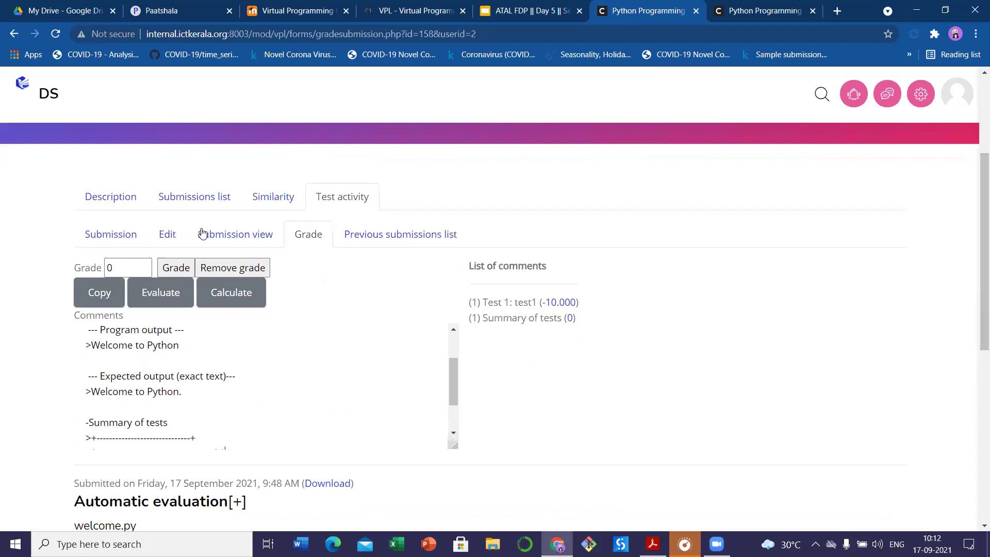
left_click(167, 238)
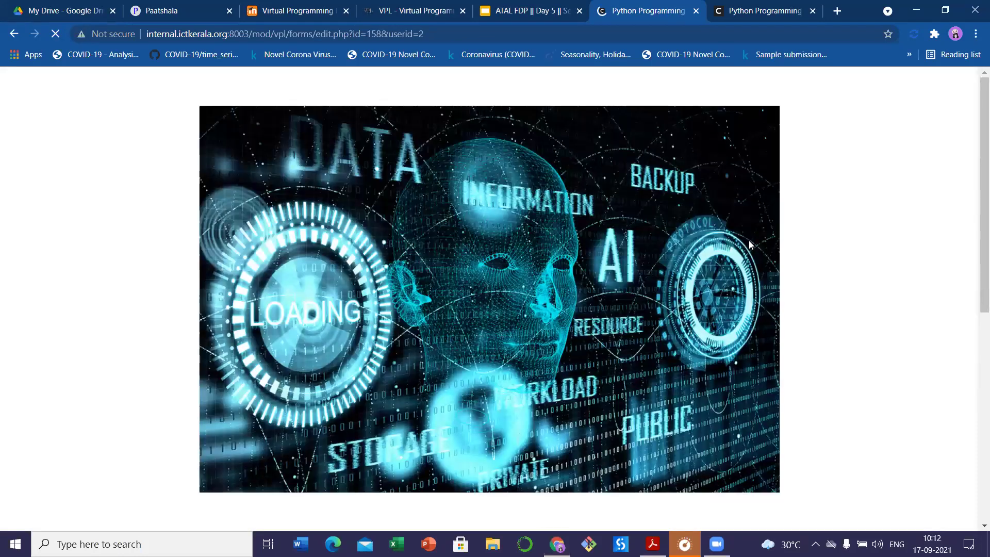
- Add a full stop after 'Python' in the print statement and save welcome.py
scroll(512, 336, "down", 5)
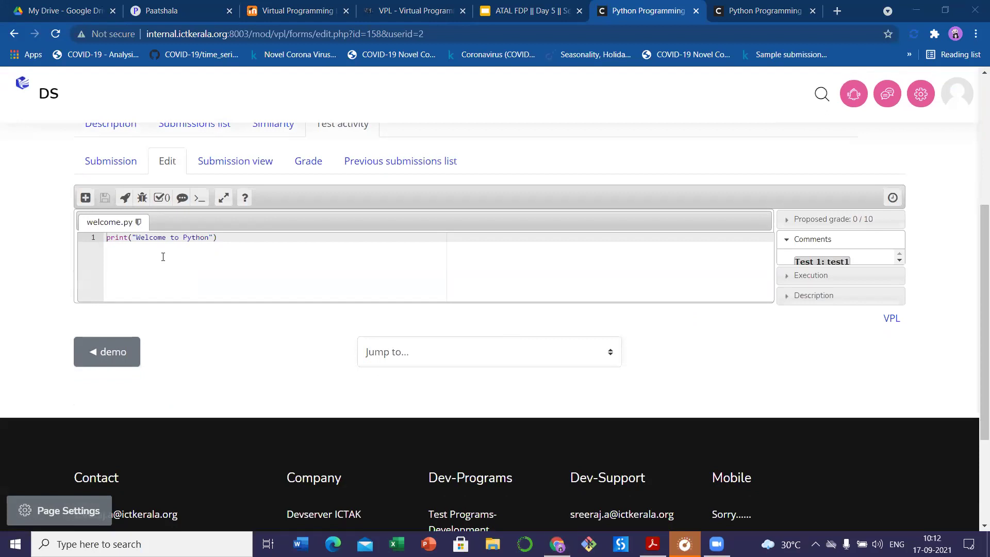
type(".")
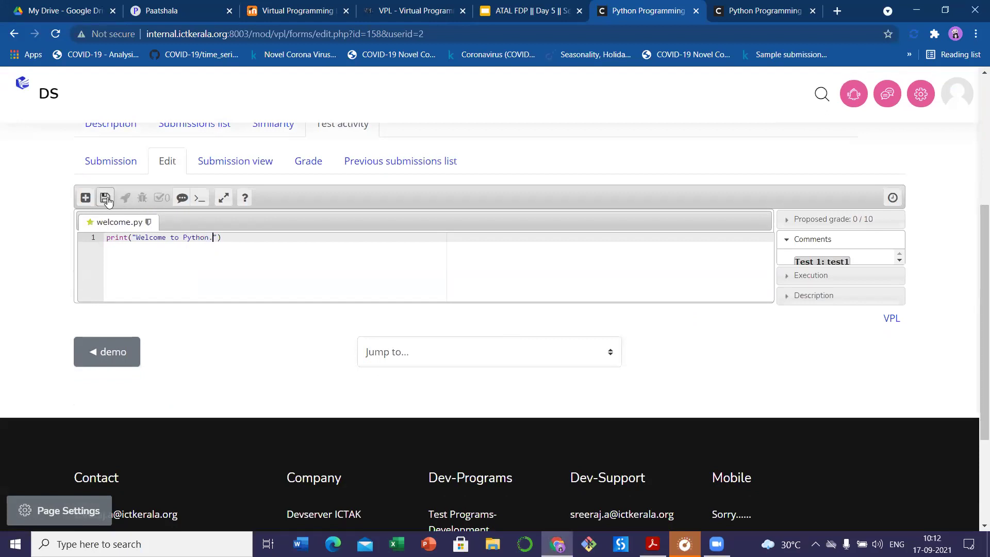
left_click(105, 199)
left_click(105, 199)
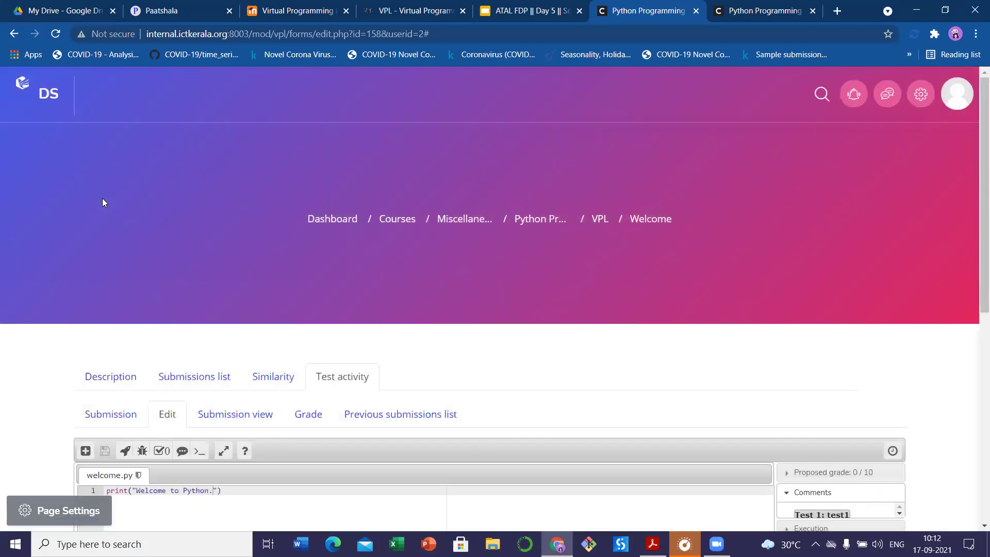
- Run the corrected welcome.py, then re-evaluate it against the test case
scroll(974, 160, "down", 5)
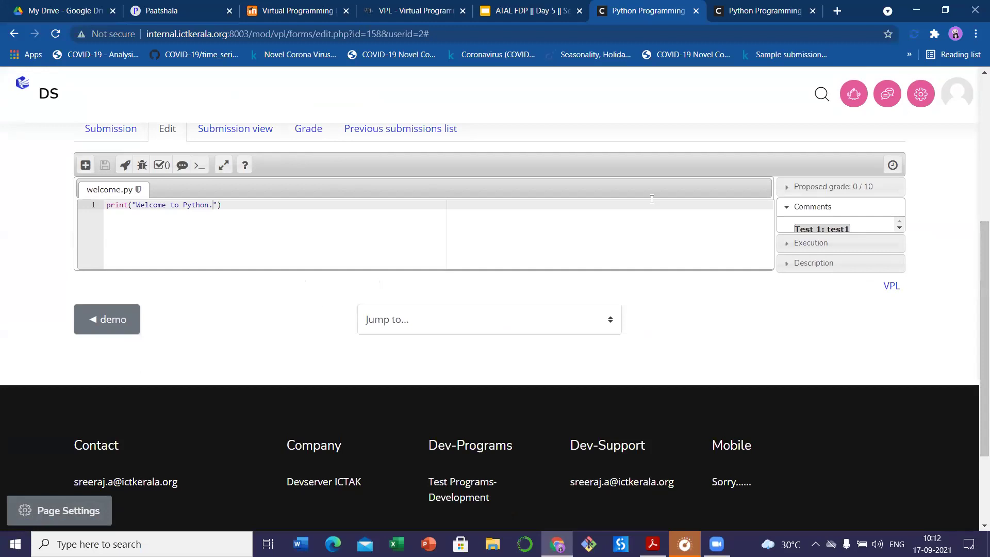
scroll(976, 268, "up", 1)
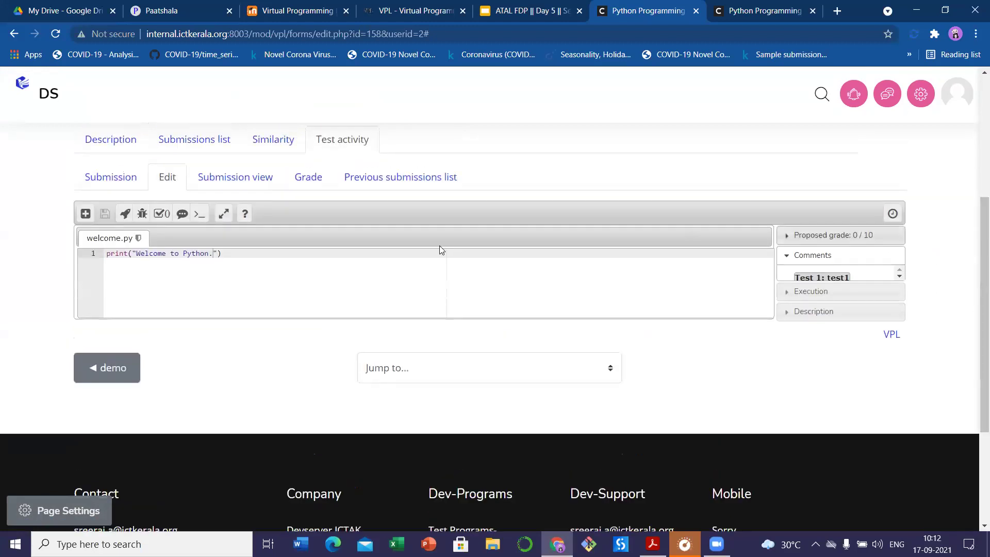
left_click(126, 215)
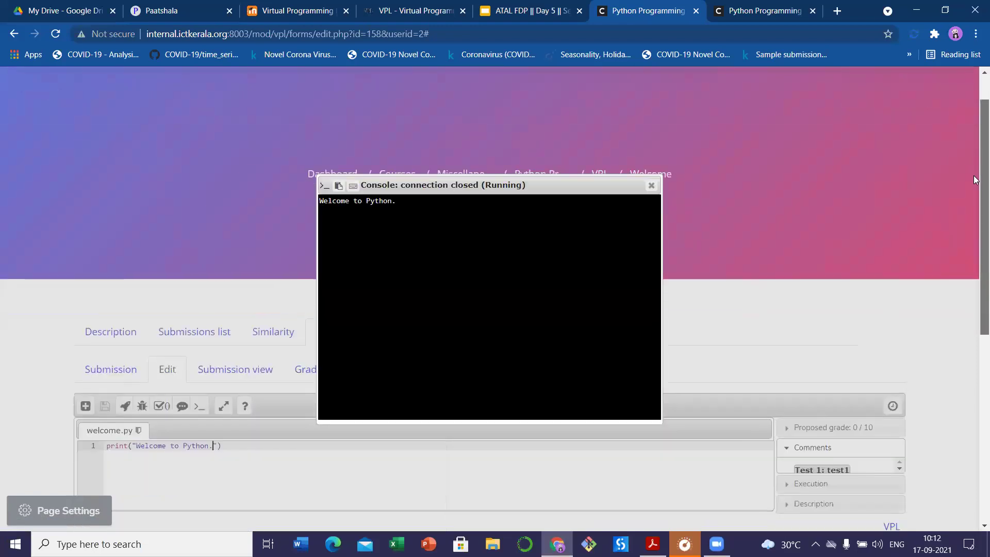
scroll(975, 181, "down", 1)
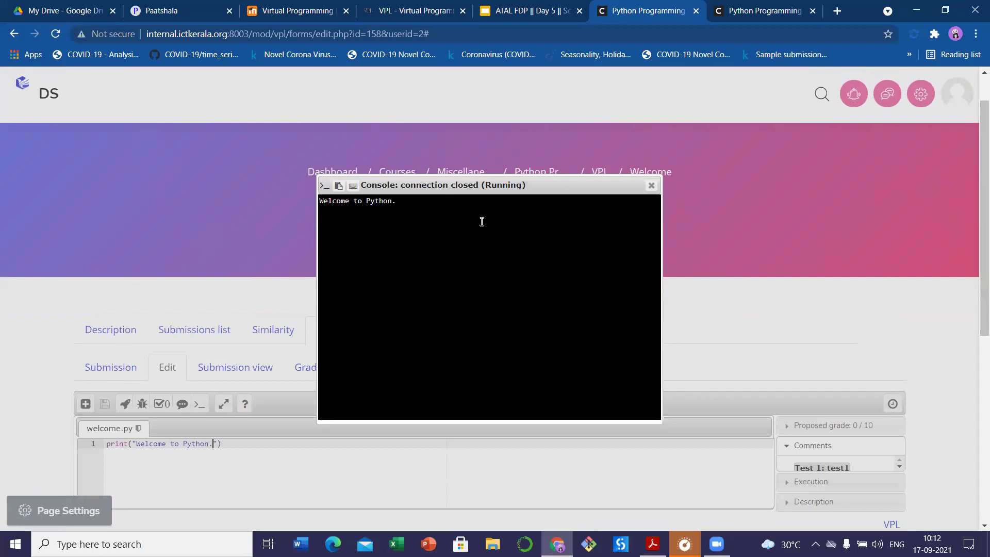
left_click(651, 185)
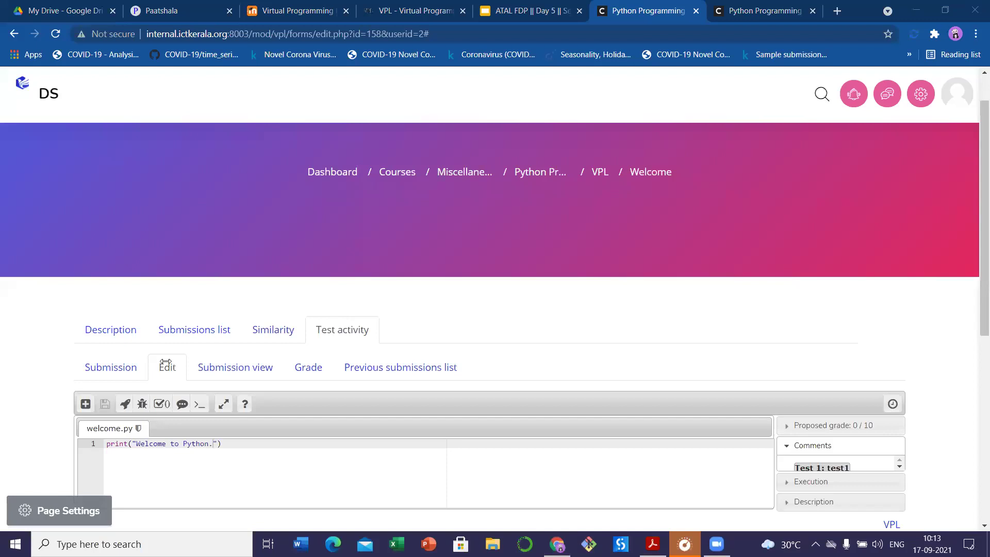
left_click(162, 404)
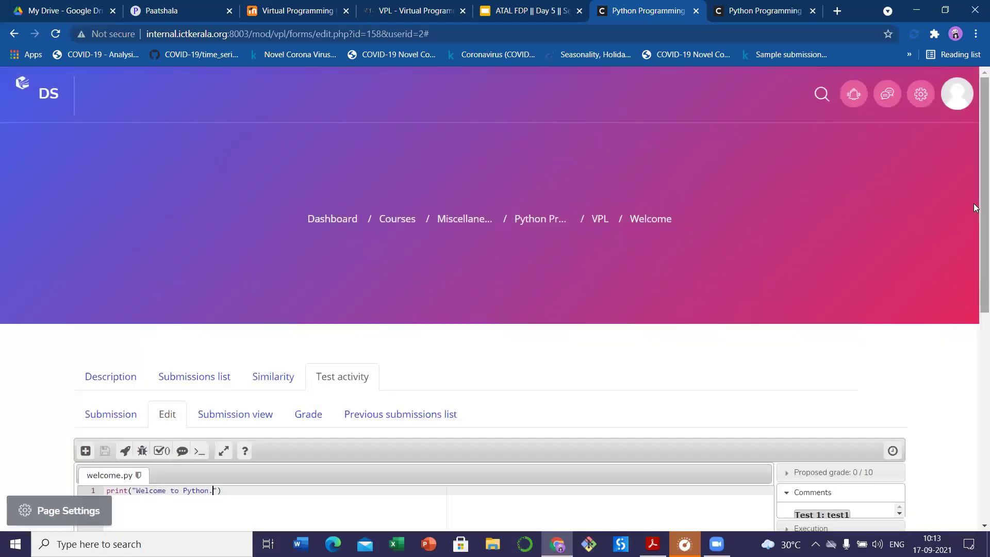
scroll(975, 207, "down", 3)
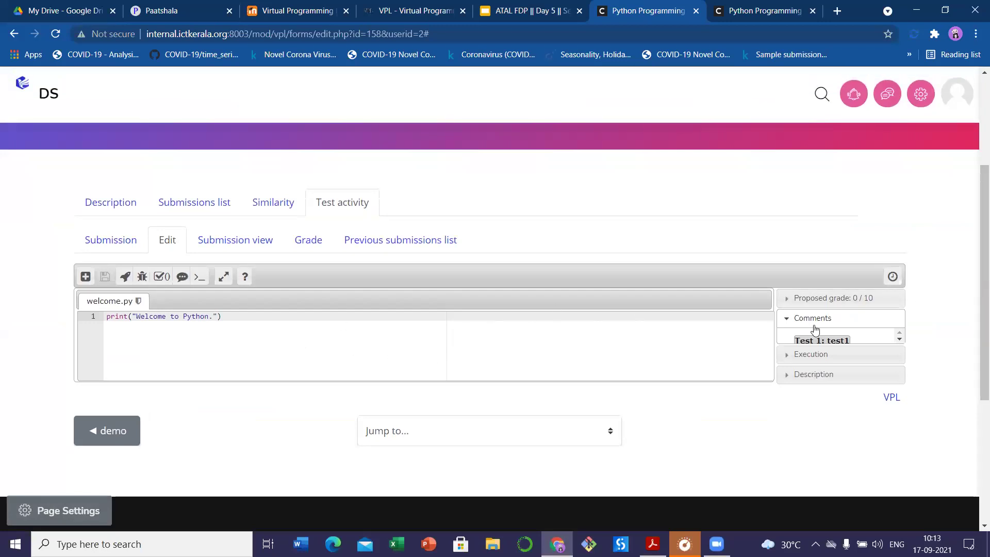
- Check the new grade report, where output matches but the grade is still 0, then return to Welcome
left_click(314, 239)
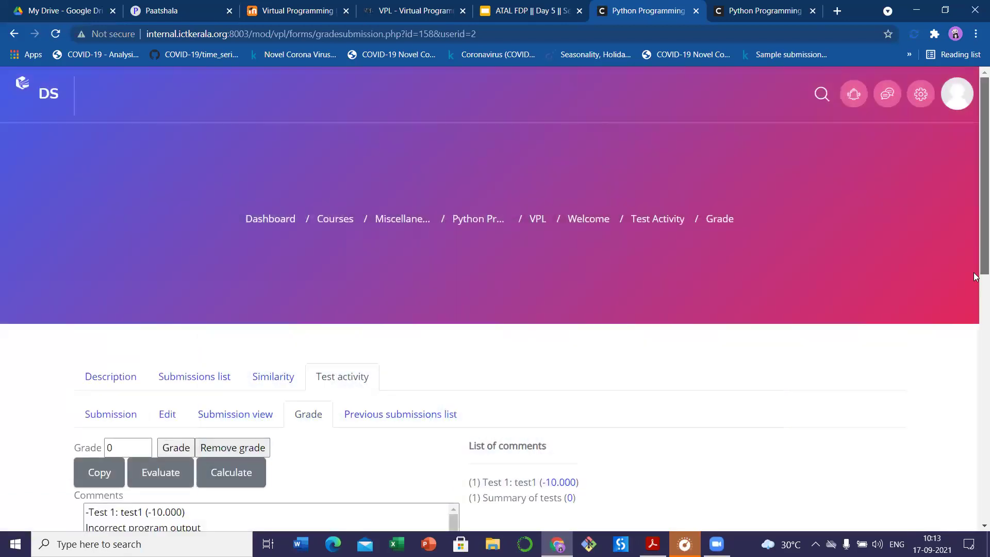
left_click_drag(976, 224, 976, 326)
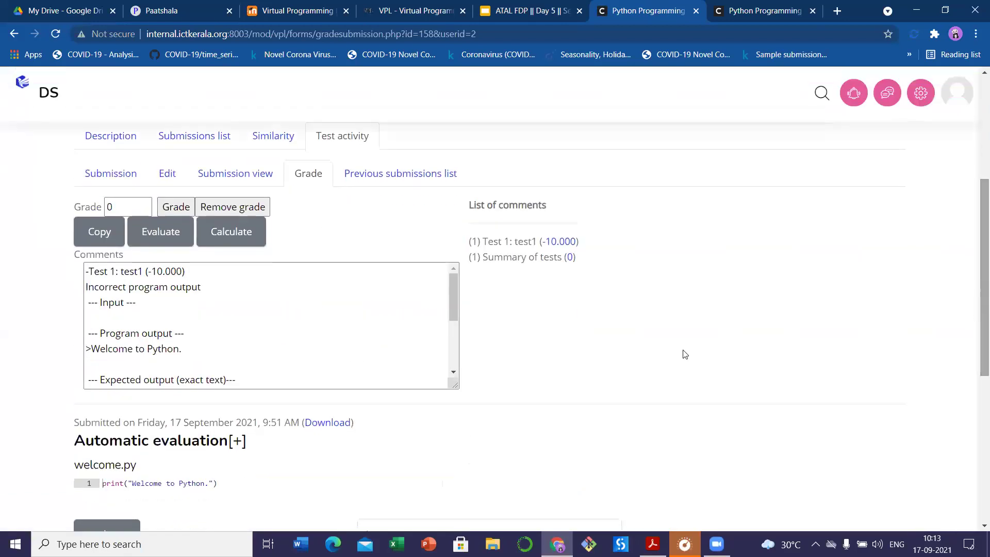
left_click_drag(456, 306, 455, 321)
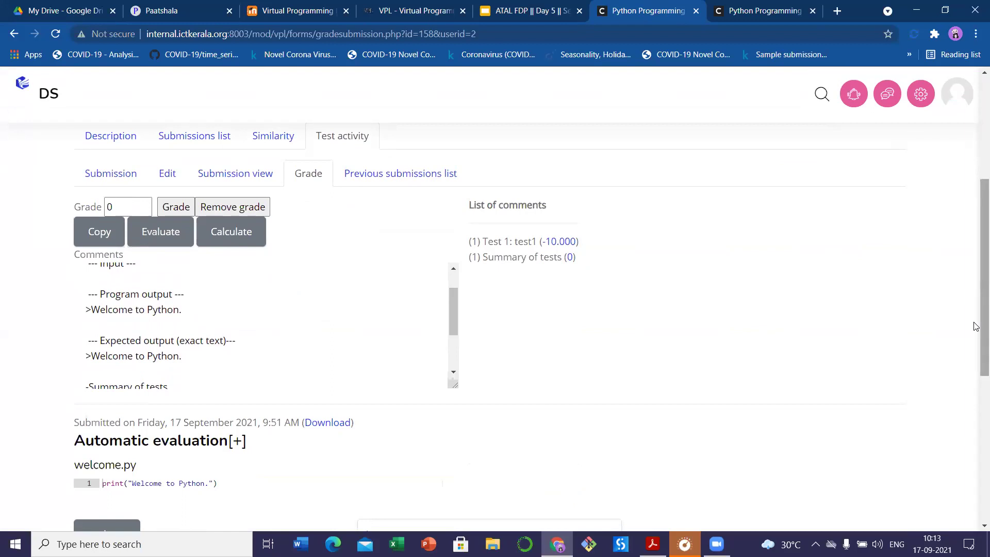
left_click_drag(976, 326, 976, 354)
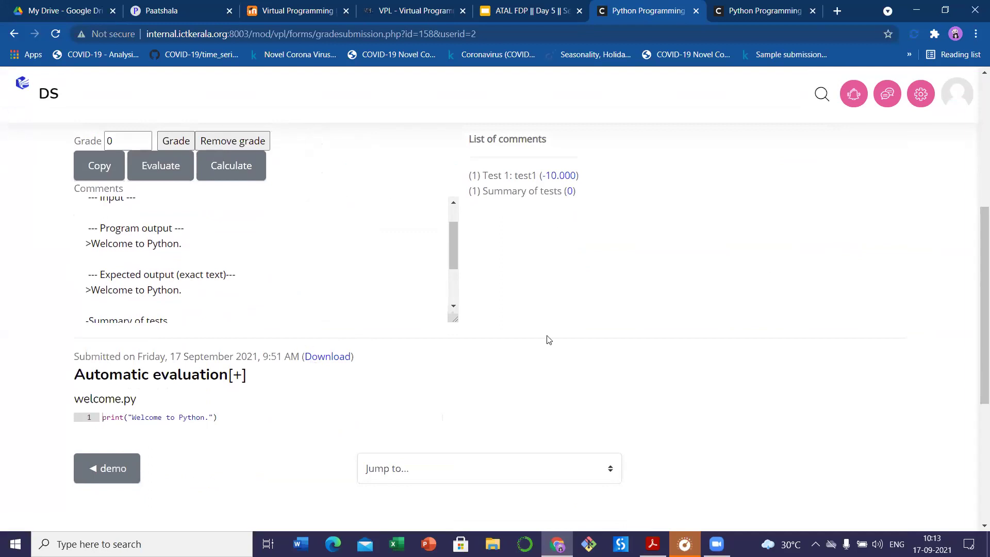
left_click_drag(976, 319, 976, 234)
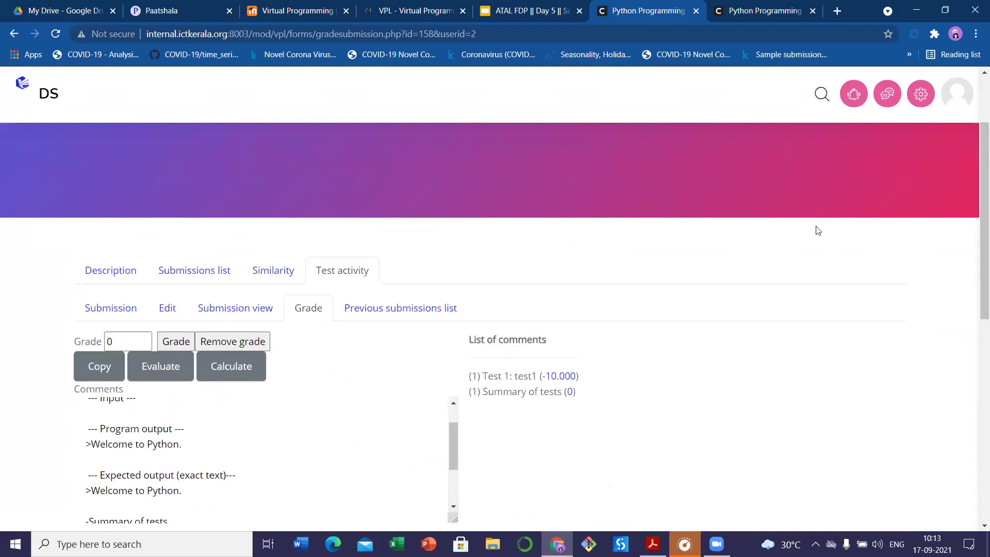
left_click_drag(976, 195, 976, 233)
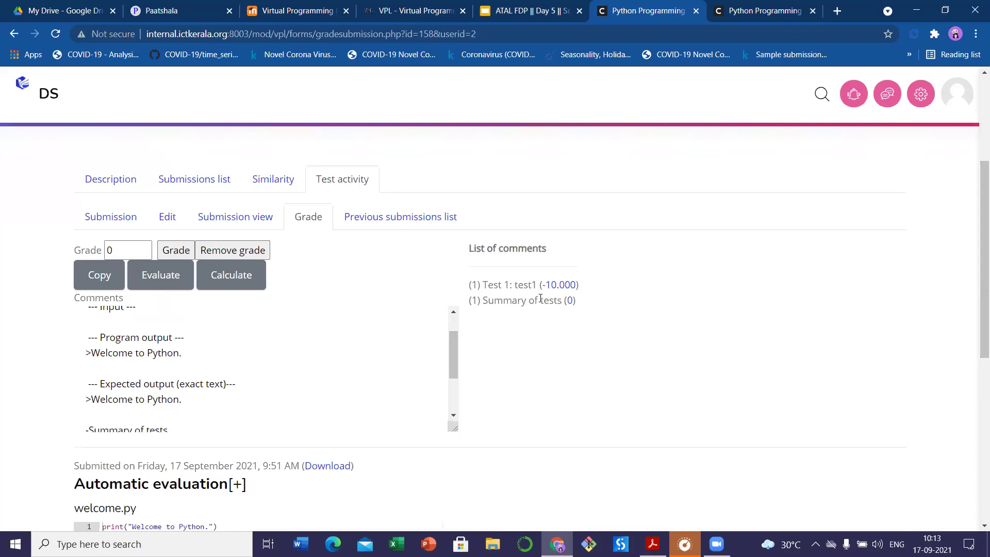
left_click_drag(976, 270, 976, 204)
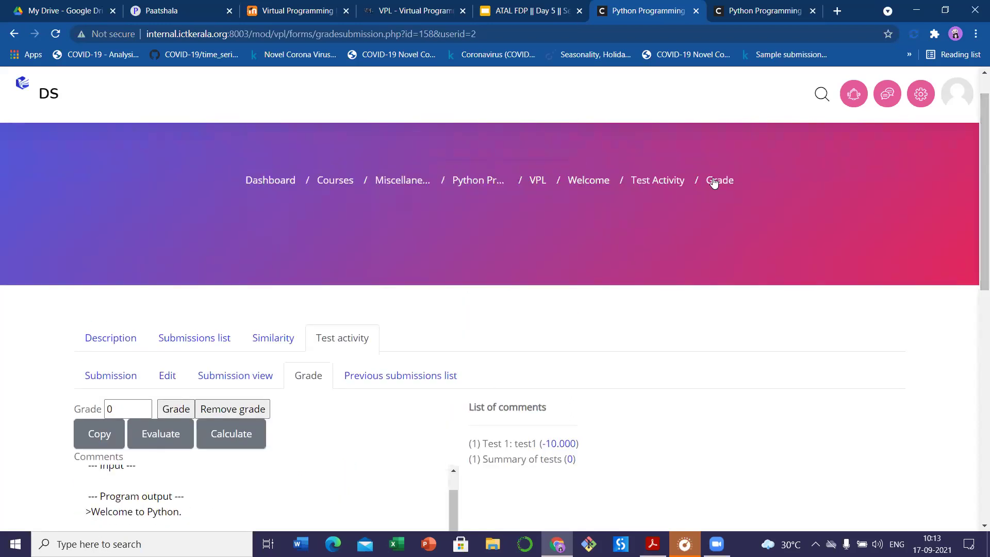
left_click(577, 185)
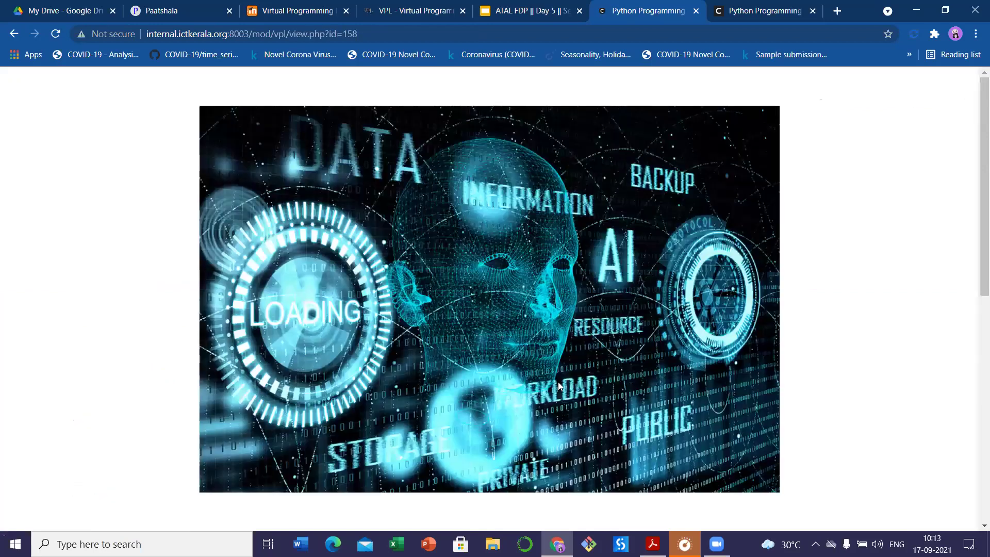
- Scroll through the Welcome activity page
scroll(975, 245, "down", 5)
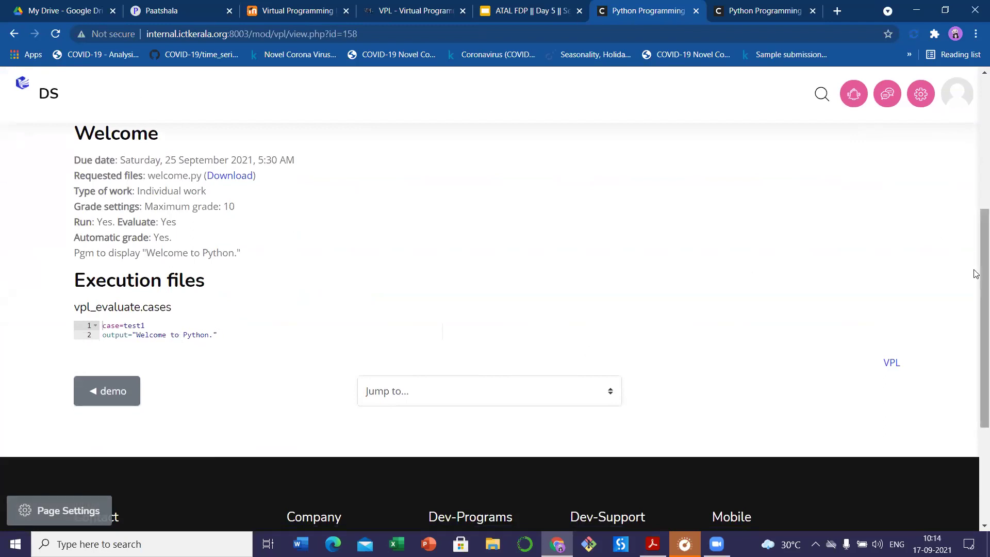
scroll(974, 325, "down", 2)
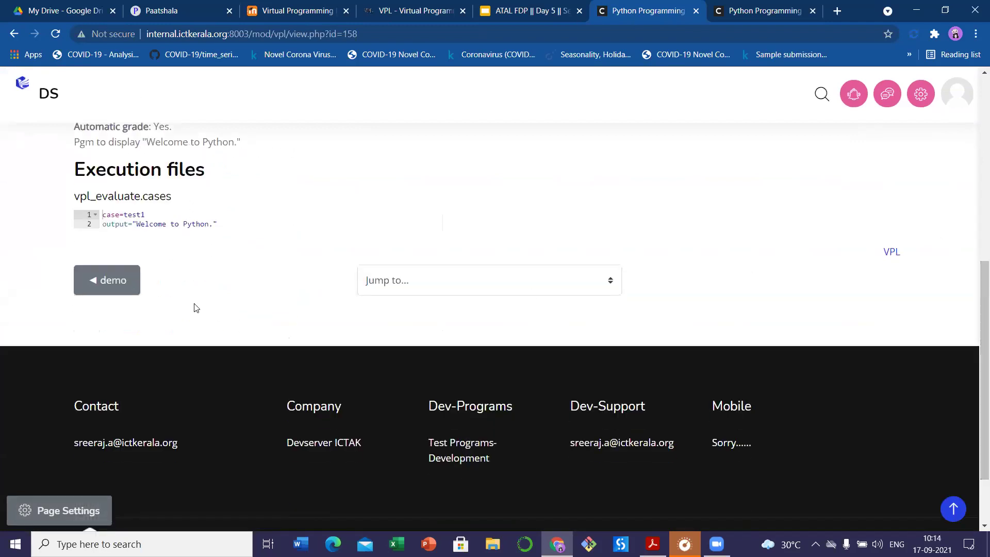
left_click(118, 285)
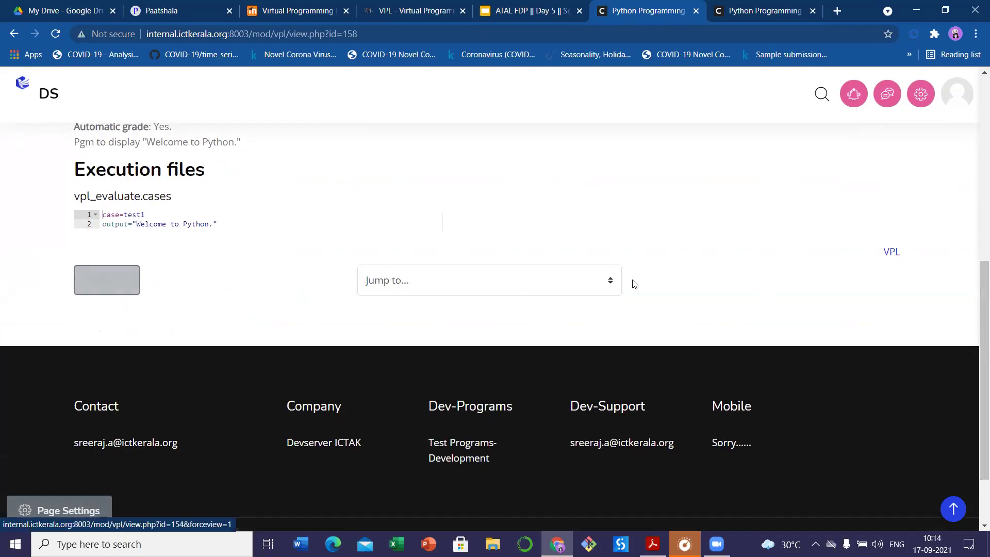
left_click_drag(976, 334, 976, 247)
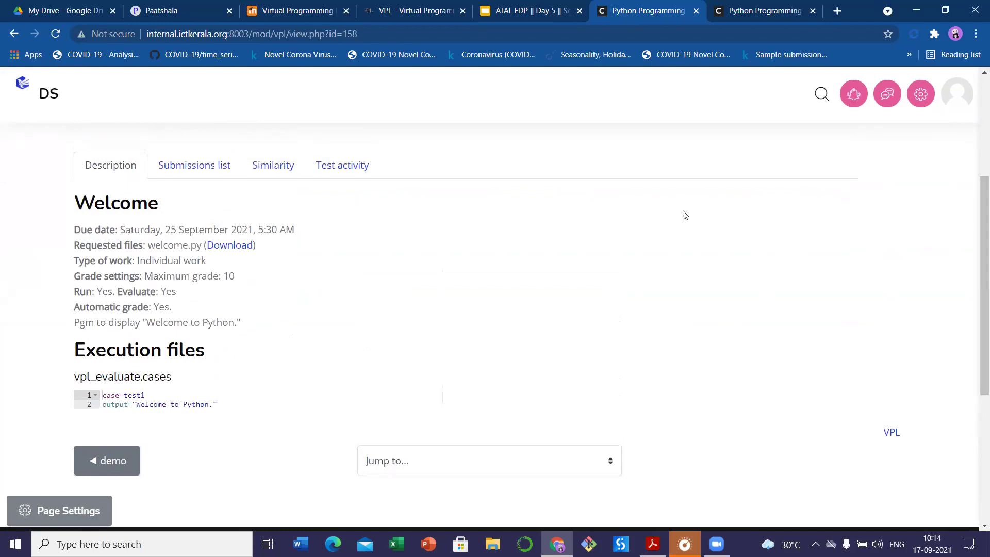
scroll(975, 316, "up", 1)
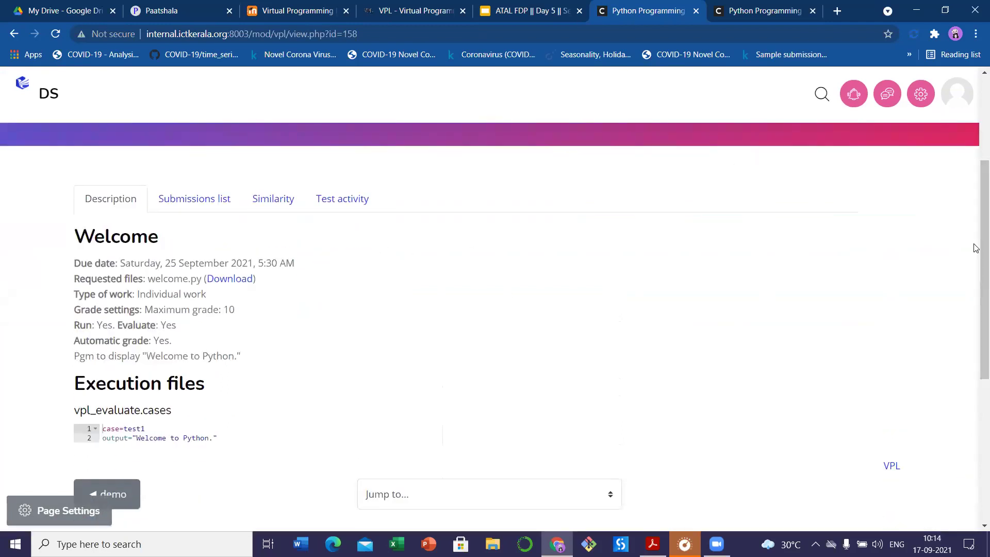
scroll(976, 248, "up", 2)
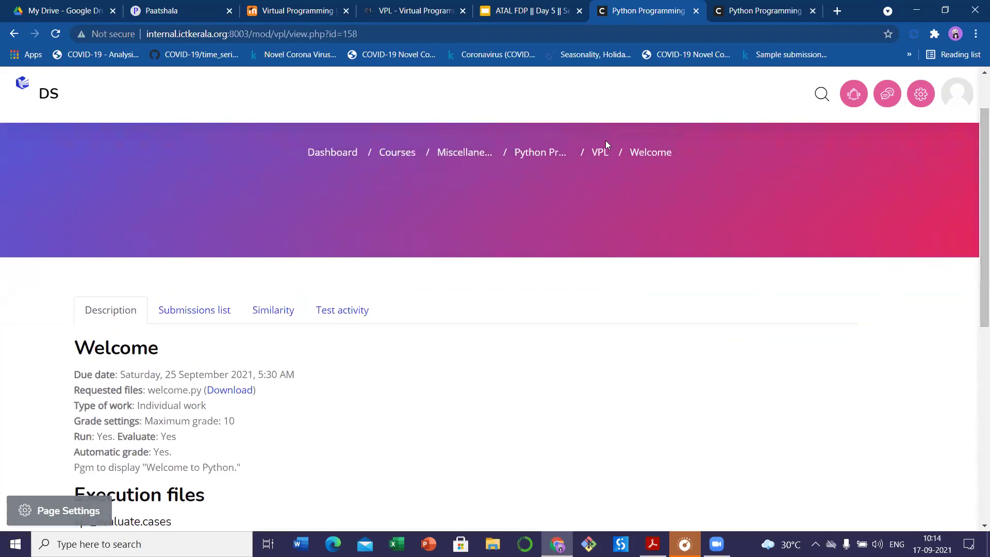
- From the course's expanded VPL section, open the Welcome activity's settings in a new tab
left_click(599, 154)
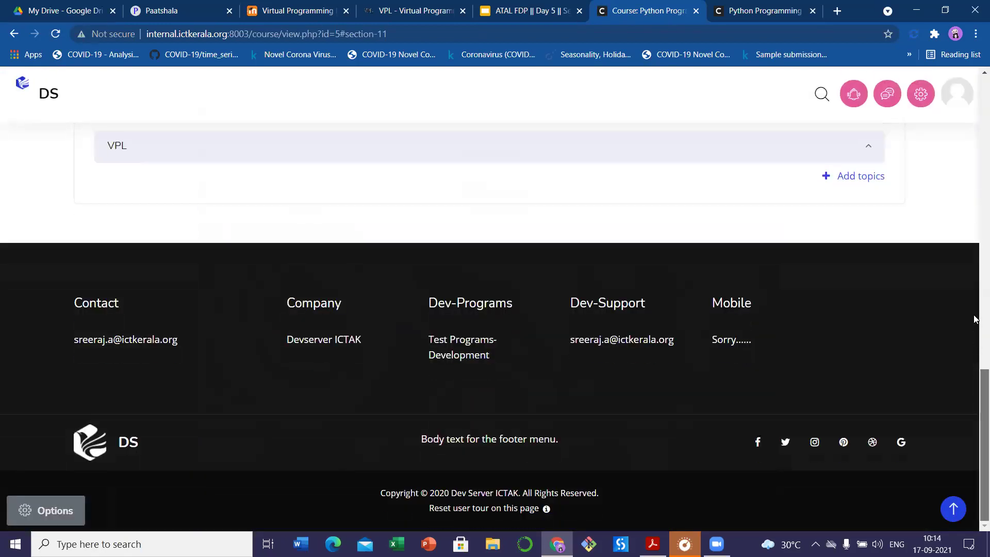
scroll(974, 319, "up", 5)
left_click(871, 406)
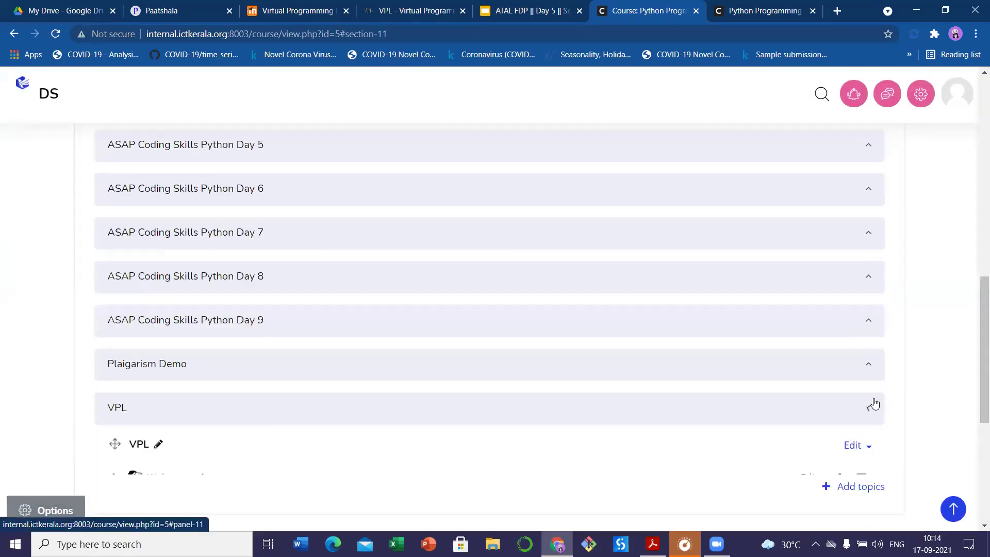
scroll(833, 316, "down", 3)
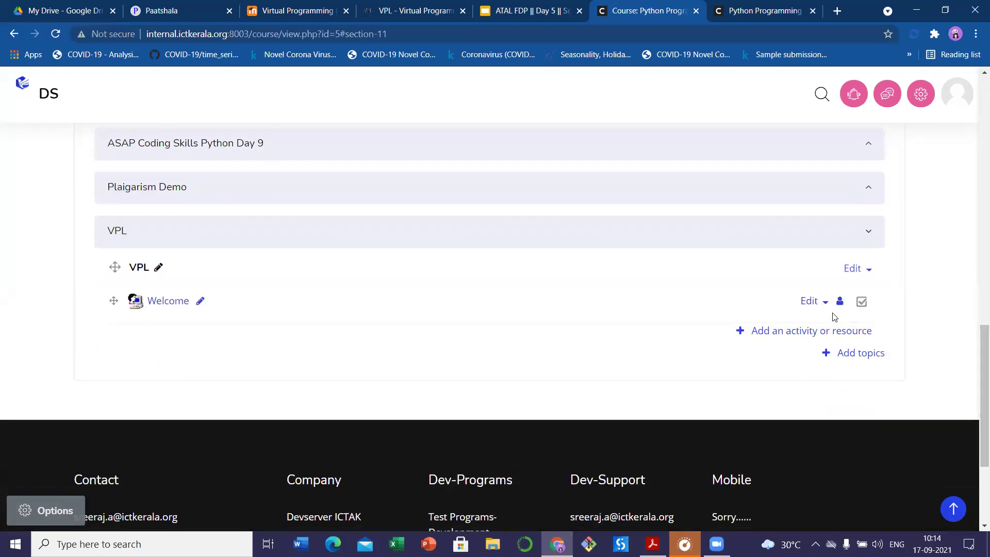
left_click(814, 302)
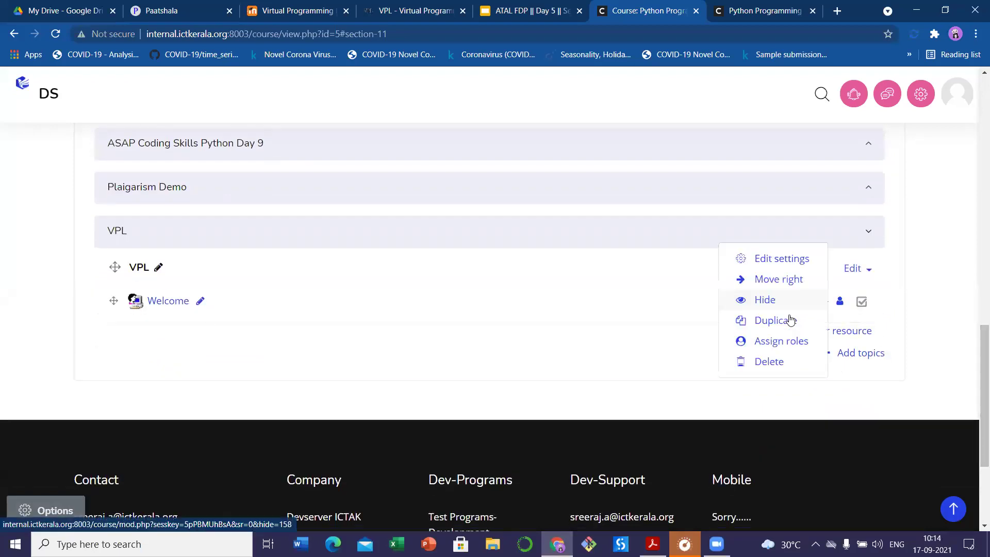
right_click(767, 262)
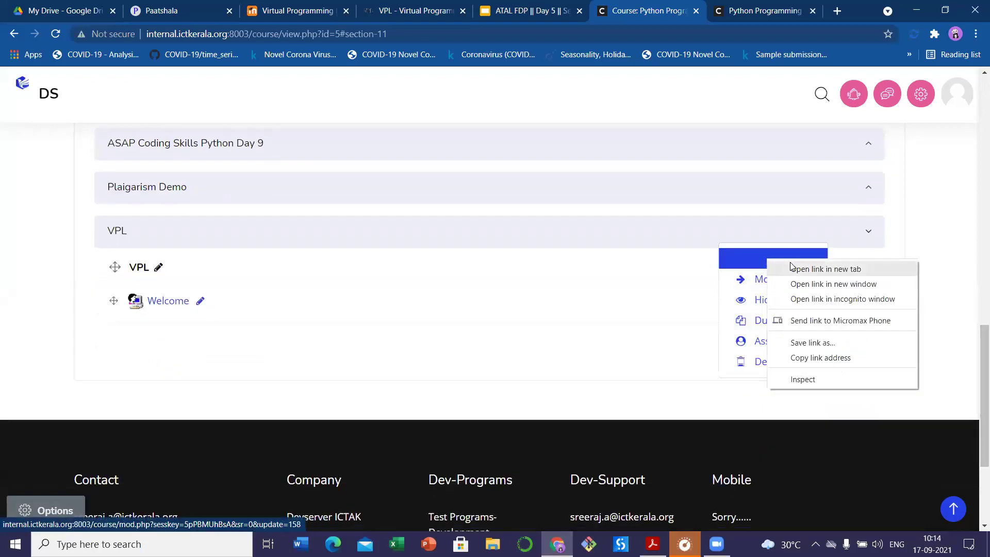
left_click(820, 267)
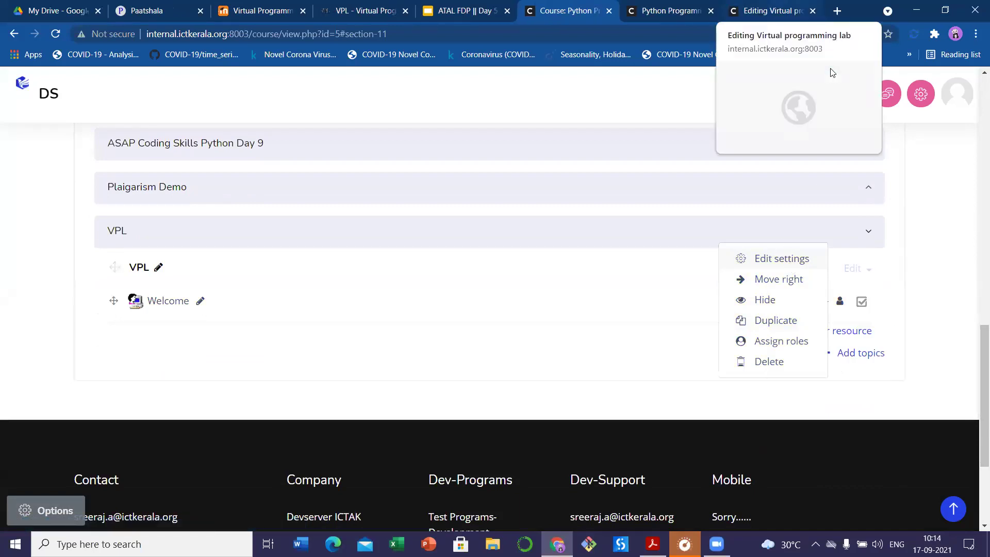
- Review the Welcome settings form with description "Pgm to display 'Welcome to Python.'" and save unchanged
left_click(771, 11)
scroll(976, 369, "down", 2)
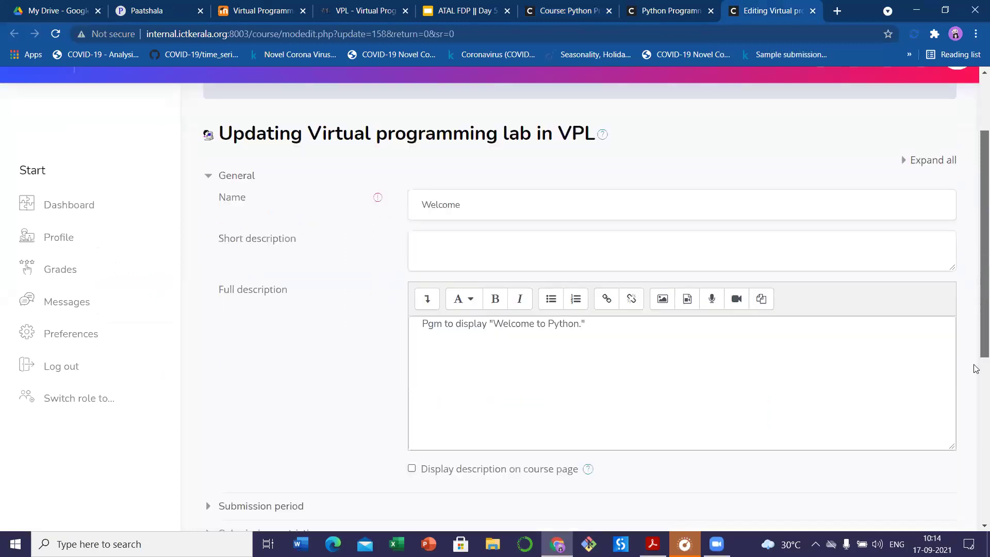
scroll(976, 368, "down", 6)
left_click(610, 404)
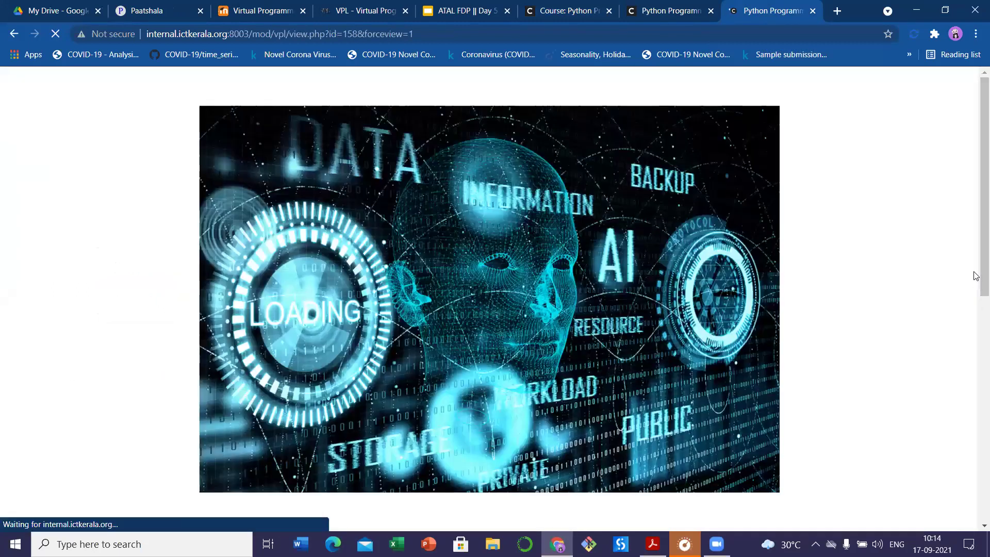
- Scroll through the Welcome page's description and execution files, including welcome.py and vpl_evaluate.cases
scroll(975, 409, "down", 5)
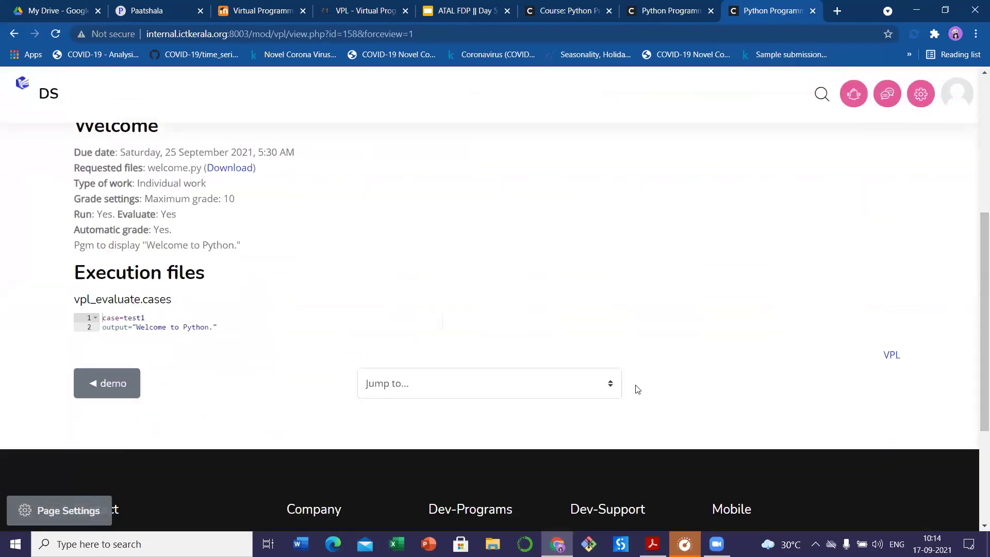
left_click_drag(973, 380, 976, 333)
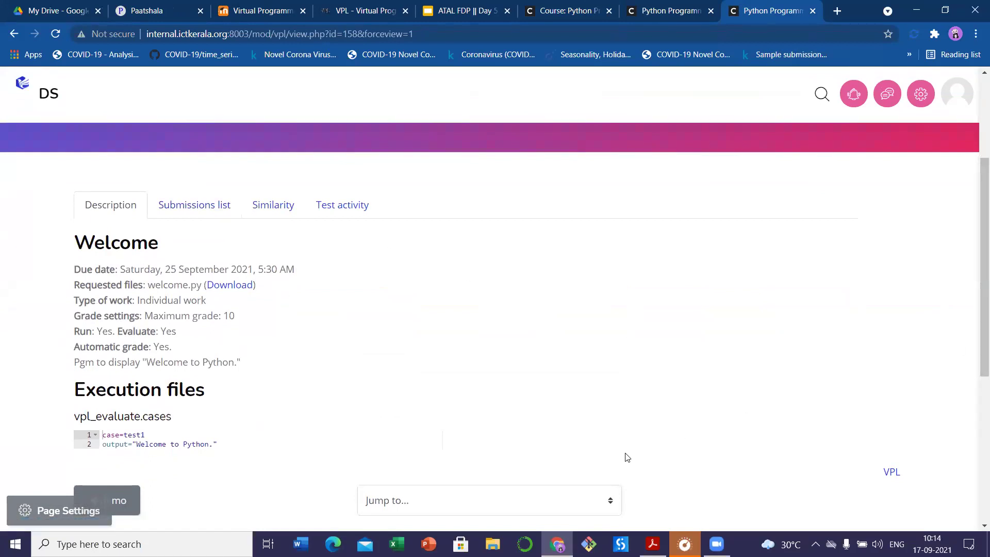
scroll(977, 335, "down", 2)
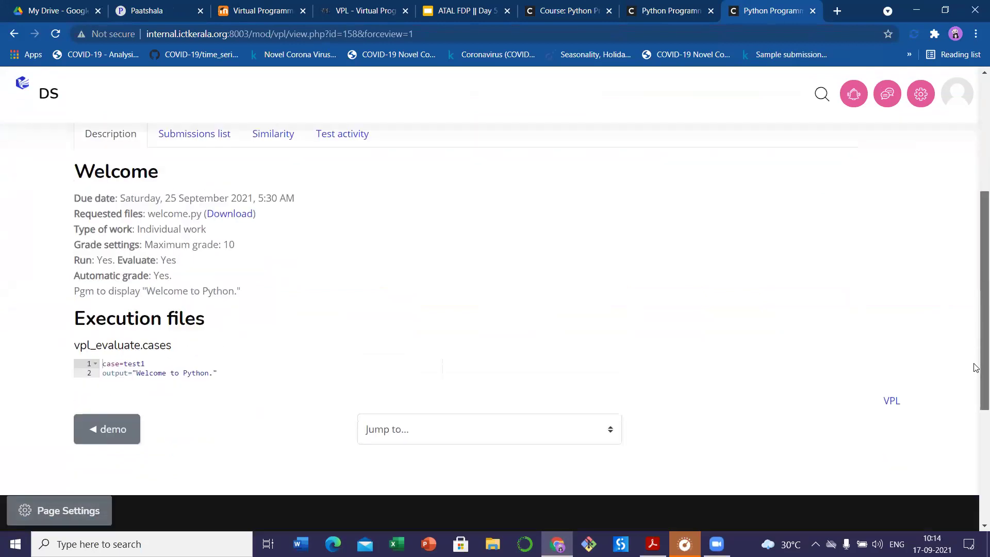
scroll(977, 355, "down", 3)
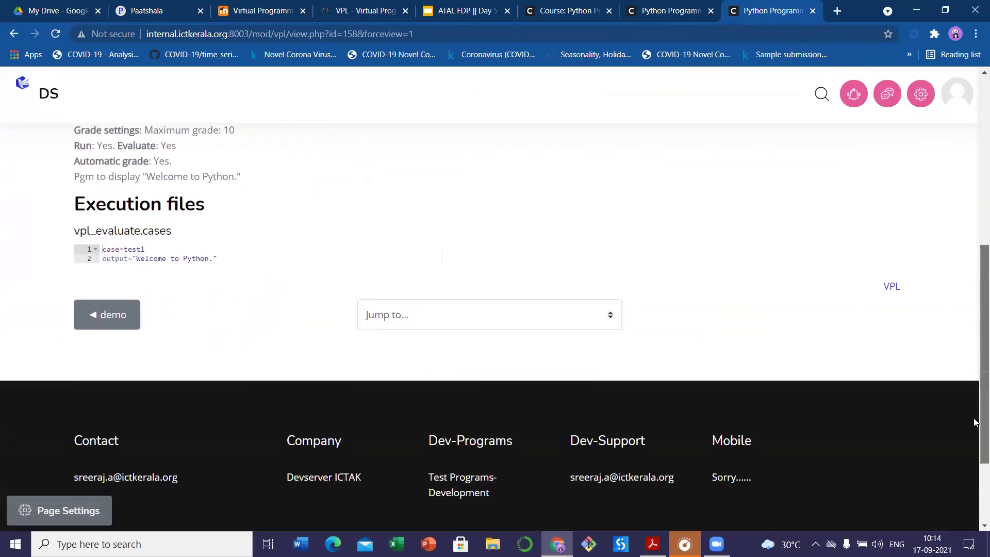
scroll(976, 397, "down", 3)
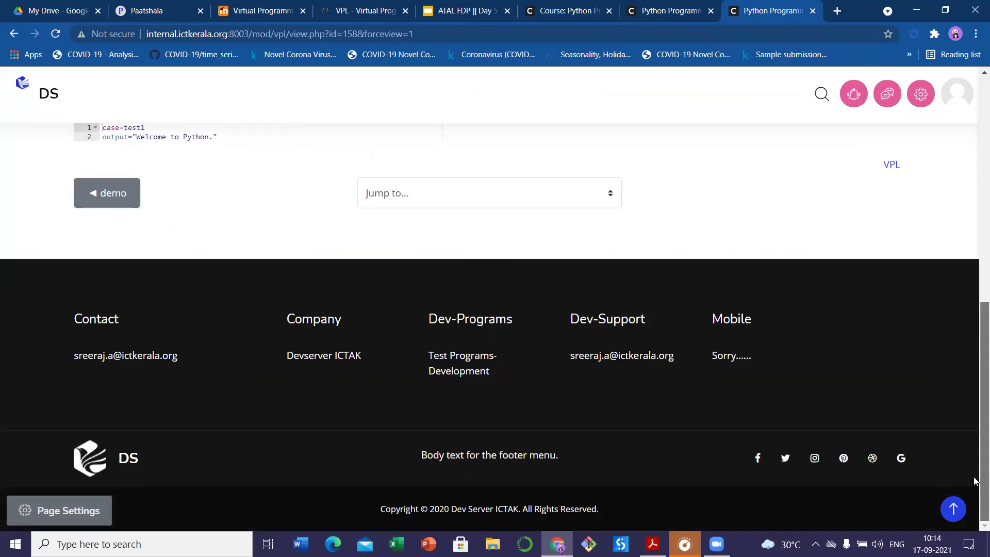
scroll(974, 442, "up", 3)
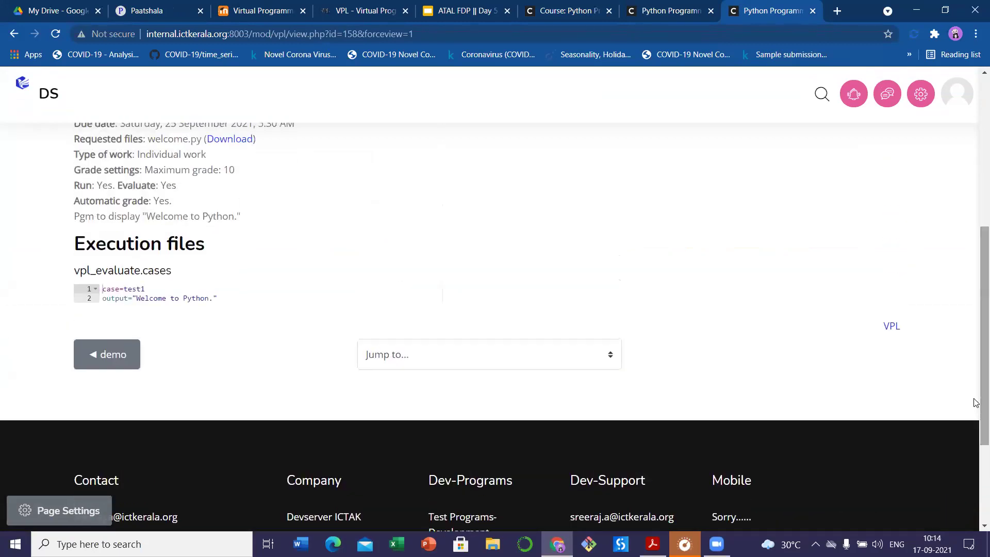
scroll(976, 352, "up", 3)
scroll(975, 376, "down", 3)
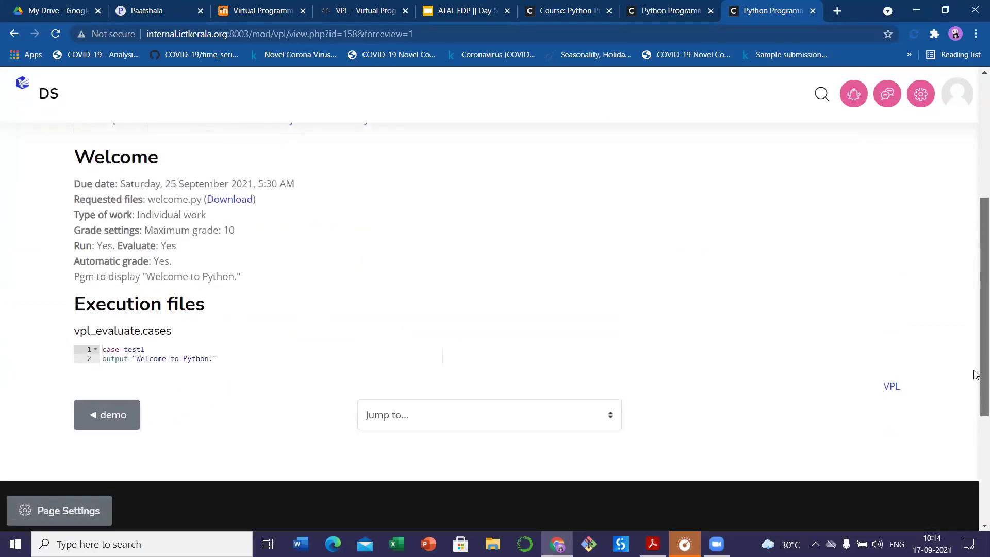
scroll(976, 379, "up", 3)
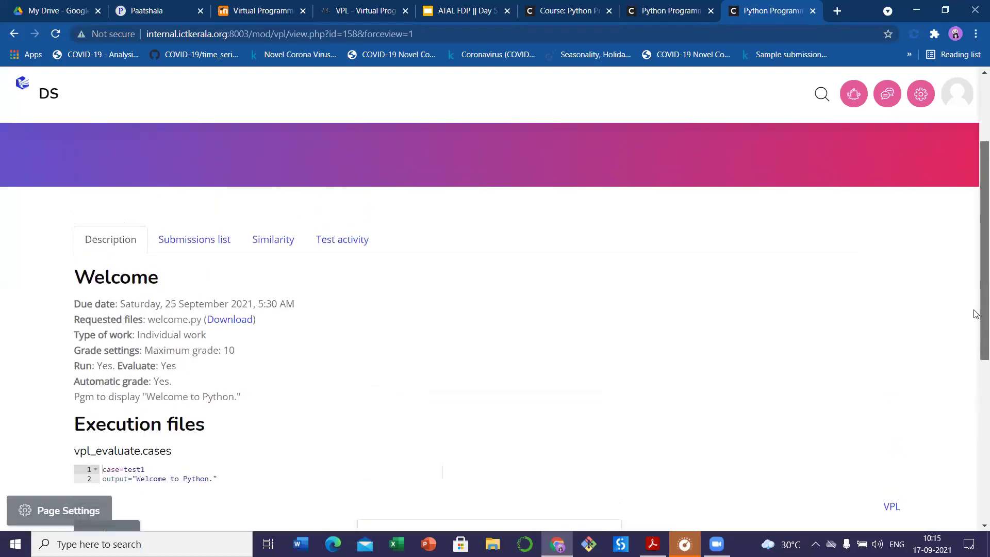
scroll(975, 380, "down", 3)
scroll(976, 380, "down", 2)
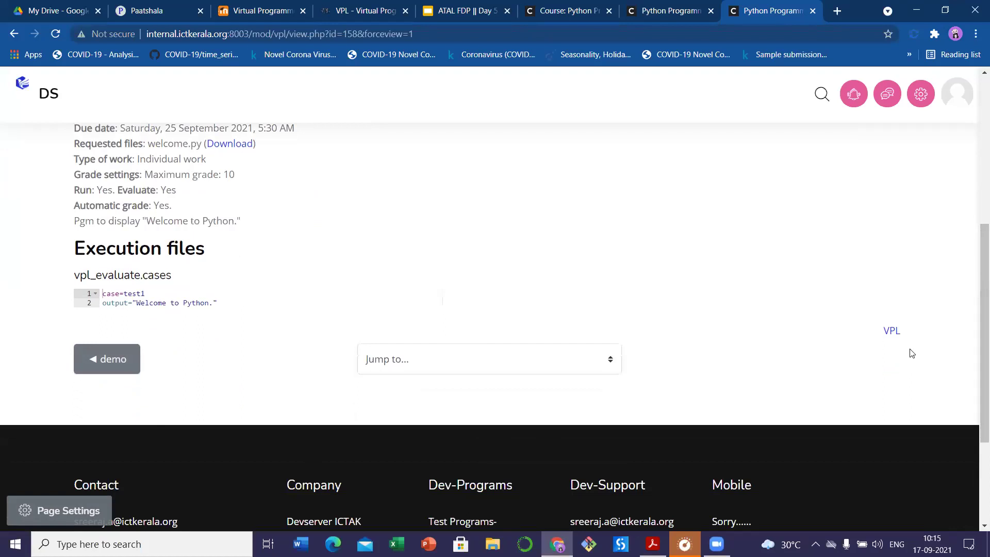
scroll(975, 392, "down", 1)
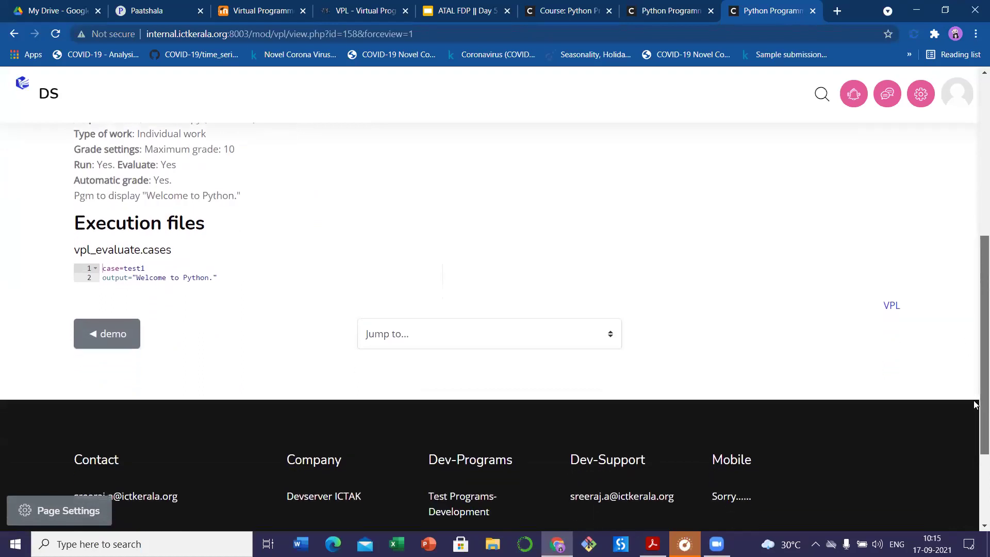
scroll(974, 392, "up", 4)
scroll(975, 392, "down", 9)
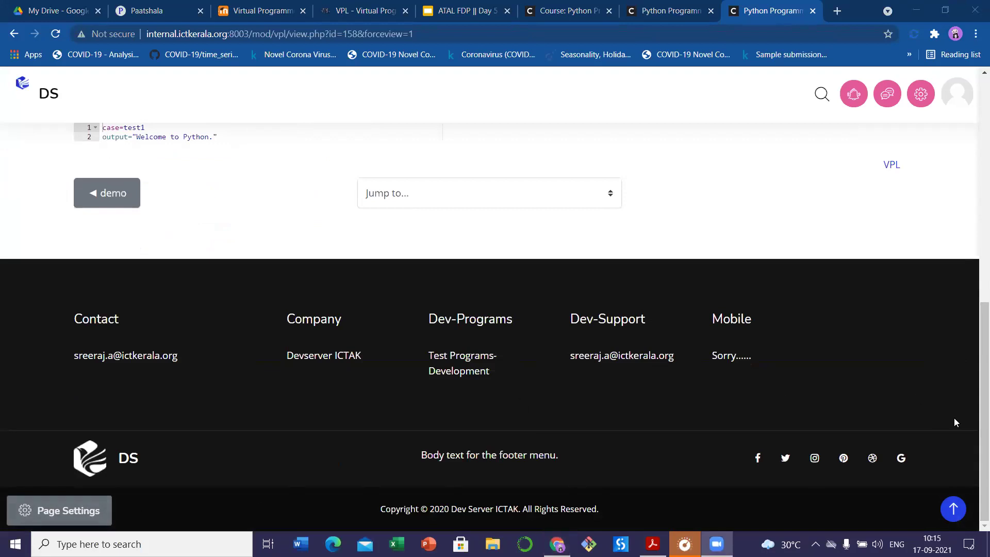
scroll(975, 412, "up", 3)
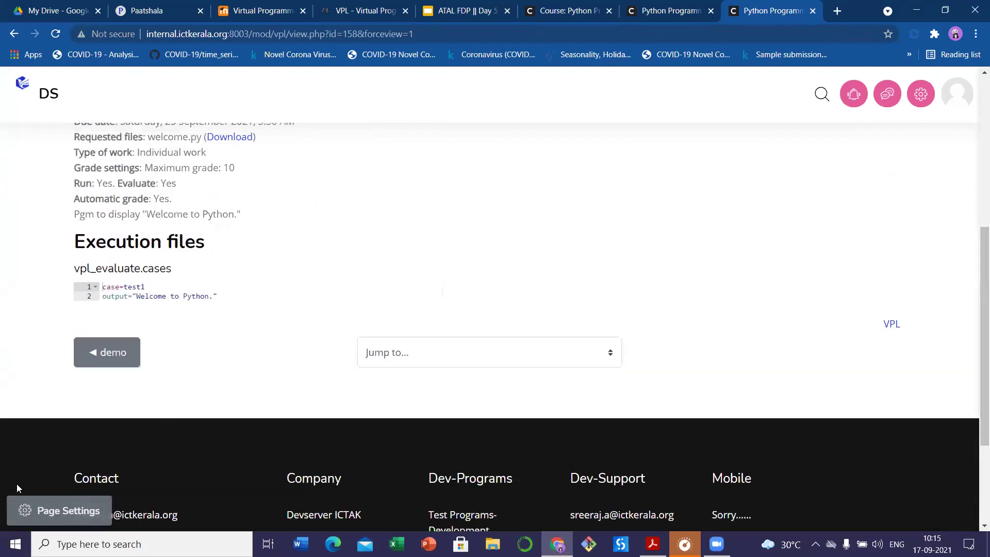
- In the Welcome vpl_evaluate.cases, move line 2's closing quote onto a new line 3 and save
left_click(56, 510)
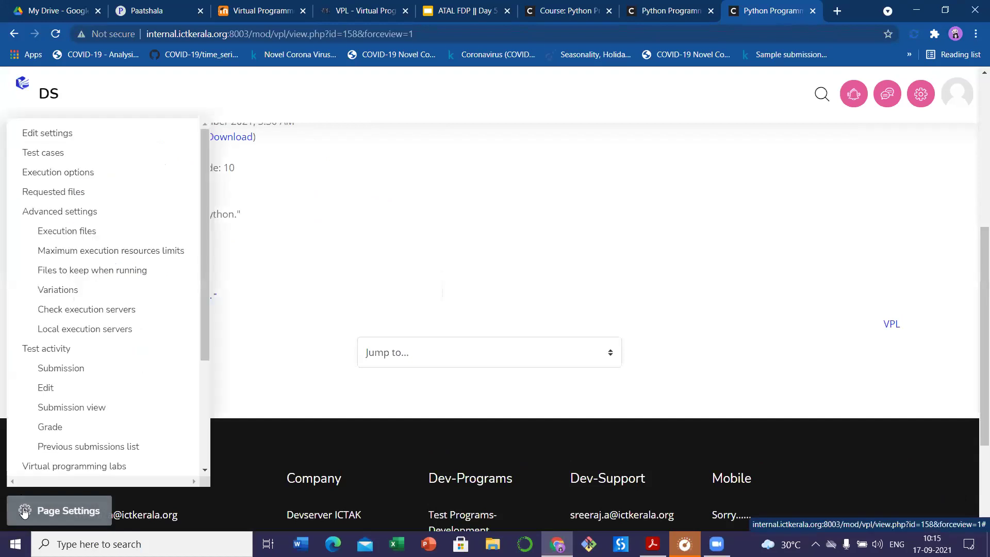
left_click(88, 153)
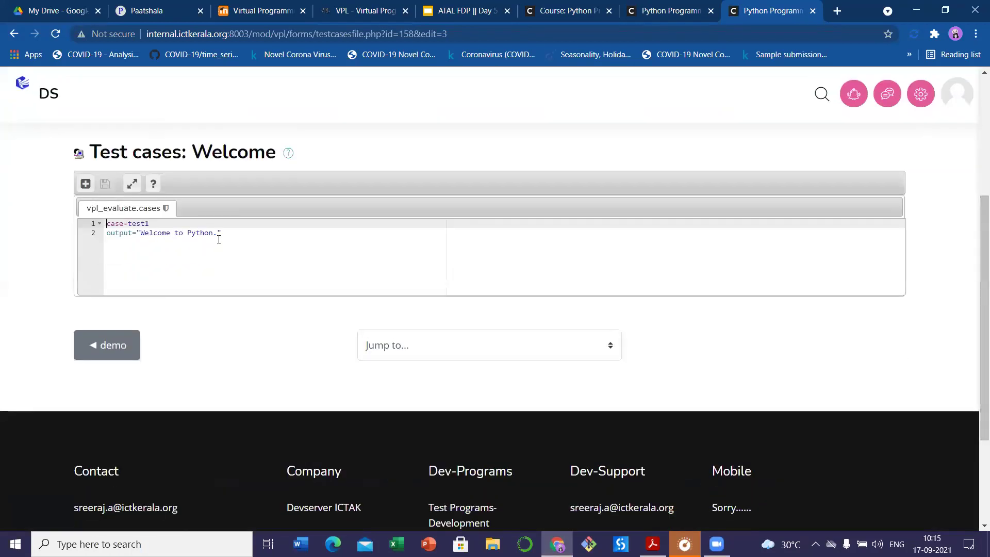
left_click(219, 237)
key("BackSpace")
key("Return")
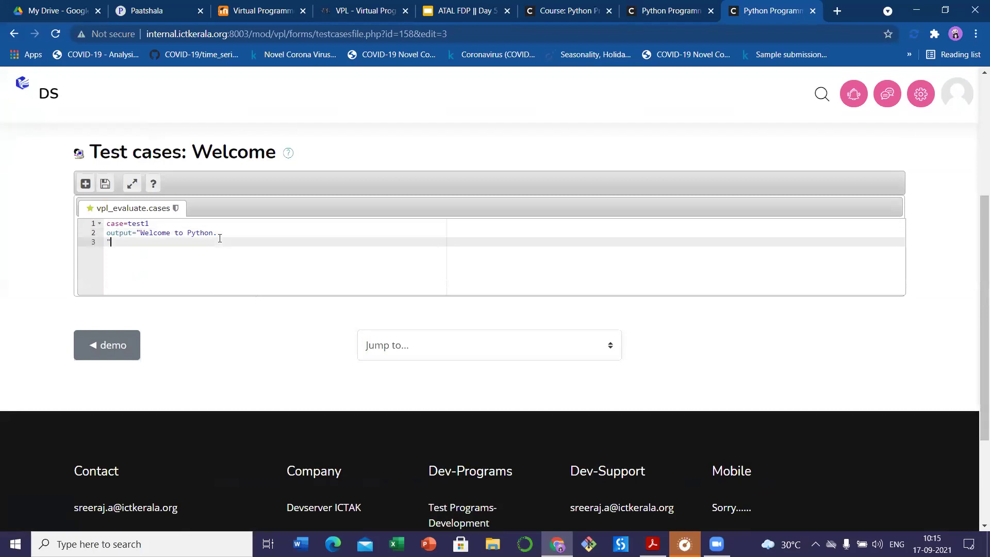
key("ctrl+s")
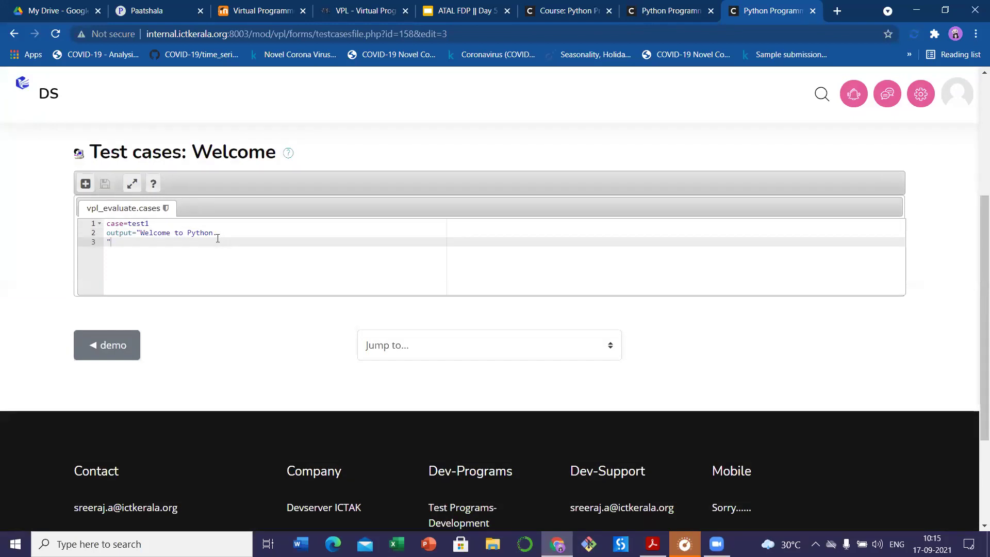
scroll(976, 220, "up", 3)
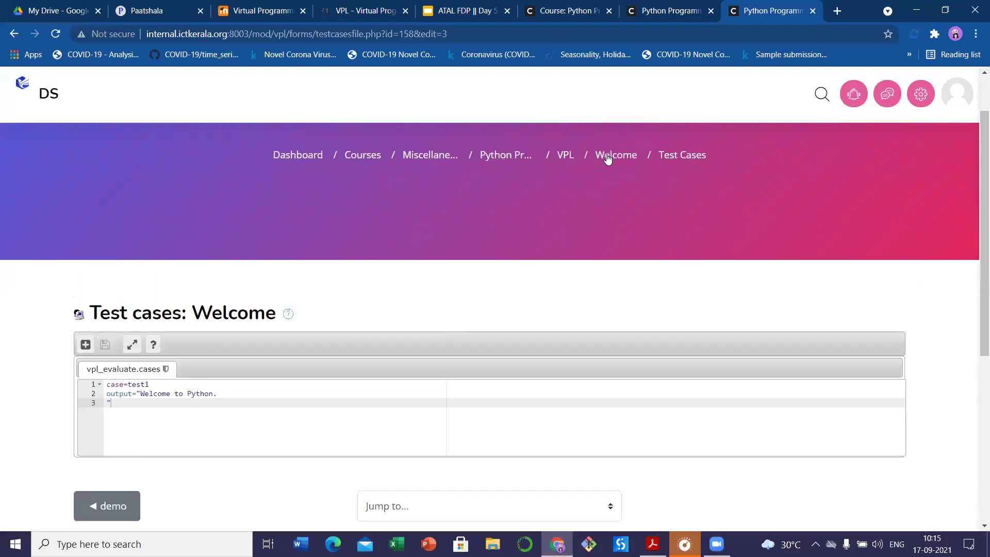
- Return to the Welcome page and open the test submission's welcome.py in the Edit tab
left_click(607, 158)
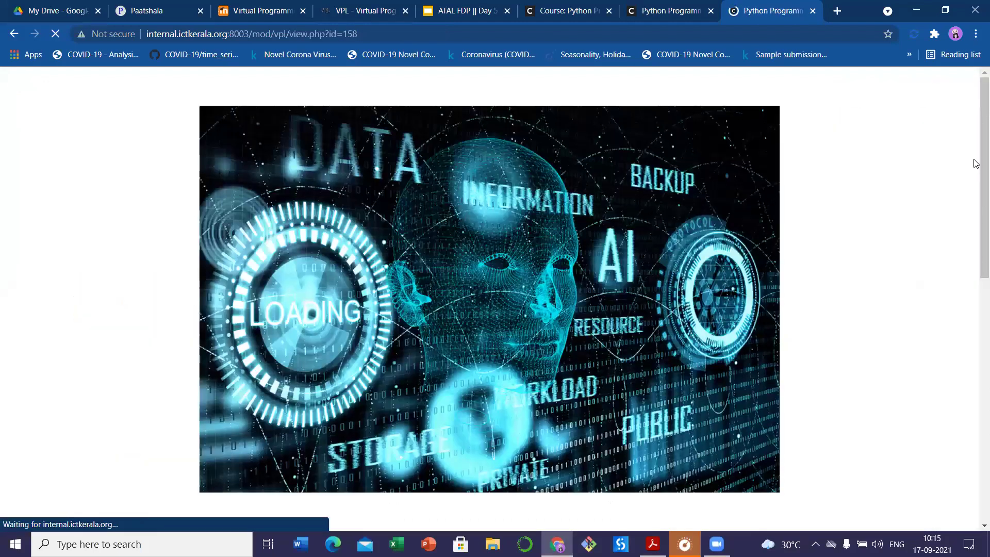
scroll(976, 285, "down", 3)
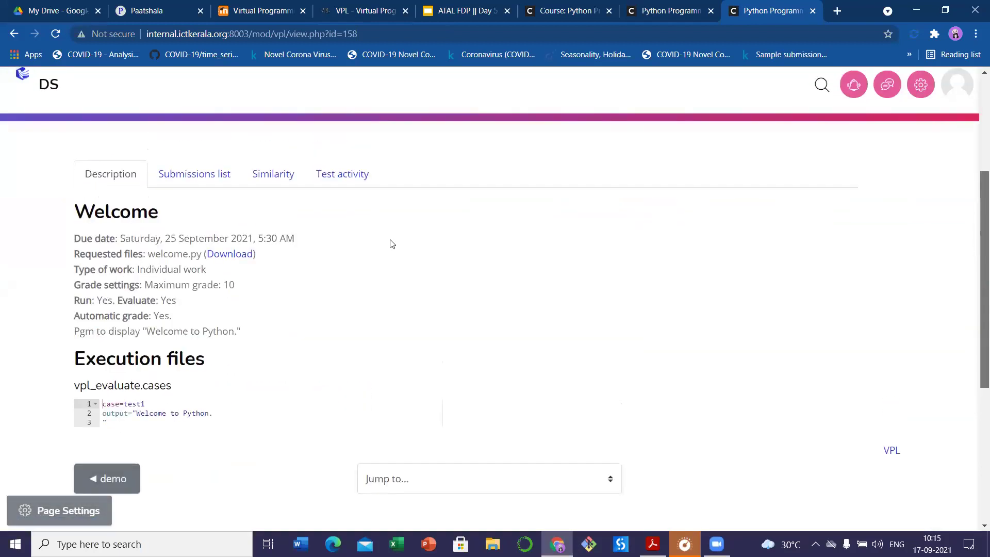
left_click(341, 189)
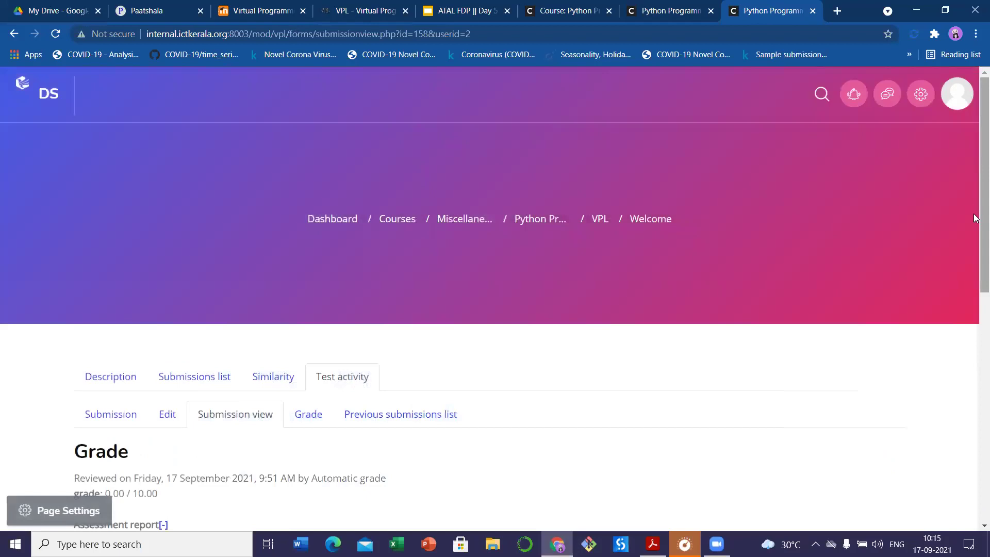
scroll(976, 263, "down", 4)
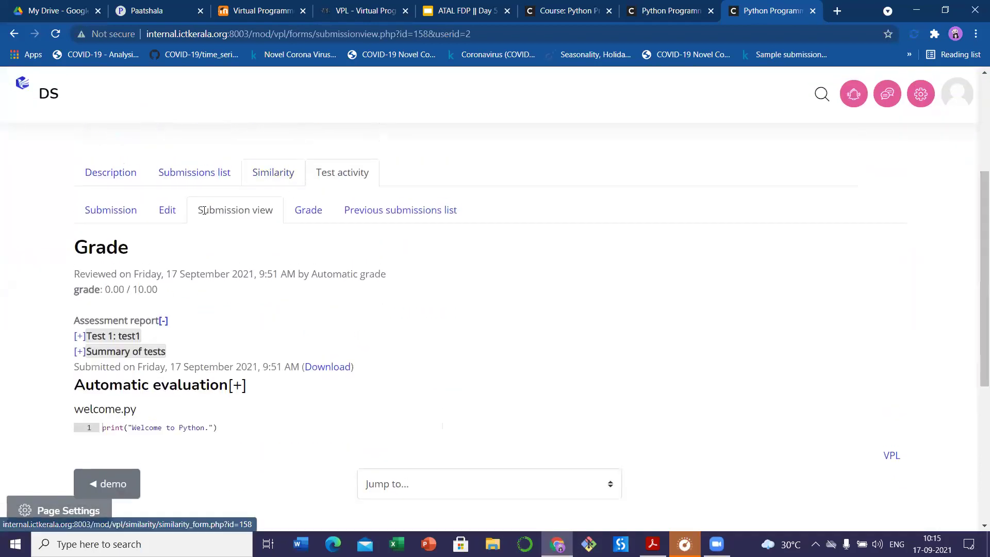
left_click(174, 213)
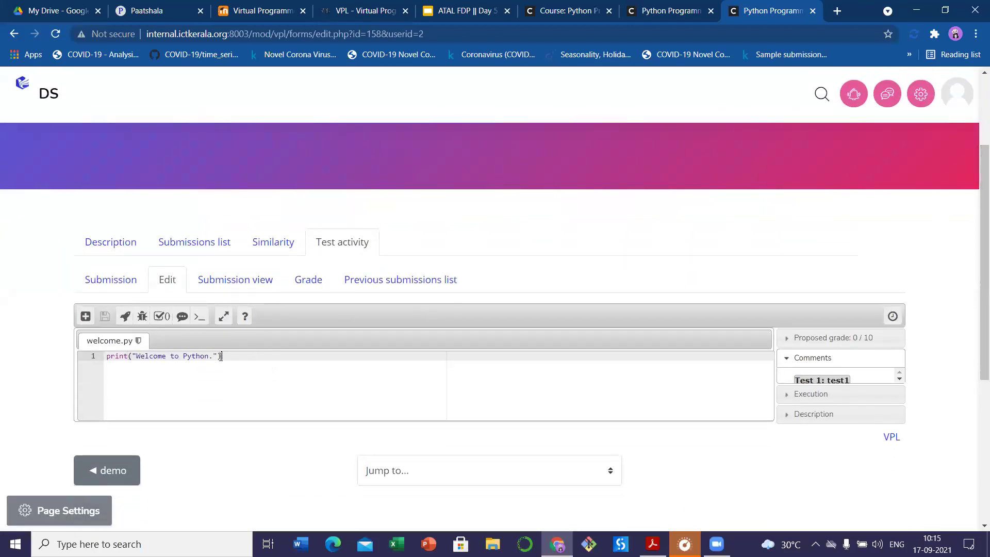
- Re-evaluate welcome.py, now getting a proposed grade of 10 / 10
left_click(163, 316)
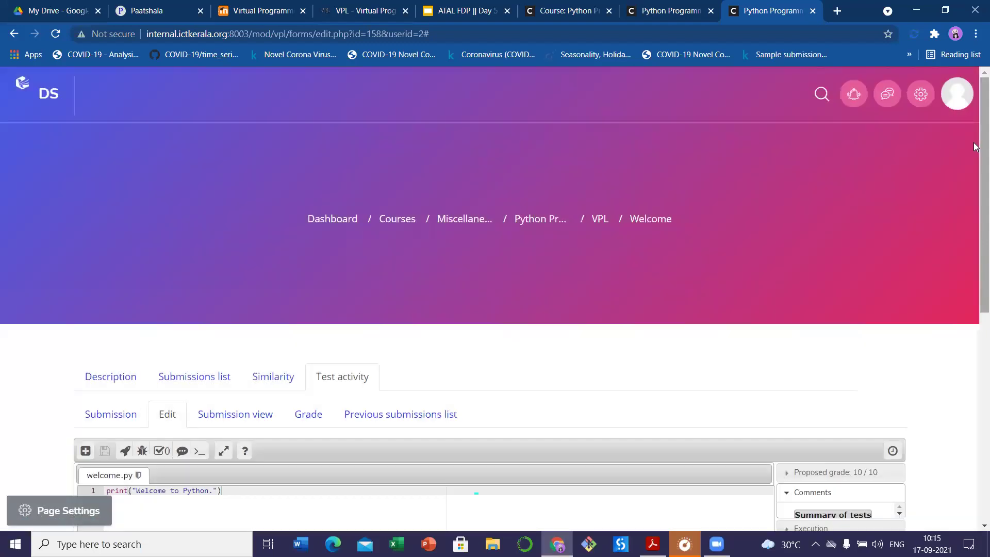
left_click_drag(974, 147, 974, 224)
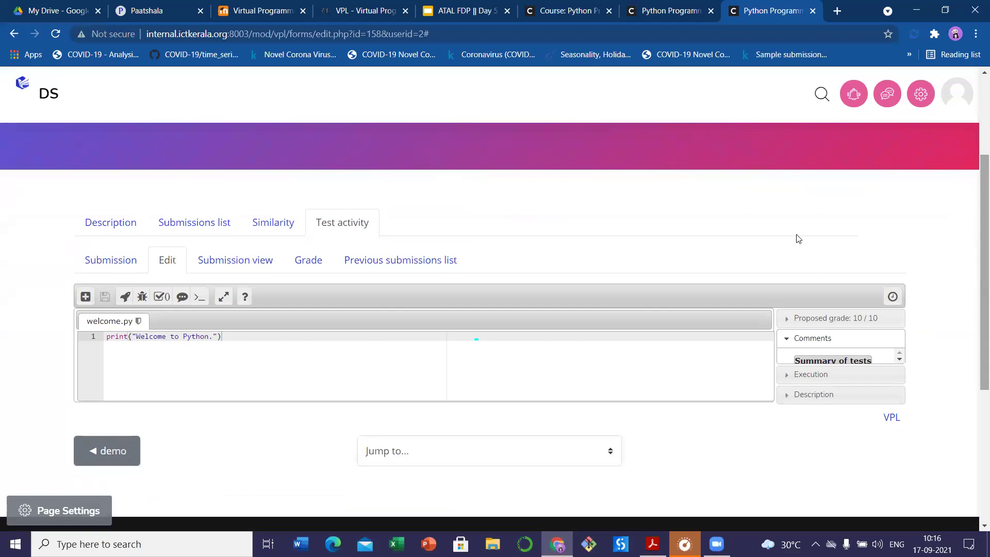
scroll(975, 216, "up", 2)
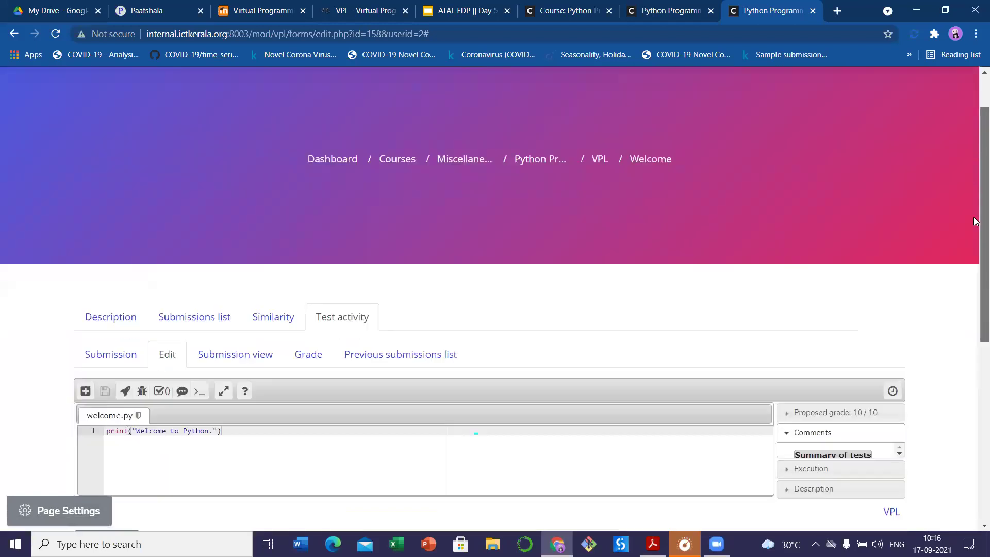
scroll(975, 221, "down", 1)
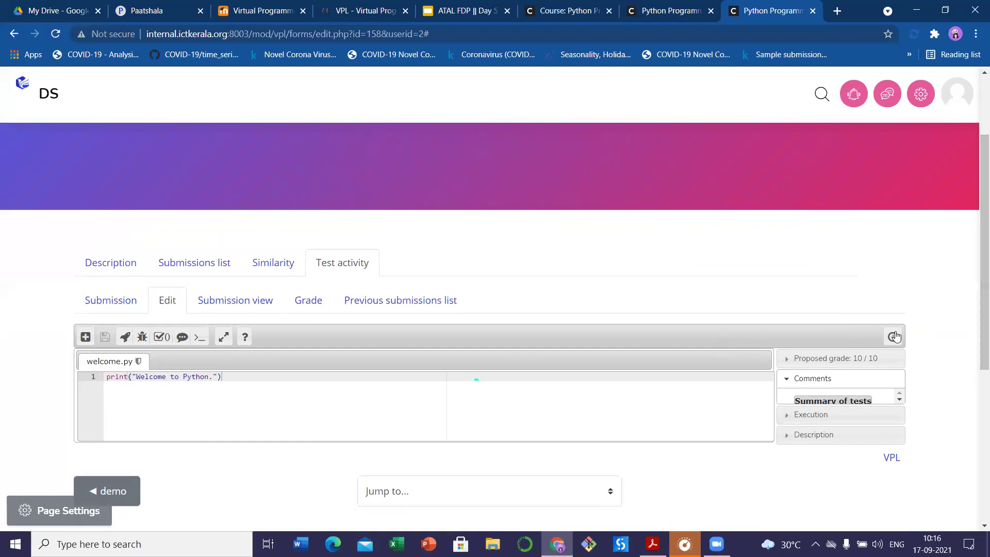
left_click(327, 309)
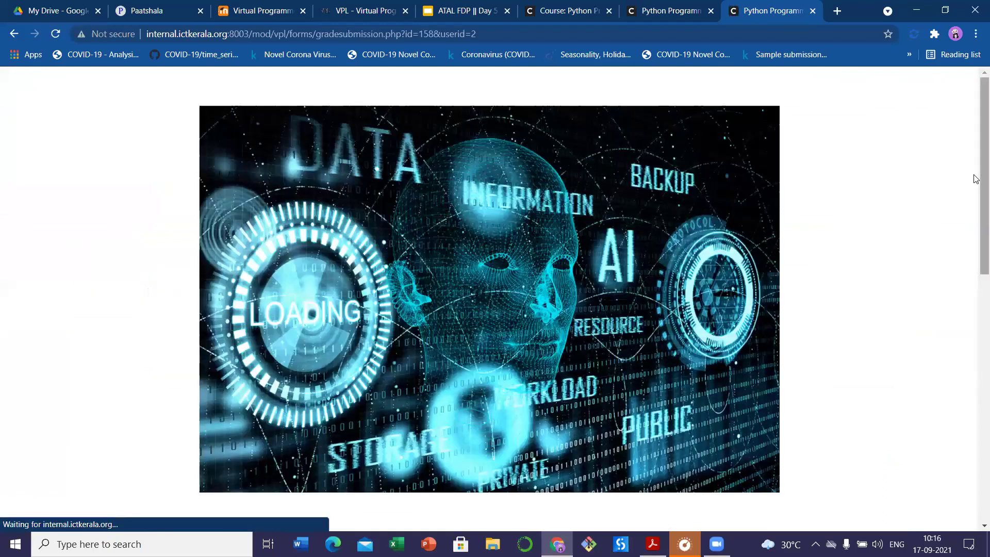
- Scroll the grading page to see grade 10 and the '1 test run, 1 test passed' comment
scroll(556, 306, "down", 4)
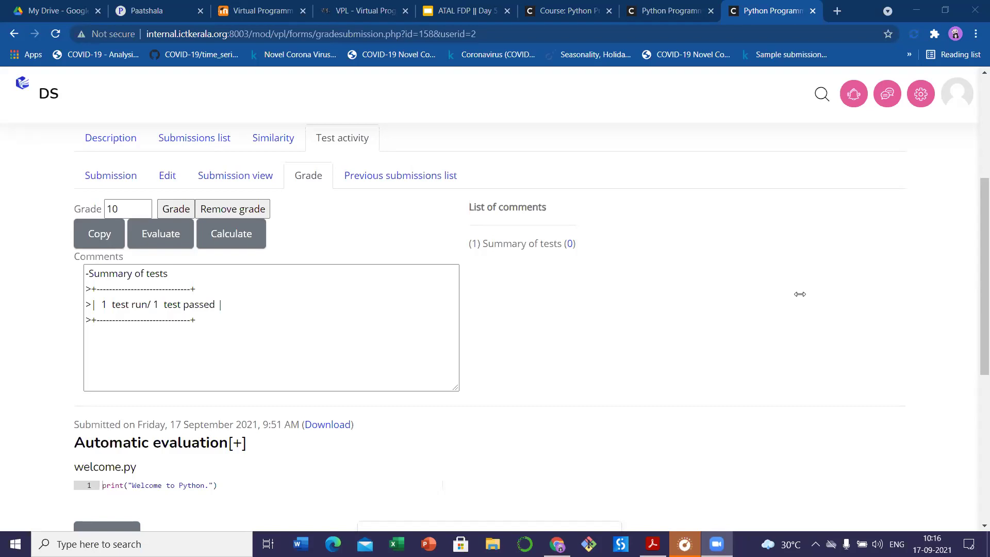
scroll(977, 297, "up", 5)
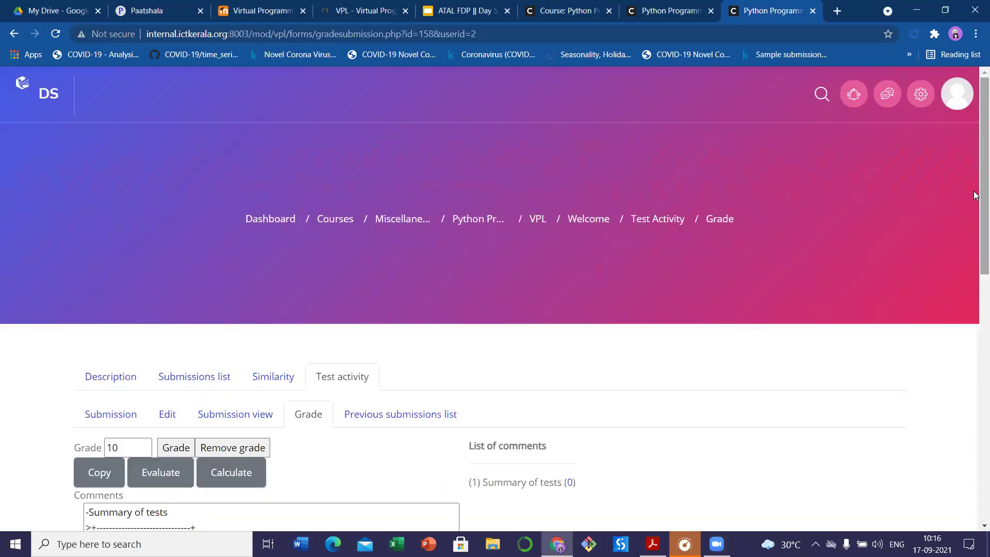
- Look at the Switch role to... page, then log out of the admin account
left_click(955, 106)
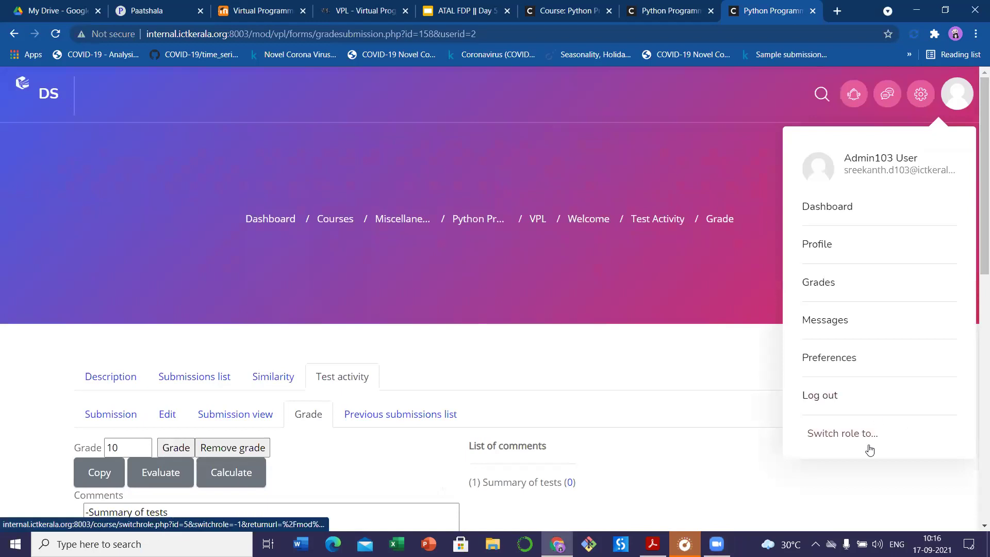
left_click(858, 432)
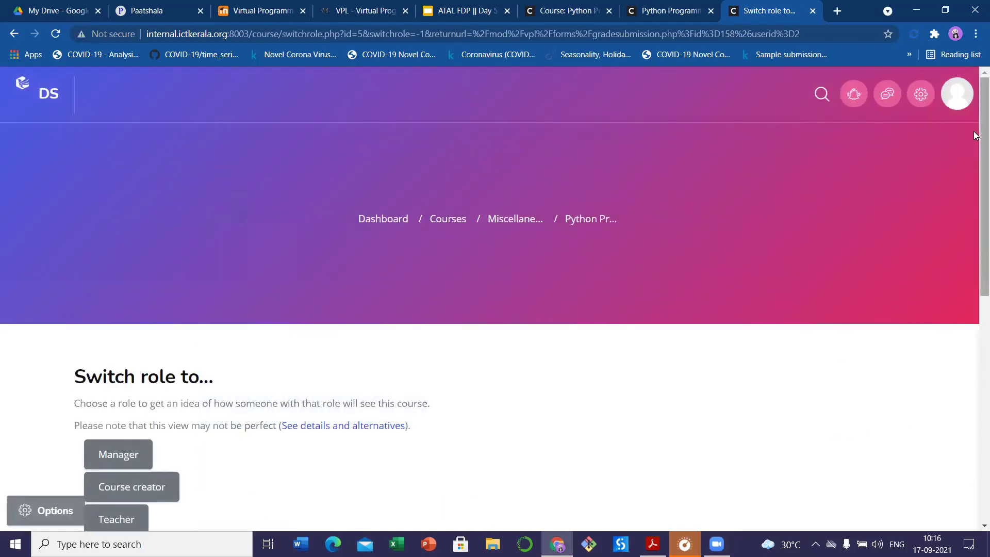
scroll(975, 153, "down", 2)
scroll(974, 153, "up", 2)
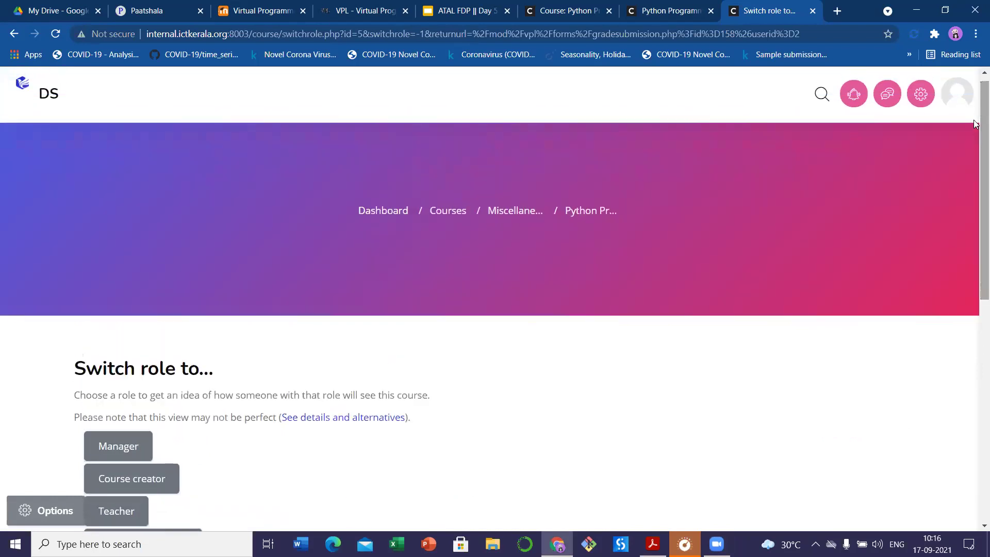
left_click(956, 95)
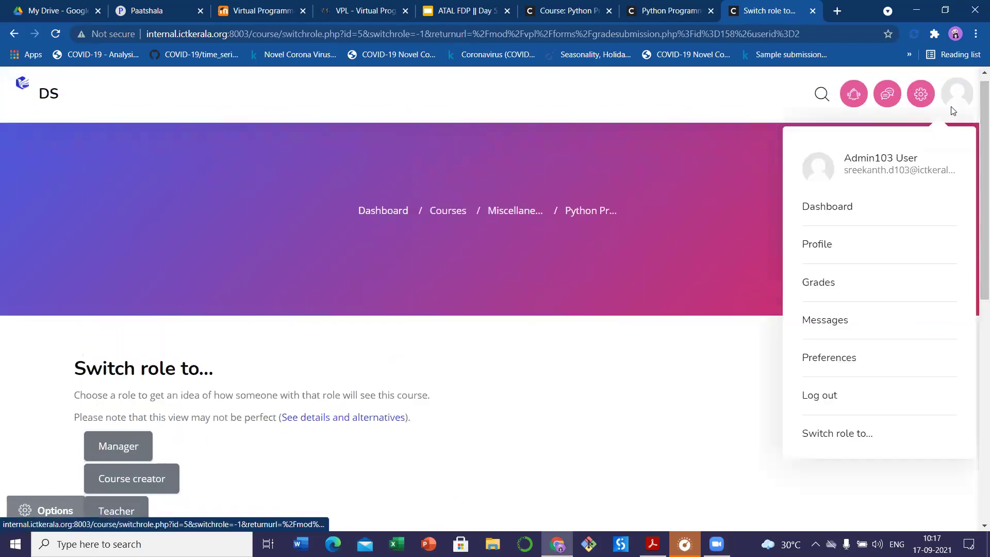
left_click(840, 400)
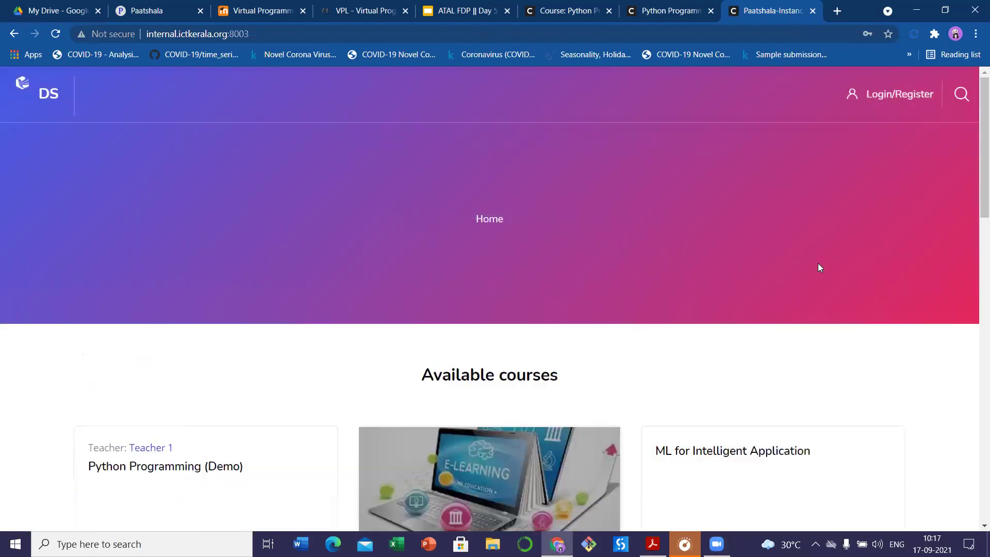
scroll(975, 265, "down", 4)
scroll(953, 190, "up", 4)
- Log back in on the login page with the student's username and password
left_click(909, 92)
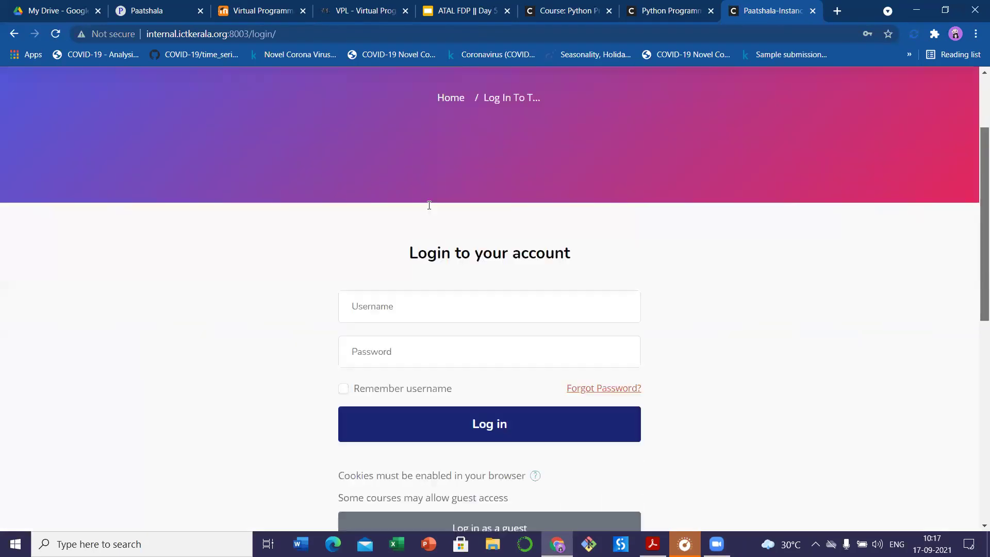
scroll(429, 205, "down", 2)
left_click(429, 205)
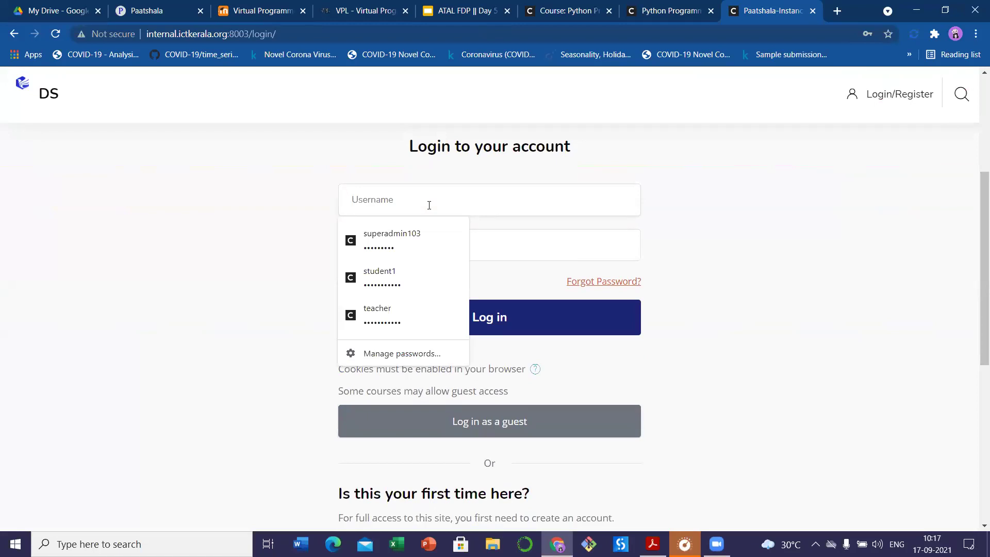
type("praveen")
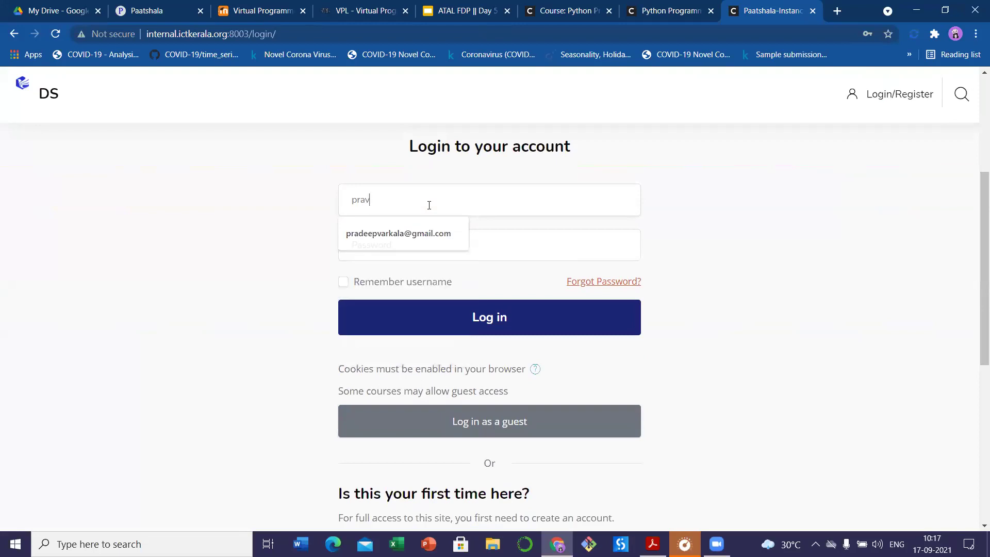
left_click(408, 241)
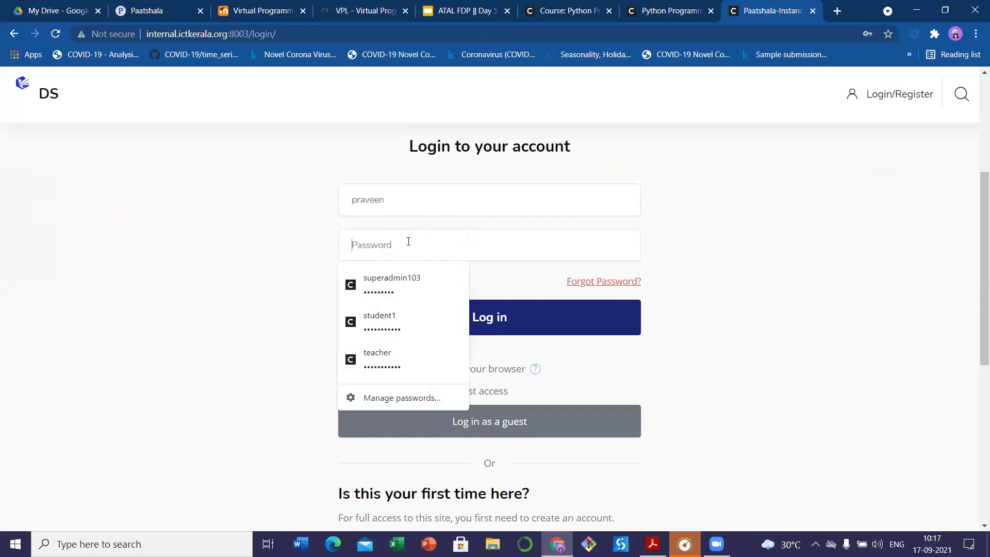
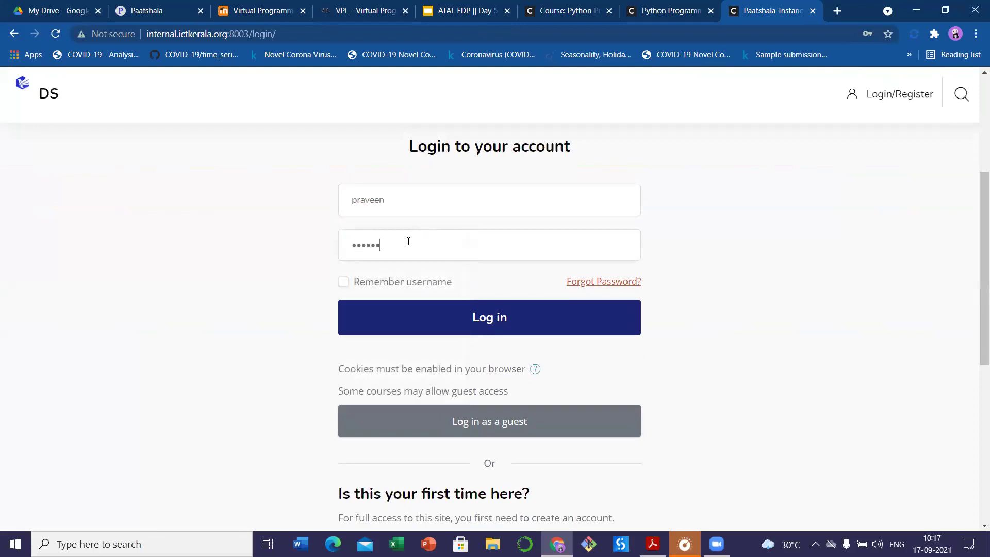
left_click(497, 327)
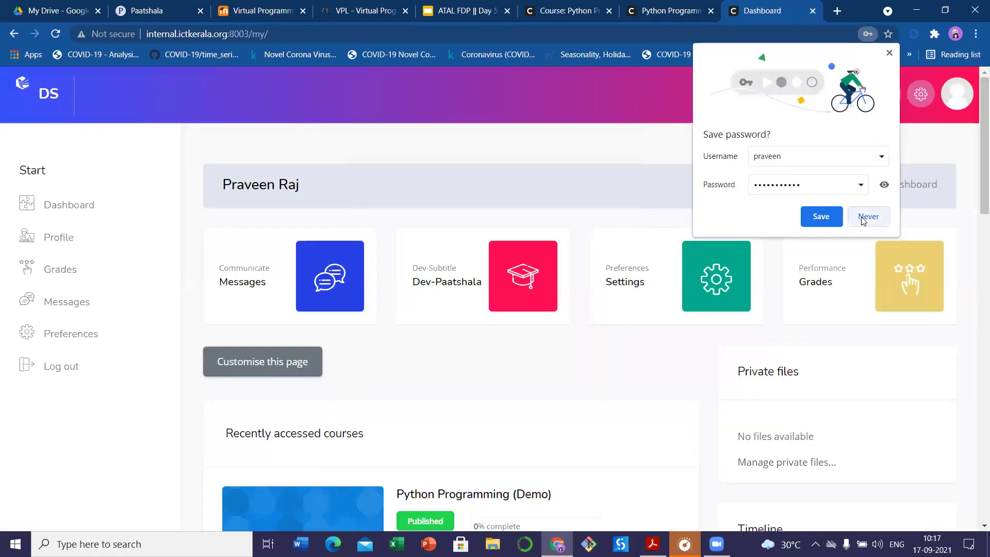
- Open the Python Programming (Demo) course and the Welcome activity in its VPL section
left_click_drag(979, 175, 592, 223)
scroll(321, 227, "down", 3)
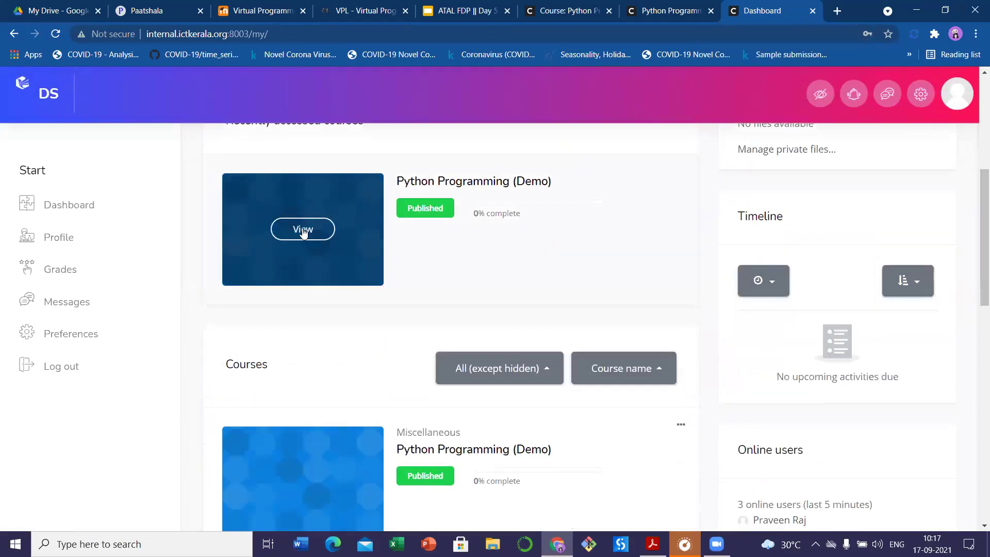
left_click(303, 230)
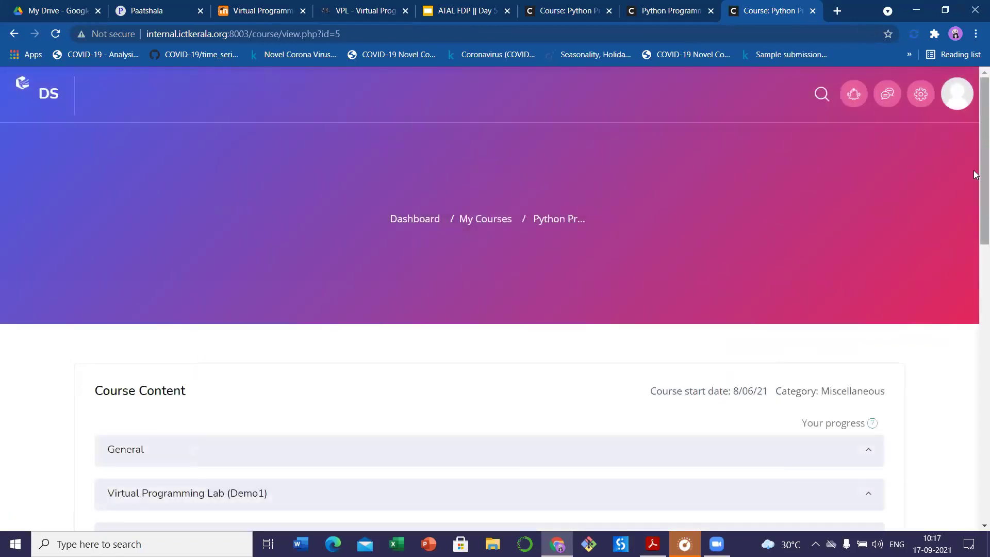
scroll(976, 248, "down", 5)
scroll(976, 309, "down", 5)
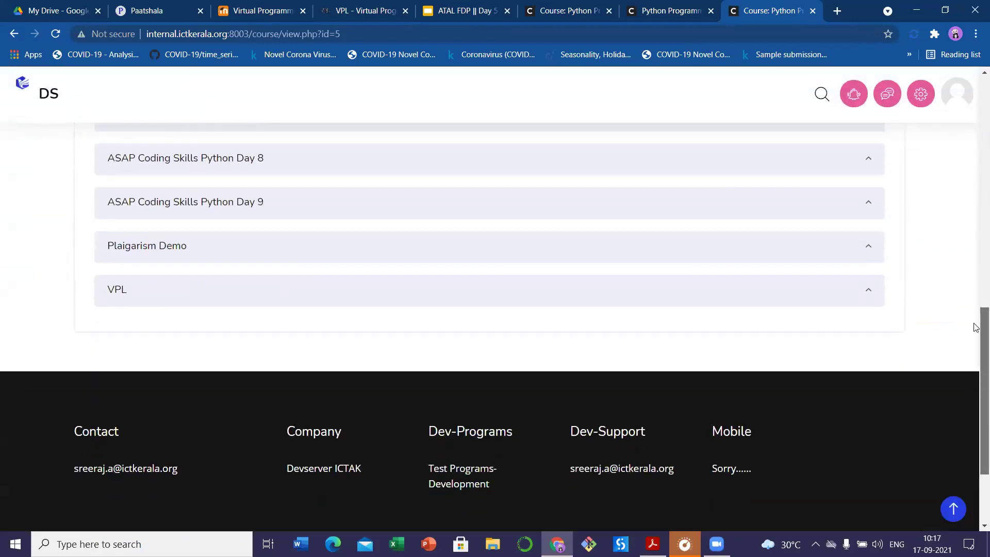
left_click(859, 291)
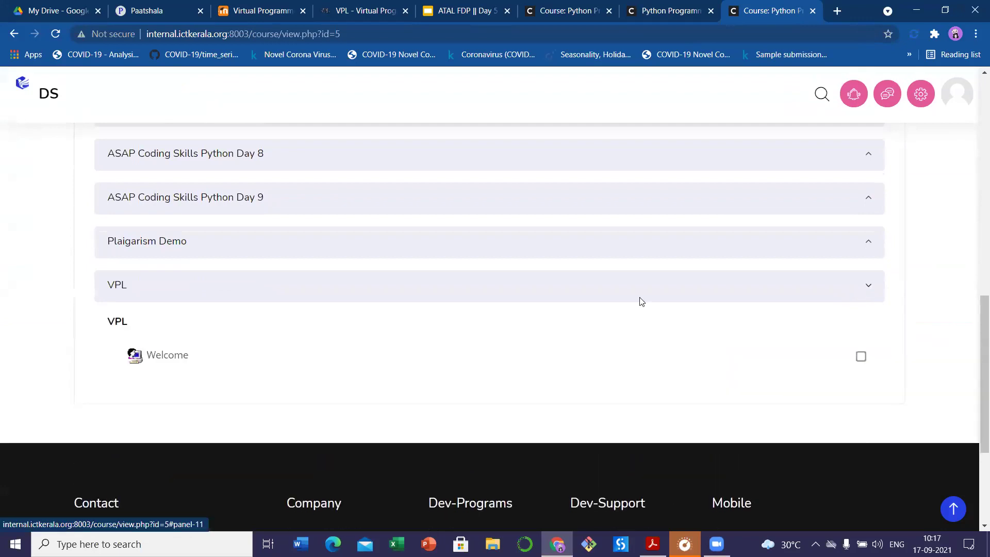
left_click(168, 356)
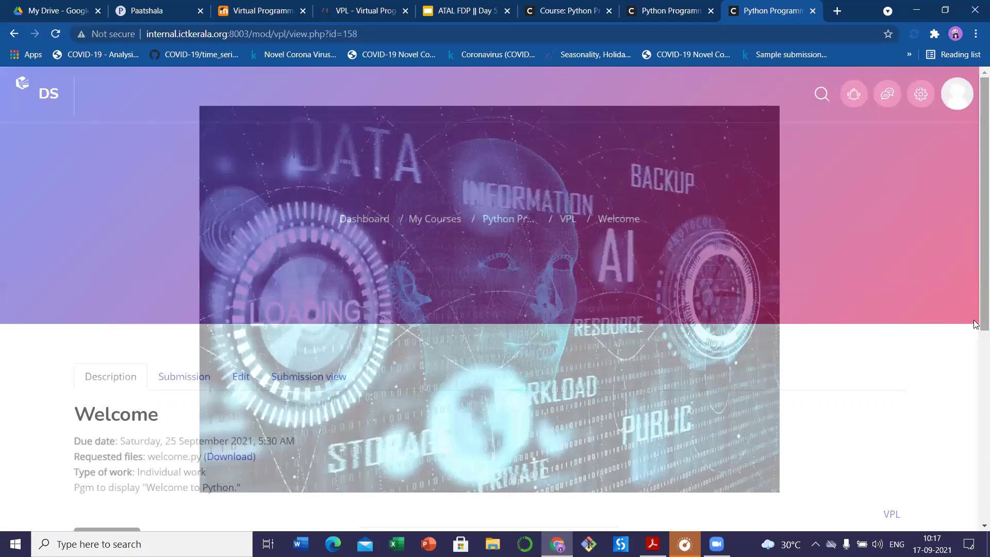
- Check the Welcome submission form and description, then open the code editor
scroll(974, 317, "down", 3)
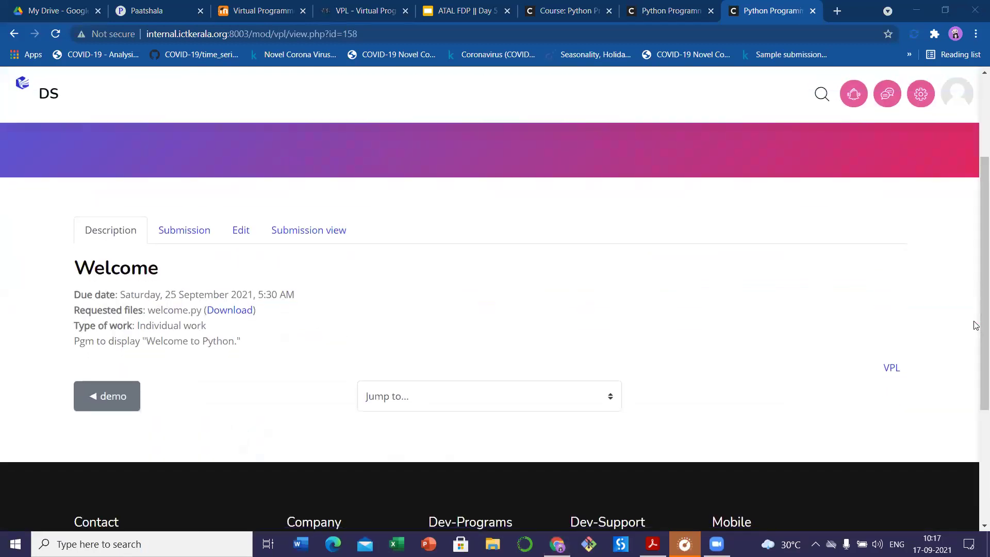
left_click(185, 246)
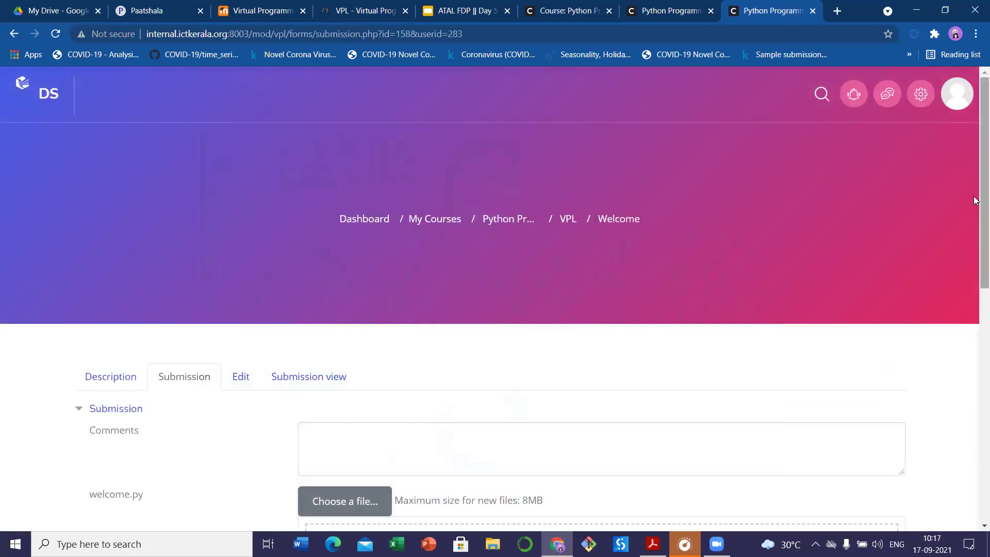
scroll(975, 221, "down", 5)
scroll(975, 245, "up", 3)
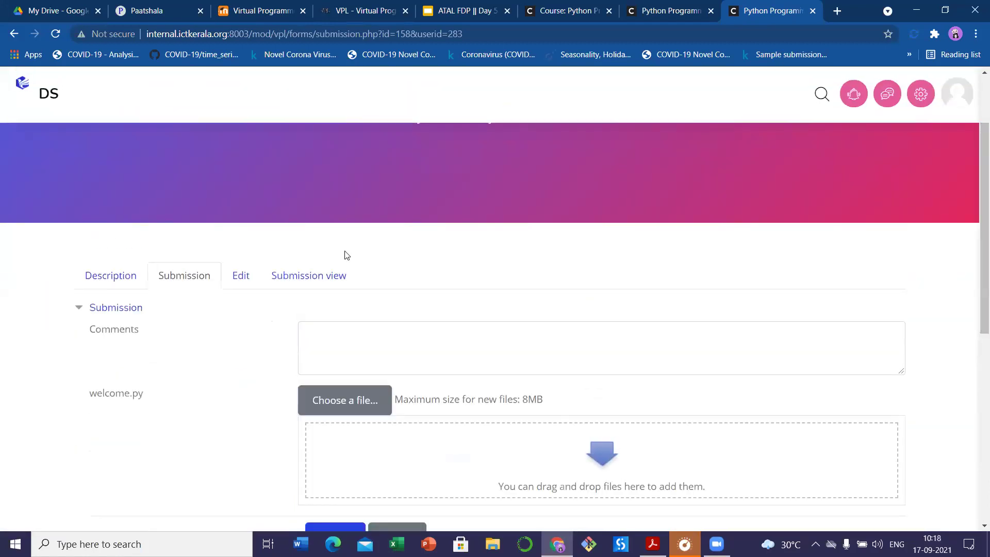
left_click(111, 279)
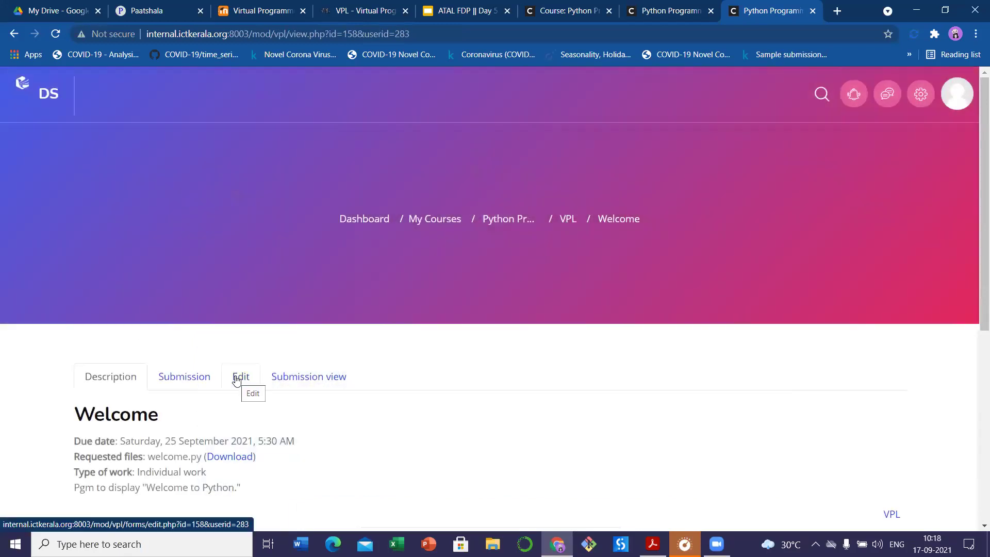
scroll(976, 264, "down", 2)
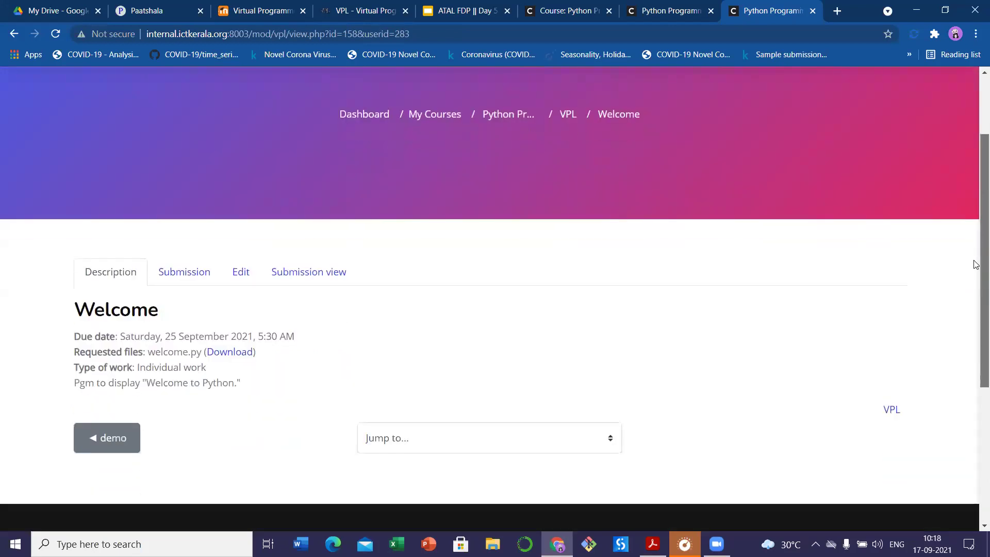
left_click(240, 265)
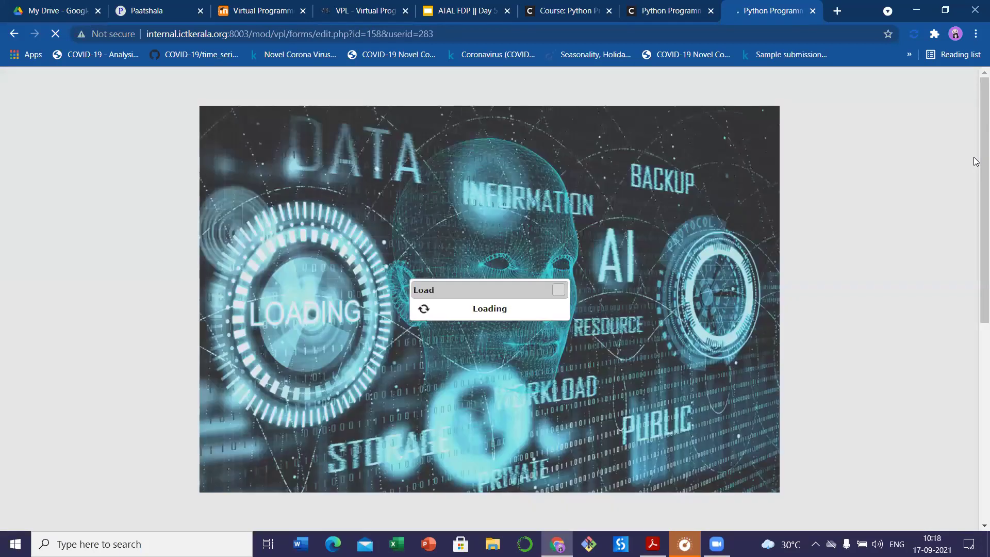
- Write print("Welcome to Python.") in welcome.py, save and evaluate it for 10/10
scroll(977, 229, "down", 3)
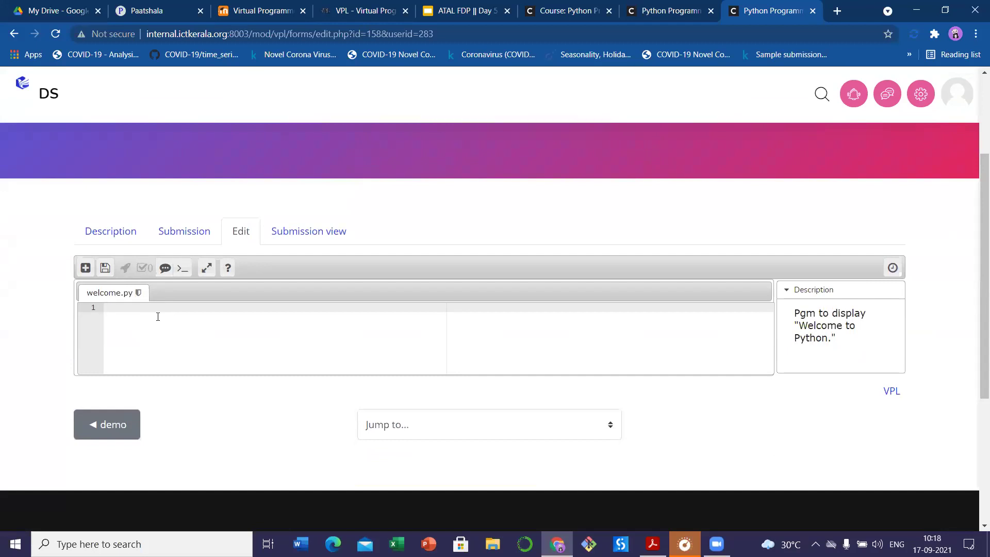
type("print")
type("(\"We")
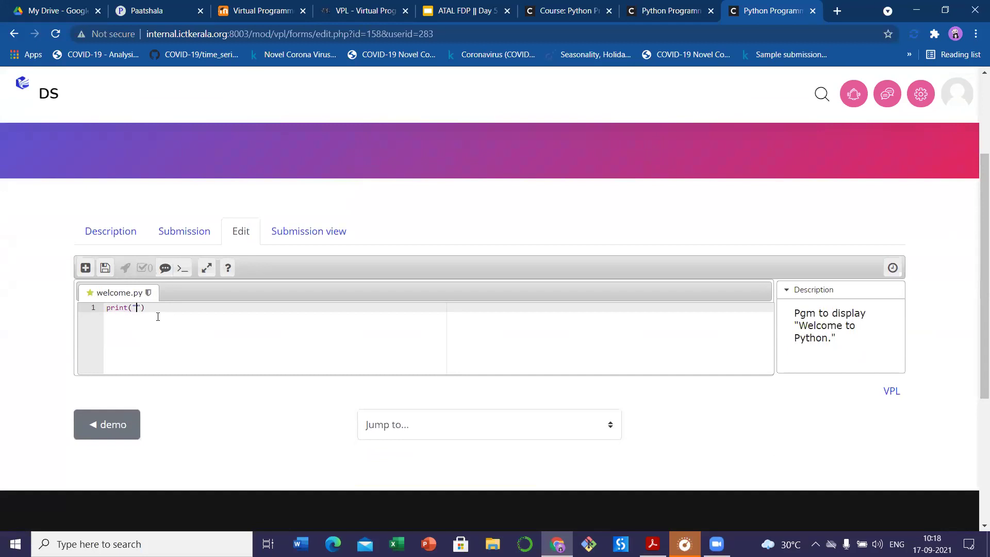
type("lcome to Python.")
left_click(105, 268)
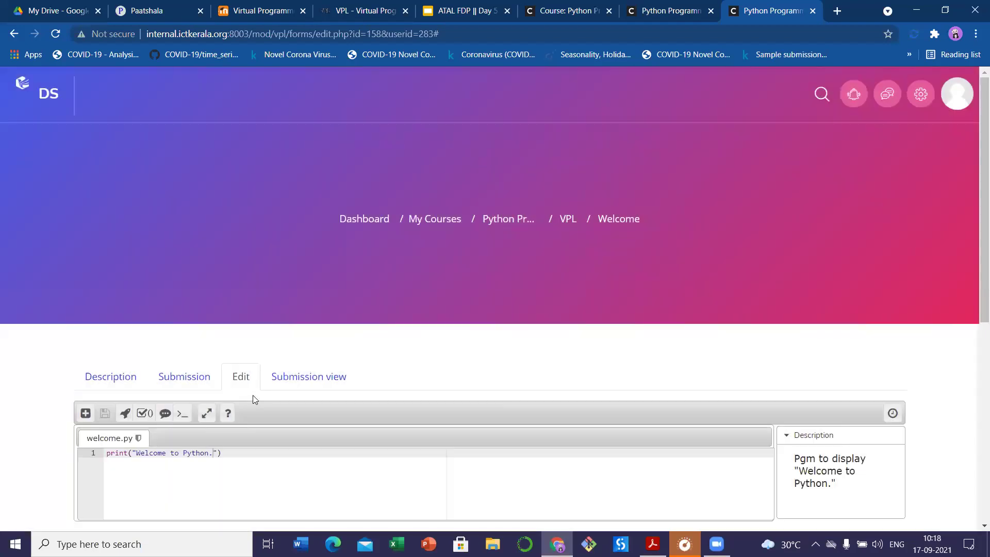
left_click_drag(983, 234, 984, 302)
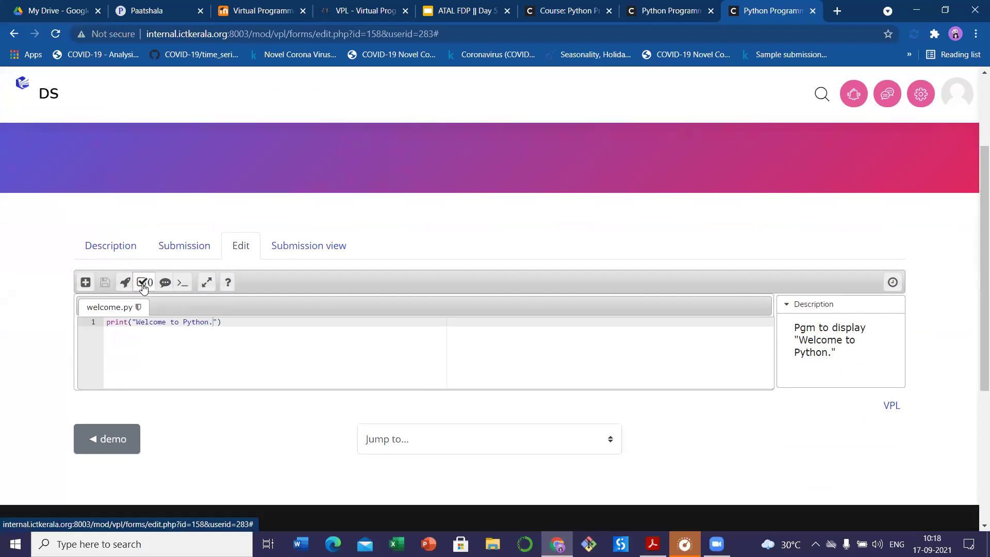
left_click(142, 282)
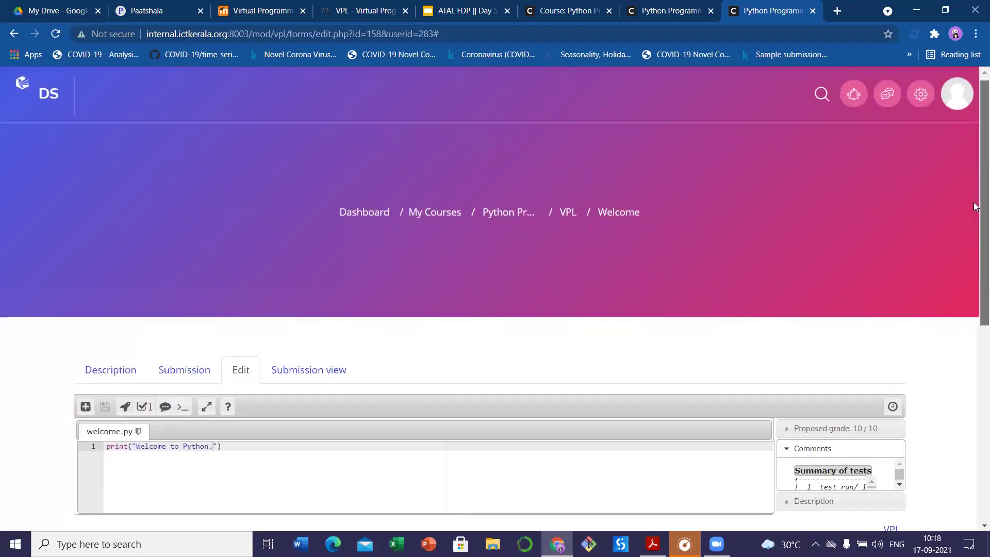
scroll(974, 165, "down", 3)
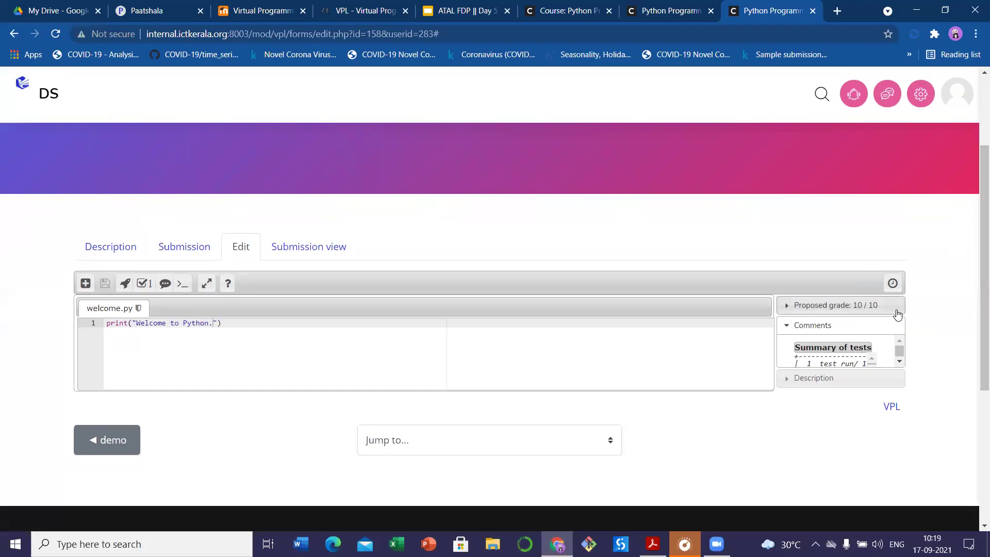
left_click(335, 248)
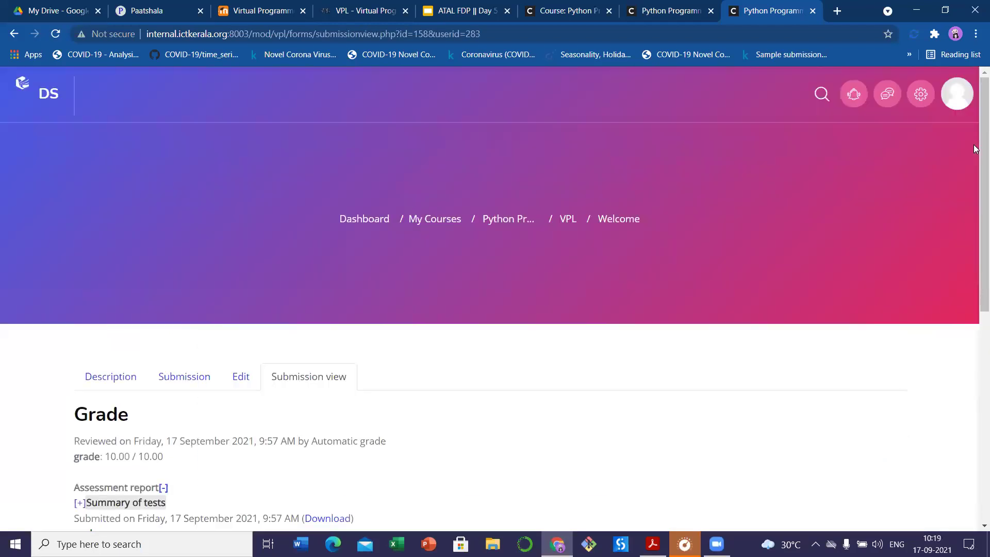
- Reopen the welcome.py submission in the Edit tab's code editor
left_click_drag(974, 149, 974, 232)
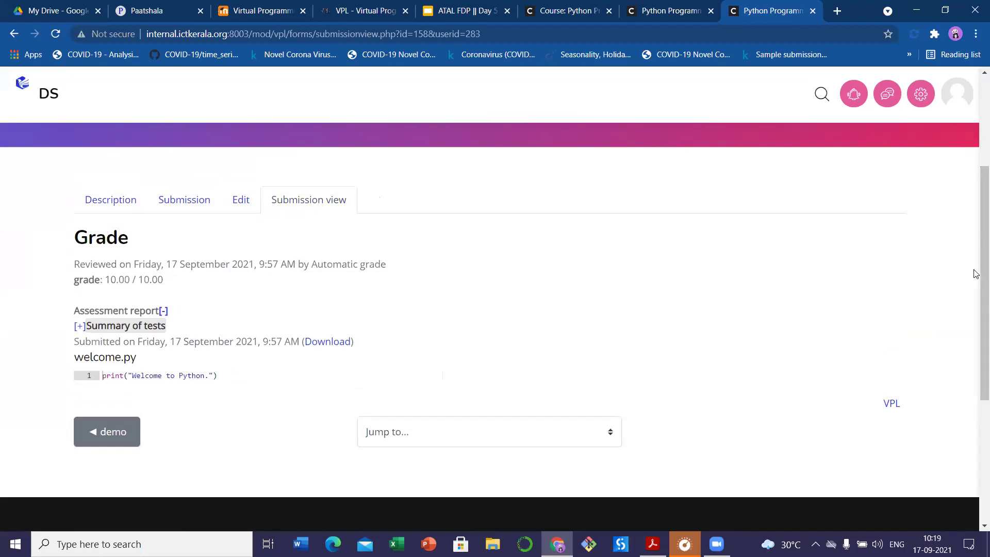
left_click_drag(974, 278, 974, 240)
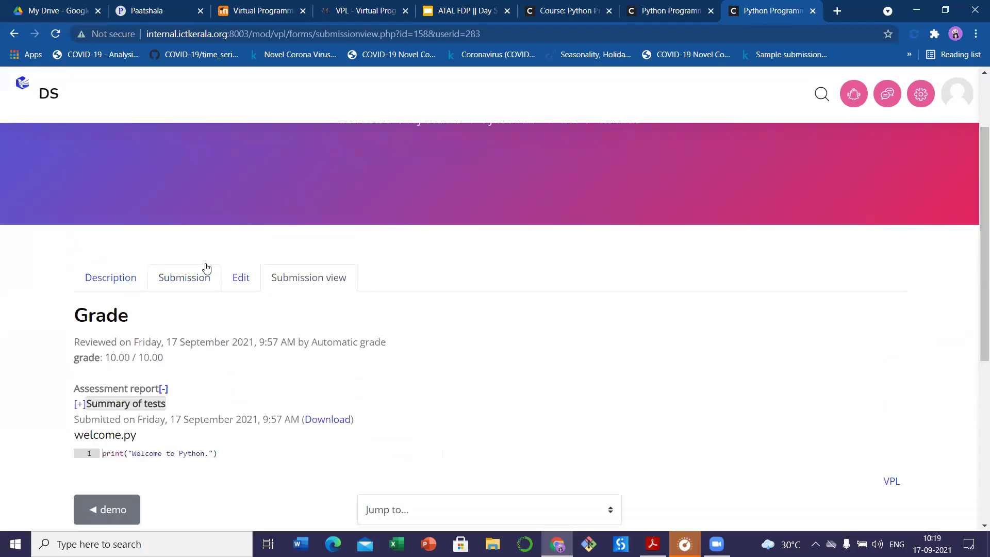
left_click(239, 278)
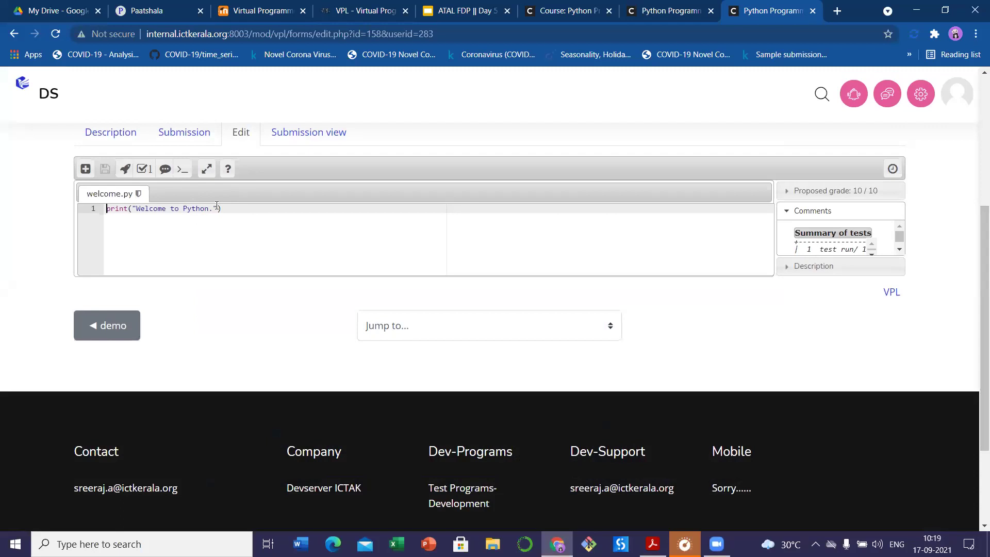
- Delete the period after Python, save welcome.py and evaluate it, dropping the grade to 0/10
left_click(213, 207)
key("BackSpace")
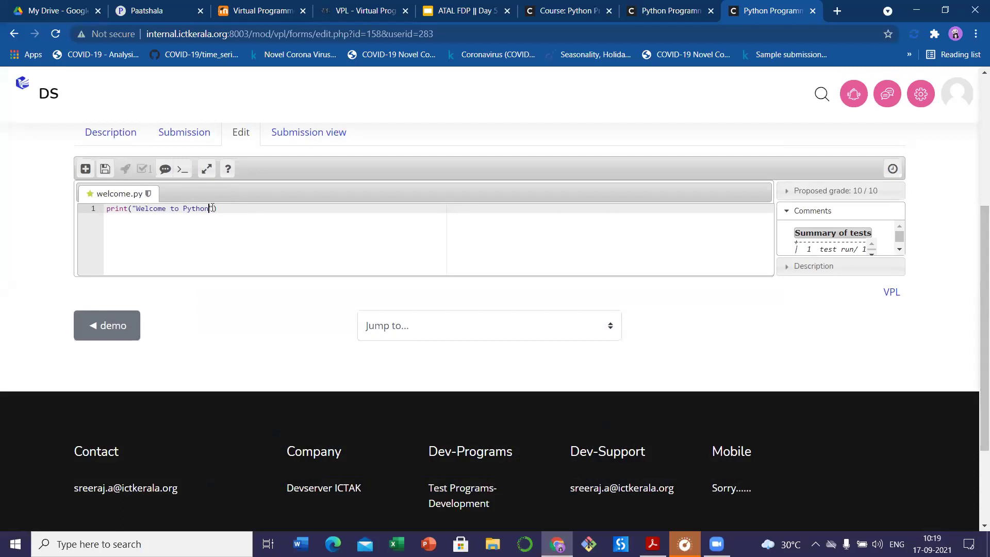
left_click(105, 168)
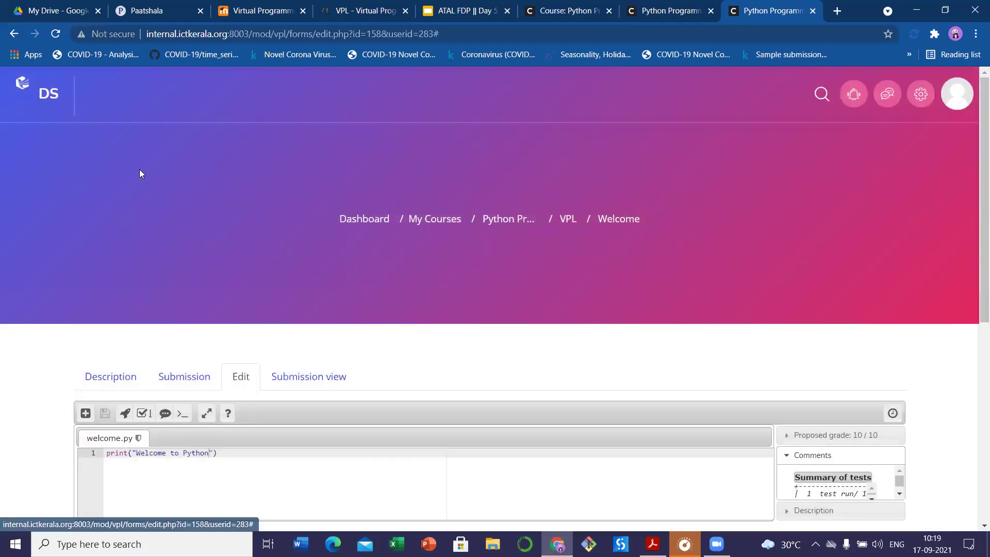
left_click(144, 413)
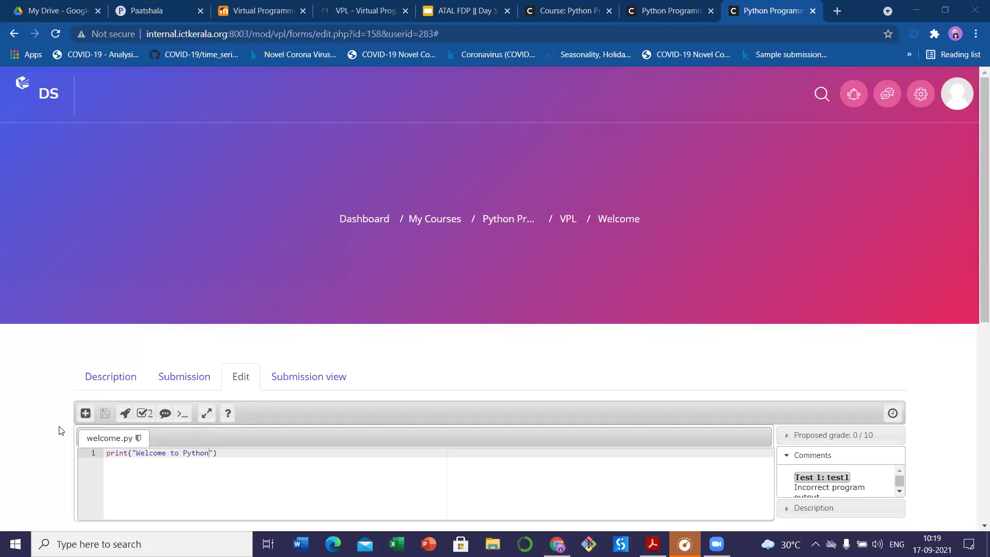
left_click(683, 460)
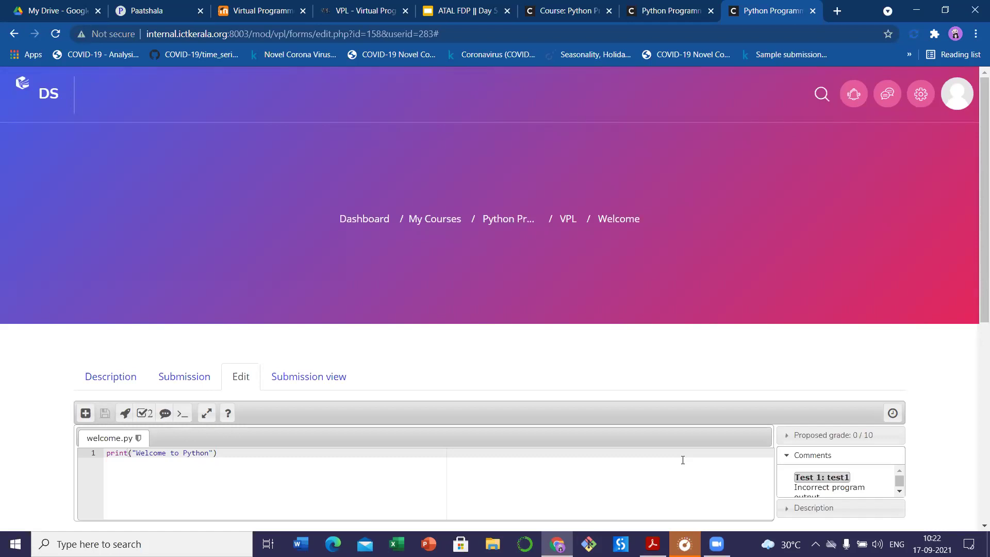
left_click(683, 460)
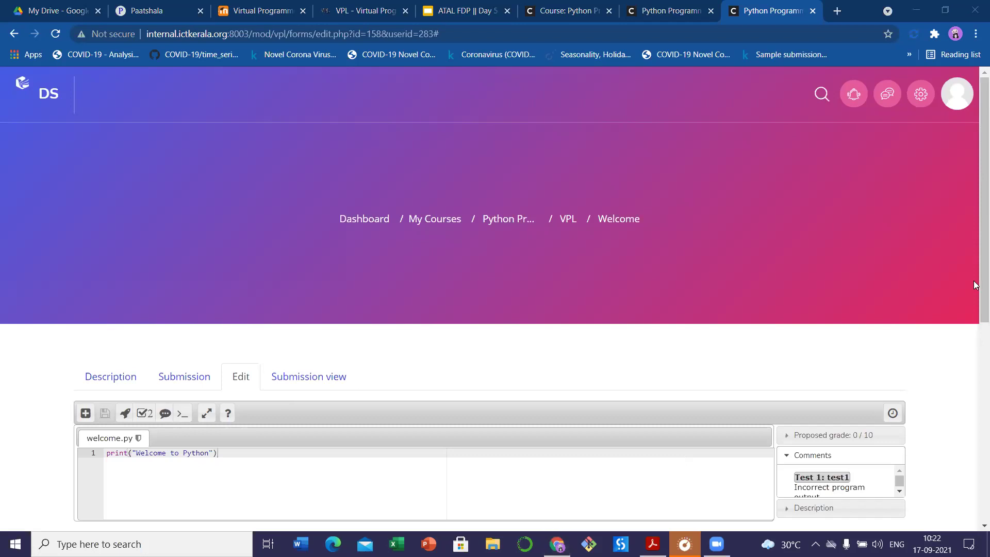
left_click_drag(976, 313, 976, 420)
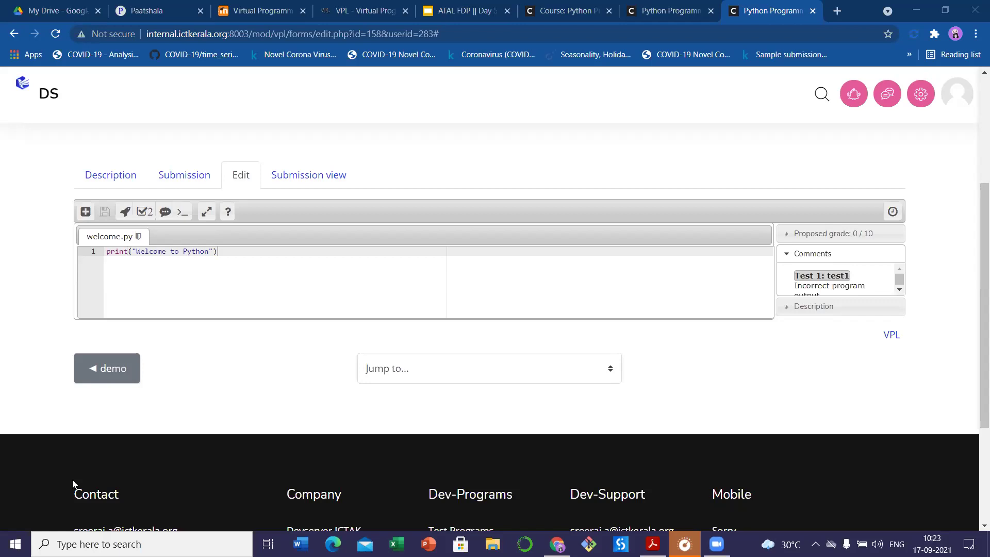
- Move the greeting into variable a on line 1, print(a) on line 2, then save and run
left_click(107, 253)
key("Return")
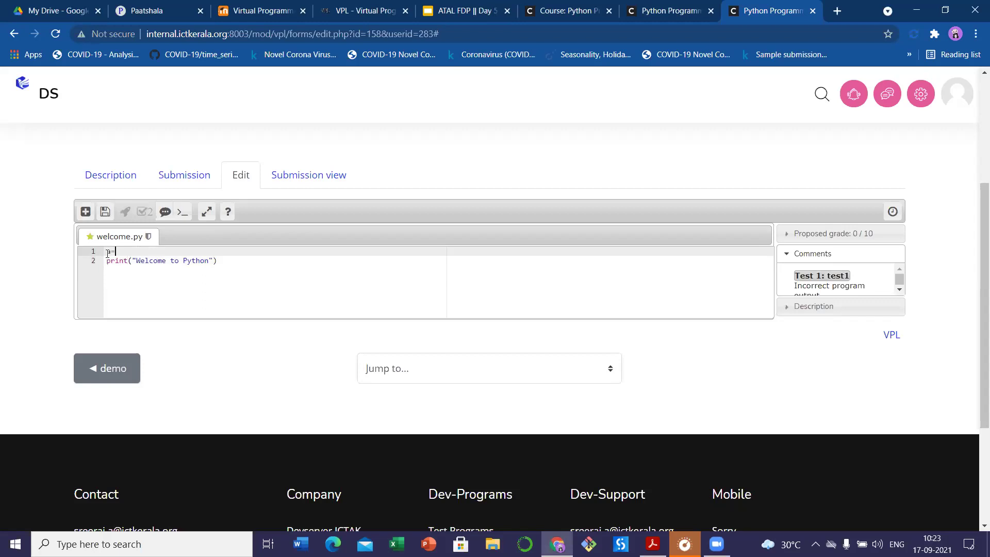
left_click_drag(131, 261, 213, 260)
key("ctrl+c")
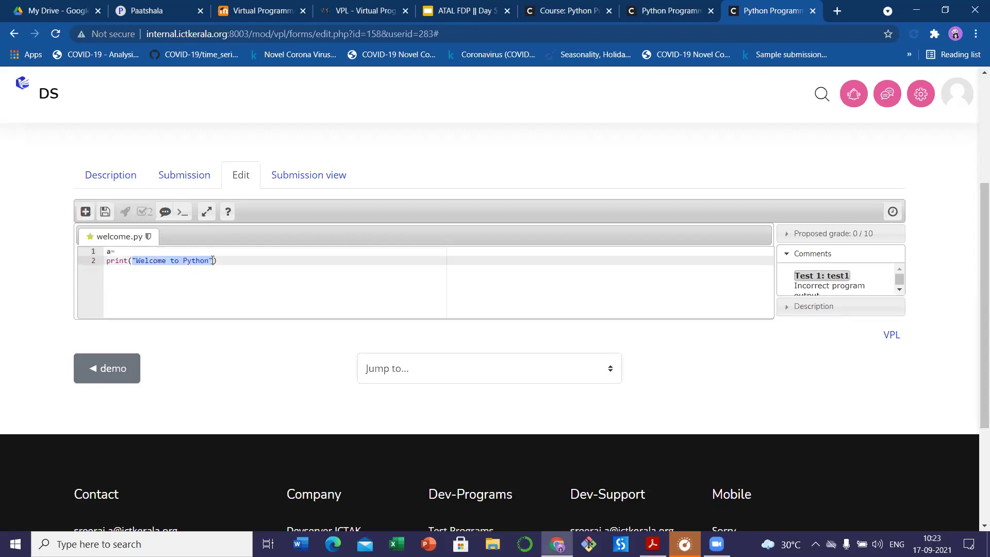
key("BackSpace")
left_click(125, 251)
key("ctrl+v")
left_click(135, 260)
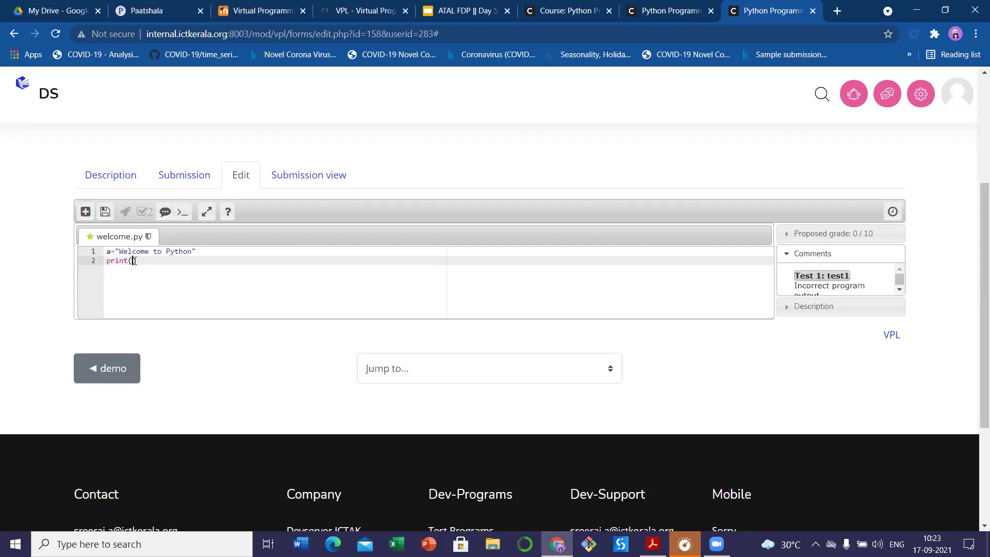
left_click(106, 213)
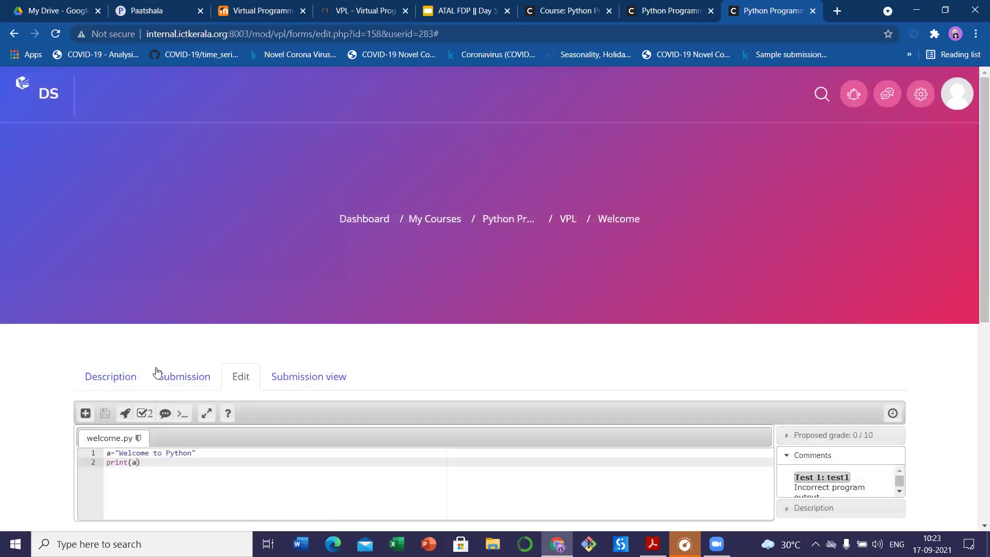
left_click(125, 413)
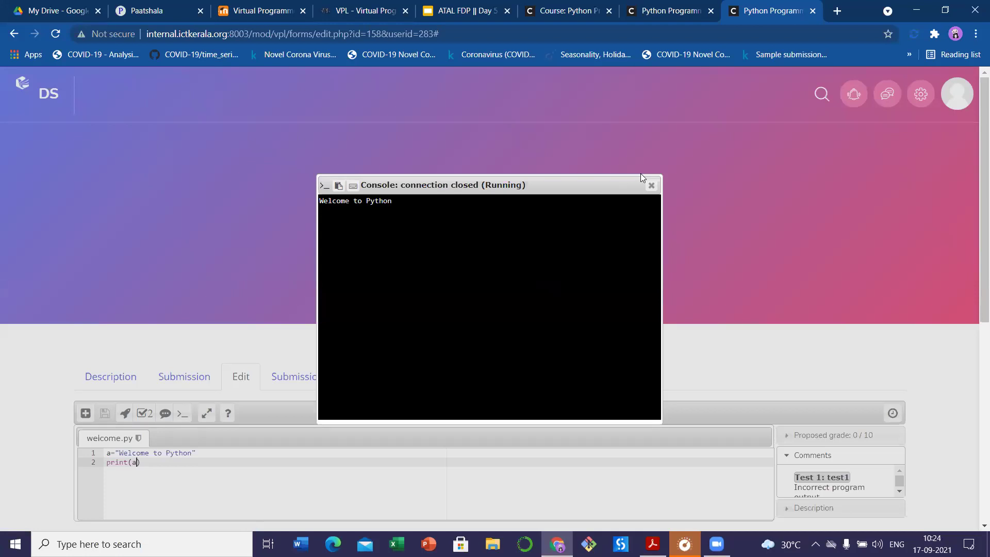
- Restore the period in the greeting, save with Ctrl+S, and evaluate to 10/10
left_click(159, 437)
key("Up")
key("End")
key("Left")
type(".")
key("ctrl+s")
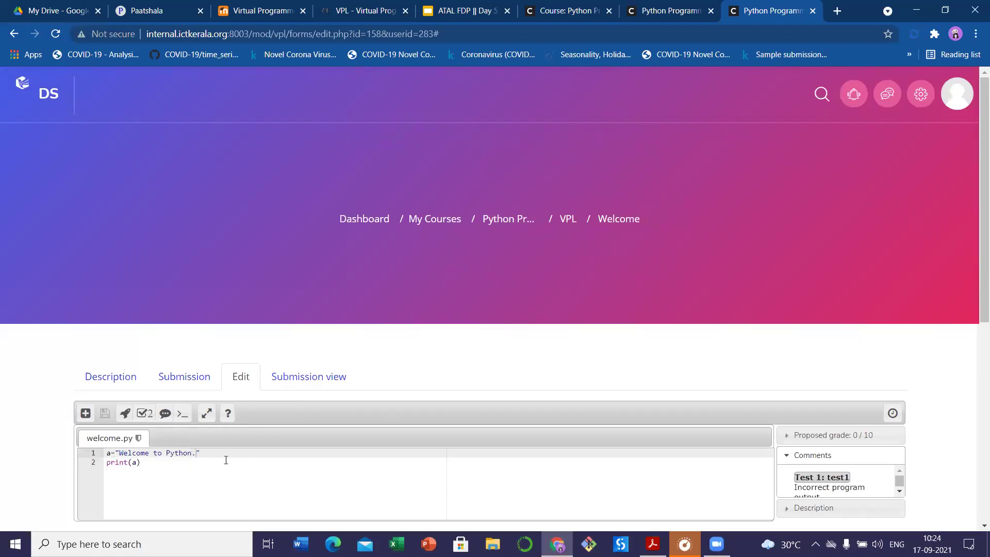
left_click(144, 414)
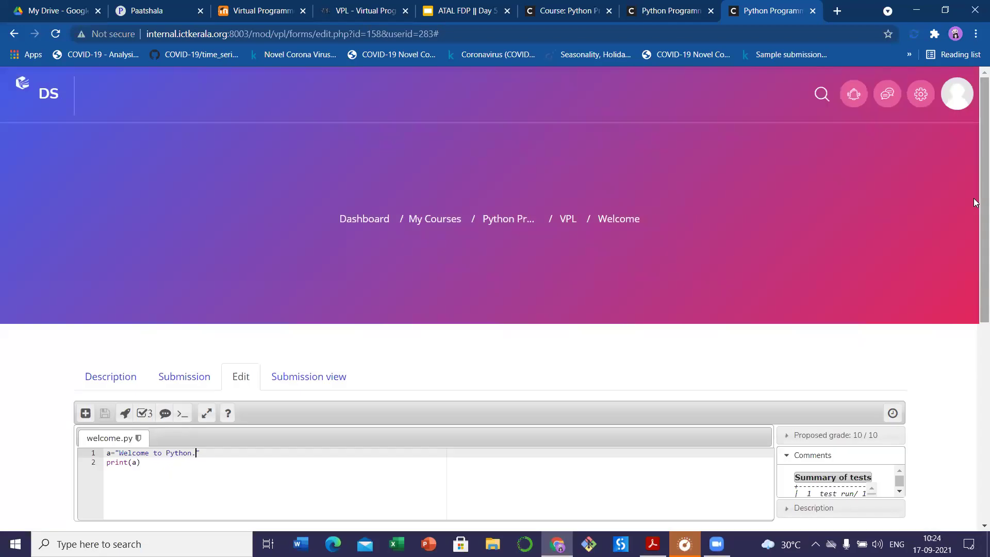
left_click_drag(983, 202, 948, 294)
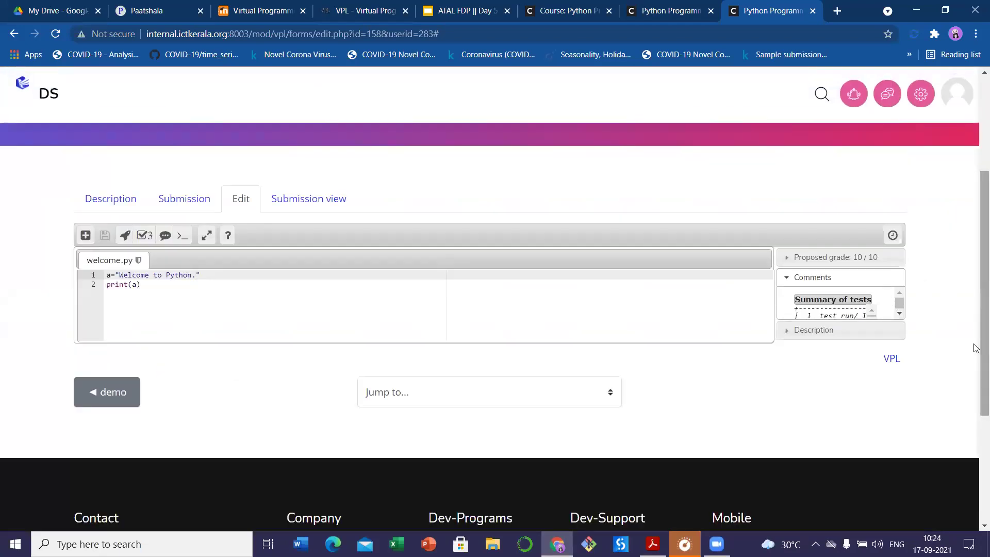
left_click_drag(979, 349, 977, 322)
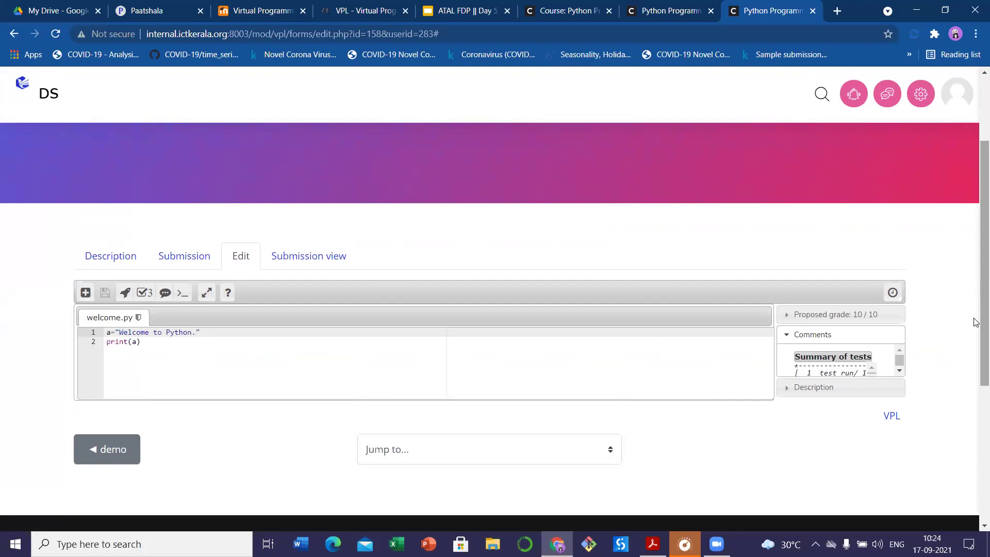
- Log out of the student account and log back in with the saved admin credentials
left_click(954, 104)
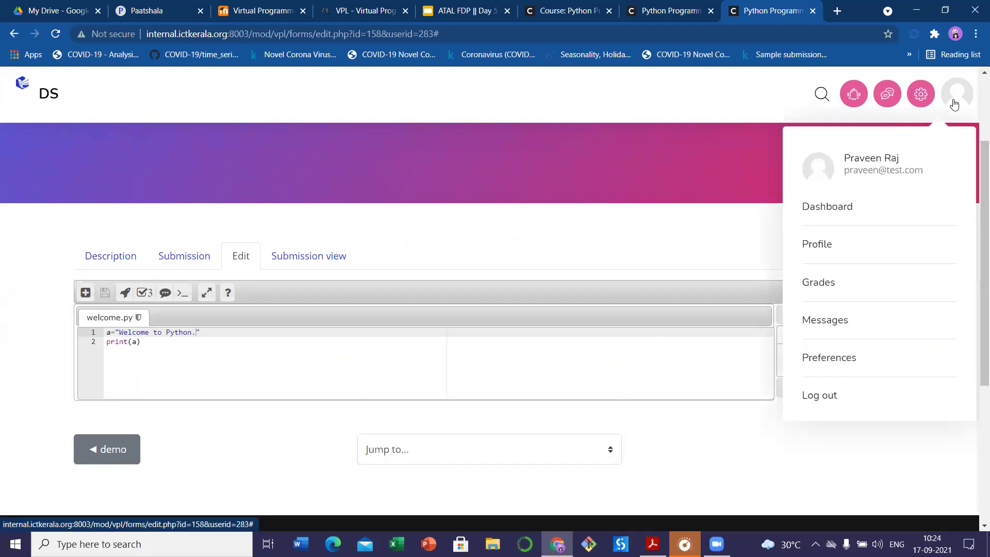
left_click(820, 394)
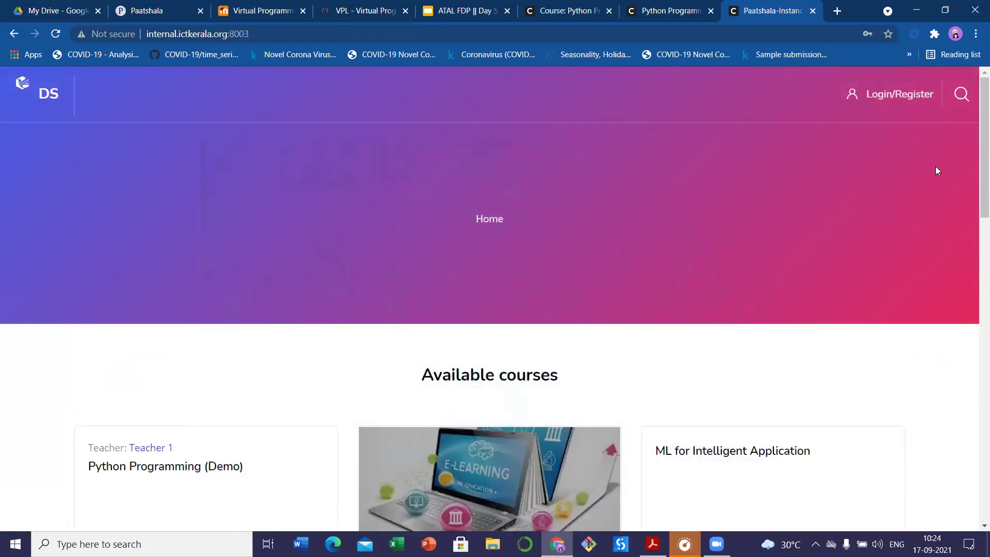
left_click(888, 92)
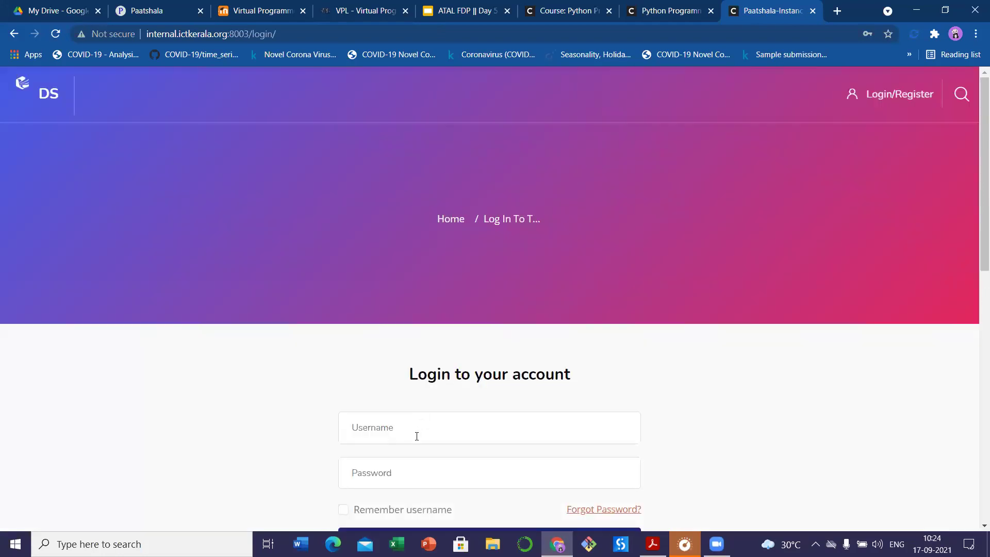
left_click(417, 436)
left_click(422, 279)
key("Return")
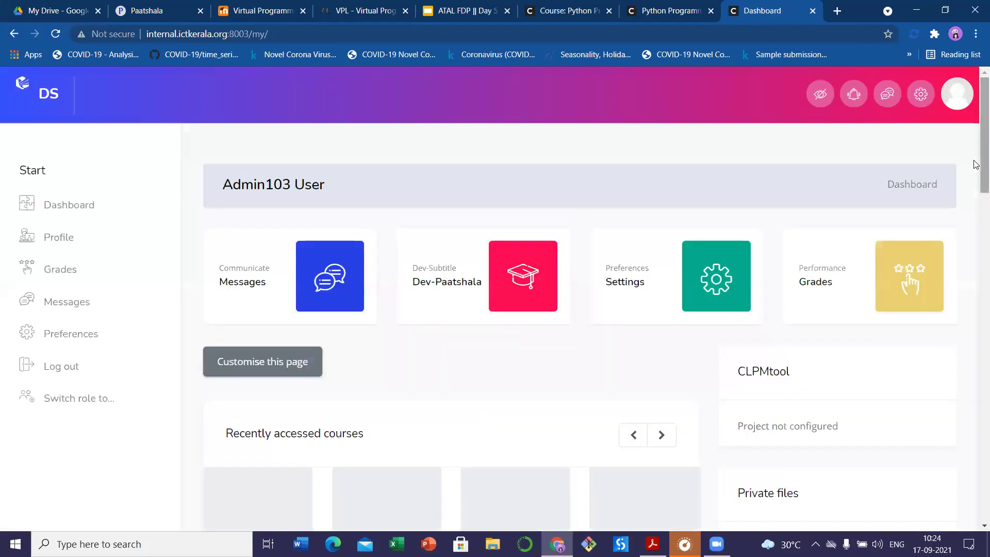
- Go to the site home page and open the Python Programming (Demo) course
scroll(976, 130, "down", 4)
scroll(977, 129, "up", 4)
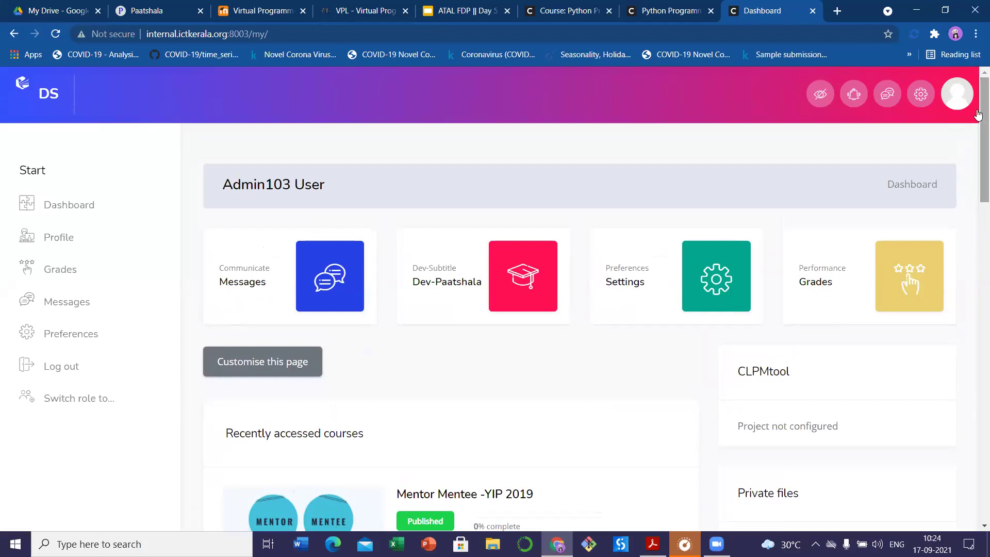
scroll(976, 206, "down", 12)
scroll(976, 298, "up", 12)
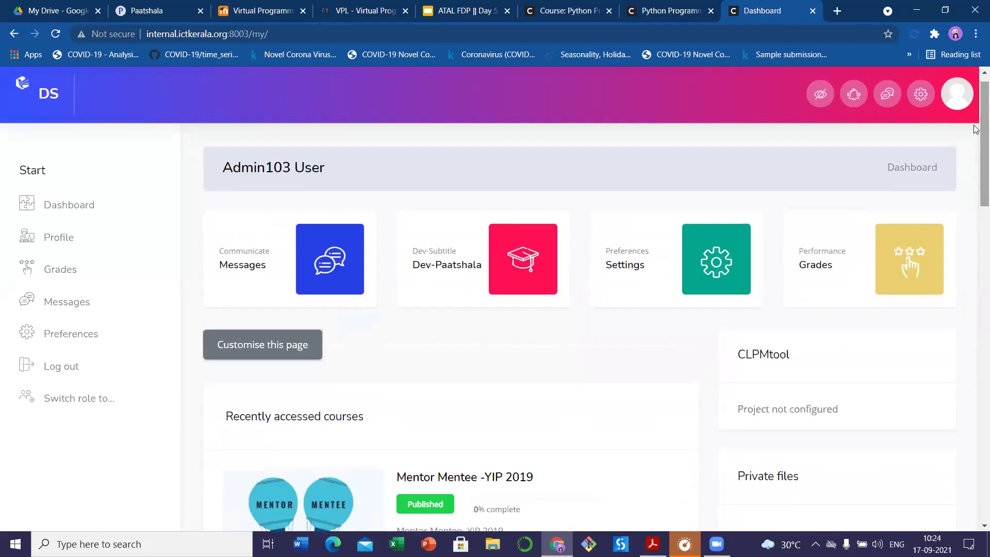
left_click(921, 94)
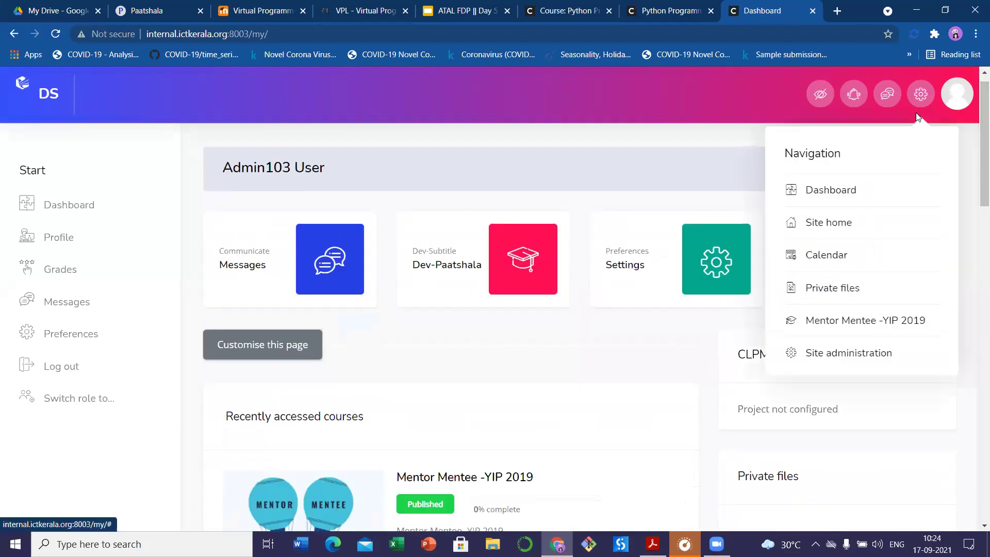
left_click(835, 228)
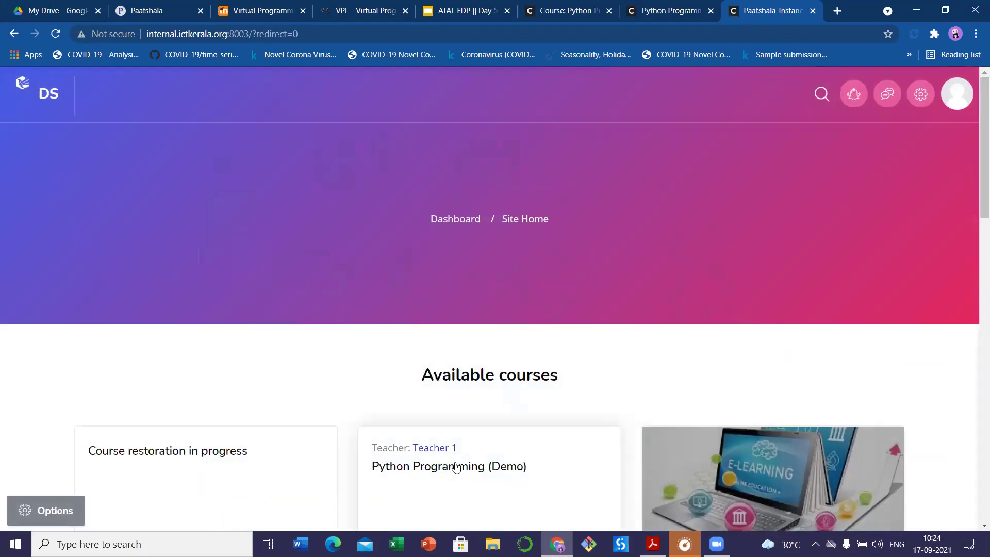
left_click(456, 467)
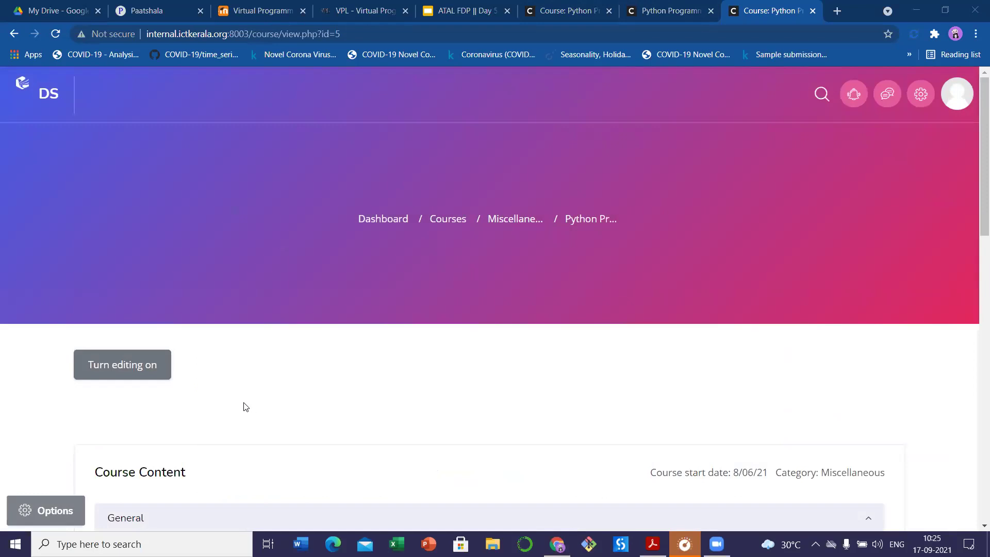
- Expand the ASAP Coding Skills Python Day 2 section and open Pattern printing in a background tab
left_click_drag(975, 178, 977, 243)
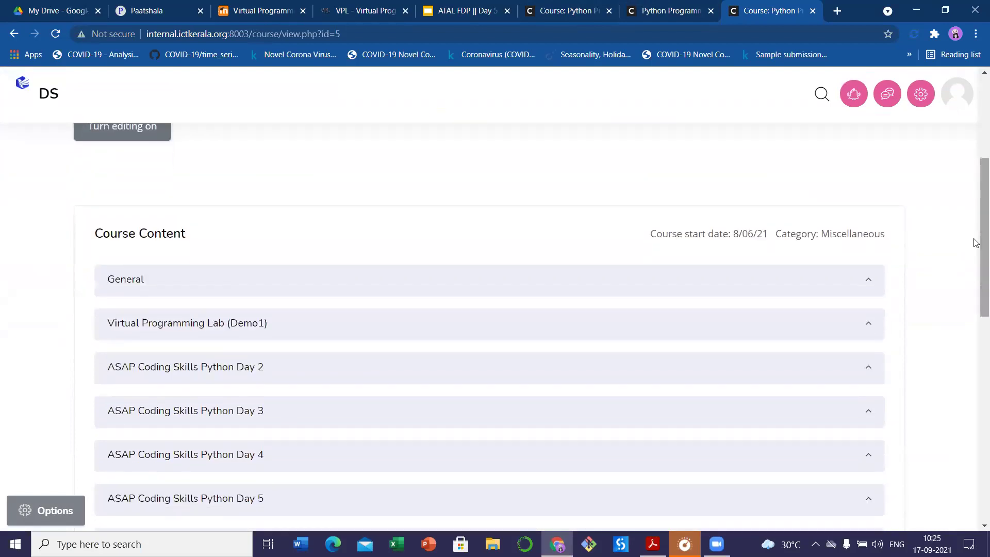
left_click_drag(976, 243, 975, 319)
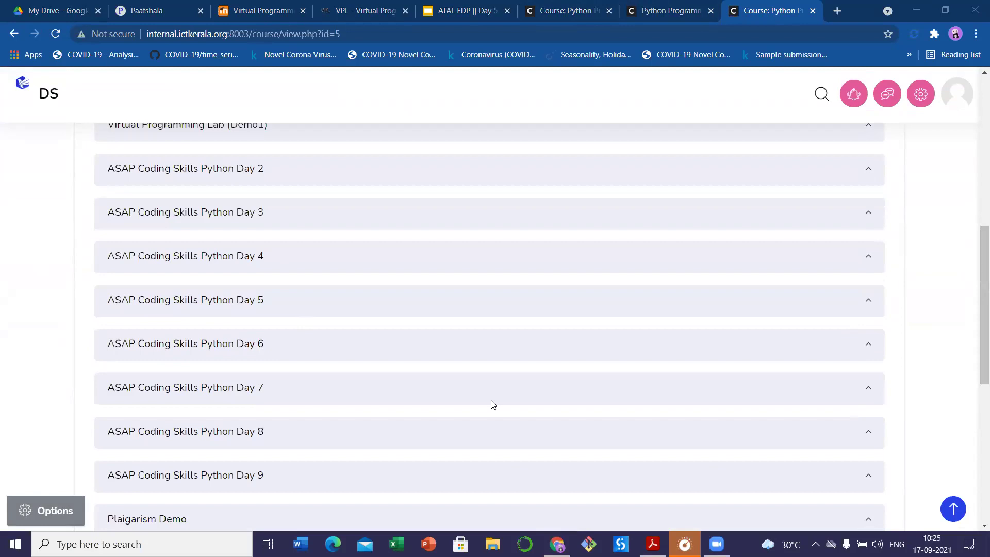
left_click_drag(976, 351, 976, 328)
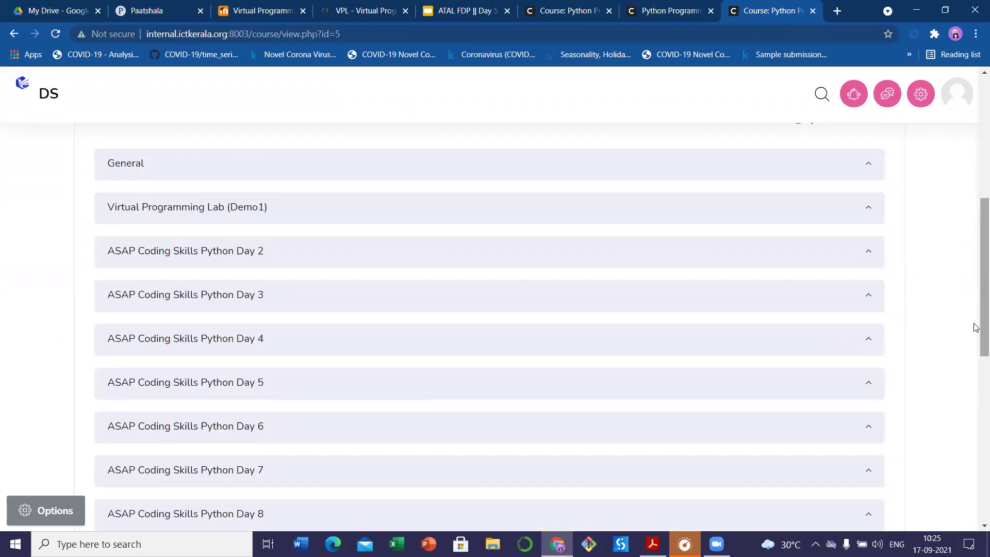
left_click(853, 257)
scroll(974, 256, "down", 2)
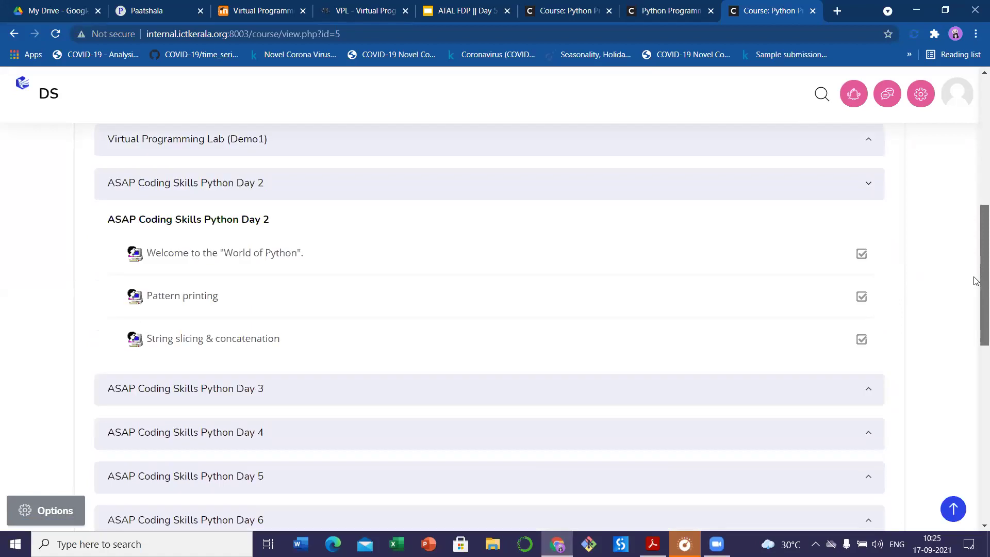
right_click(180, 279)
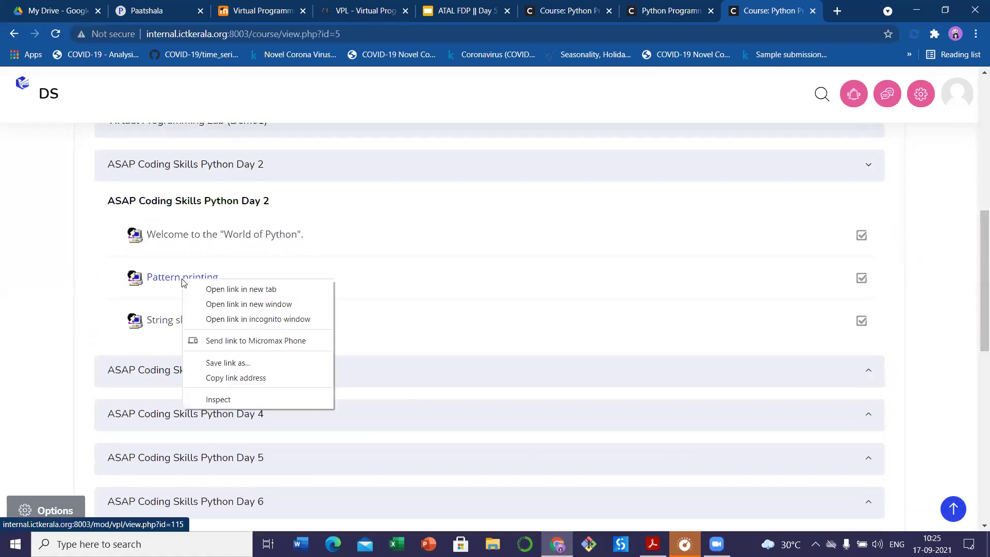
key("Escape")
middle_click(218, 284)
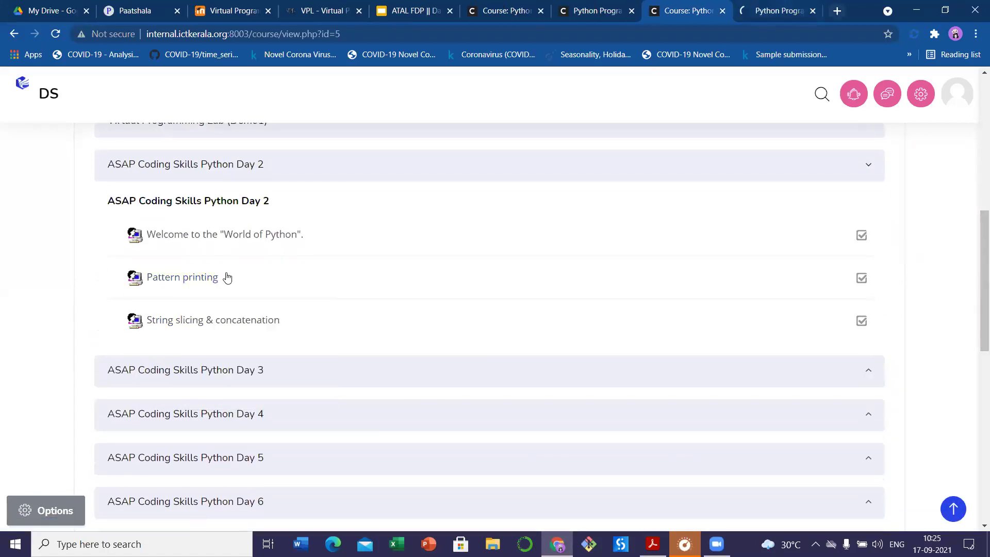
- Switch to the Pattern printing tab, zoom in twice, and highlight its star pattern
key("ctrl+Tab")
left_click_drag(975, 147, 975, 237)
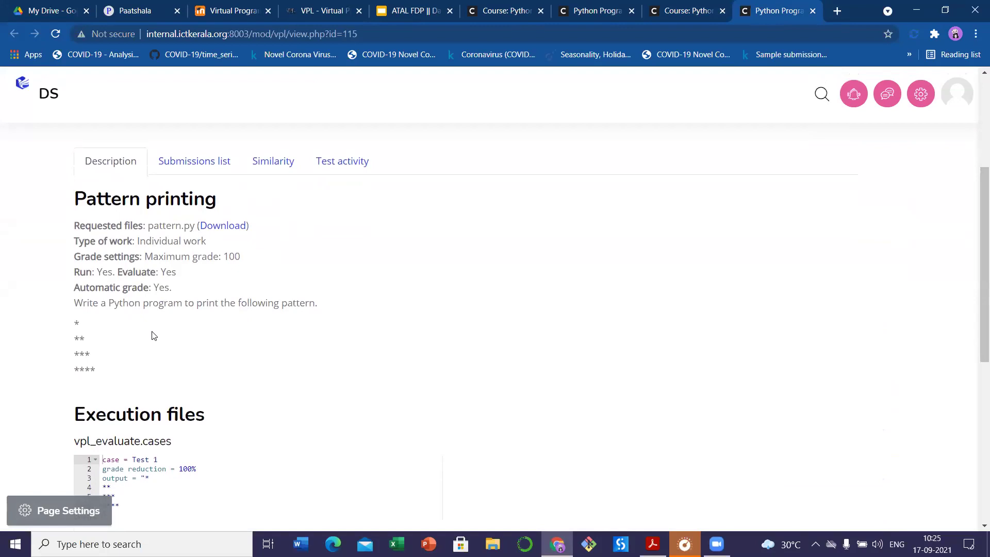
key("ctrl+plus")
key("ctrl+plus")
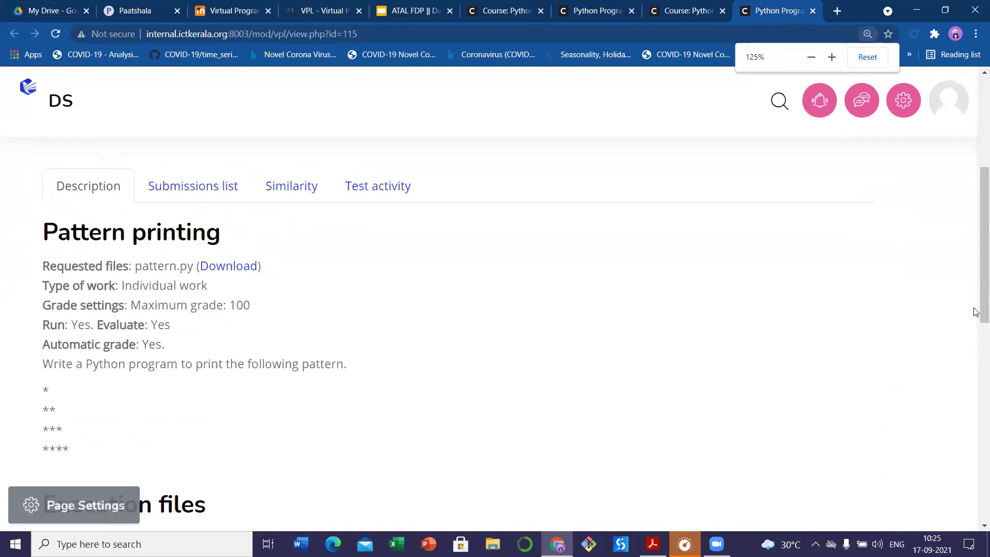
key("ctrl+plus")
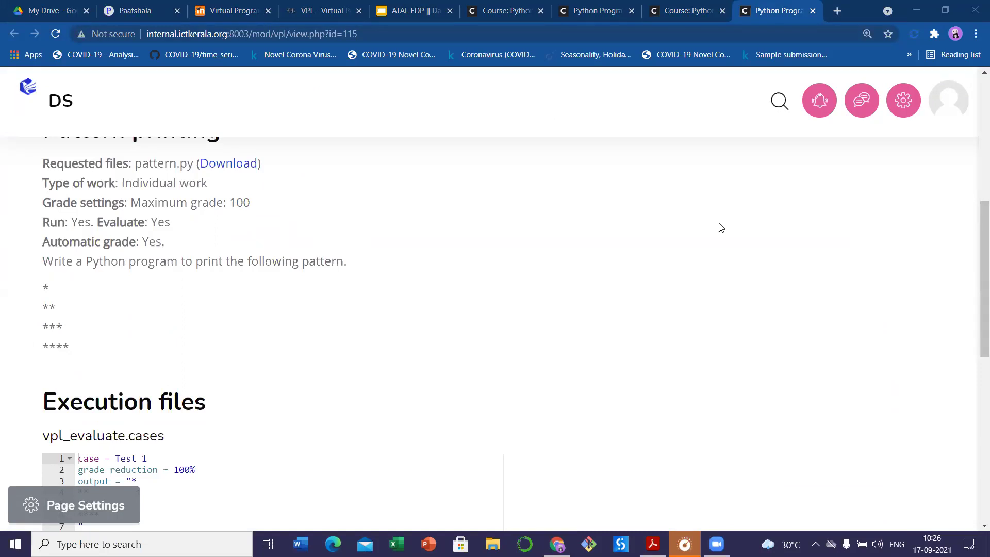
left_click_drag(974, 245, 974, 257)
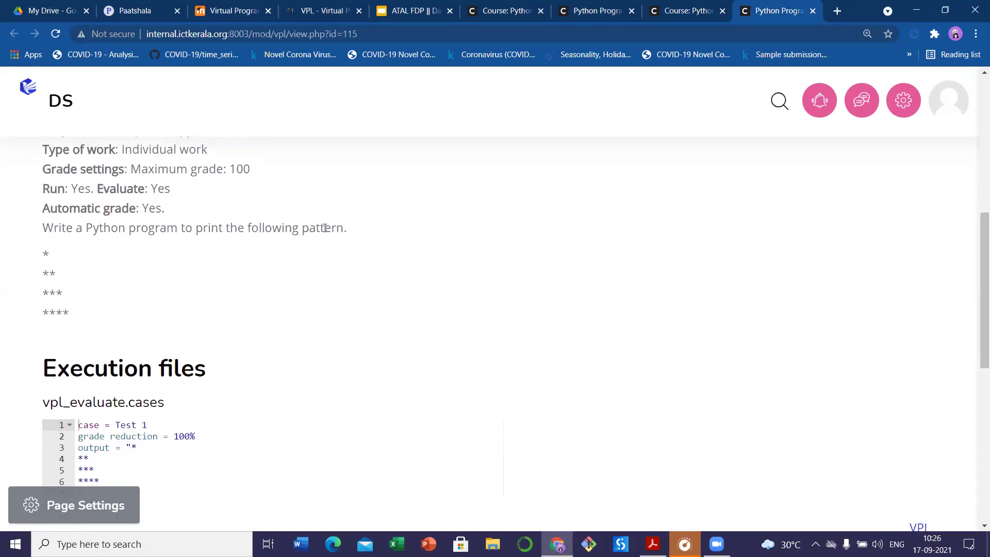
left_click_drag(45, 255, 153, 310)
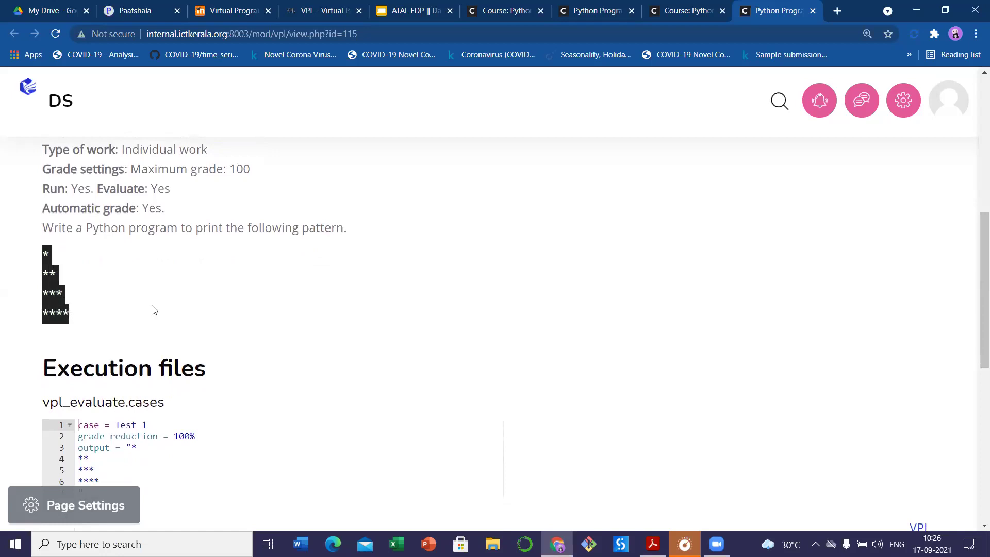
left_click(154, 310)
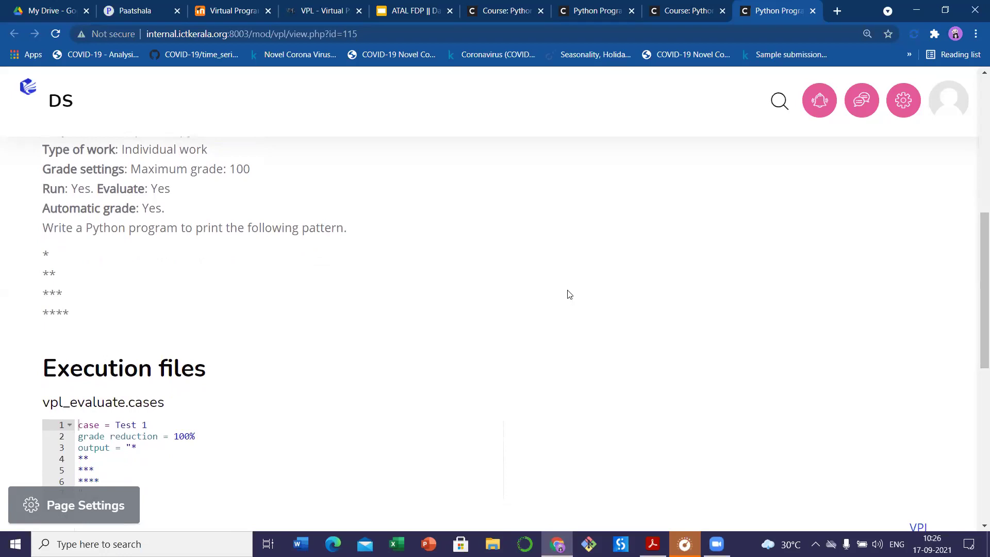
left_click_drag(976, 295, 976, 342)
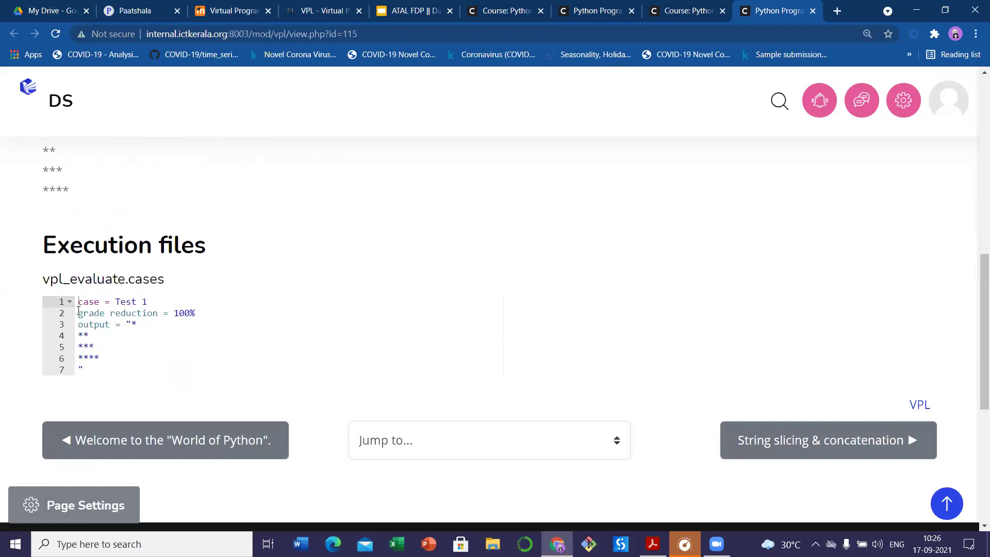
- Highlight the grade reduction = 100% line and the expected star output in vpl_evaluate.cases
left_click_drag(78, 313, 199, 313)
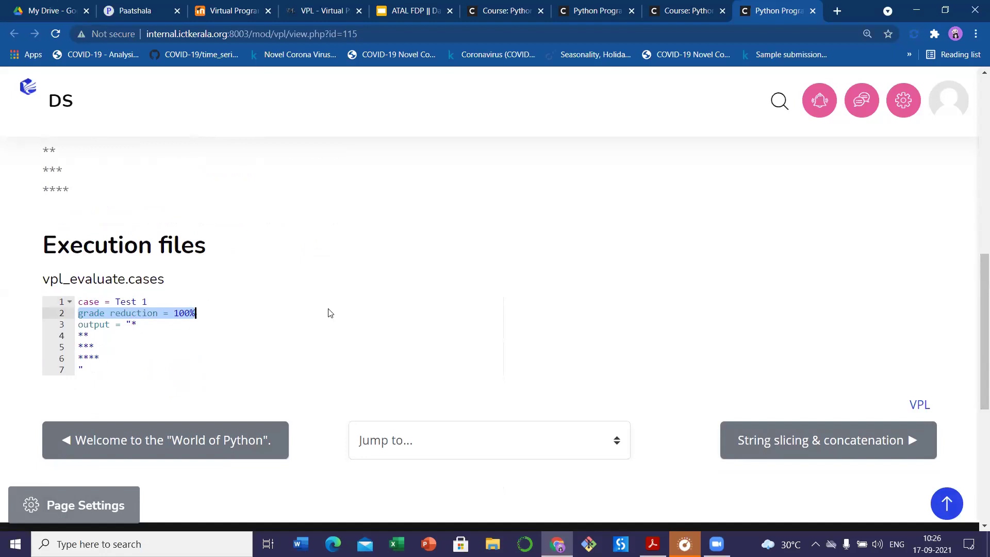
left_click_drag(976, 349, 977, 320)
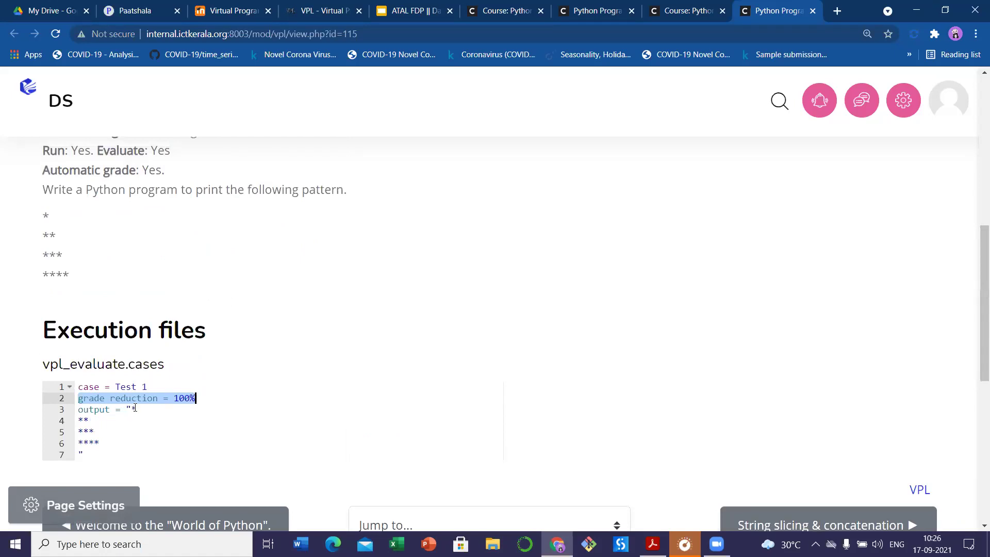
left_click(89, 420)
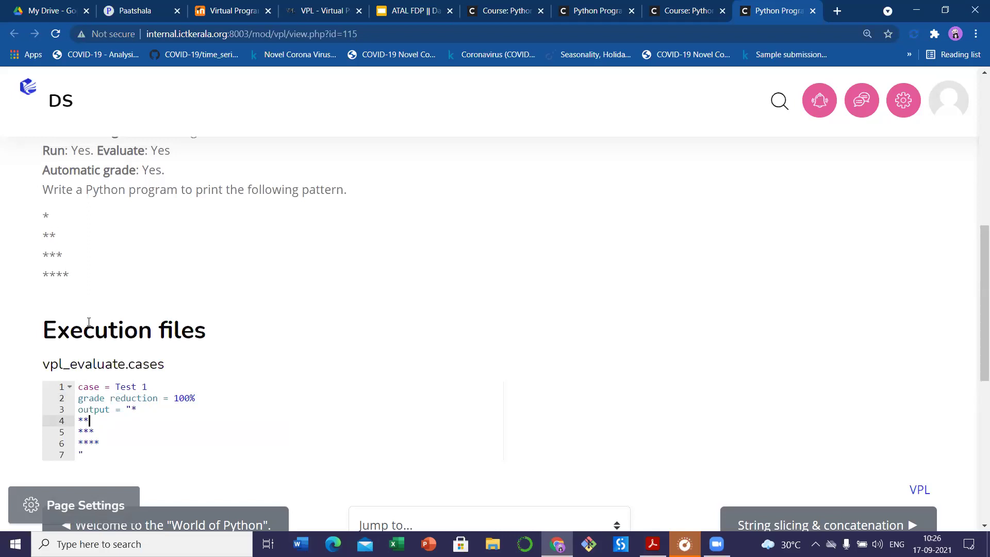
left_click(122, 410)
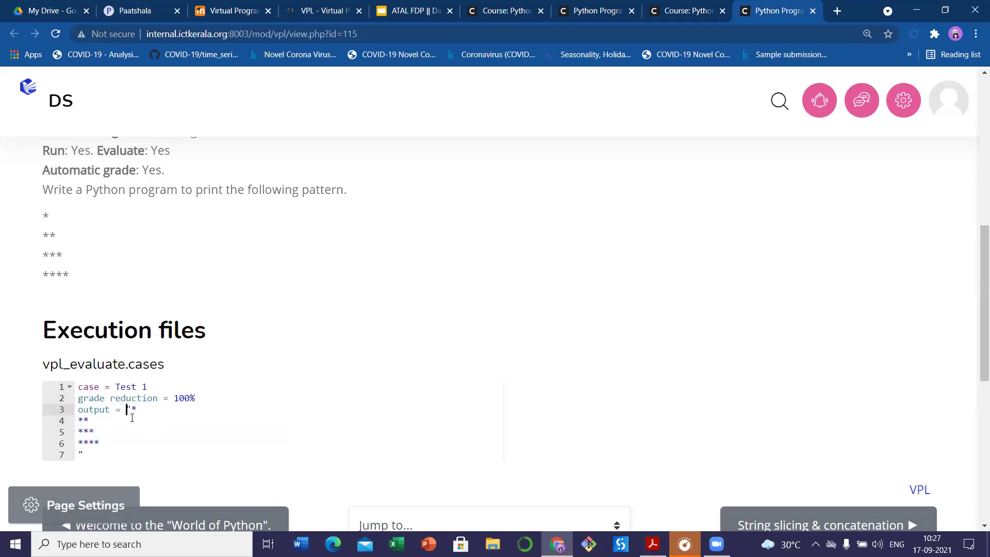
left_click_drag(127, 412, 138, 446)
left_click(138, 446)
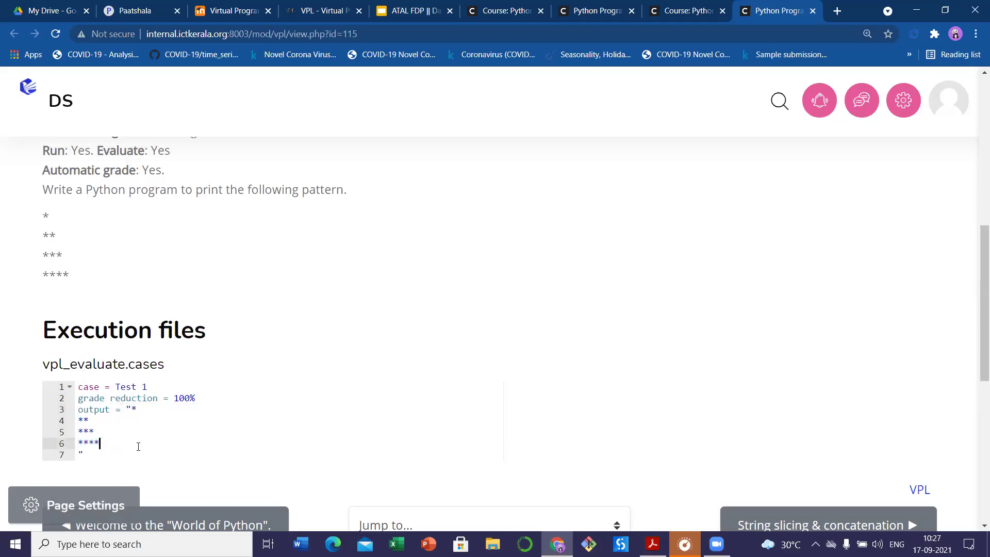
left_click_drag(171, 397, 209, 398)
left_click(209, 398)
- Re-highlight the whole grade reduction line, its 100% value and the full expected output block
key("ctrl+shift+Left")
key("ctrl+shift+Left")
key("ctrl+shift+Left")
key("ctrl+shift+Left")
key("ctrl+shift+Left")
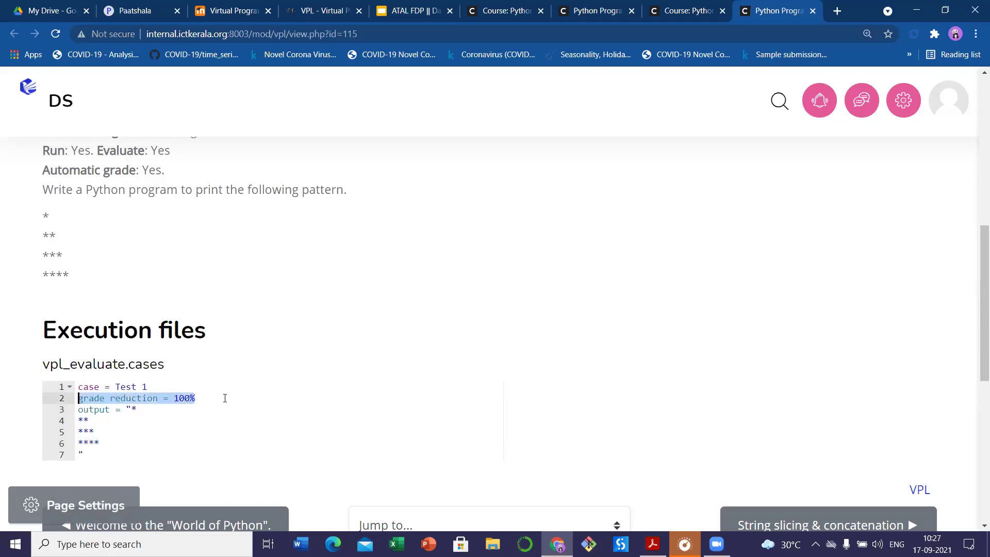
left_click(237, 398)
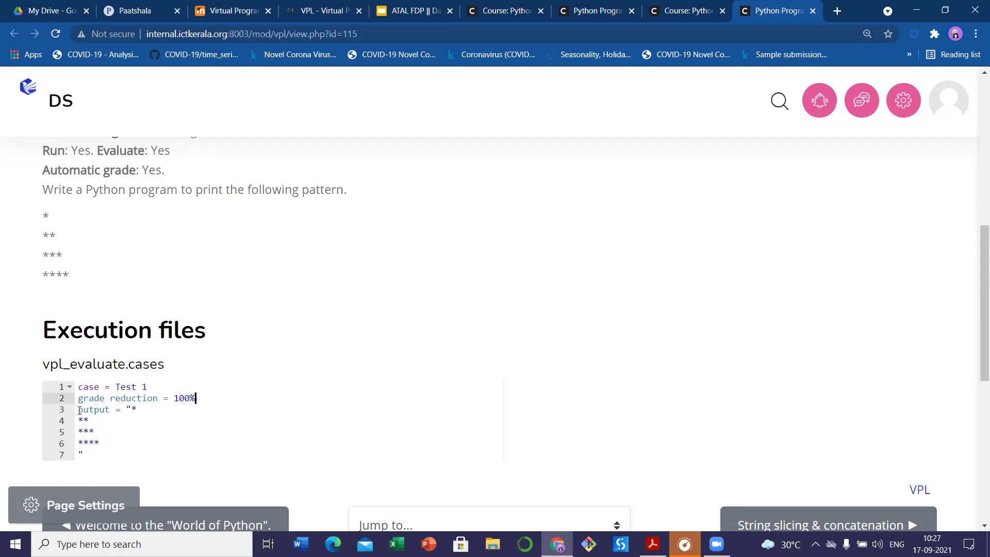
left_click_drag(120, 408, 143, 452)
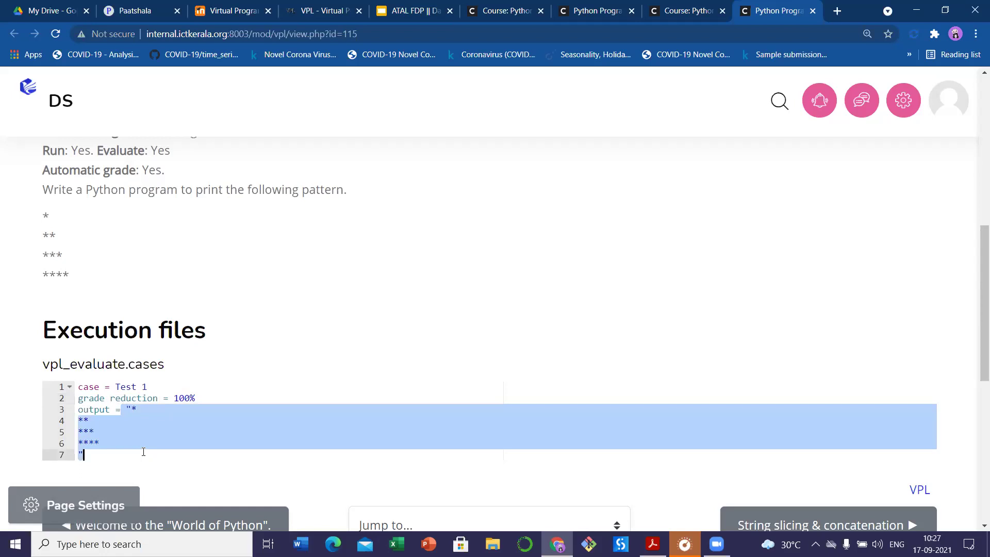
left_click(205, 401)
left_click_drag(193, 401, 174, 401)
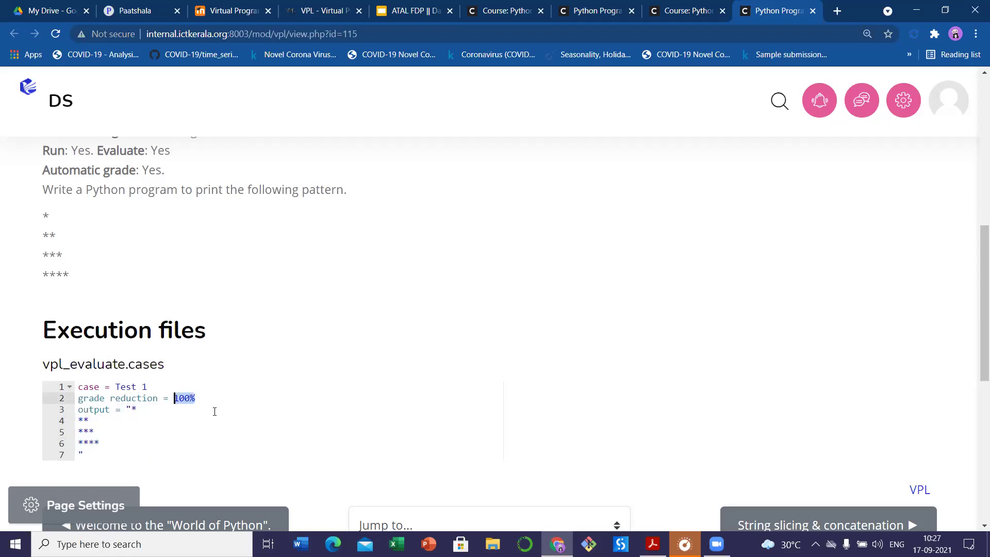
left_click(214, 411)
left_click_drag(127, 409, 138, 445)
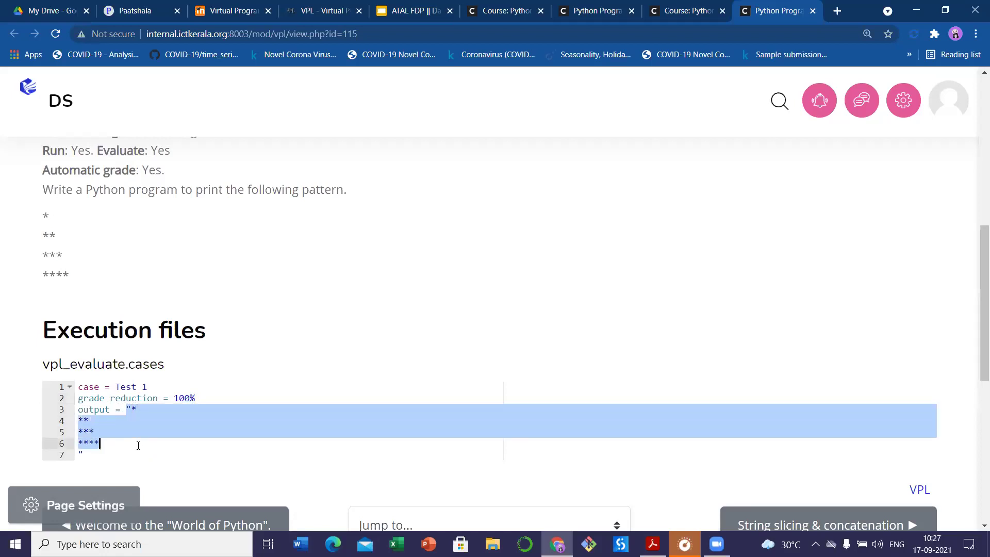
left_click(222, 424)
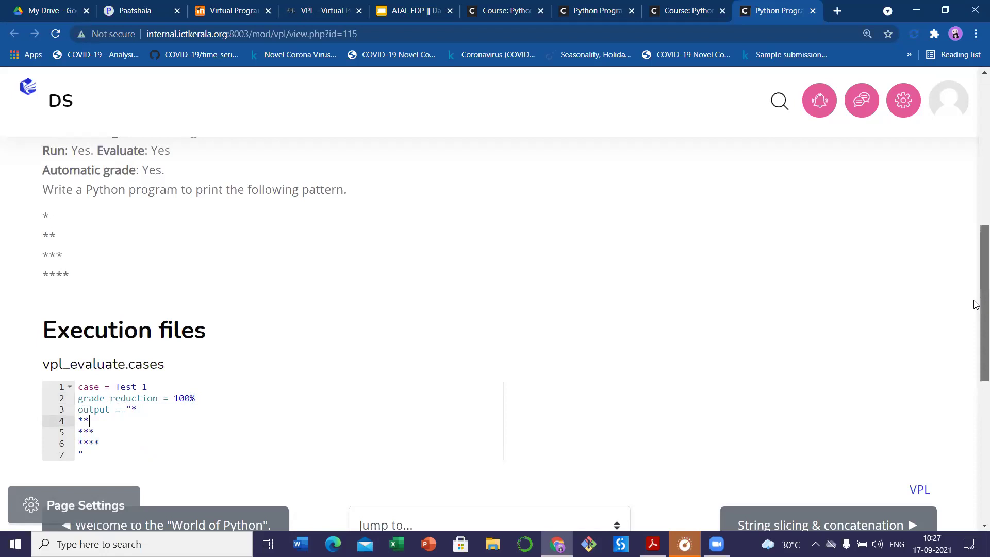
- Point out the maximum grade of 100 and expected output lines 3-7, then close the activity tab
left_click_drag(976, 304, 976, 269)
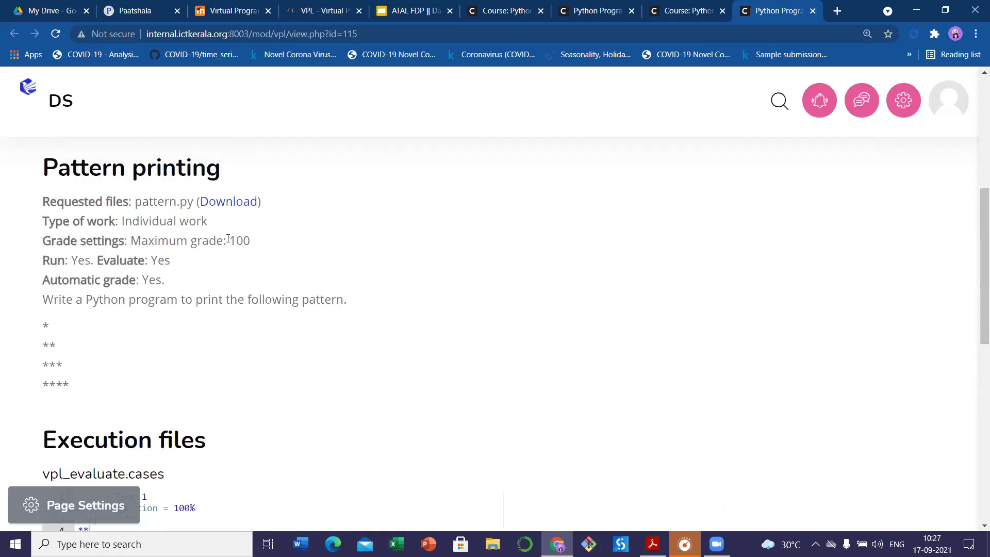
left_click_drag(228, 239, 269, 245)
left_click_drag(980, 228, 974, 261)
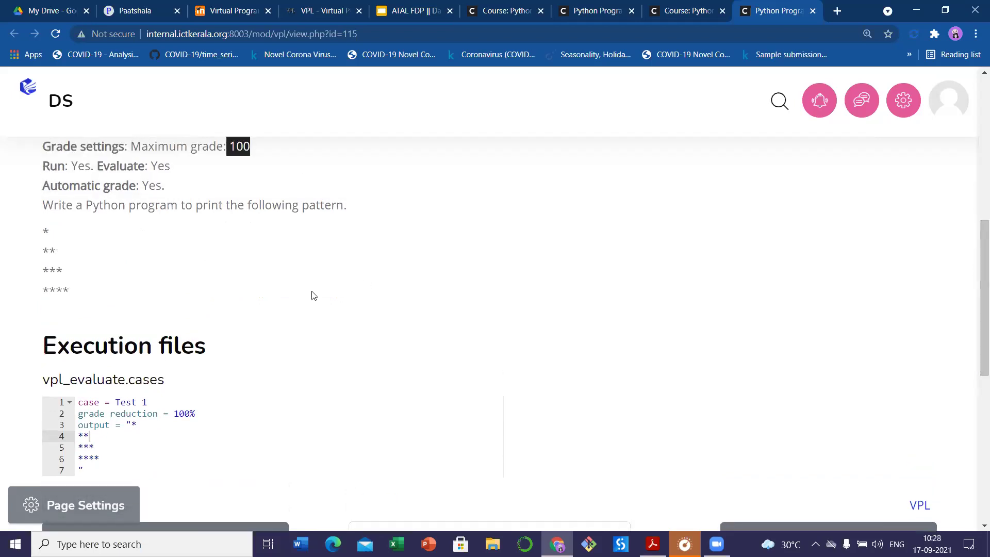
left_click_drag(127, 427, 139, 480)
left_click(175, 407)
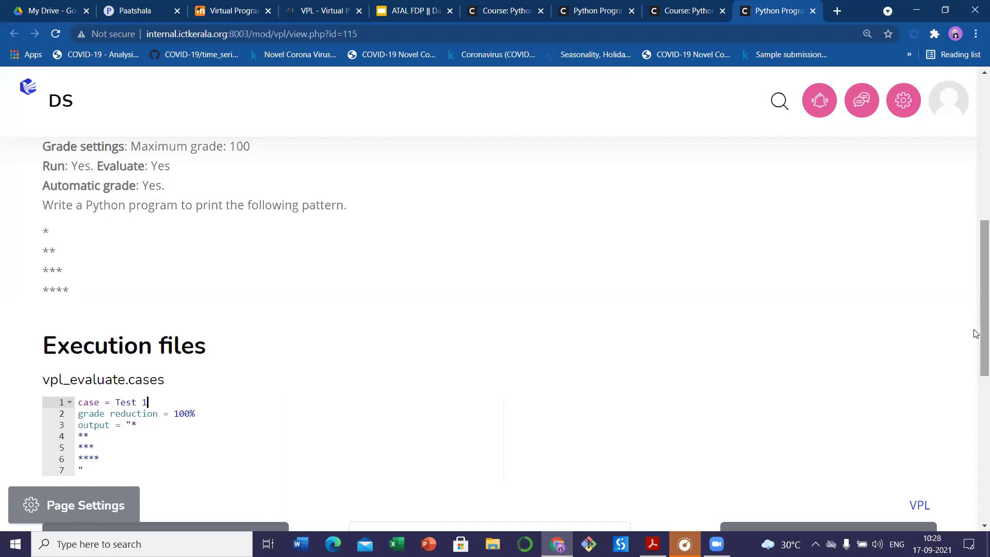
left_click_drag(977, 330, 977, 344)
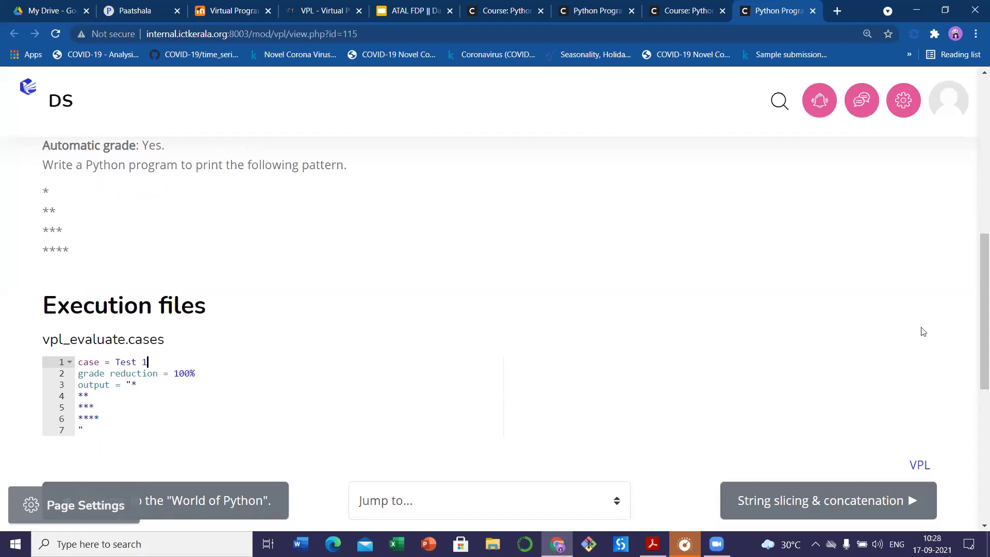
left_click_drag(976, 352, 974, 199)
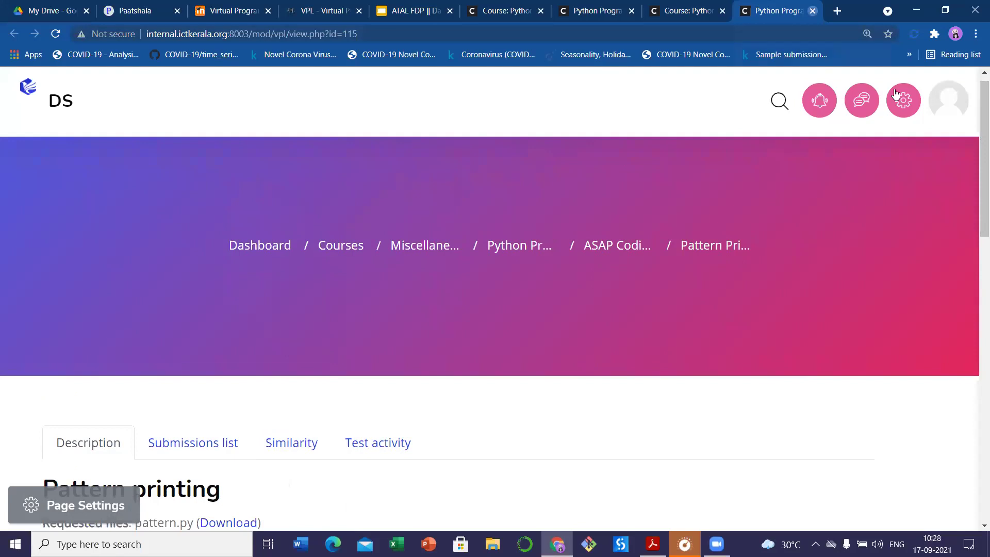
left_click(813, 10)
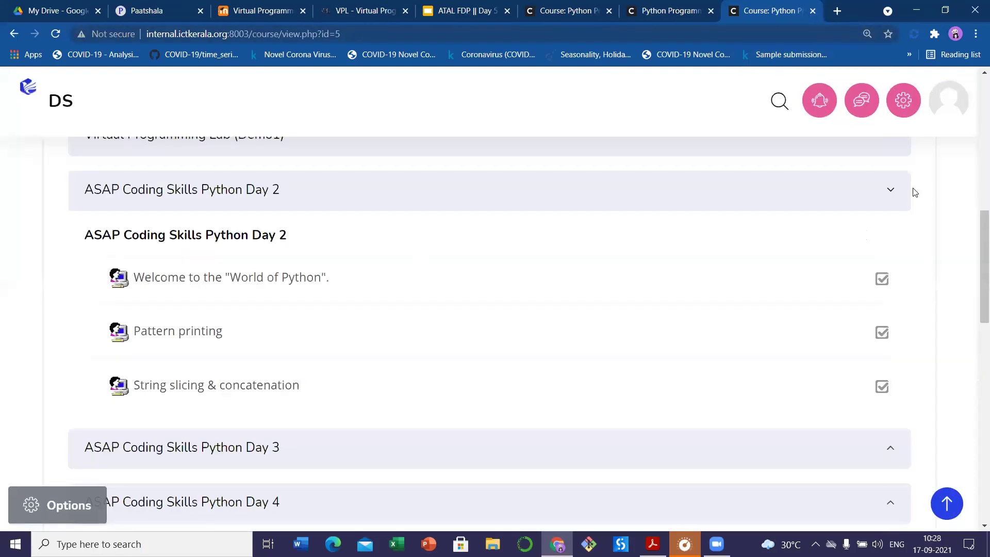
- Collapse Day 2, expand Day 6, and open Largest of three numbers in a new tab
left_click(891, 194)
left_click_drag(975, 260, 975, 316)
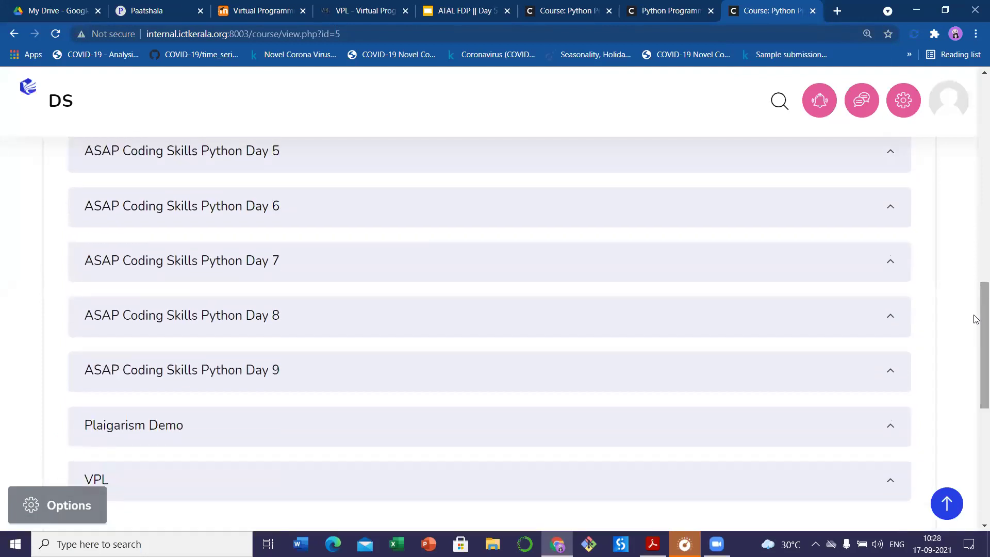
left_click(890, 211)
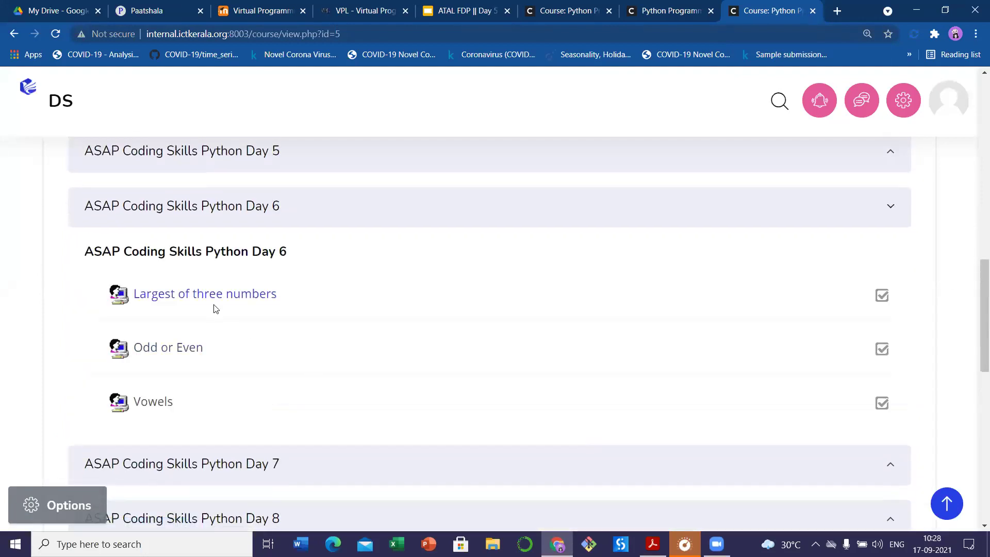
right_click(214, 302)
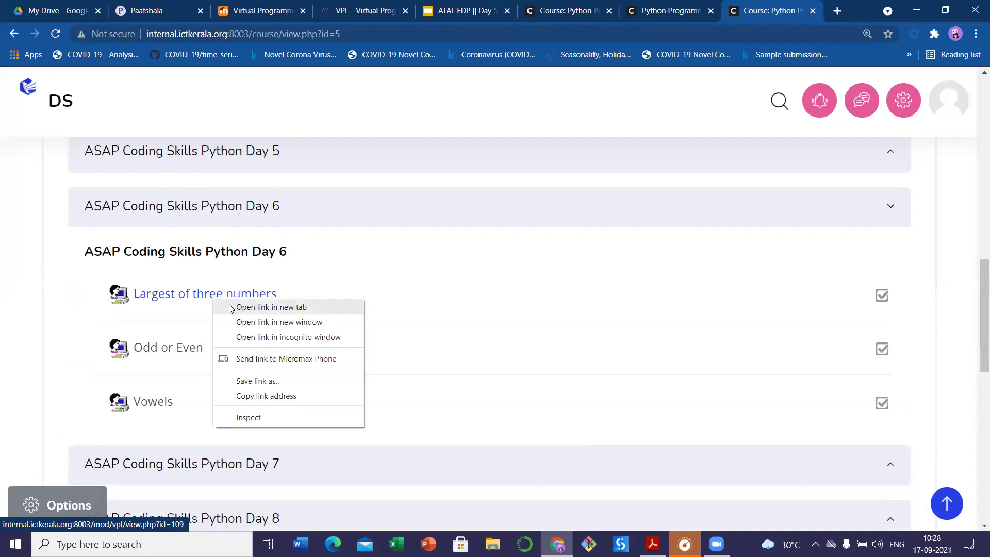
left_click(229, 305)
key("ctrl+Tab")
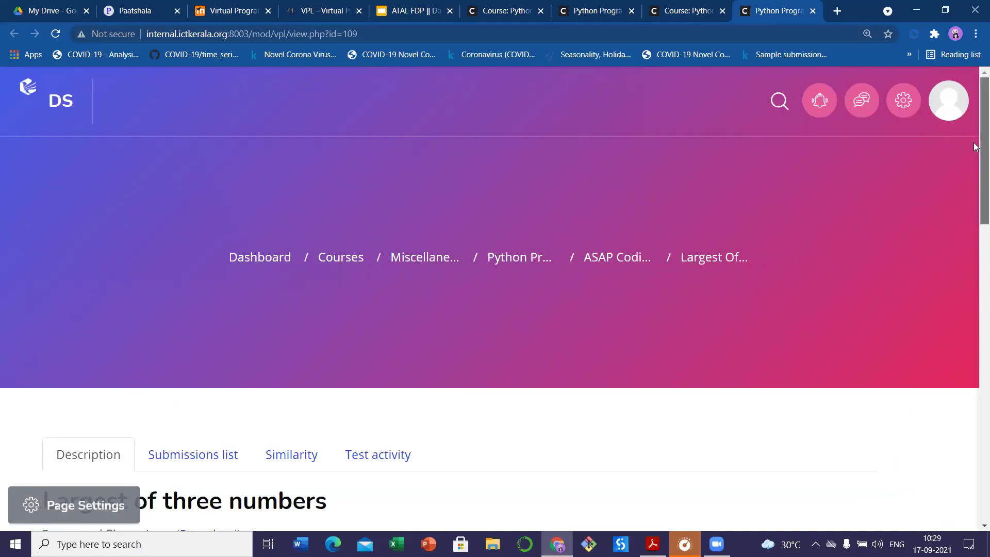
- Scroll down to vpl_evaluate.cases and mark the third test case's name and the -2000 input
scroll(974, 193, "down", 2)
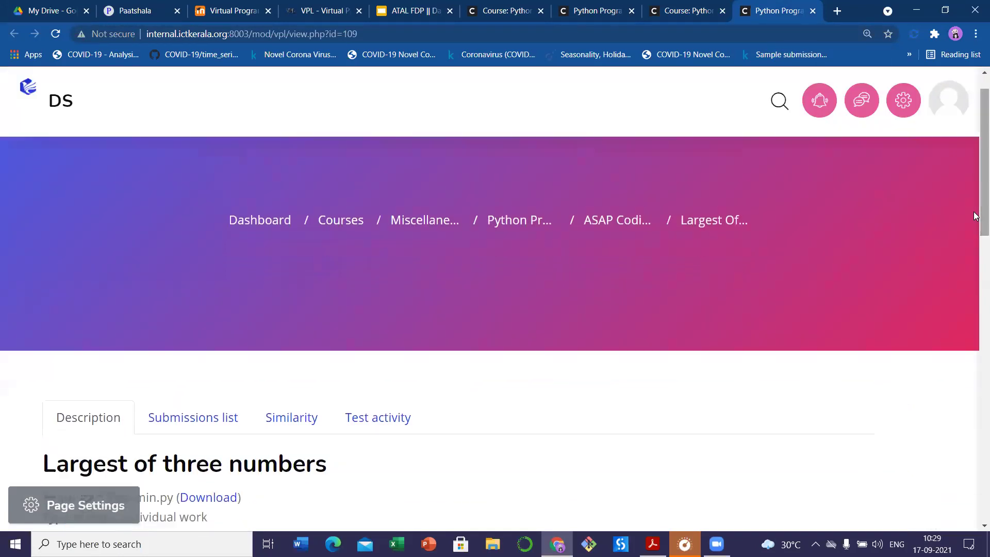
left_click_drag(974, 216, 974, 244)
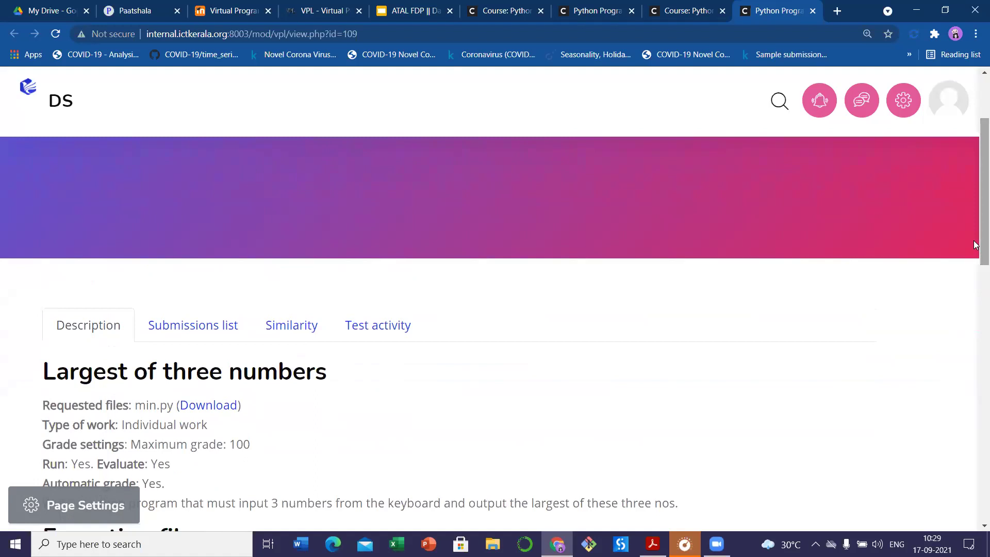
scroll(974, 244, "down", 6)
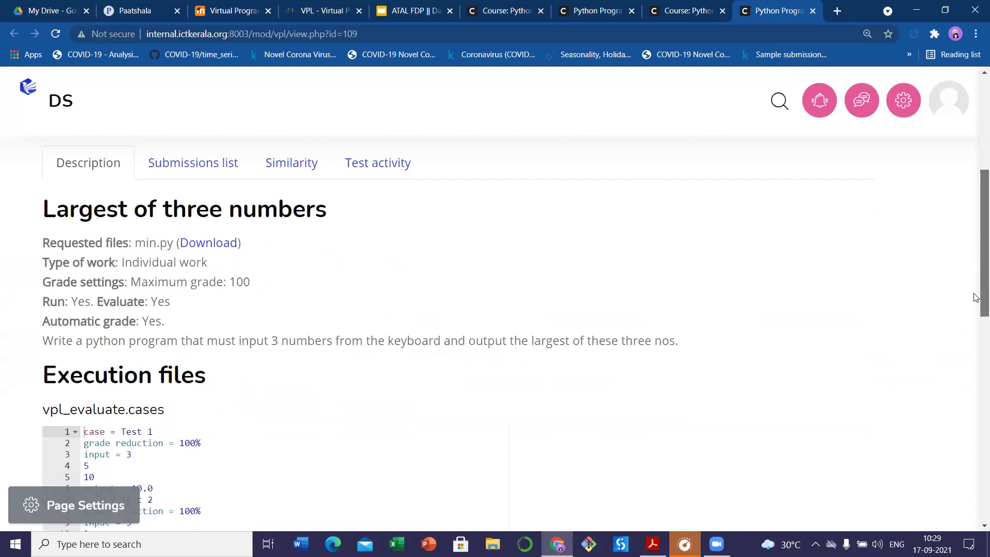
scroll(974, 342, "down", 2)
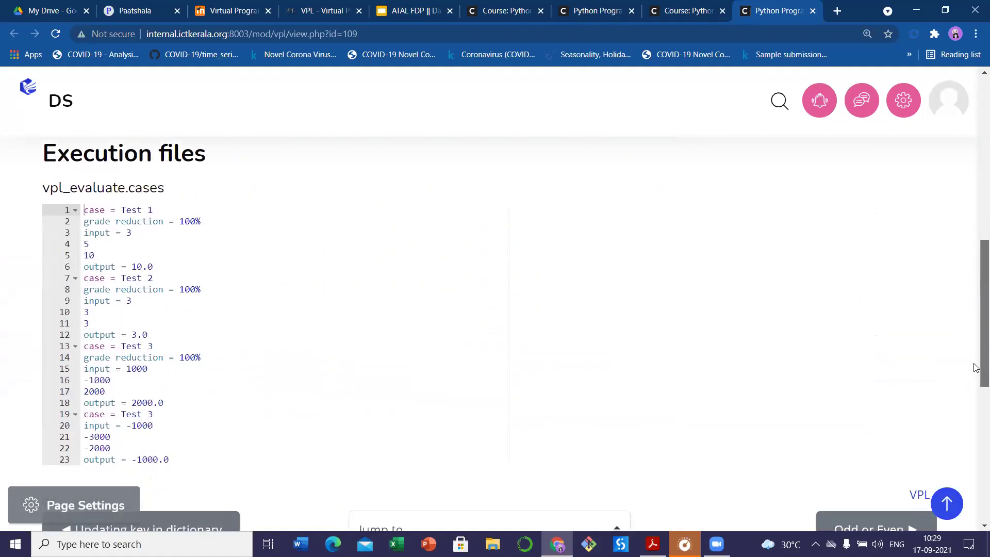
left_click(253, 336)
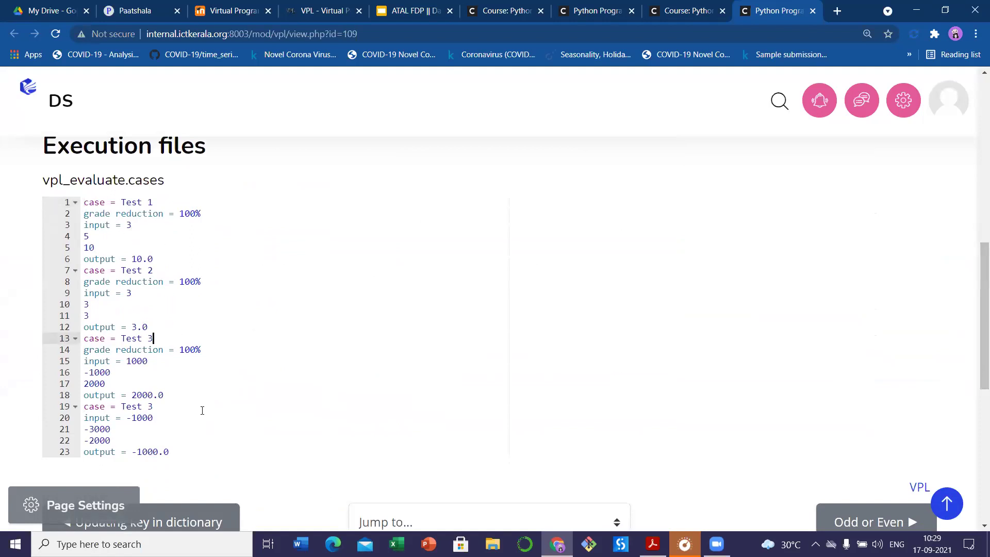
left_click(177, 444)
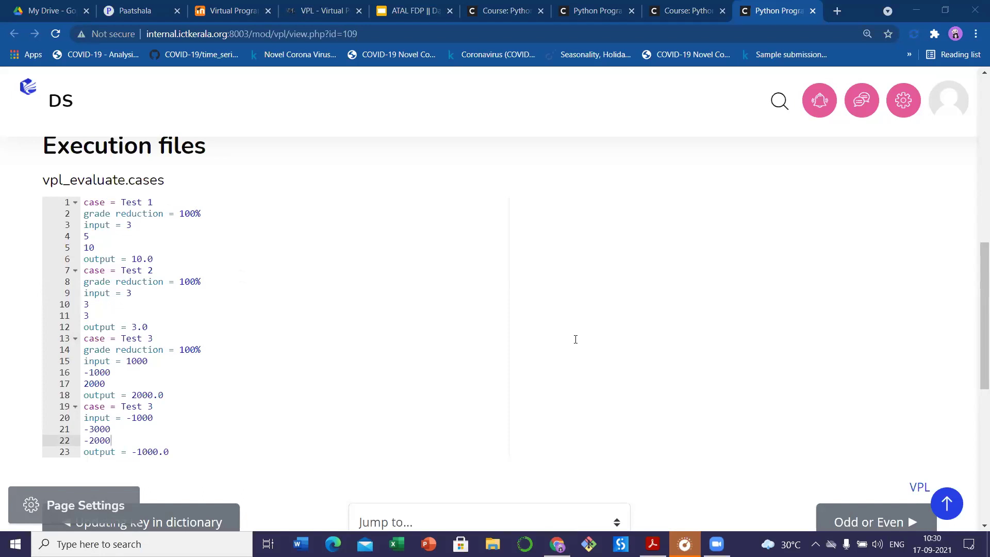
- Highlight the first, second and third test cases, noting the last case's duplicate 'Test 3' name
left_click_drag(86, 202, 154, 258)
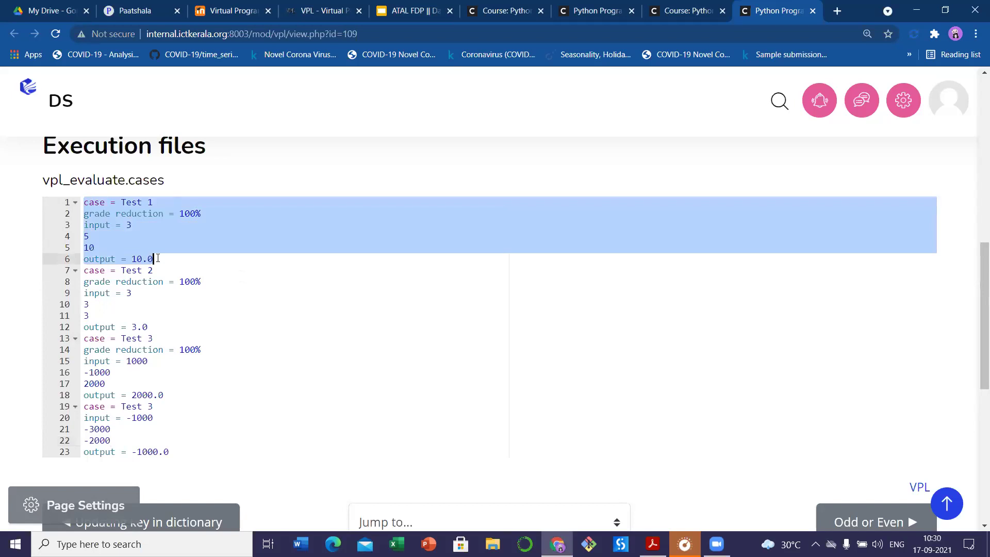
left_click(163, 252)
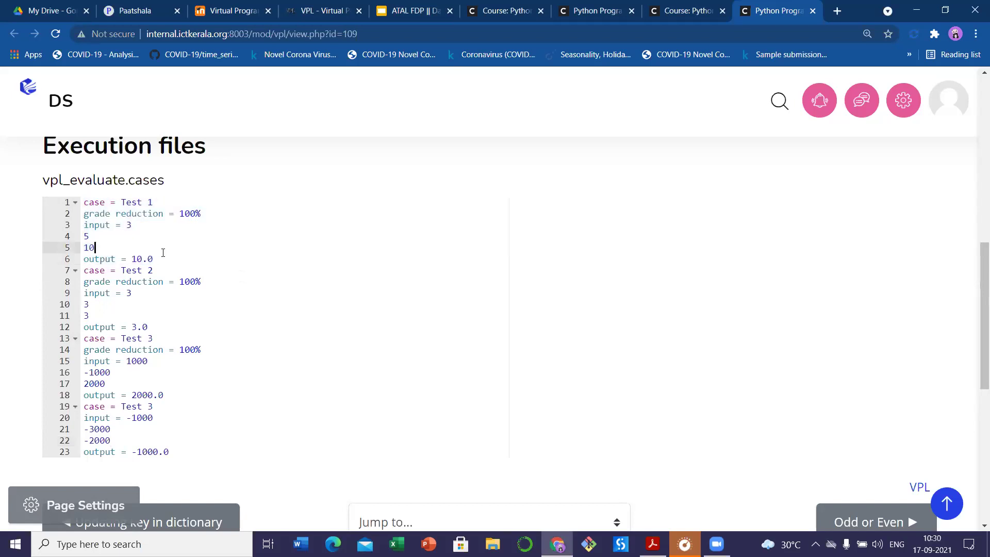
left_click_drag(163, 253, 90, 202)
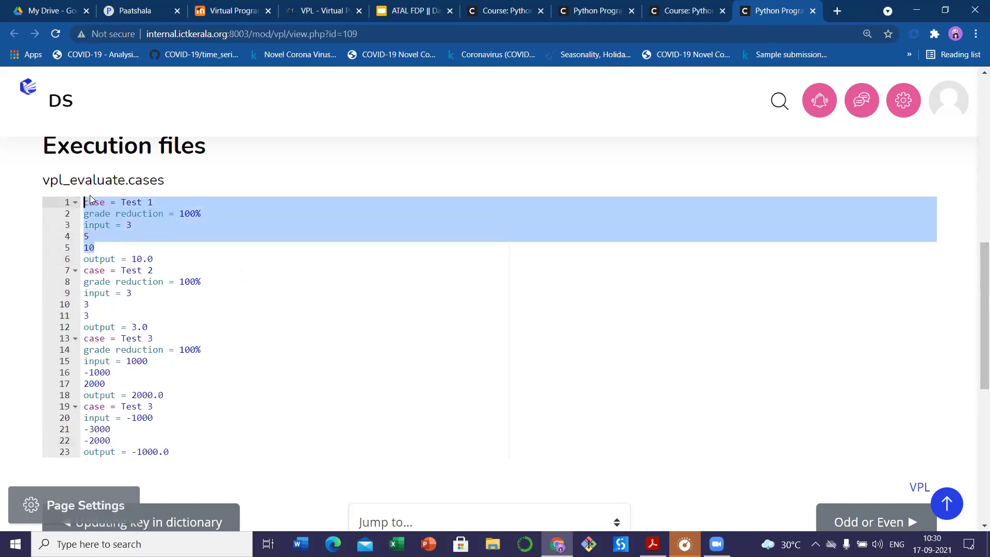
left_click(84, 202)
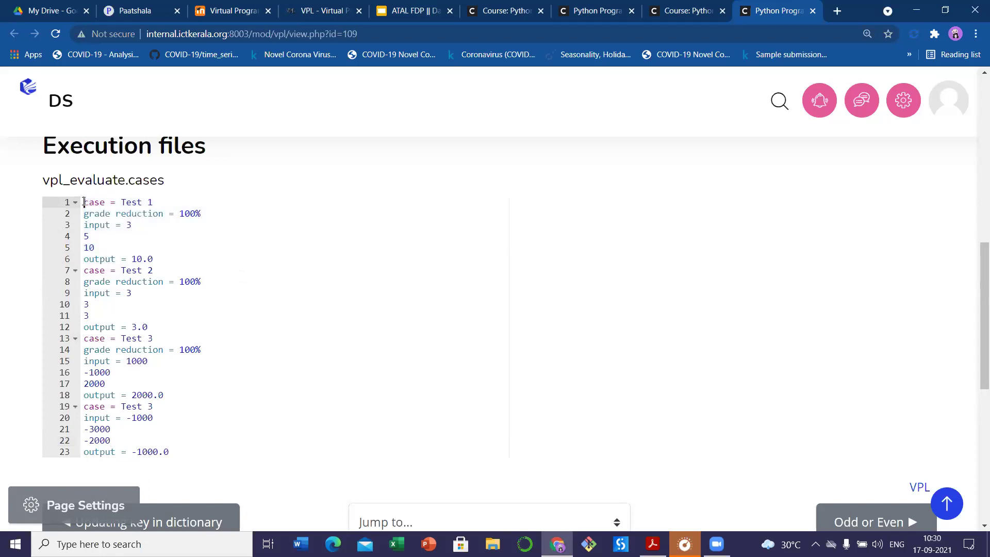
left_click_drag(84, 201, 157, 257)
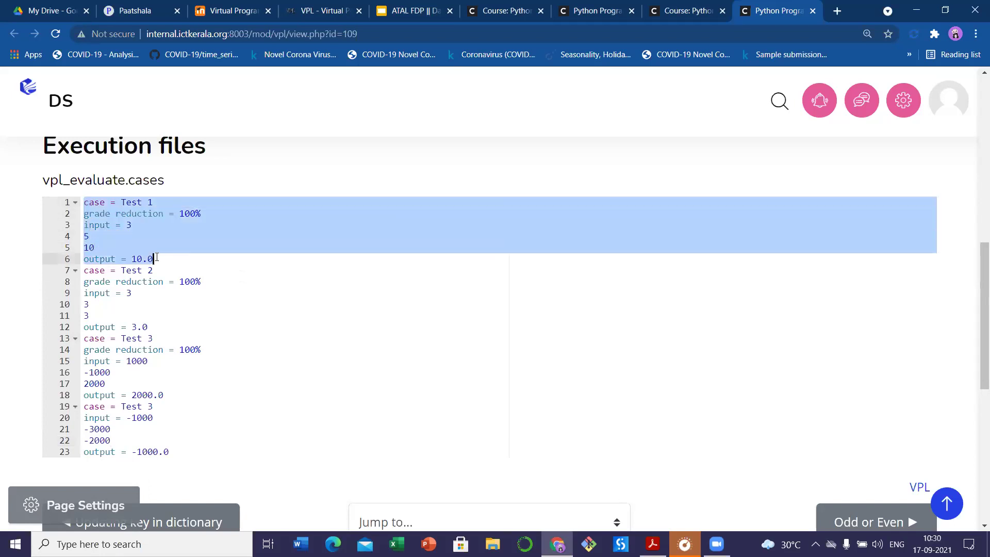
left_click(84, 270)
left_click_drag(84, 270, 149, 326)
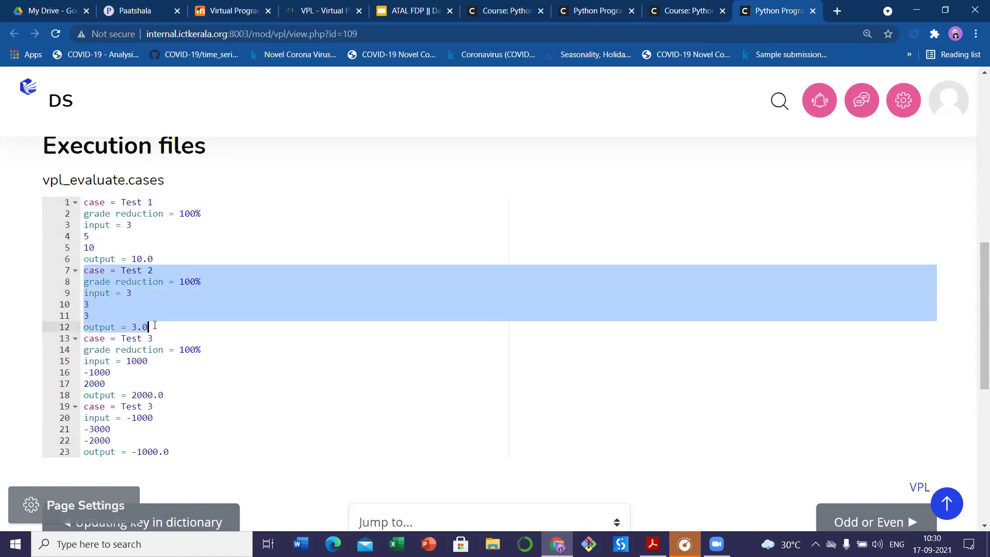
left_click_drag(84, 338, 165, 395)
left_click(161, 406)
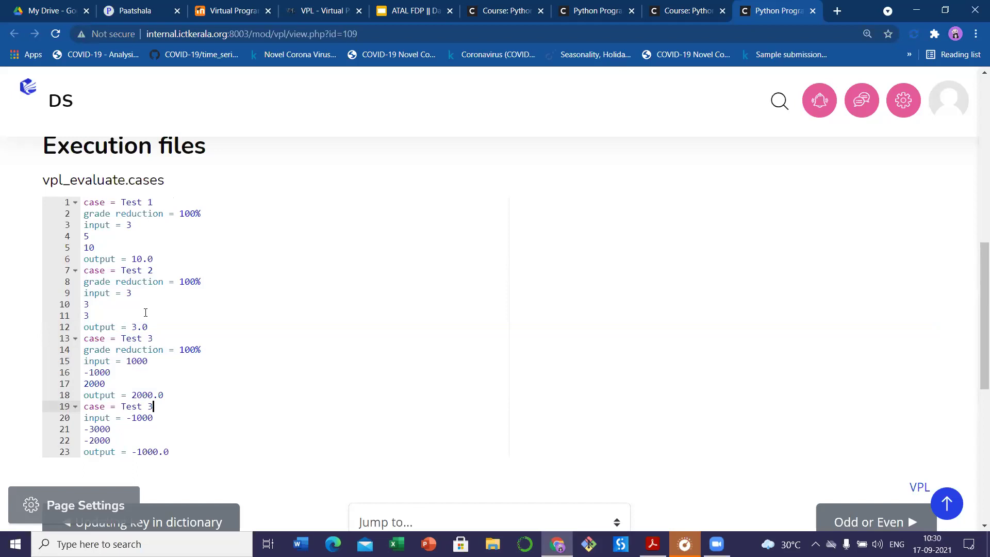
- View the activity's Execution options, then close the tab to return to the course
left_click(35, 512)
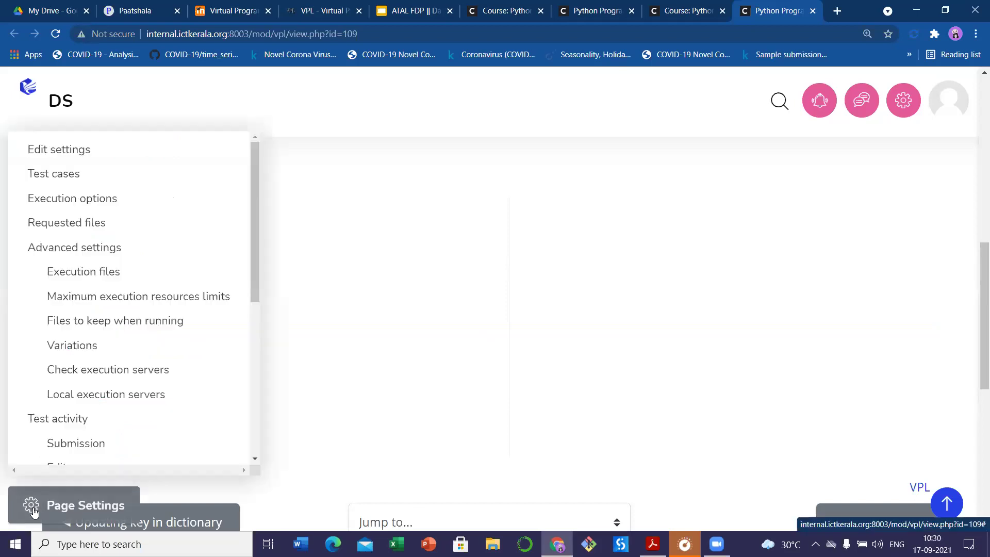
left_click(81, 199)
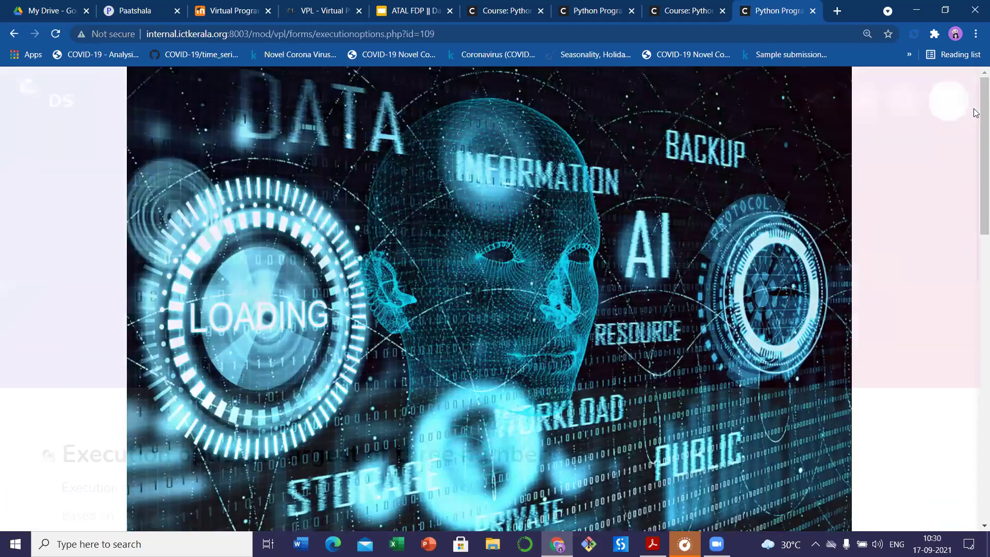
scroll(974, 232, "down", 7)
scroll(959, 154, "up", 6)
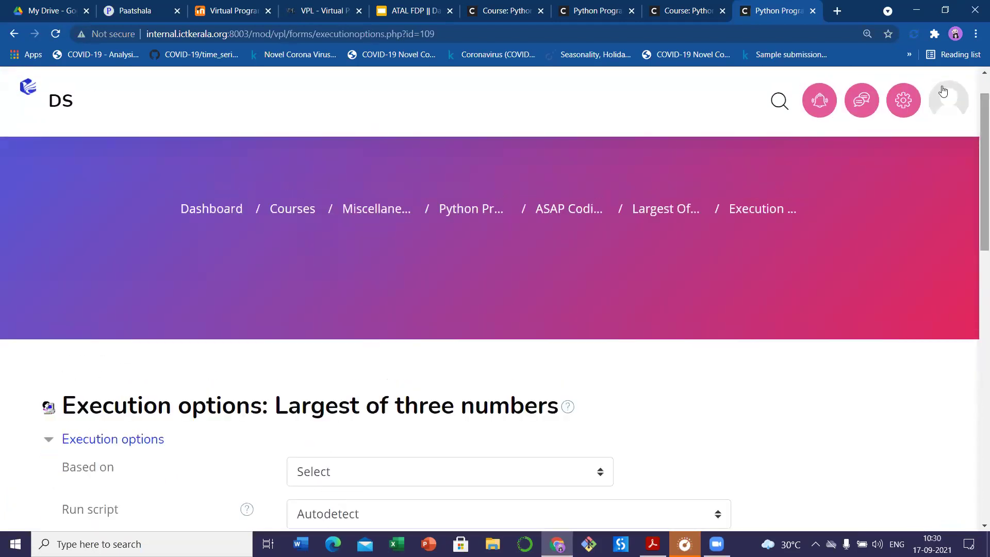
left_click(812, 10)
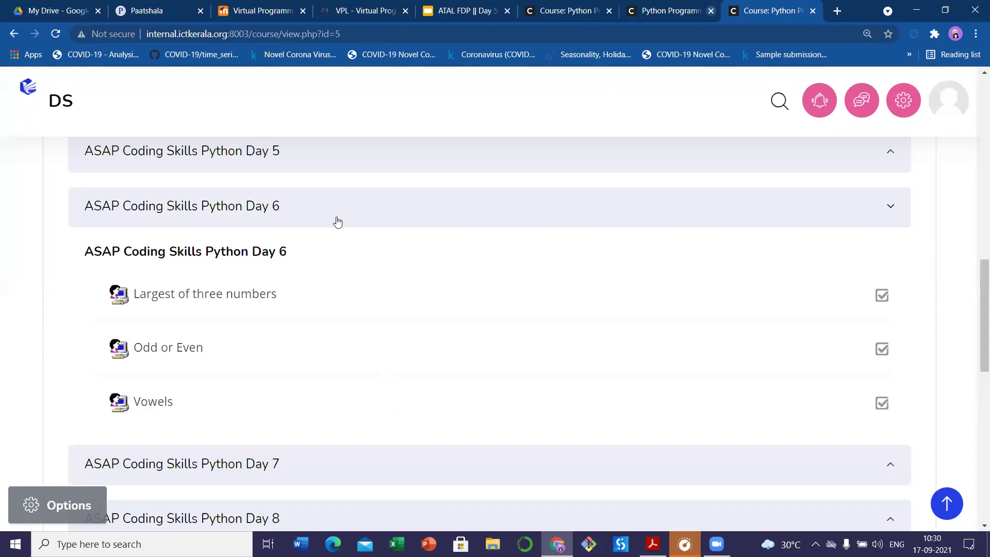
- Reopen Largest of three numbers and go to its Test cases editor
left_click(239, 295)
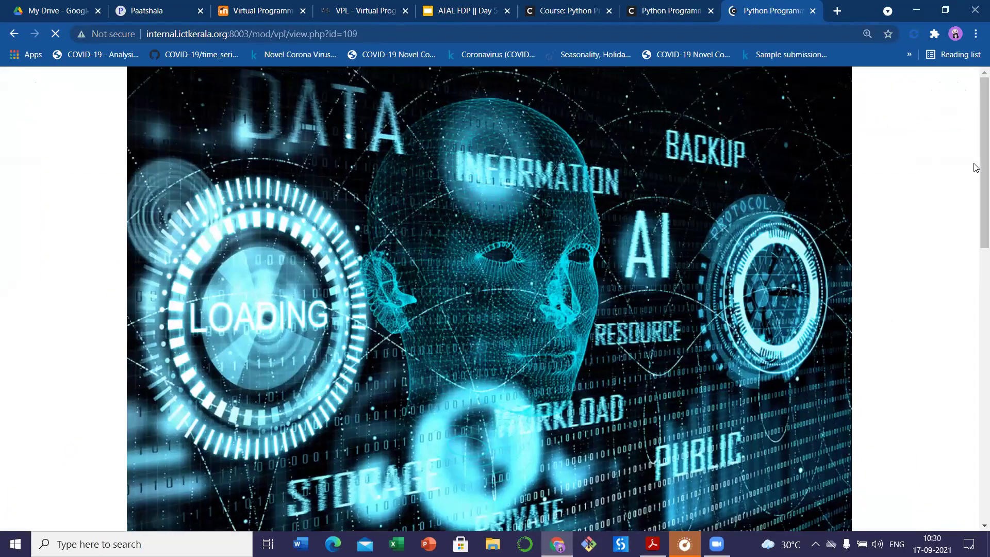
scroll(975, 248, "down", 5)
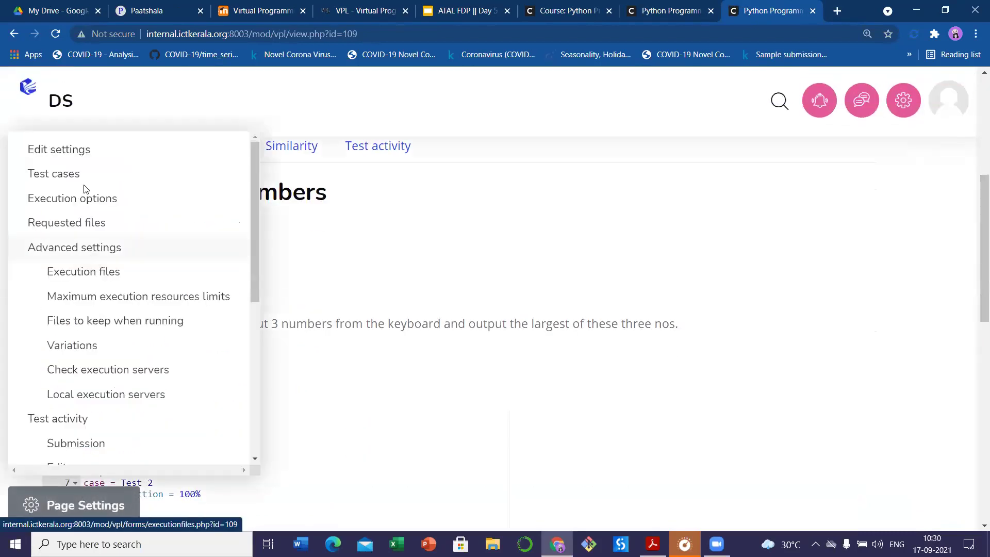
left_click(83, 173)
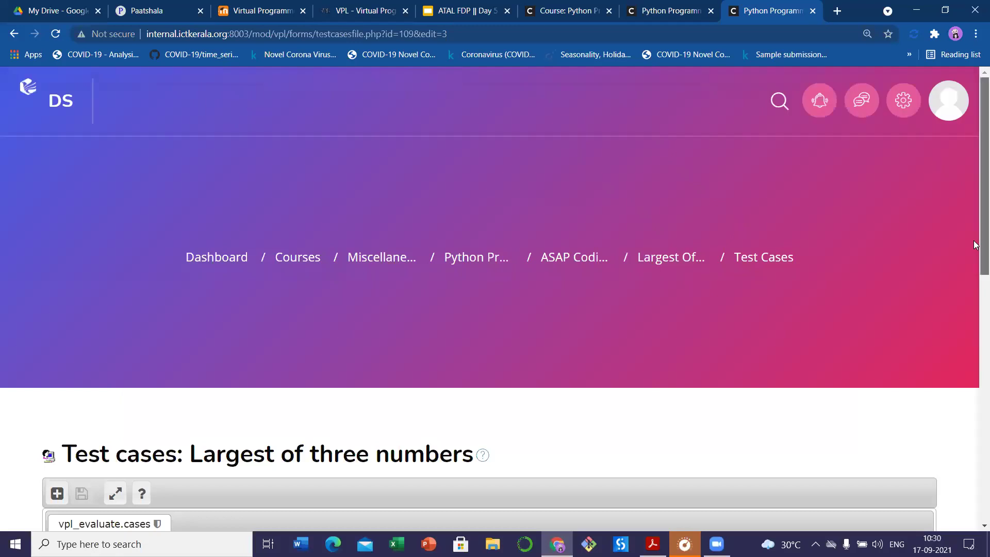
- Rename the last case from 'Test 3' to 'Test 4' and save vpl_evaluate.cases with Ctrl+S
left_click_drag(979, 243, 975, 365)
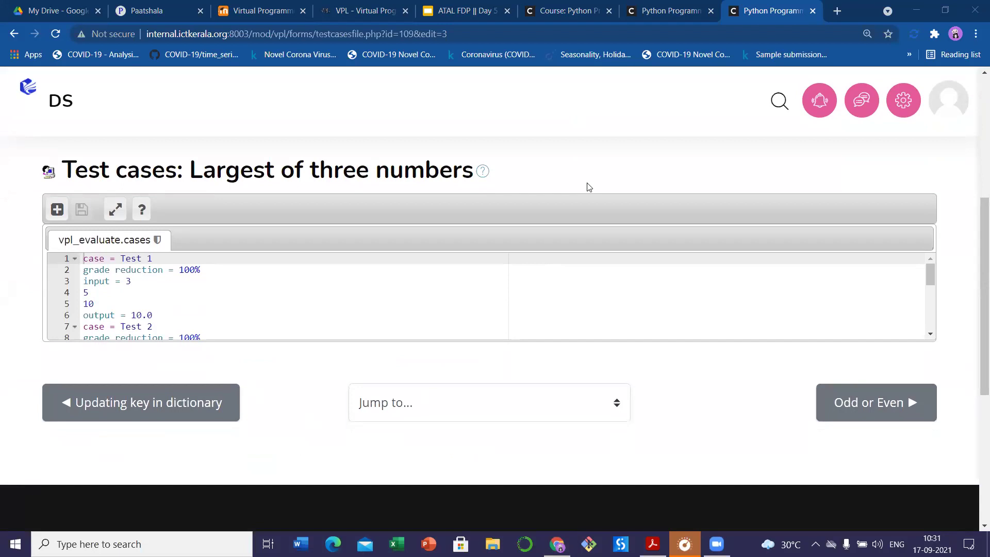
left_click_drag(932, 277, 934, 331)
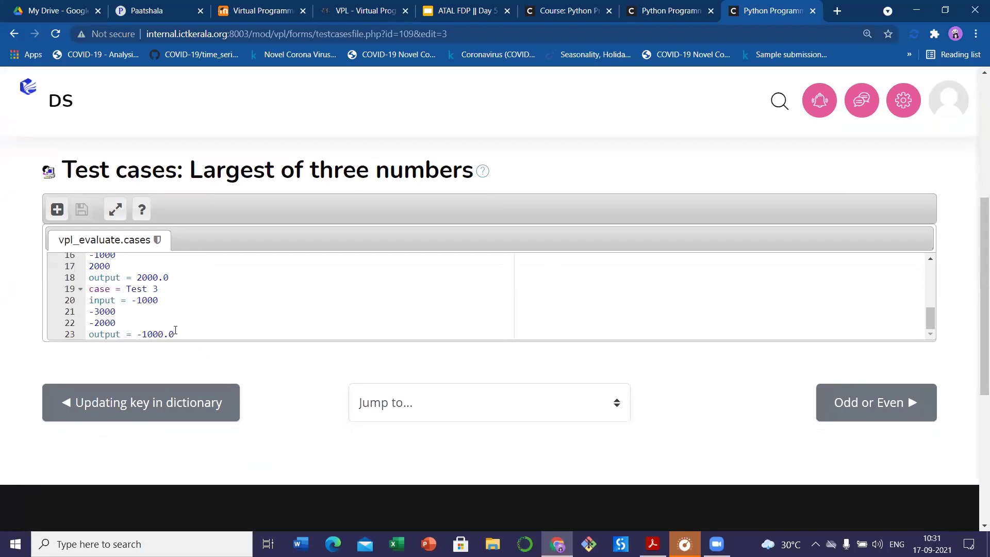
left_click(161, 287)
key("BackSpace")
type("4")
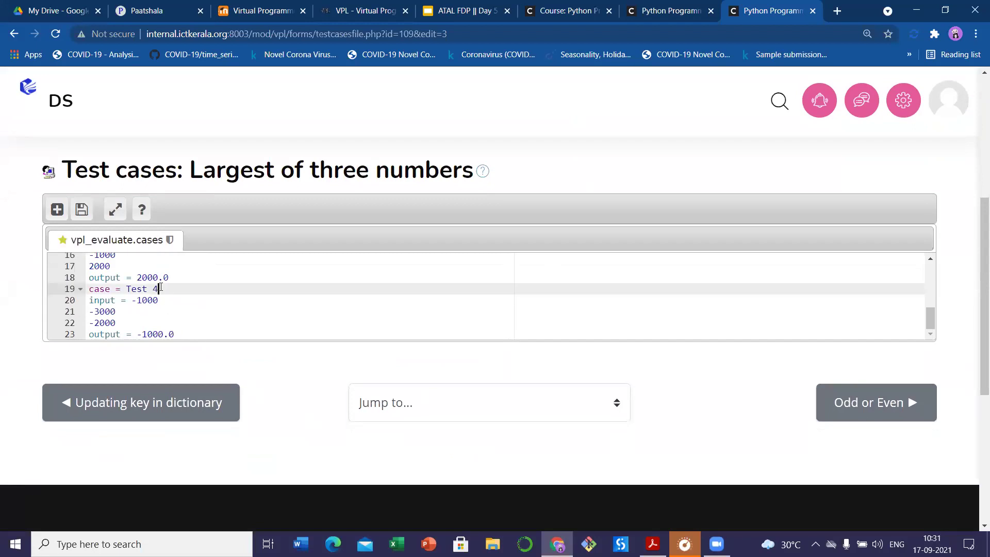
key("ctrl+s")
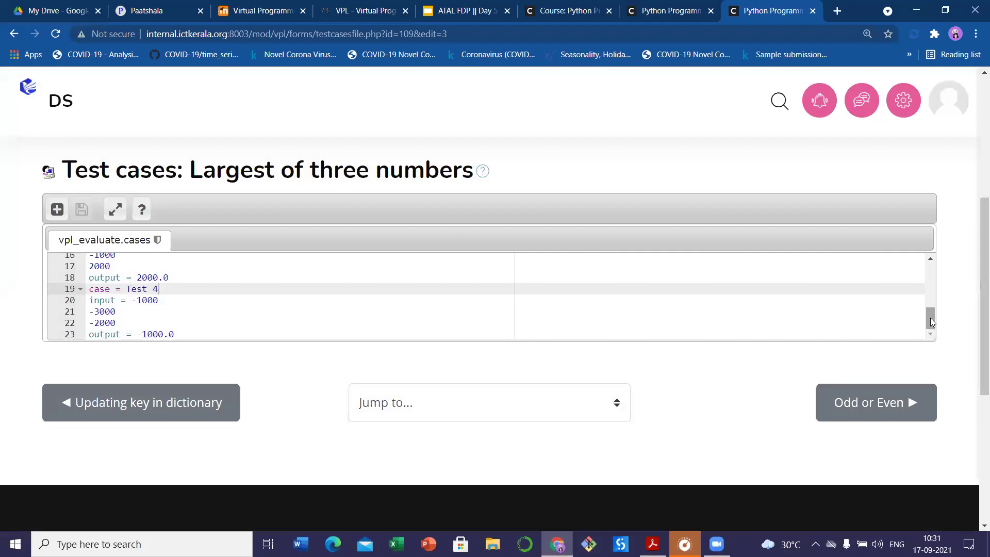
scroll(932, 292, "up", 5)
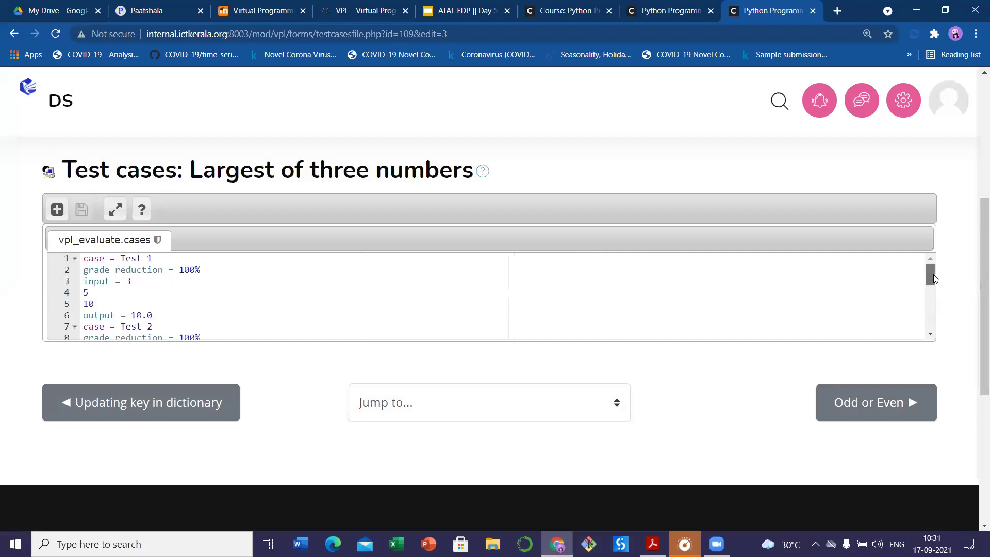
left_click_drag(977, 251, 977, 238)
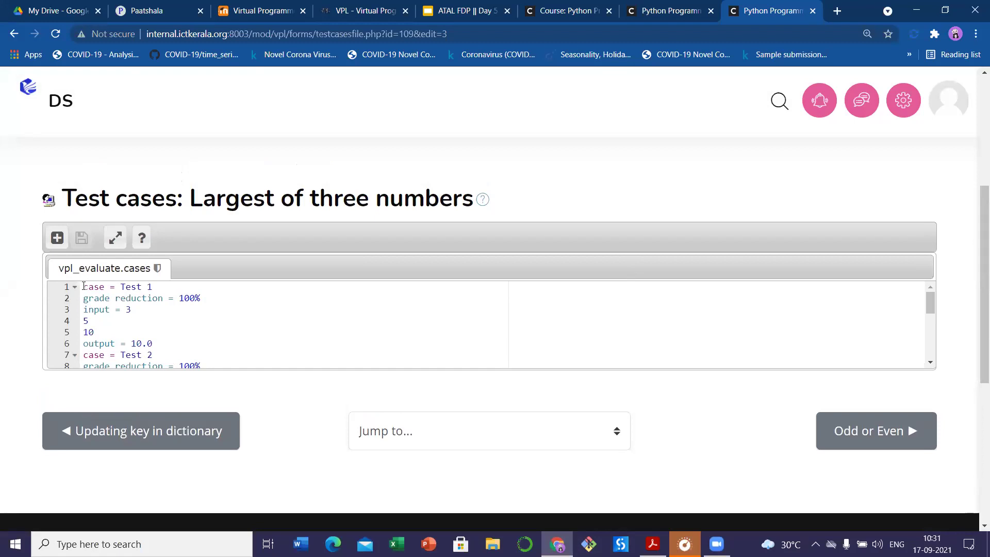
left_click_drag(84, 287, 164, 345)
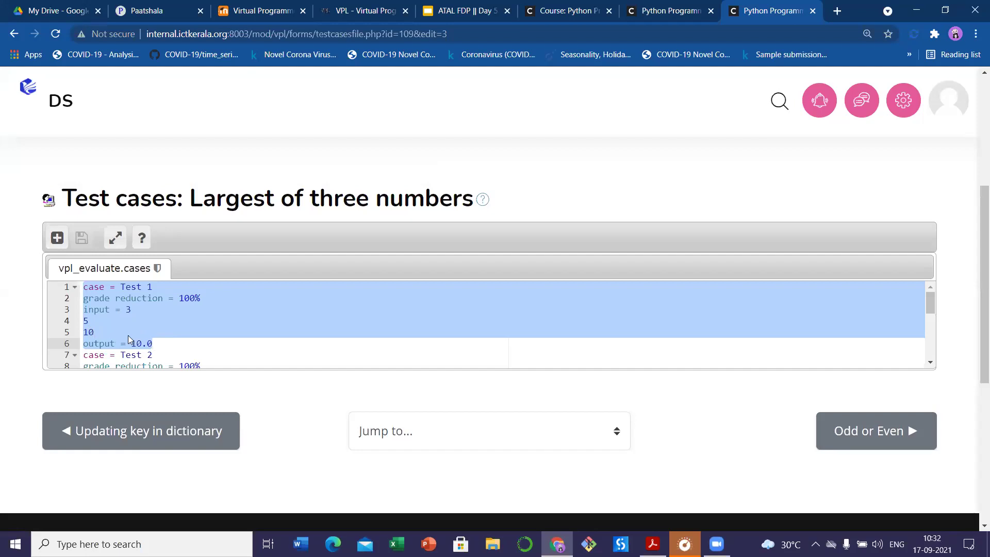
left_click(156, 344)
left_click_drag(154, 343, 132, 346)
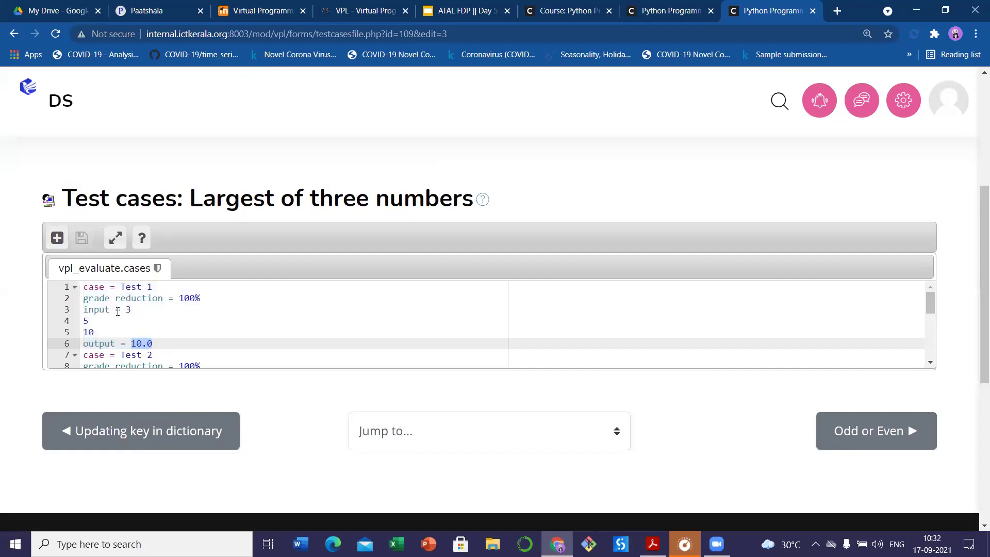
left_click(161, 343)
left_click_drag(161, 342, 101, 288)
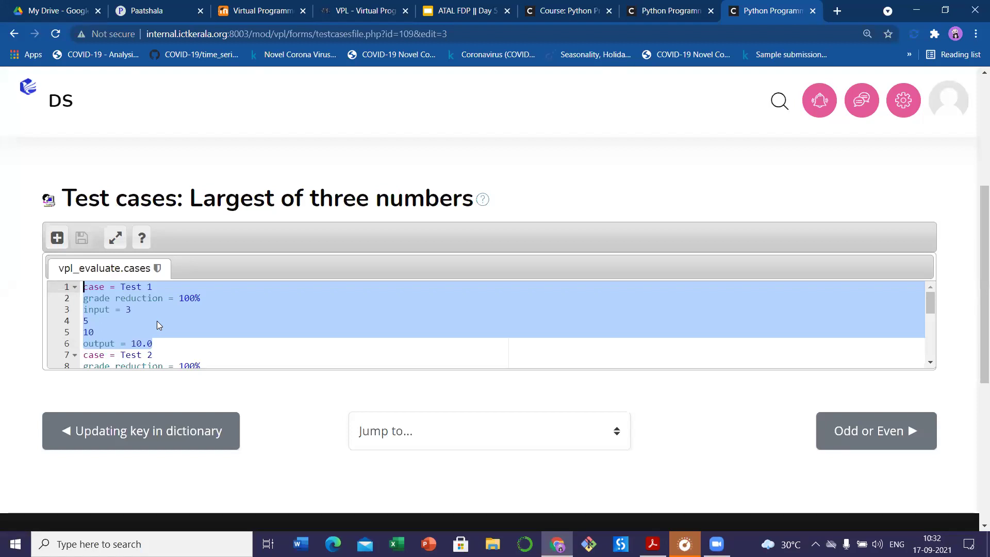
left_click(126, 311)
left_click_drag(126, 311, 106, 330)
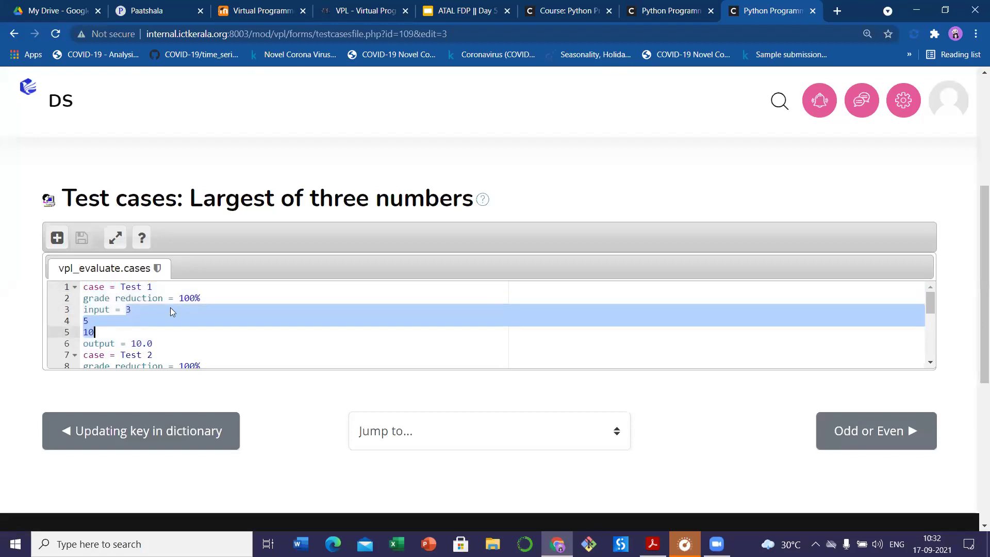
left_click_drag(121, 309, 130, 331)
left_click(132, 344)
left_click_drag(133, 343, 153, 344)
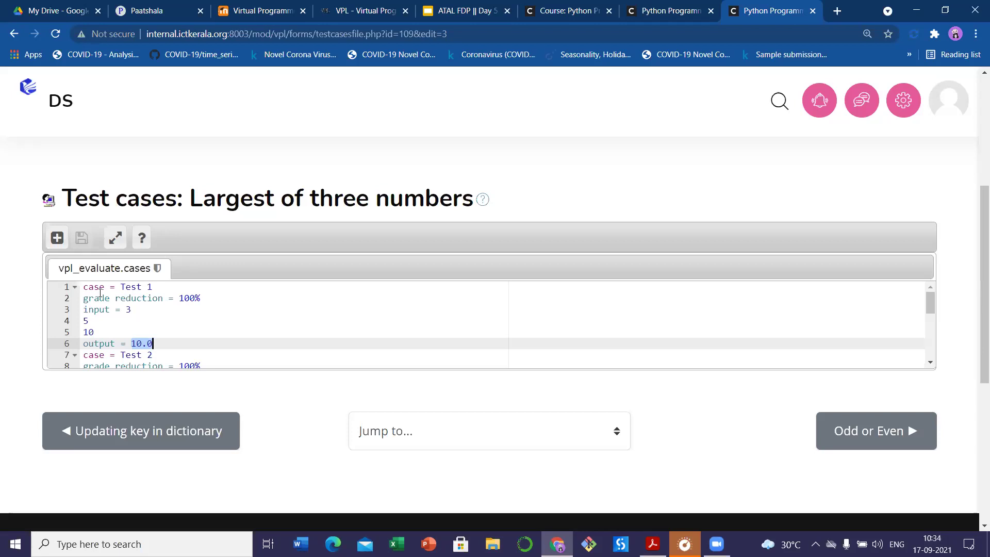
- Highlight Test 1's and Test 2's input values and expected outputs in the cases file
left_click_drag(126, 309, 105, 343)
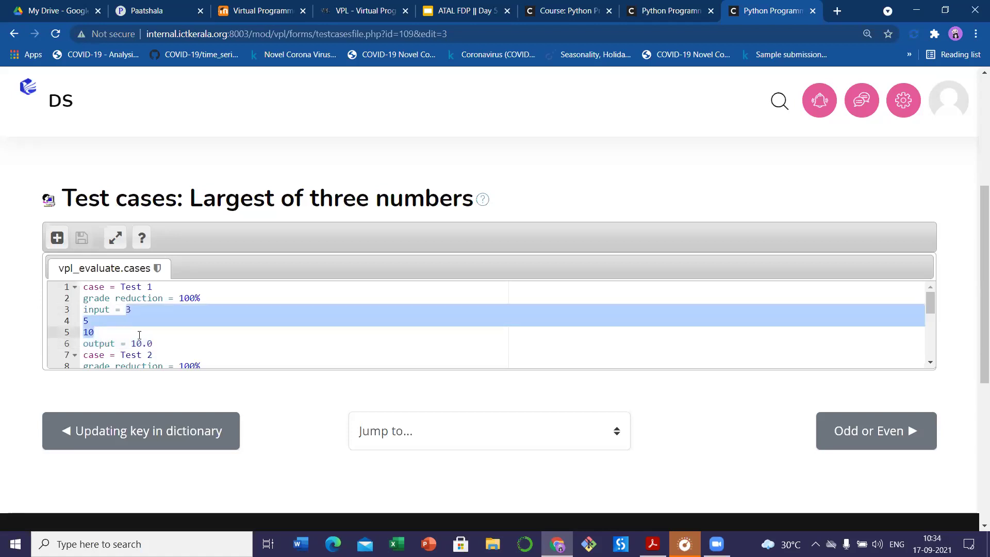
left_click_drag(131, 344, 159, 343)
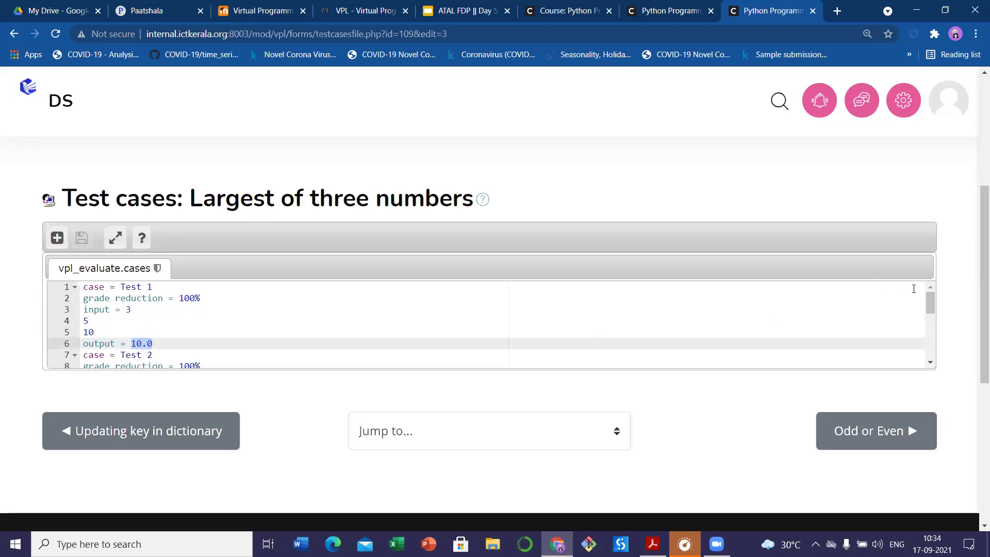
left_click_drag(930, 300, 931, 321)
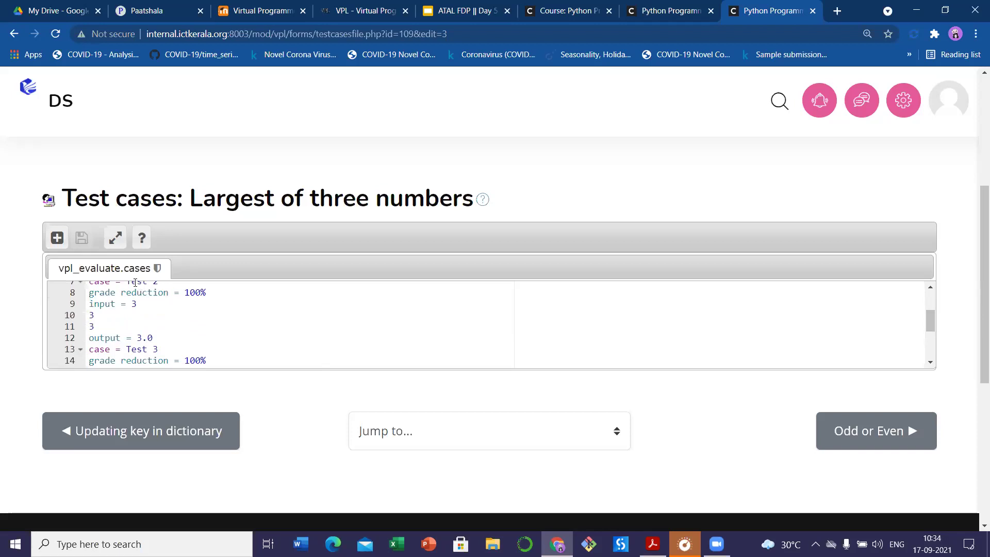
left_click_drag(126, 283, 166, 342)
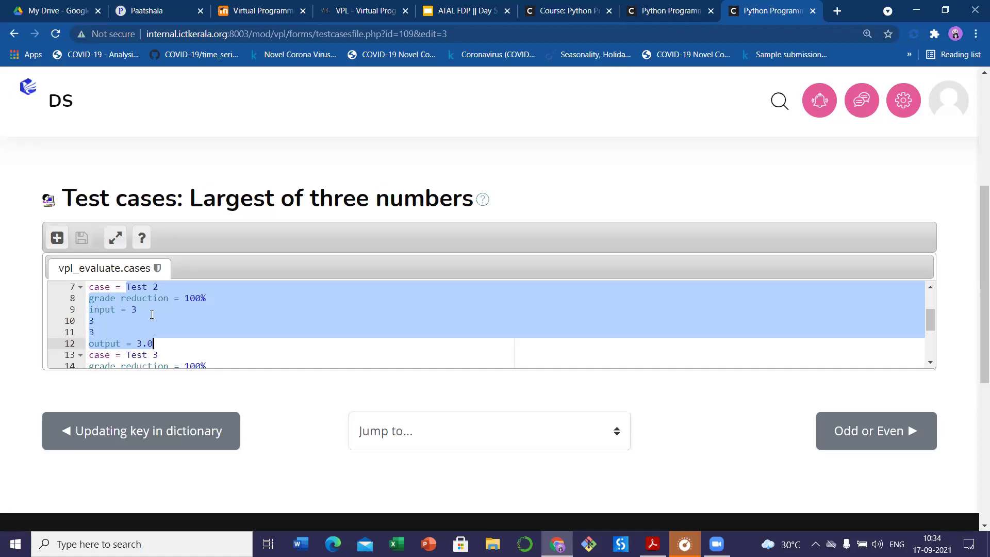
left_click(132, 310)
left_click_drag(132, 309, 157, 333)
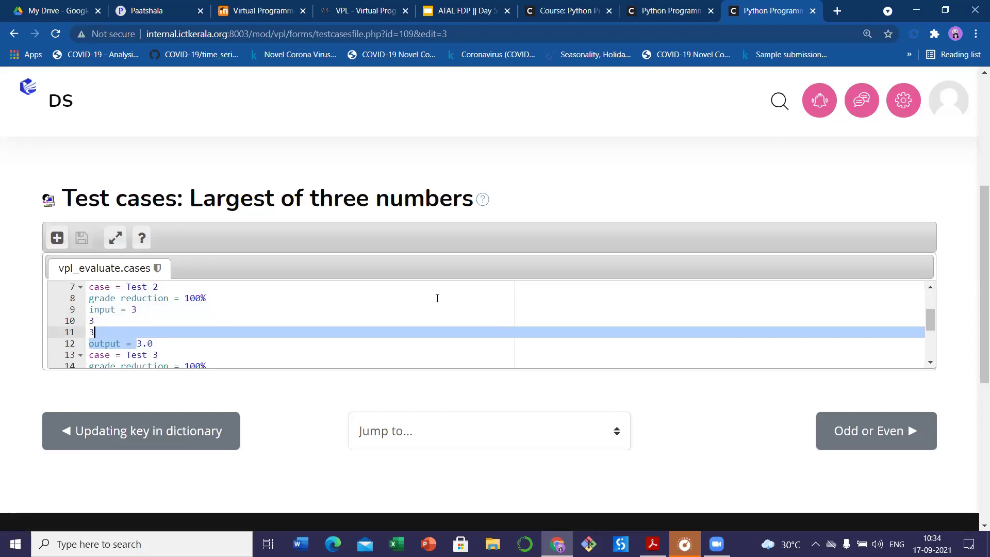
left_click_drag(933, 321, 933, 342)
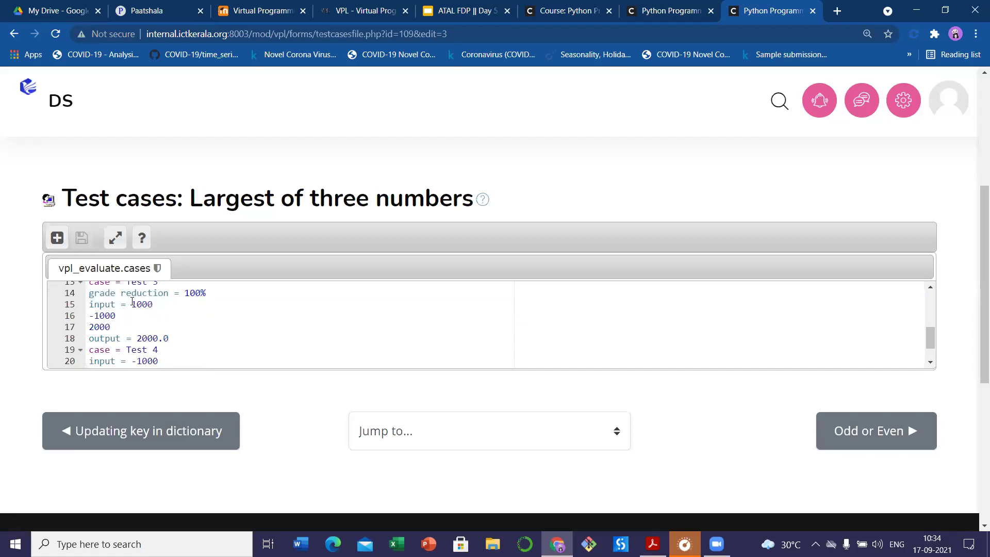
- Highlight Test 3's inputs 1000, -1000, 2000 and expected output 2000.0, and Test 4's inputs
left_click_drag(128, 304, 146, 325)
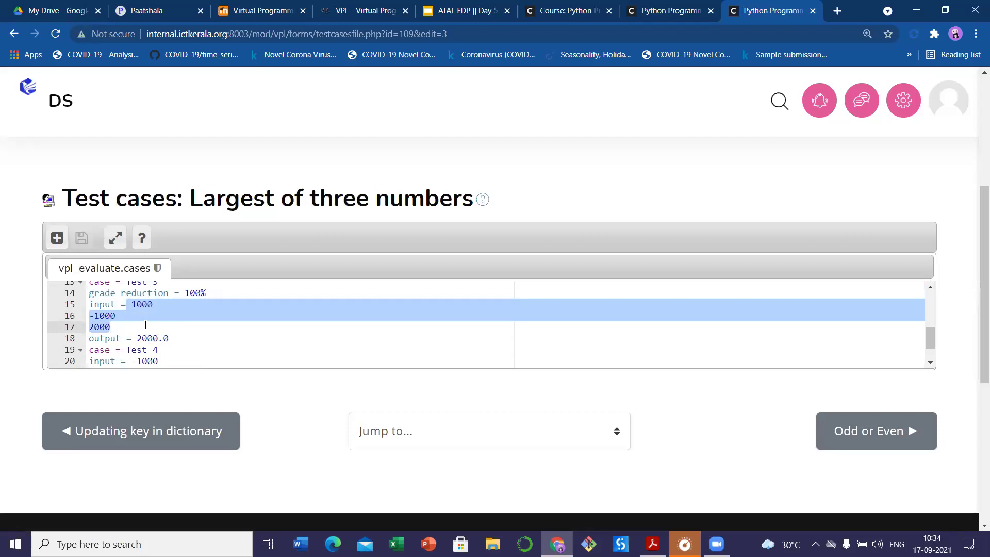
left_click(138, 338)
left_click_drag(137, 338, 169, 338)
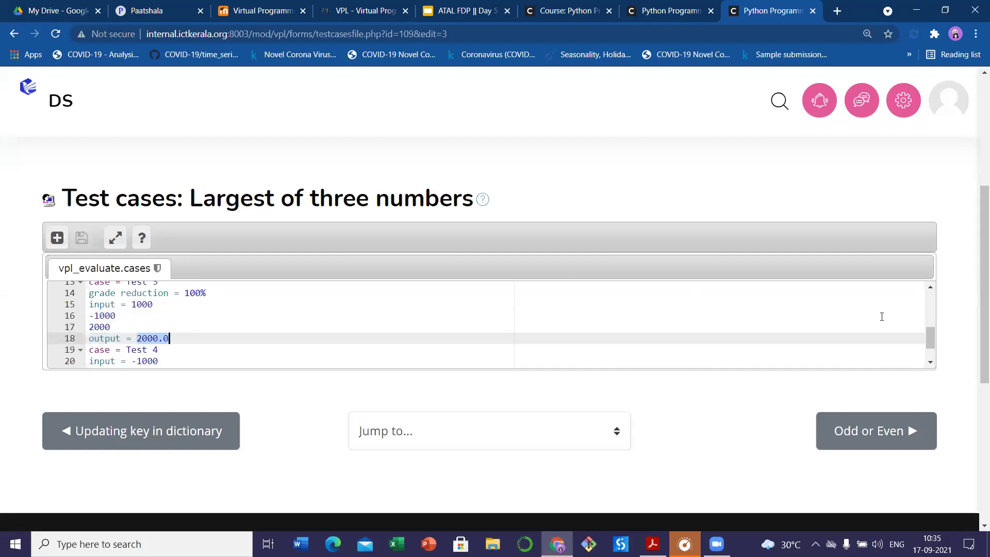
left_click_drag(932, 337, 931, 346)
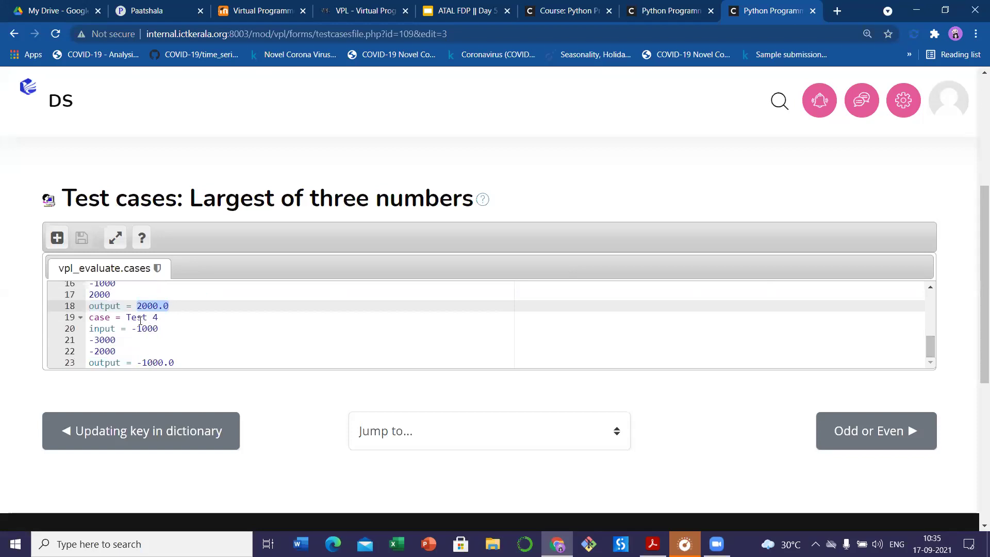
left_click_drag(136, 328, 158, 354)
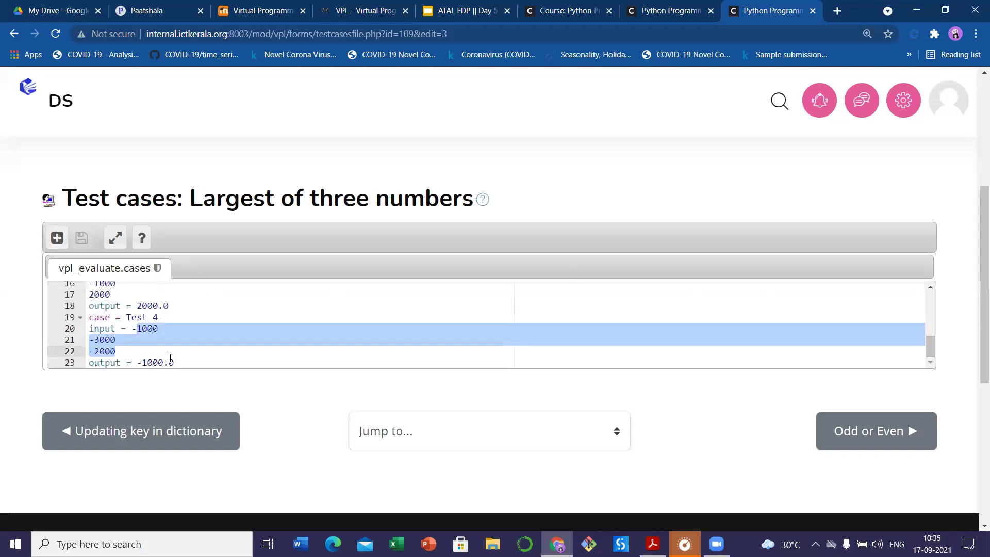
left_click(175, 362)
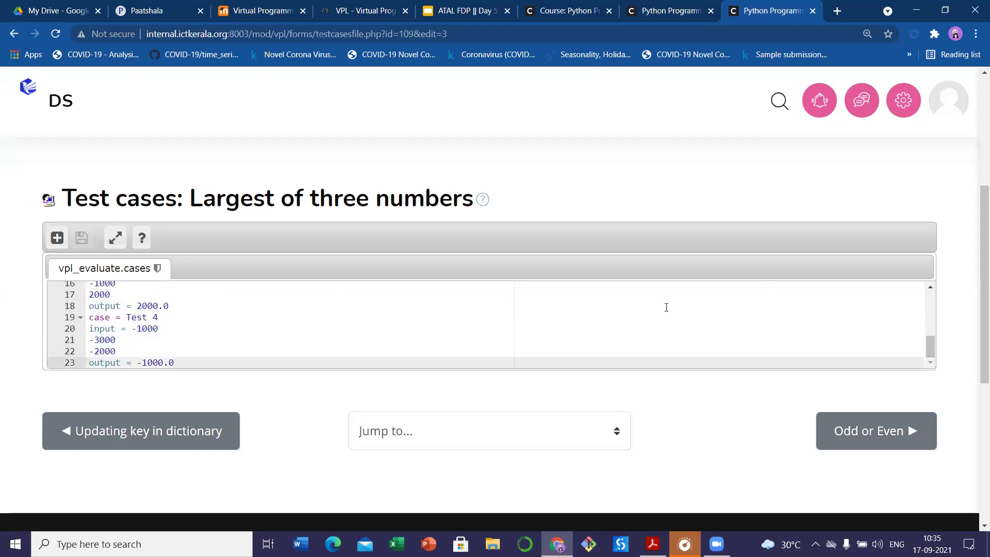
- Highlight Test 1's grade reduction 100% and its input and output lines
left_click_drag(930, 352, 926, 289)
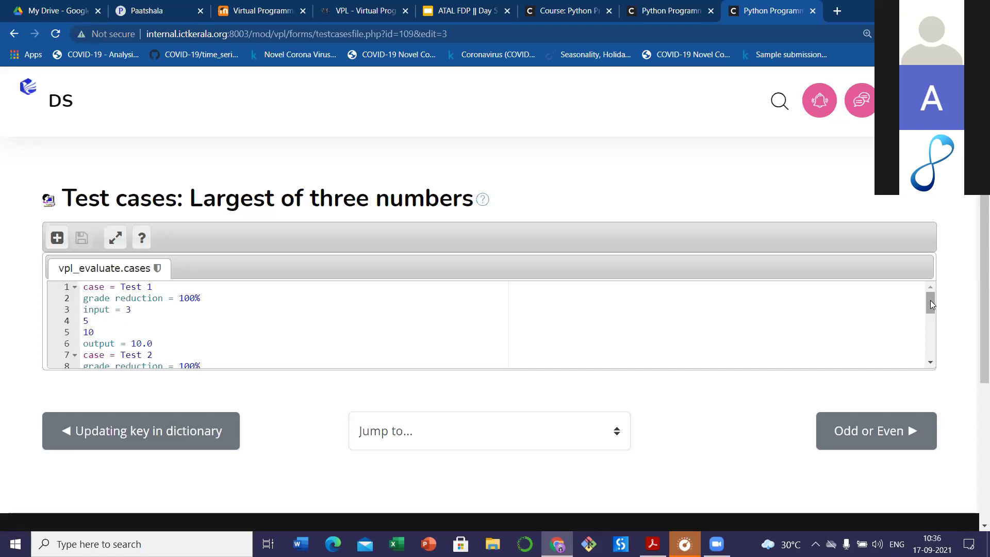
mouse_move(930, 300)
left_mouse_down()
mouse_move(935, 343)
mouse_move(924, 287)
left_mouse_up()
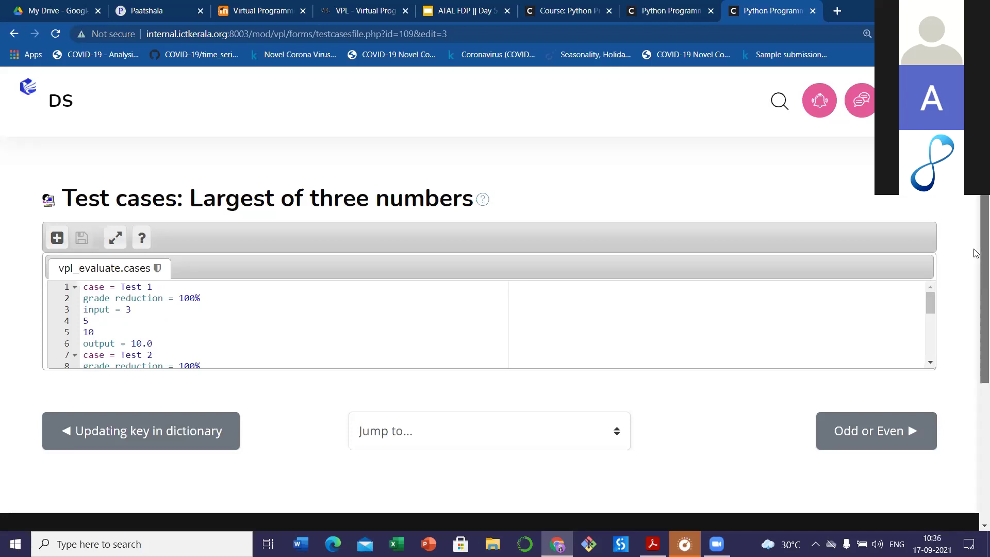
scroll(974, 227, "up", 3)
scroll(974, 221, "down", 3)
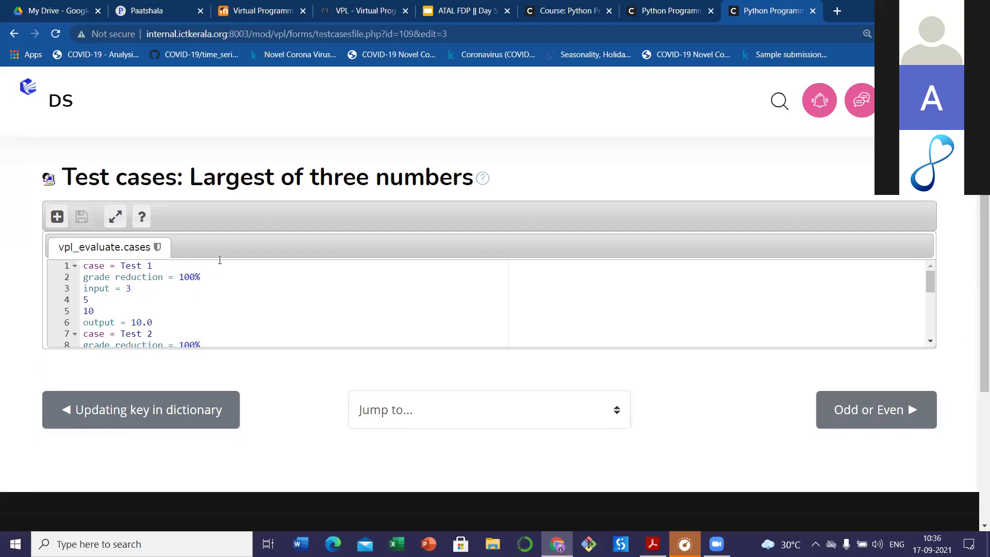
left_click_drag(179, 276, 200, 277)
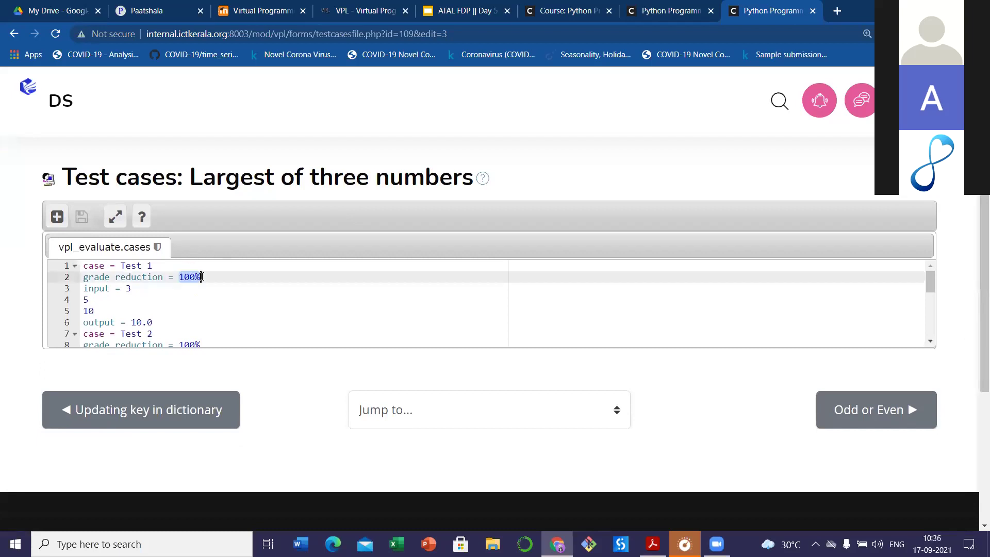
left_click(202, 277)
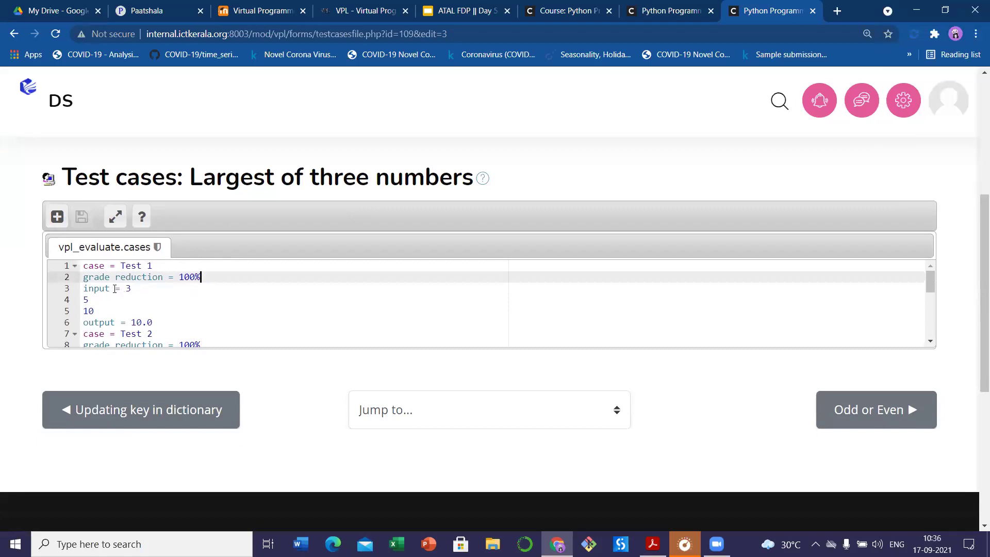
left_click_drag(117, 289, 156, 323)
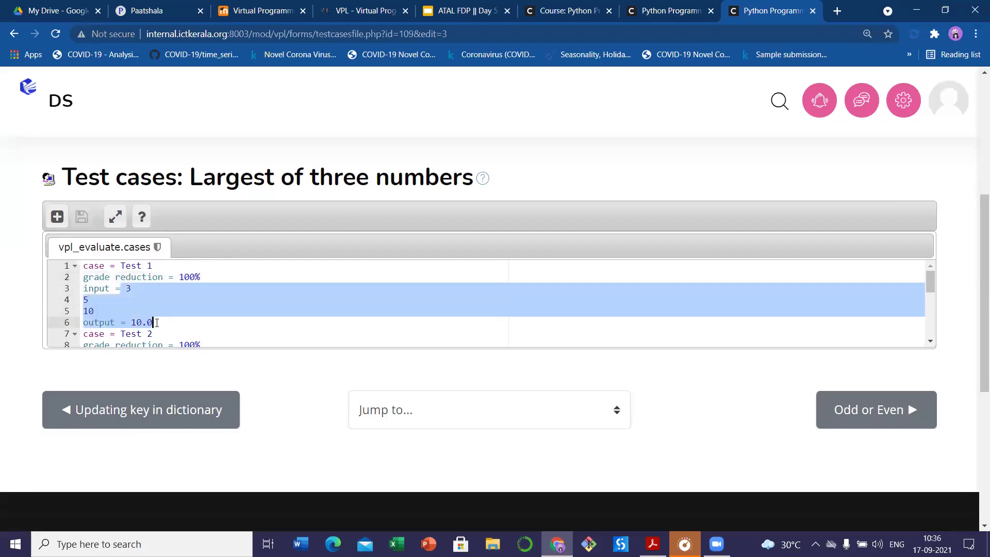
left_click(209, 278)
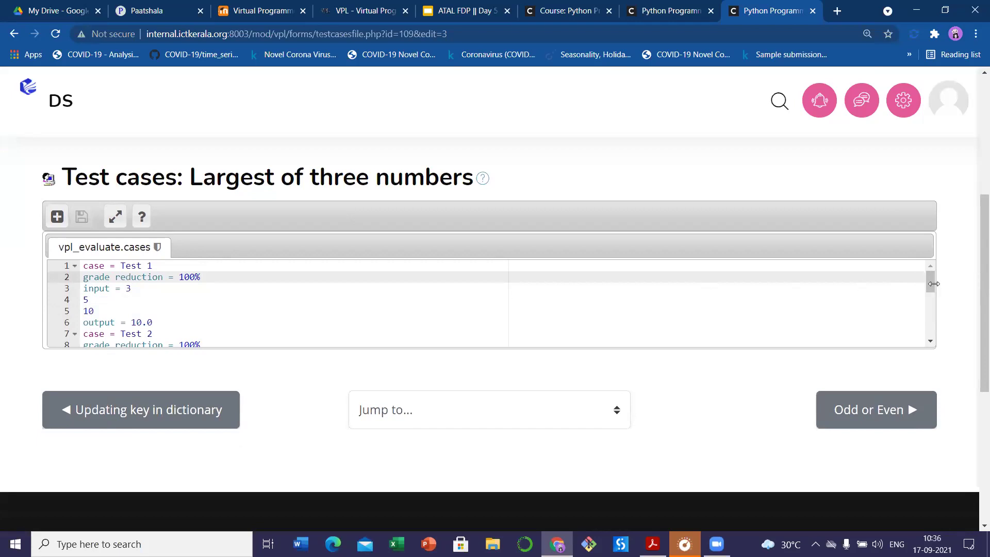
- Select Test 3's 'grade reduction = 100%' line and place the cursor after Test 4's case line
left_click_drag(927, 286, 929, 335)
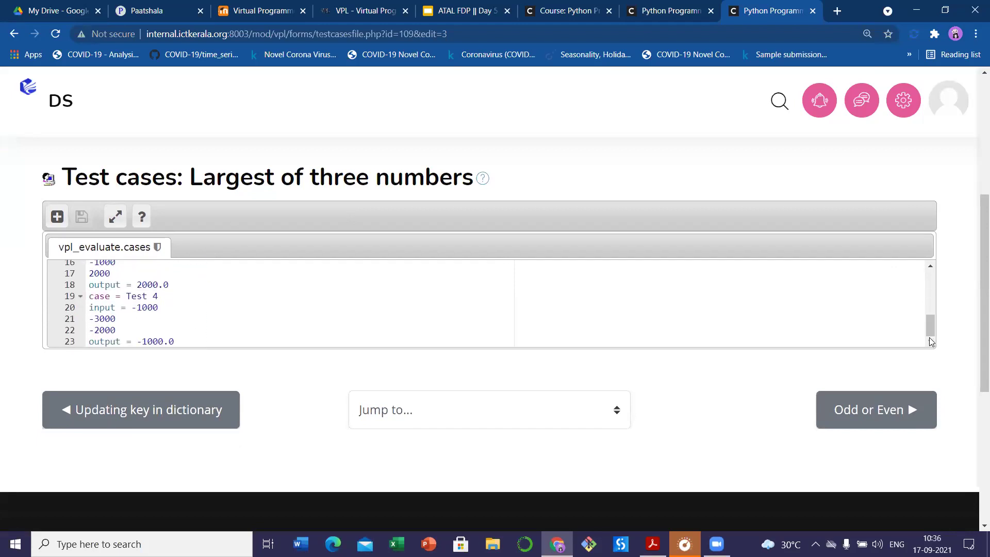
left_click_drag(929, 333, 929, 320)
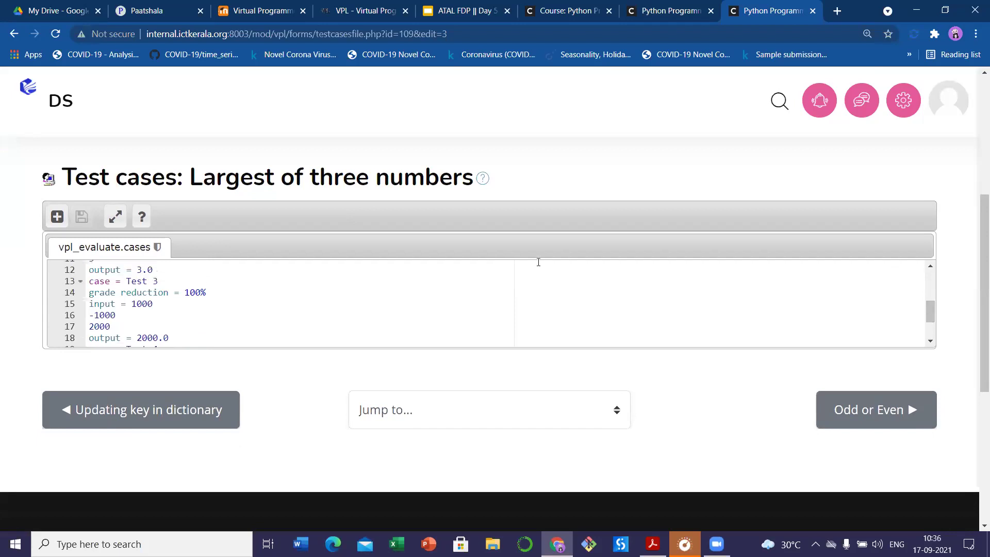
left_click_drag(224, 300, 160, 281)
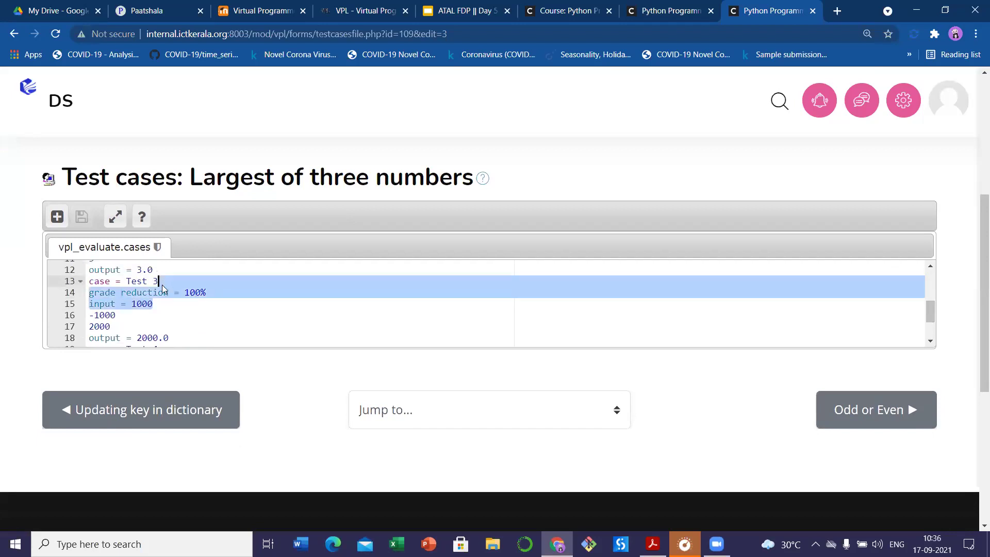
left_click(158, 283)
left_click_drag(91, 293, 213, 293)
key("ctrl+c")
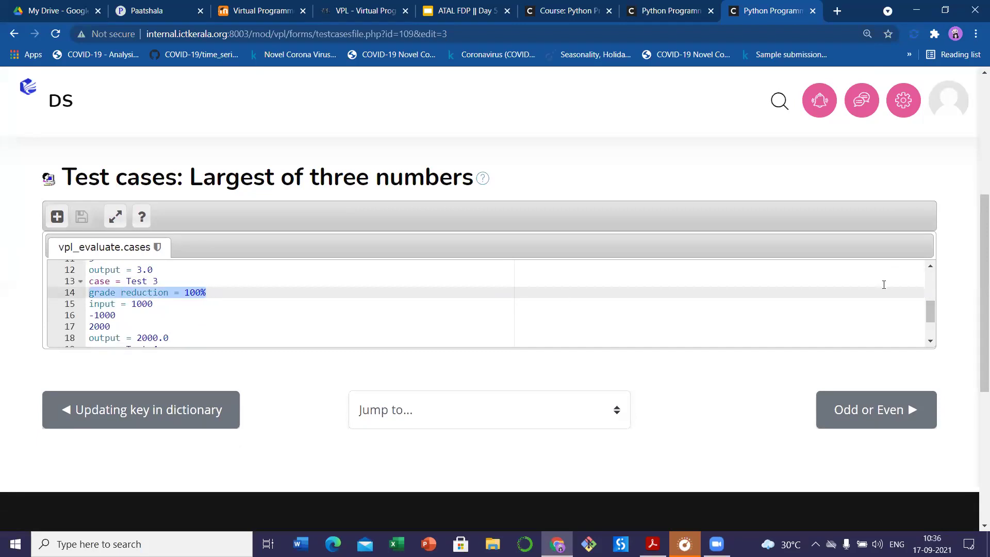
left_click_drag(931, 311, 932, 331)
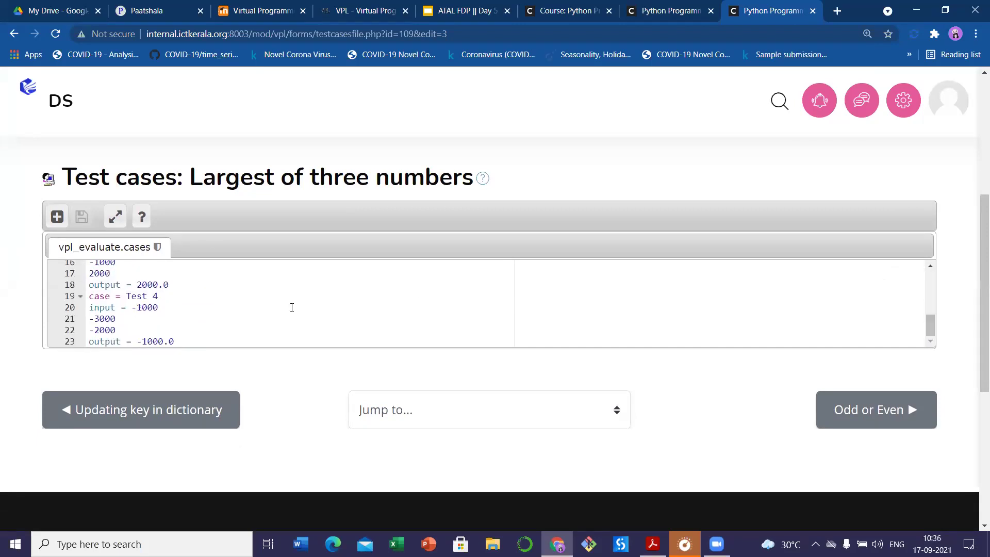
left_click(159, 298)
- Paste 'grade reduction = 100%' on a new line under Test 4's header and save
key("Return")
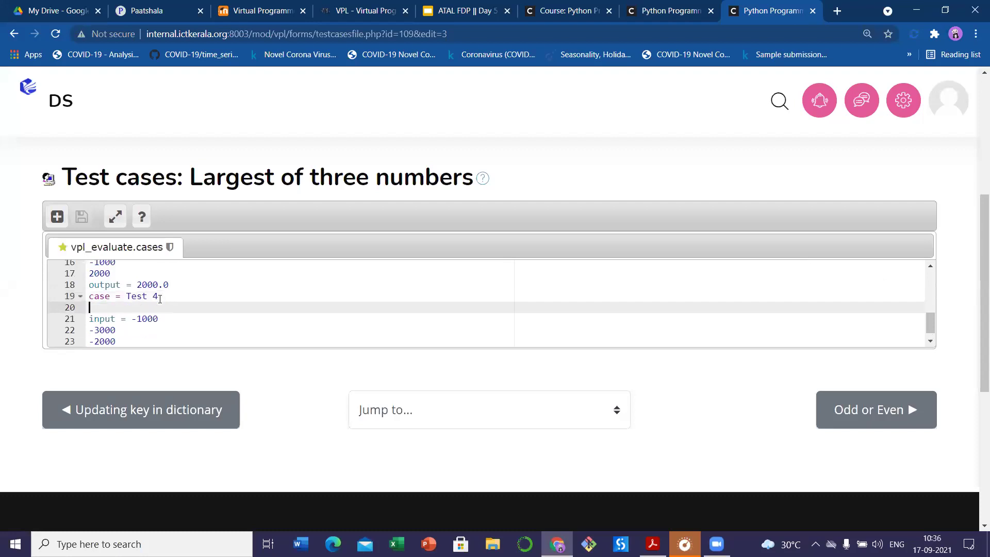
key("ctrl+v")
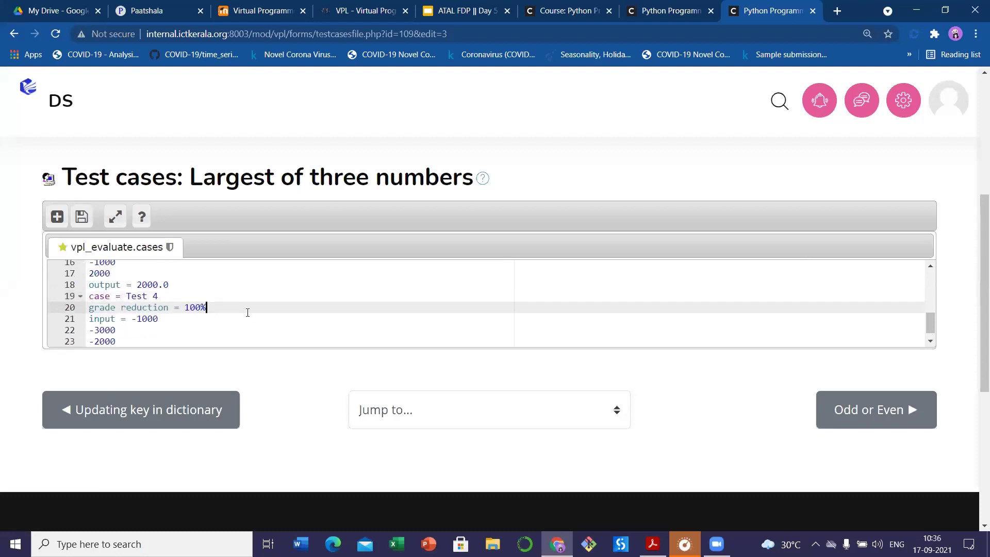
key("ctrl+s")
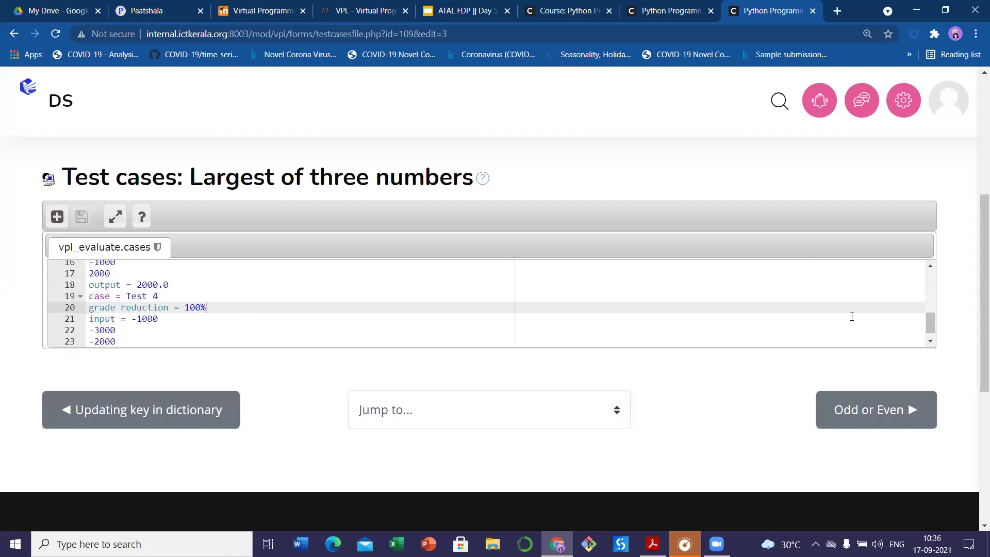
left_click_drag(928, 325, 930, 270)
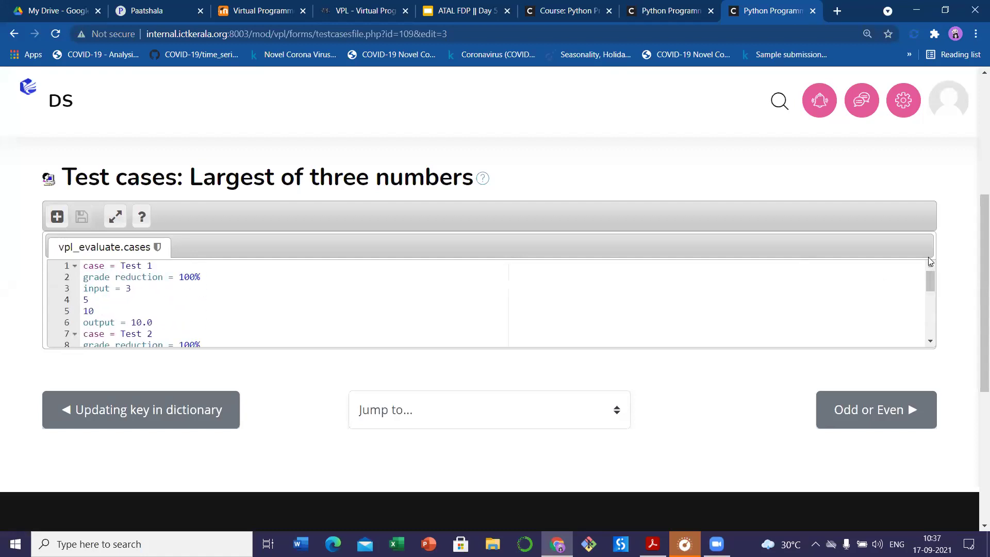
mouse_move(931, 284)
left_mouse_down()
mouse_move(931, 305)
mouse_move(931, 284)
left_mouse_up()
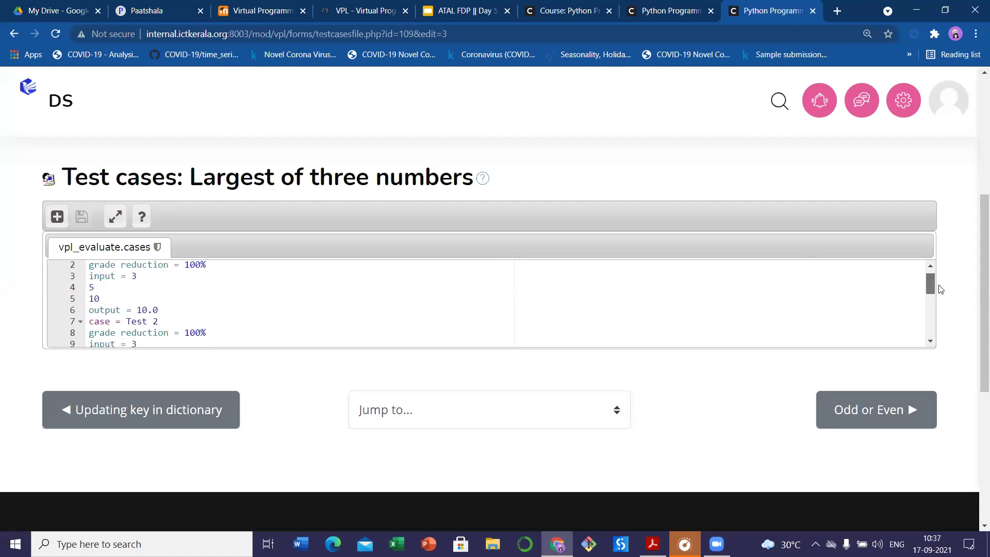
- Change the grade reduction of Test 1 and Test 2 from 100% to 25%
left_click(196, 265)
key("BackSpace")
key("BackSpace")
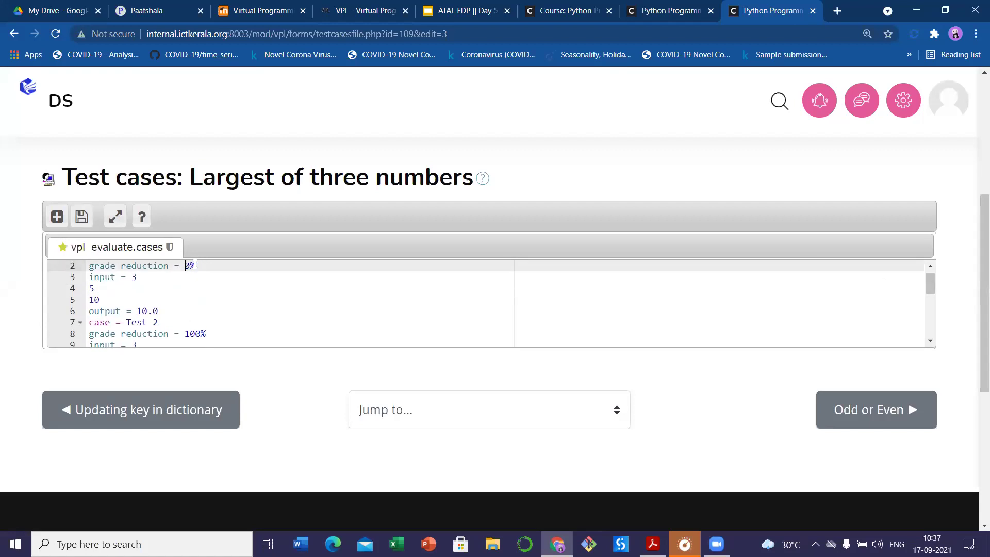
key("Delete")
type("25")
left_click(201, 334)
key("BackSpace")
key("BackSpace")
key("BackSpace")
type("25")
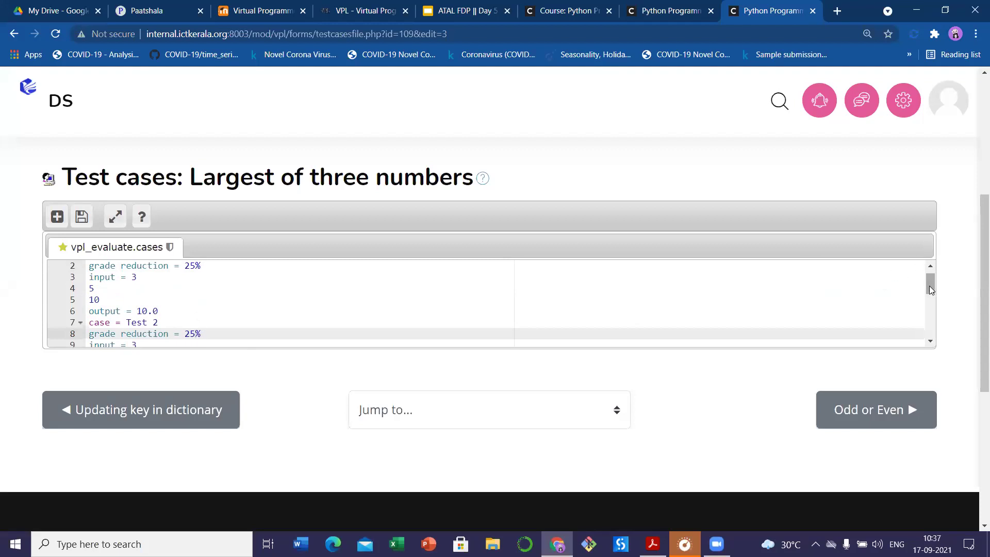
left_click_drag(929, 285, 929, 305)
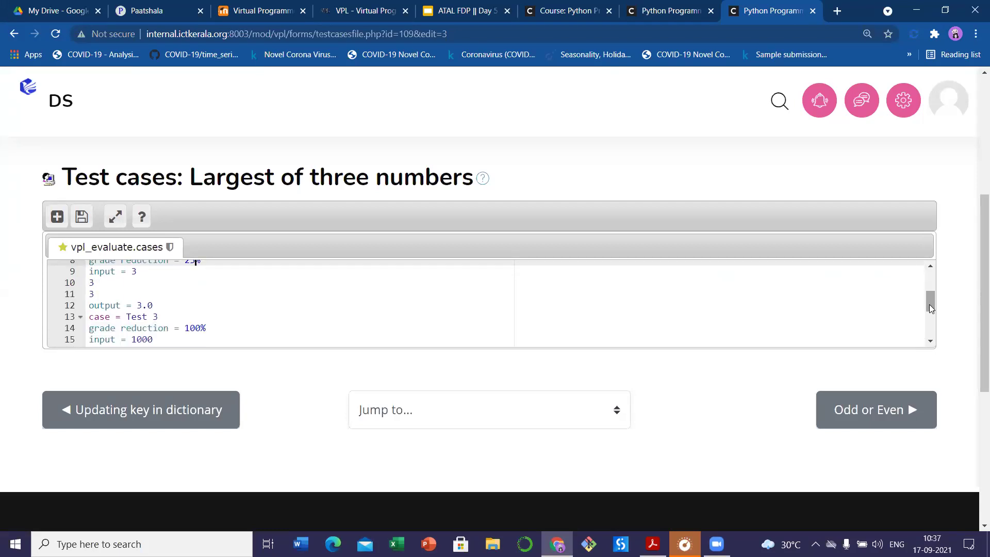
- Change Test 3's and Test 4's grade reduction to 25% and save vpl_evaluate.cases
left_click(199, 328)
key("BackSpace")
key("BackSpace")
type("25")
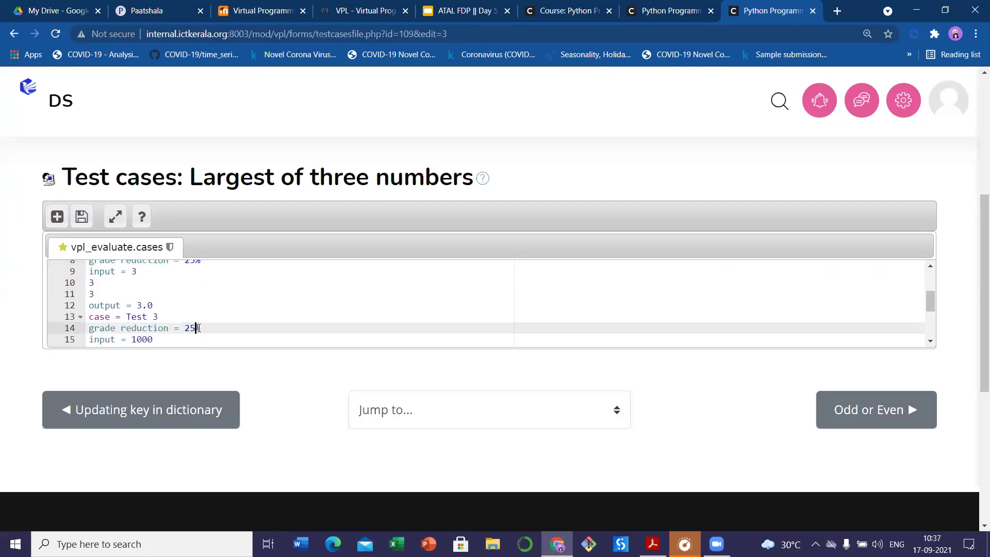
left_click_drag(928, 299, 932, 320)
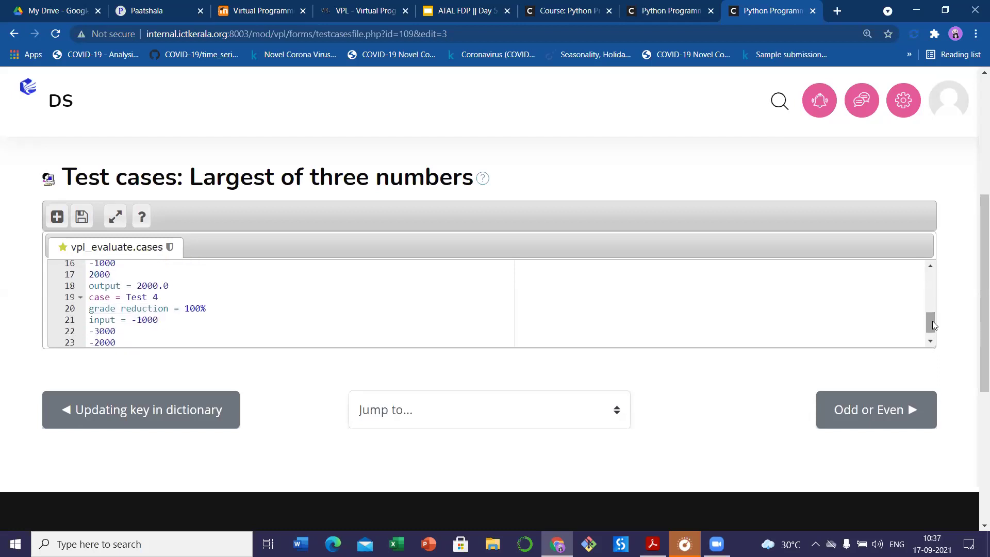
left_click(201, 308)
key("BackSpace")
key("BackSpace")
key("BackSpace")
type("25")
left_click(309, 321)
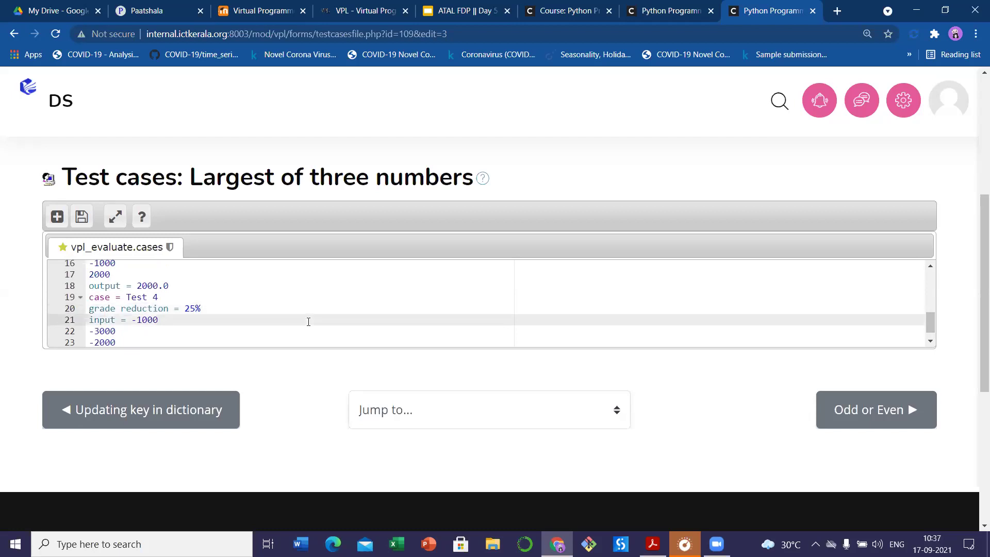
key("ctrl+s")
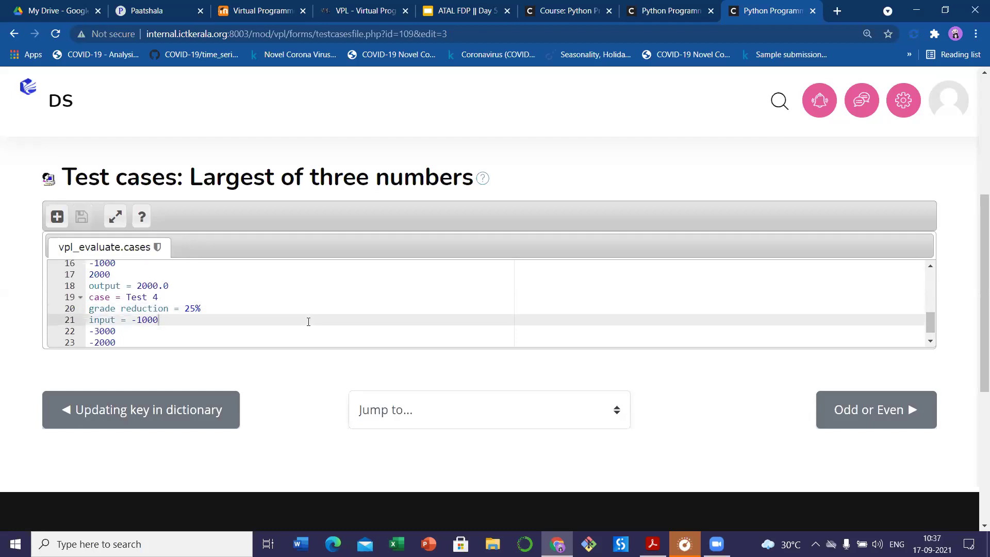
left_click_drag(931, 326, 935, 281)
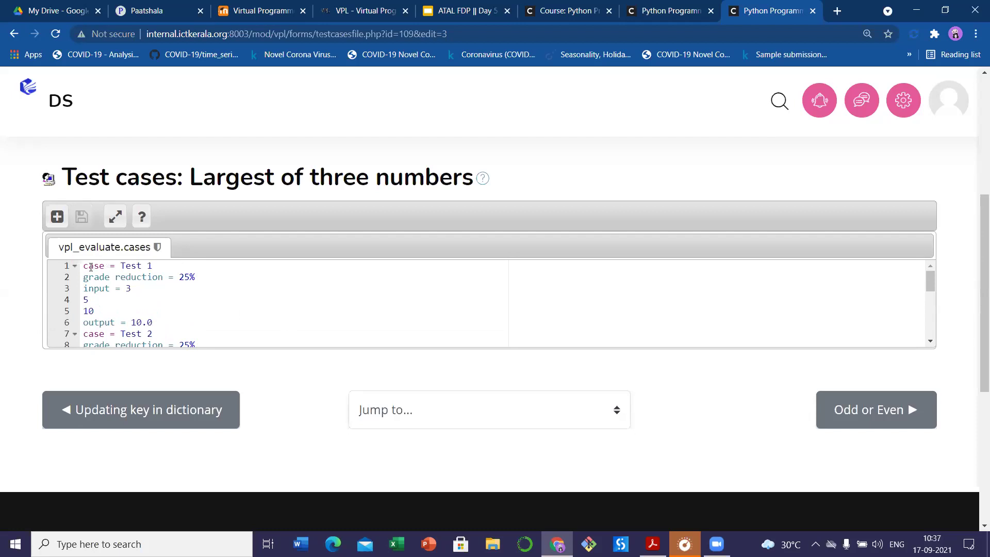
left_click_drag(83, 266, 153, 322)
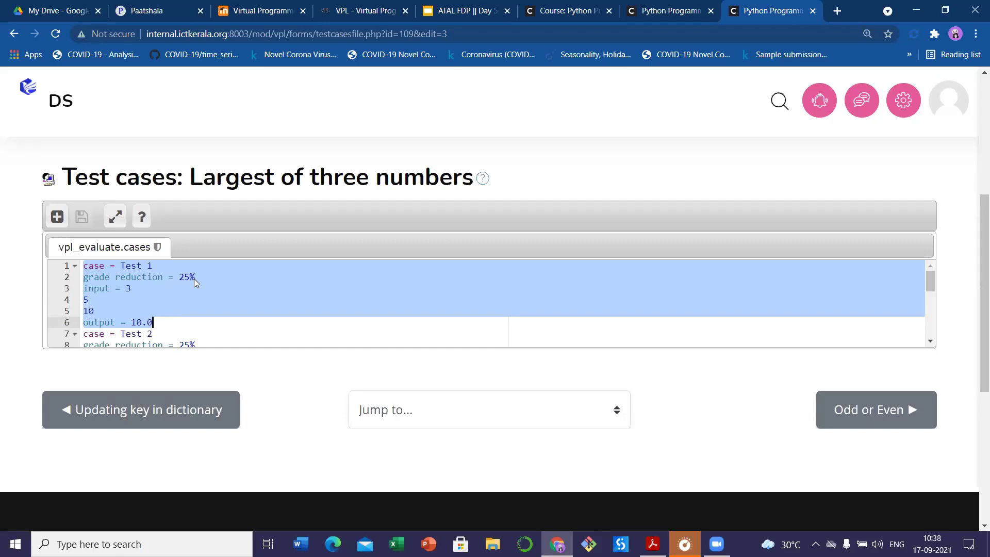
left_click(198, 277)
left_click_drag(203, 277, 79, 276)
left_click(215, 299)
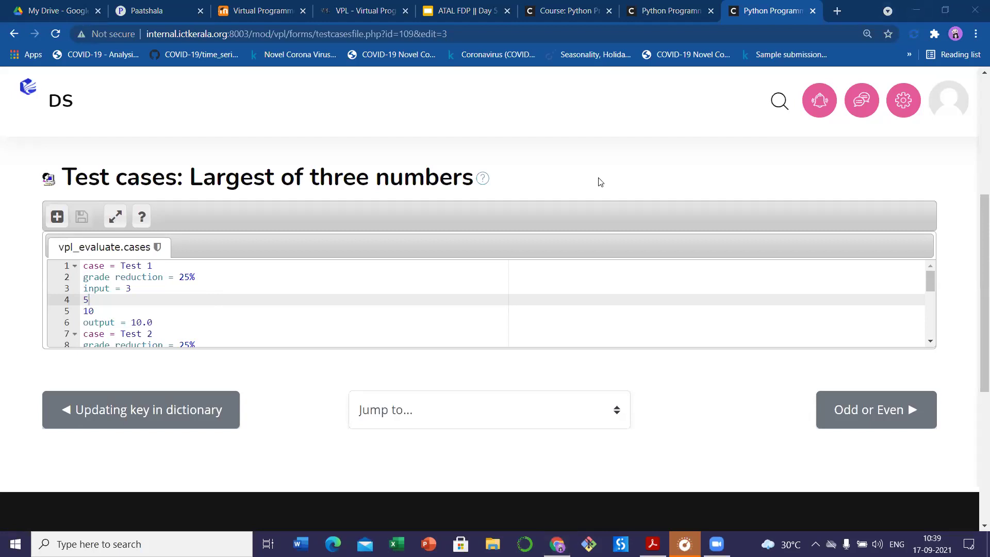
left_click_drag(976, 260, 976, 139)
- Go back to the Largest of three numbers page and view its execution files min.py and vpl_evaluate.cases
left_click(665, 258)
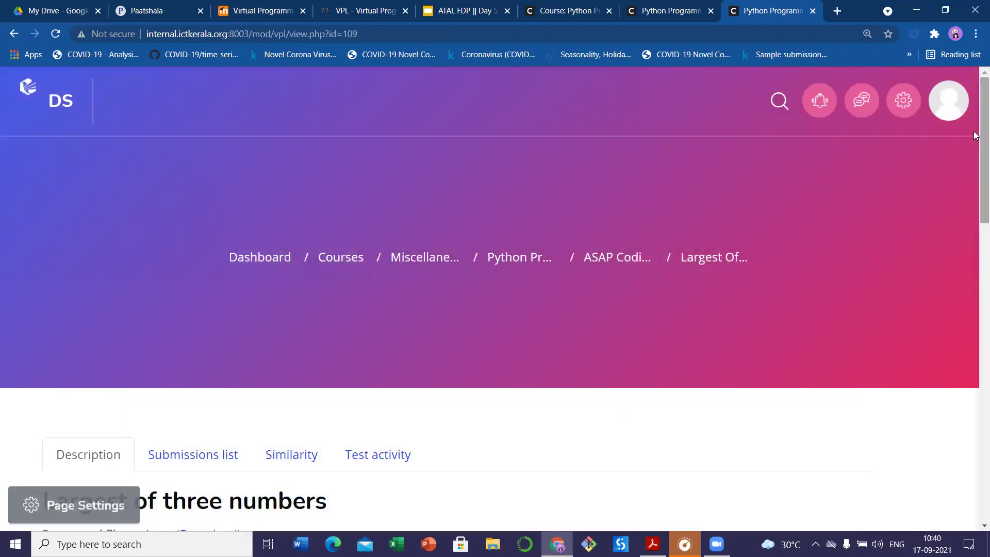
left_click_drag(974, 135, 976, 305)
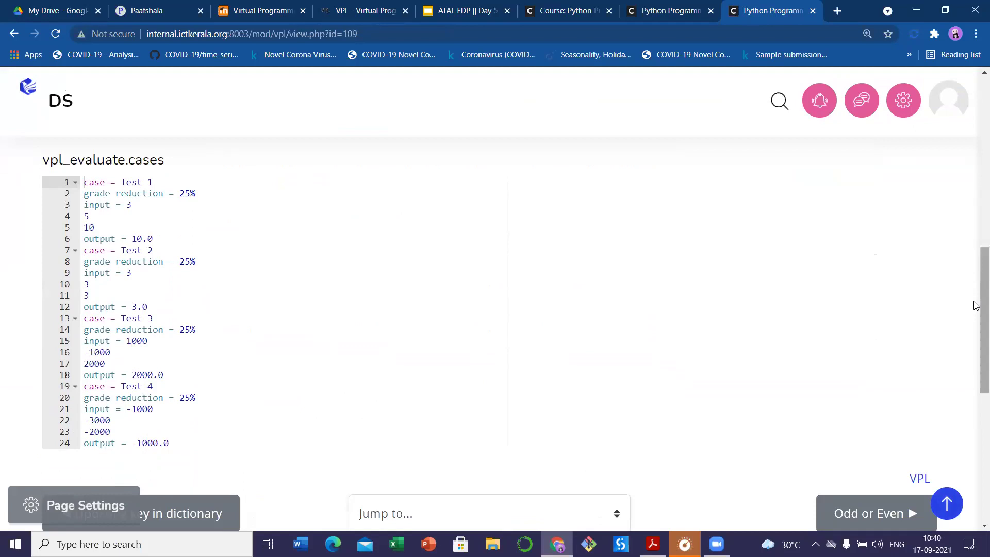
mouse_move(976, 305)
left_mouse_down()
mouse_move(976, 275)
mouse_move(976, 296)
left_mouse_up()
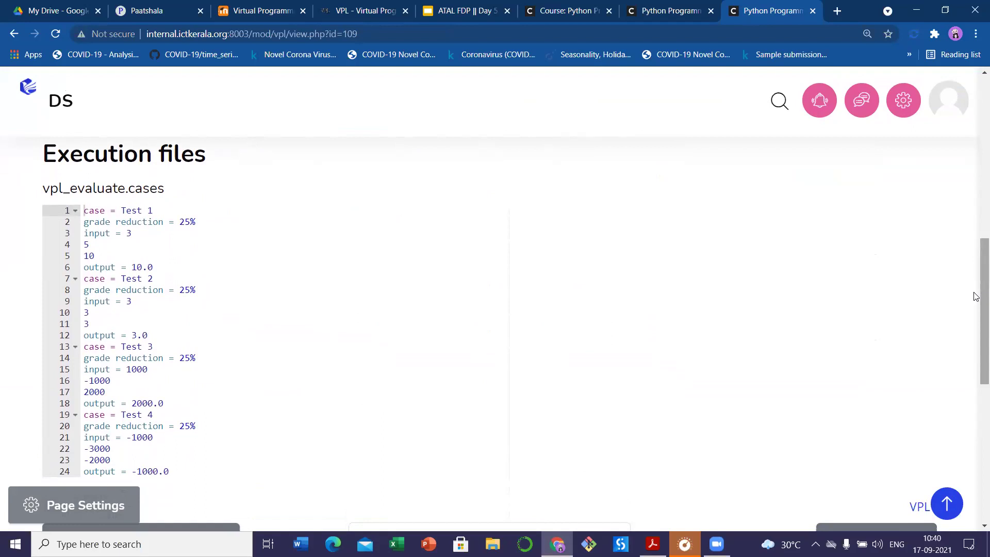
left_click_drag(976, 296, 976, 207)
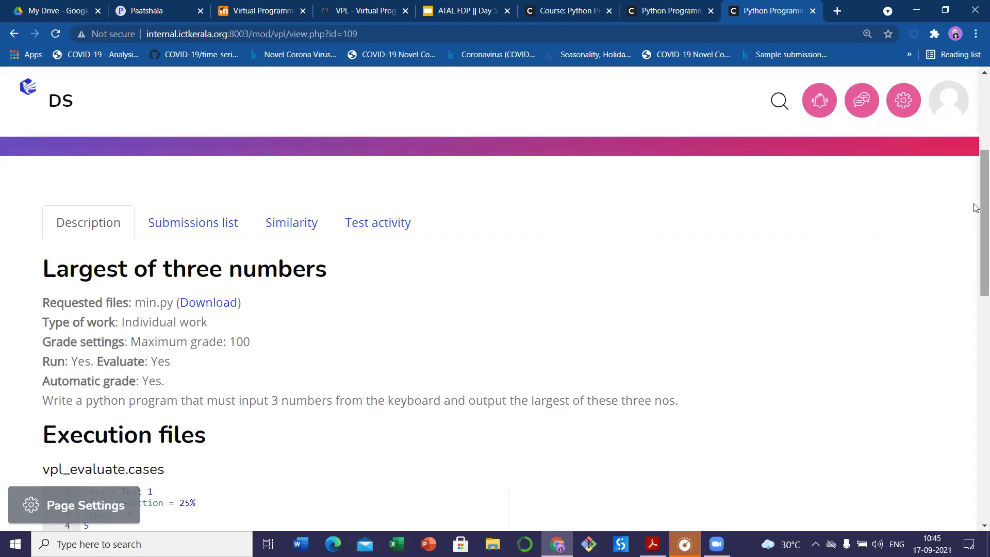
- Log out of the admin account and go to the login page
left_click(944, 126)
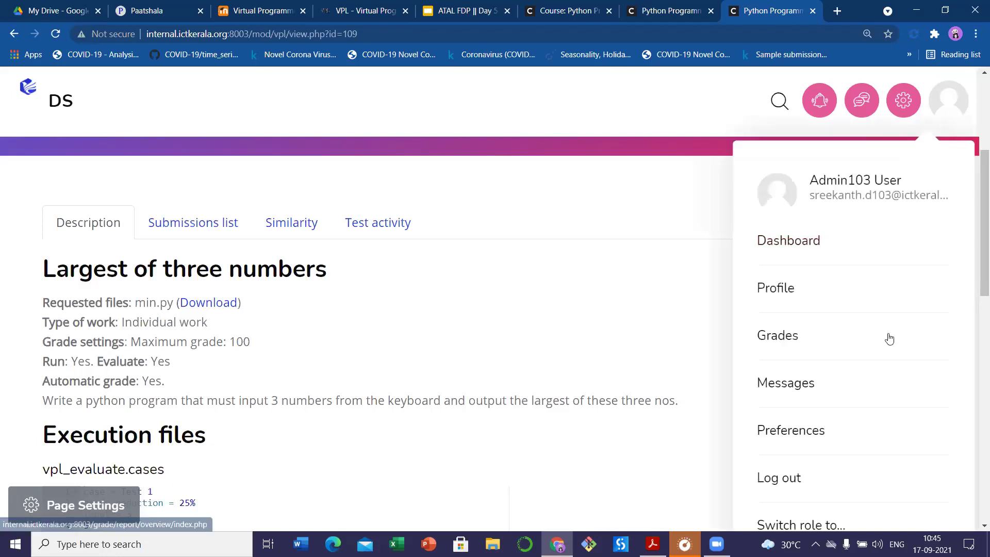
left_click(776, 478)
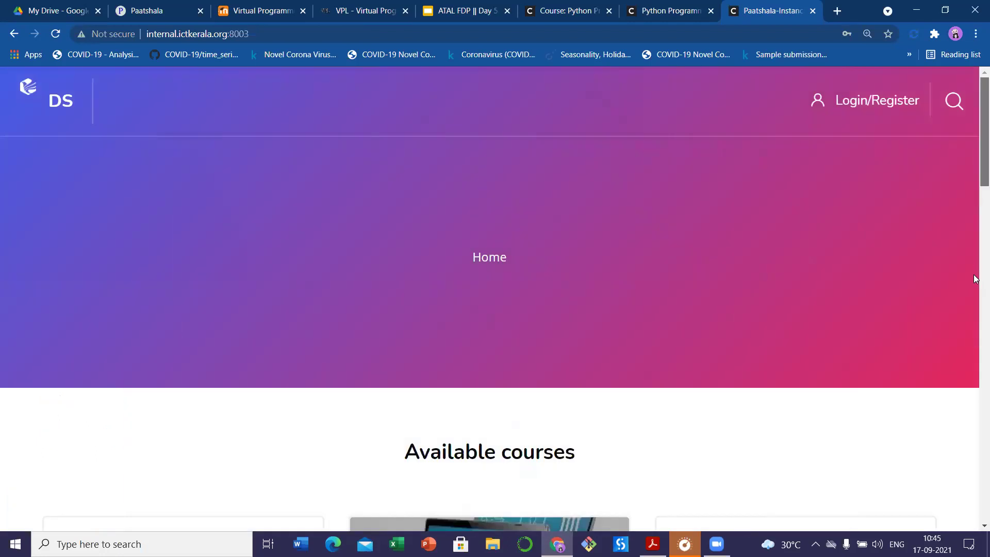
mouse_move(976, 135)
left_mouse_down()
mouse_move(976, 280)
mouse_move(976, 154)
left_mouse_up()
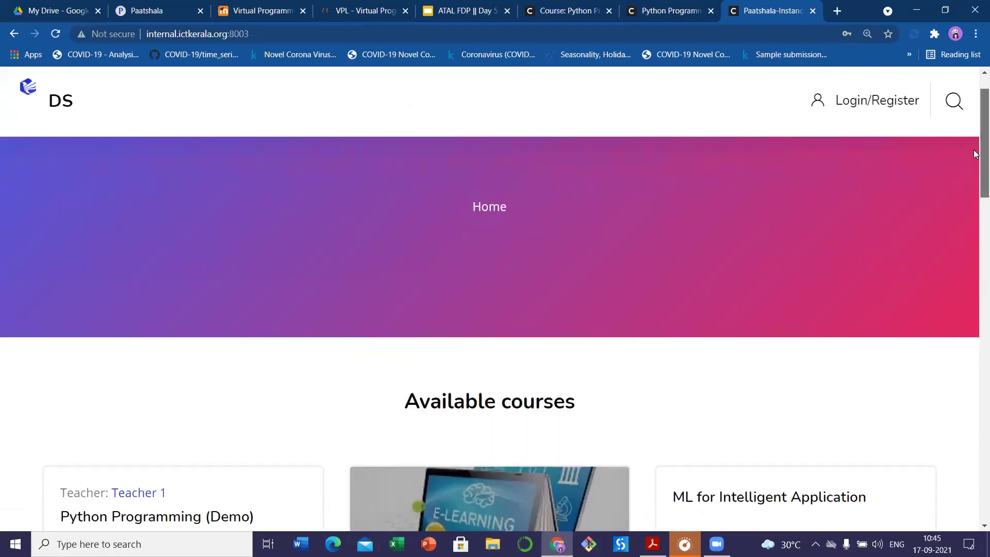
left_click(853, 104)
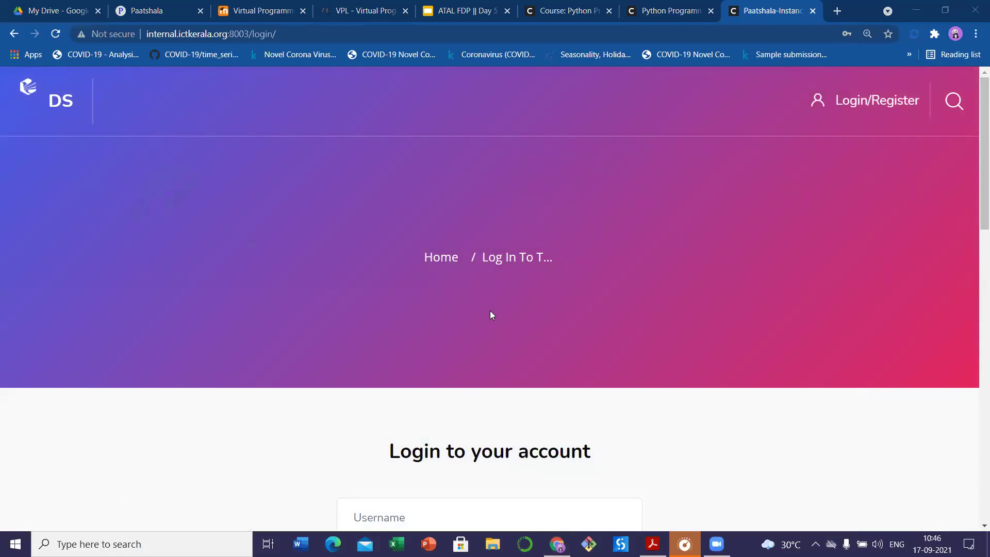
left_click_drag(983, 151, 983, 238)
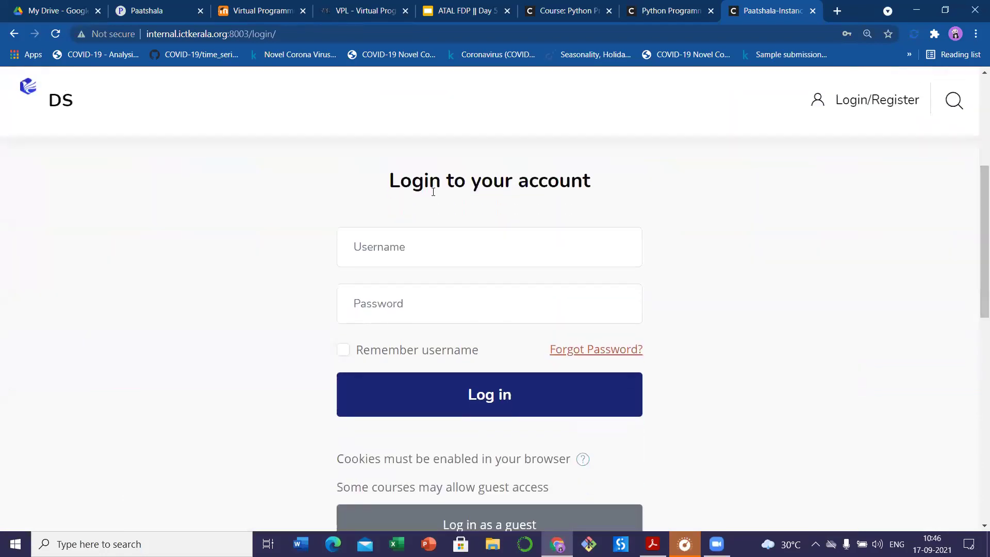
- Sign in with the student account's username and password
left_click(400, 247)
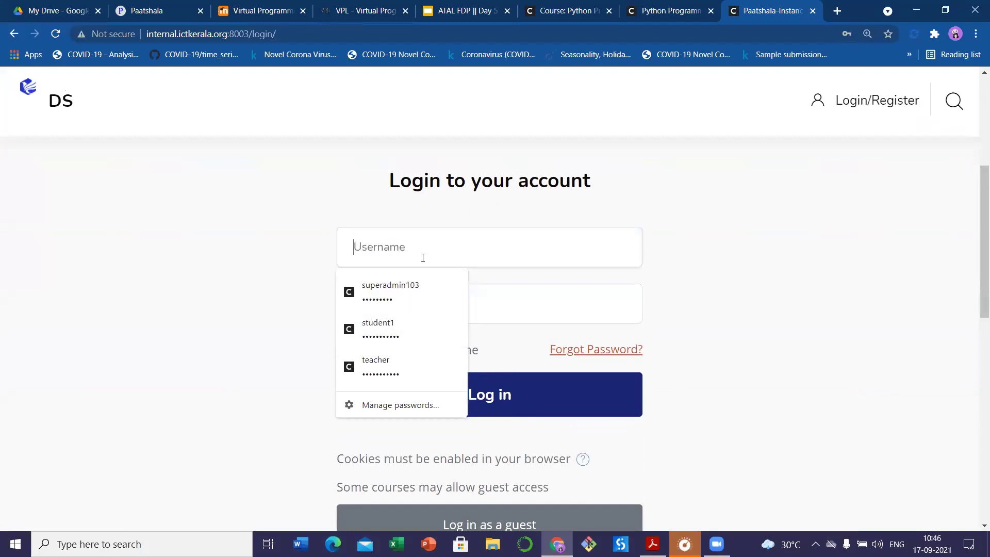
type("praveen")
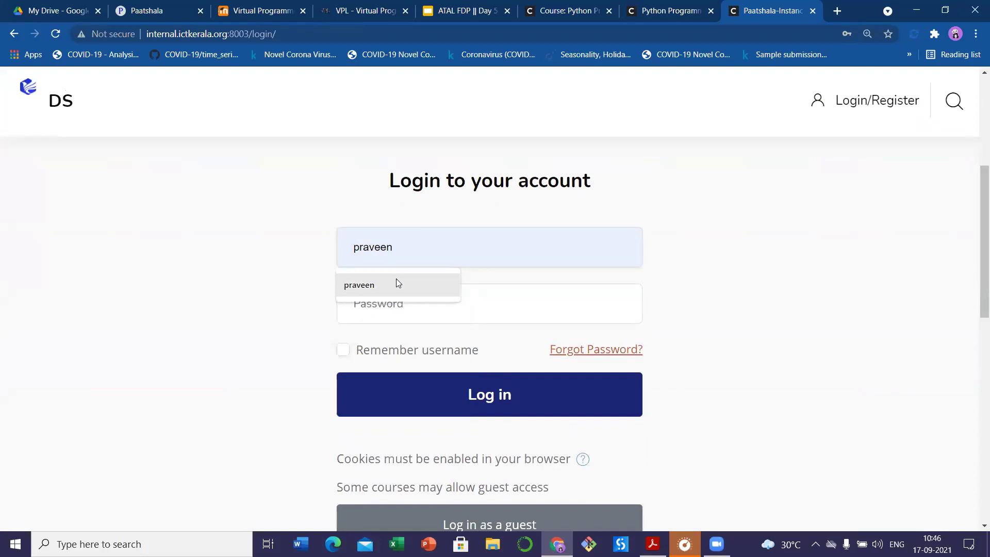
left_click(400, 283)
left_click(397, 296)
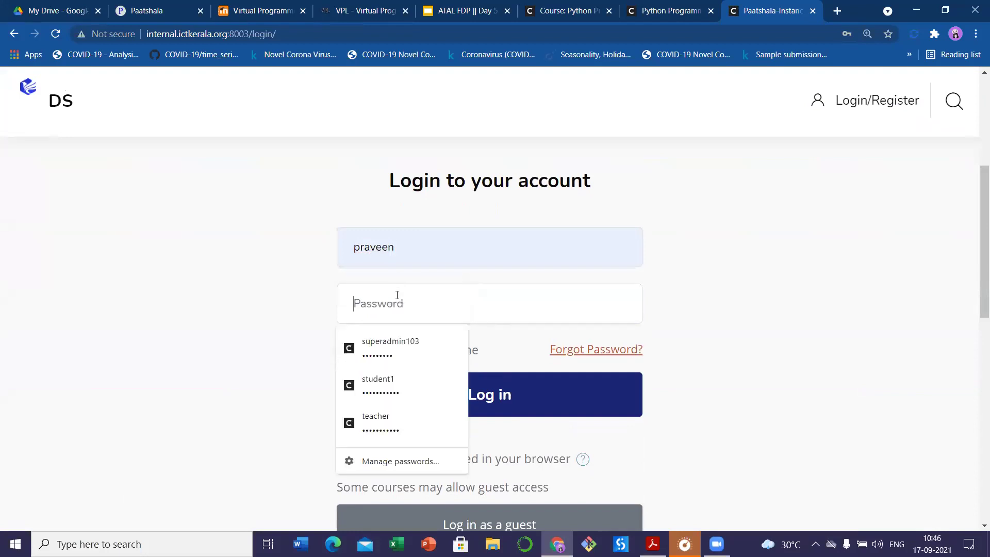
type("•••••")
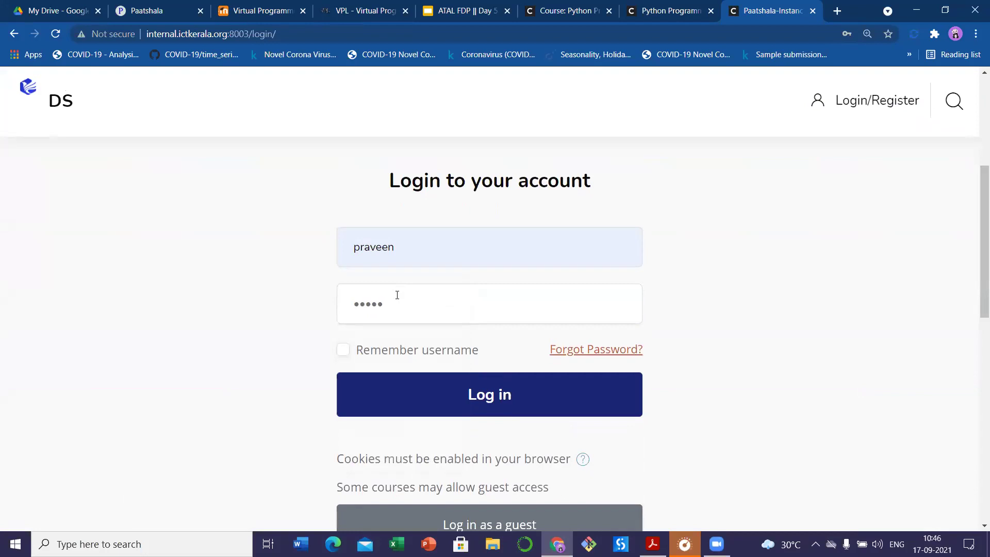
key("BackSpace")
key("BackSpace")
key("BackSpace")
key("BackSpace")
key("BackSpace")
type("•••••••")
key("ctrl+2")
key("ctrl+l")
type("1")
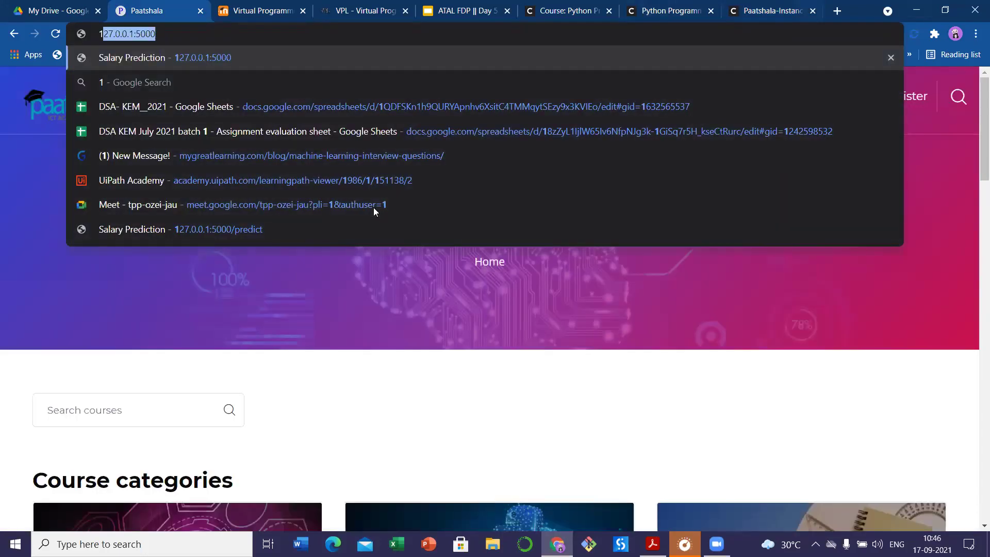
key("ctrl+8")
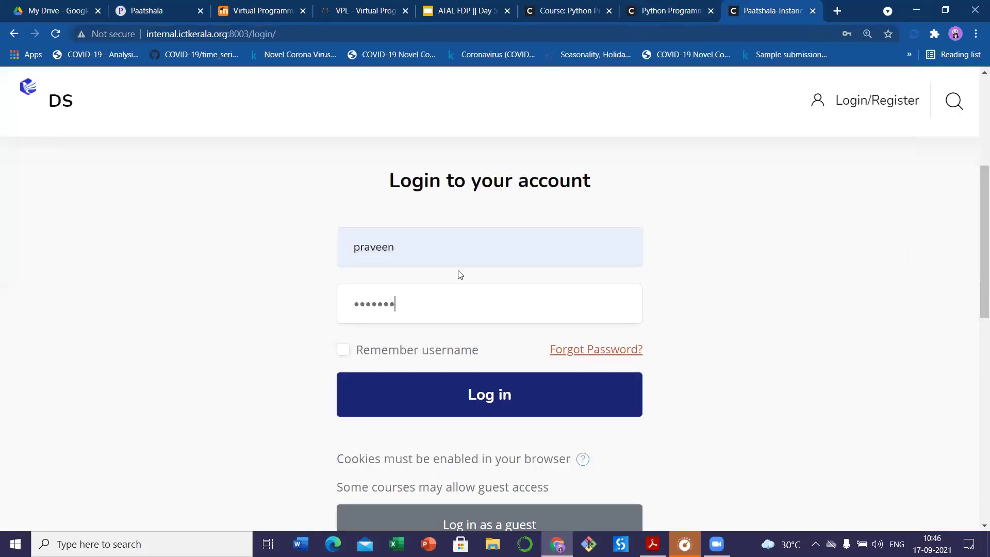
type("••••")
key("Return")
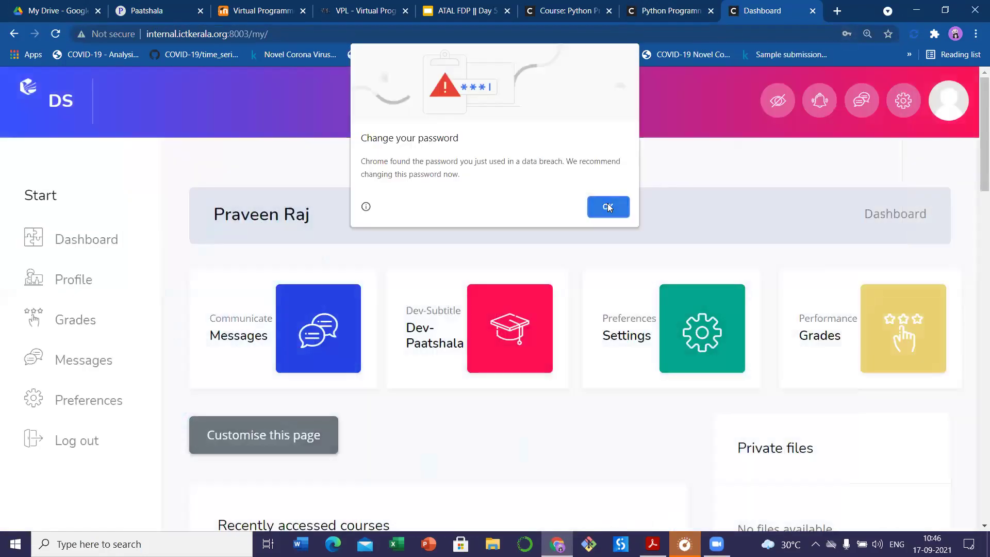
- Dismiss the browser password prompts and open Largest of three numbers from the course's Day 6 section
left_click(608, 204)
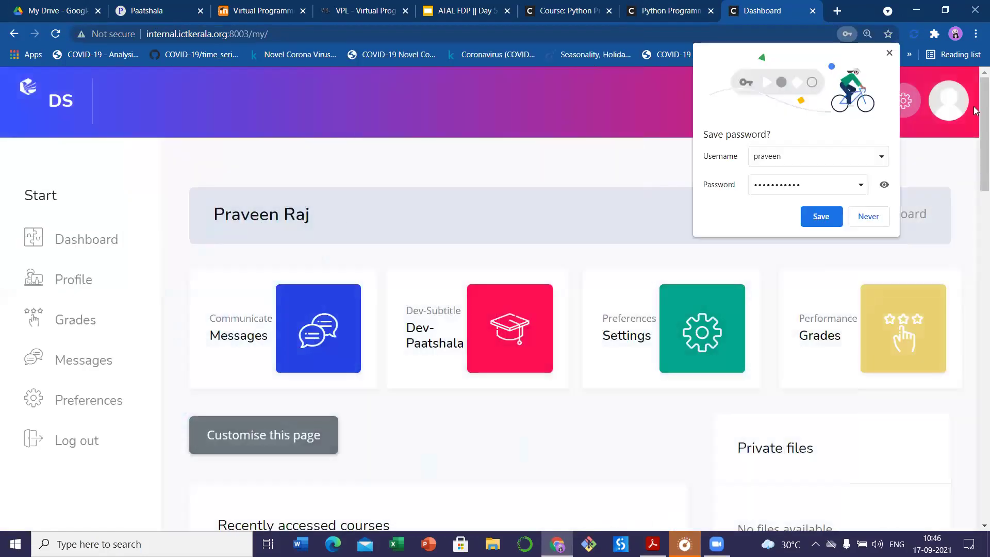
scroll(977, 140, "down", 5)
mouse_move(323, 332)
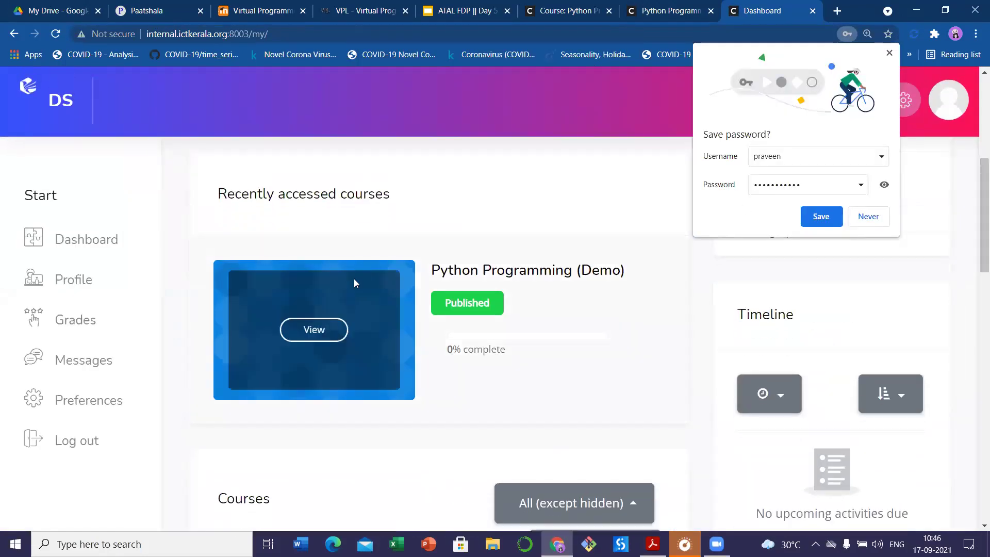
left_click(324, 332)
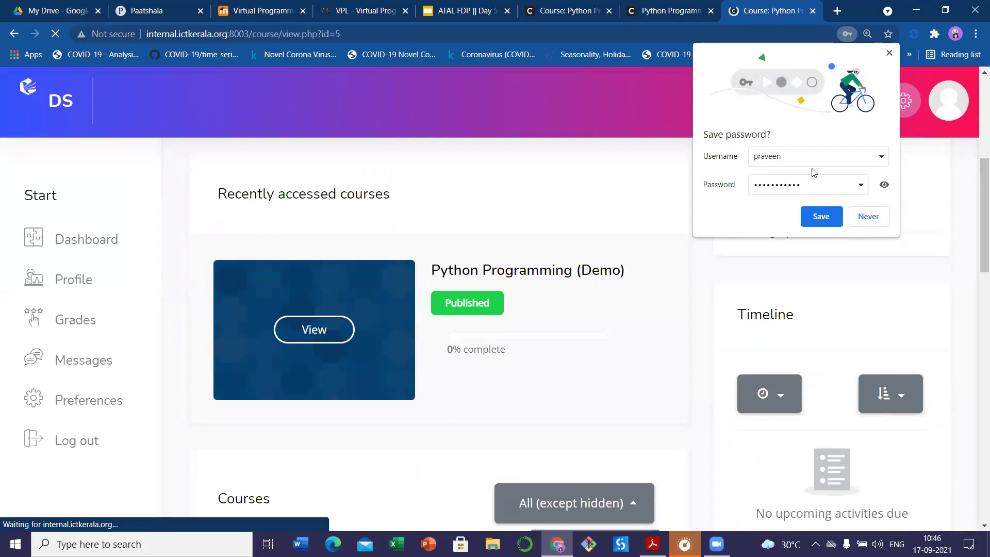
scroll(976, 155, "down", 8)
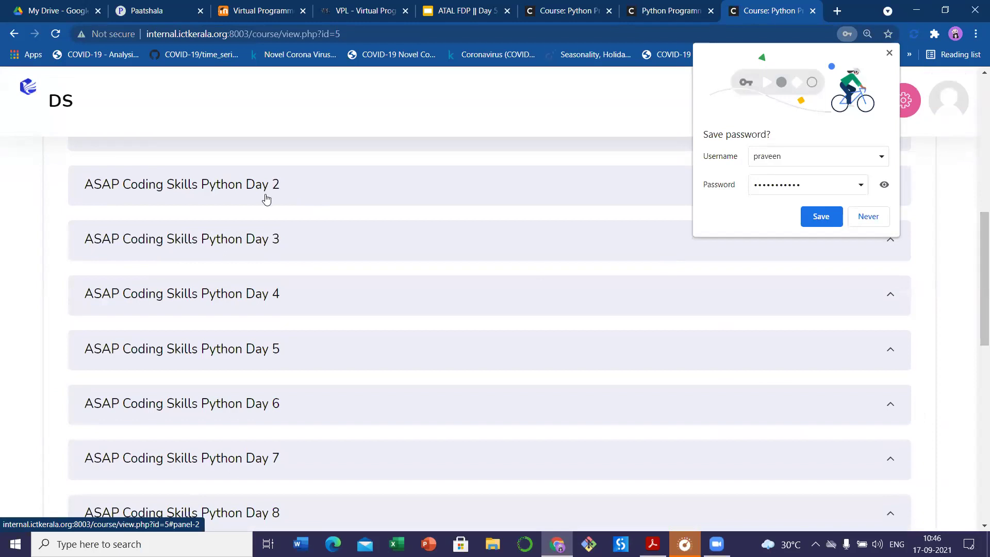
left_click(260, 405)
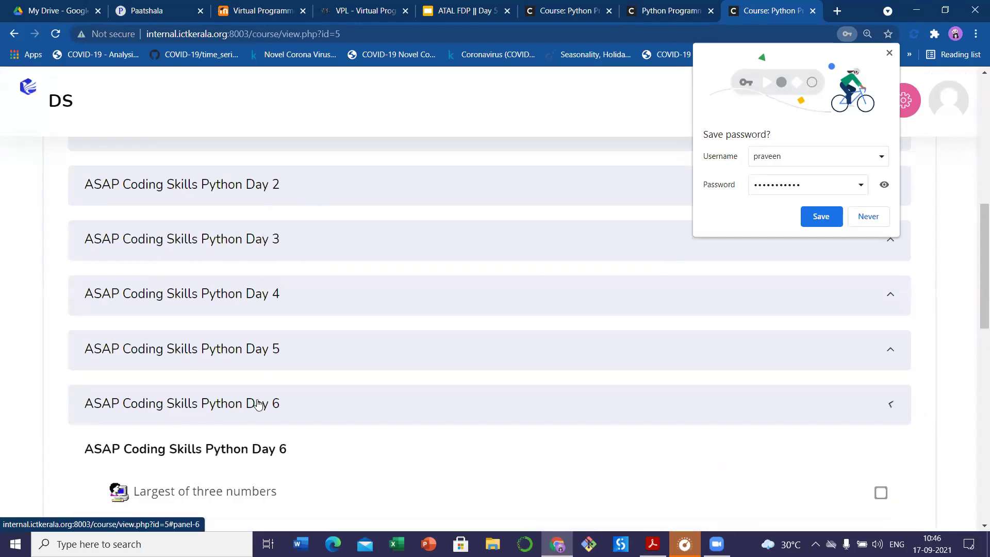
left_click(239, 494)
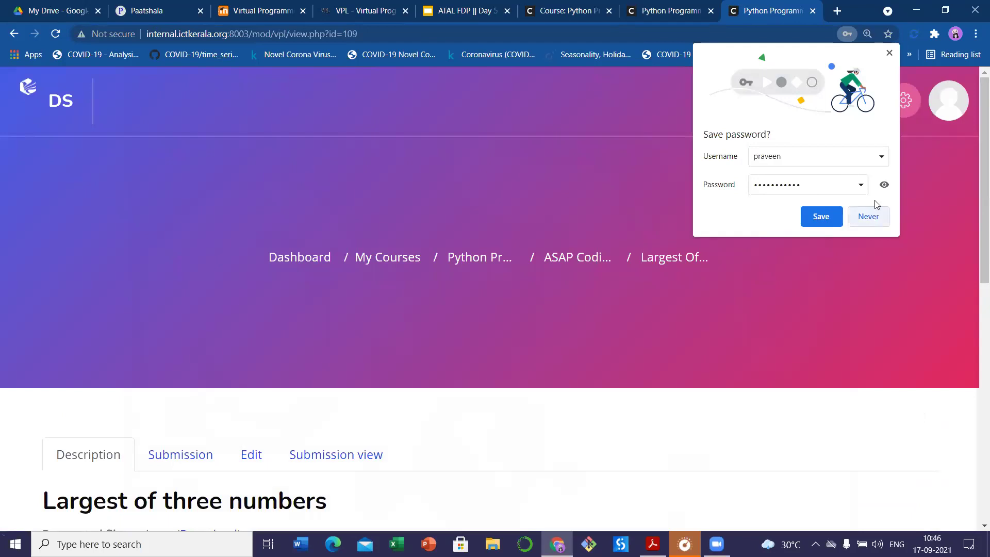
left_click(870, 217)
left_click_drag(974, 155, 975, 269)
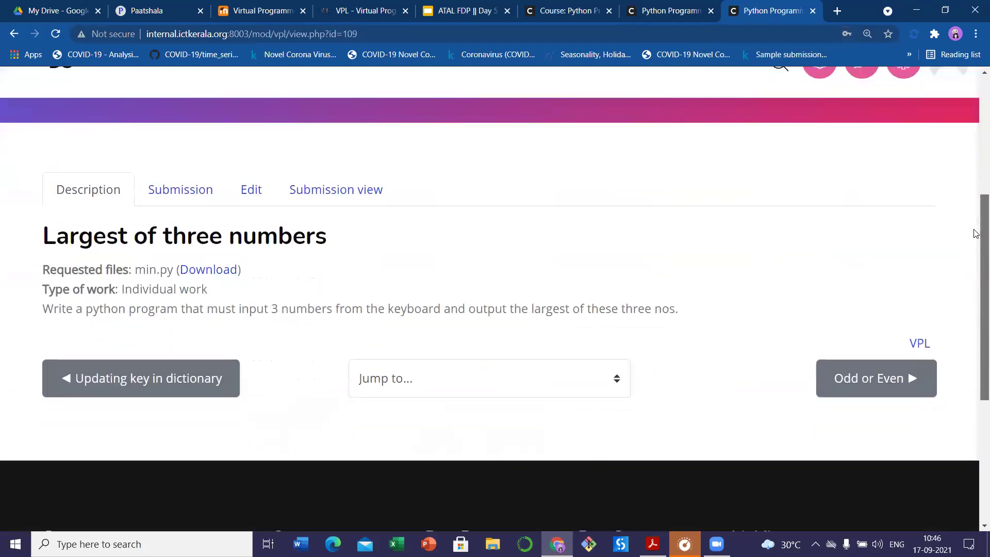
- Write print("welcome") as min.py's only line in the editor and save it
left_click(259, 191)
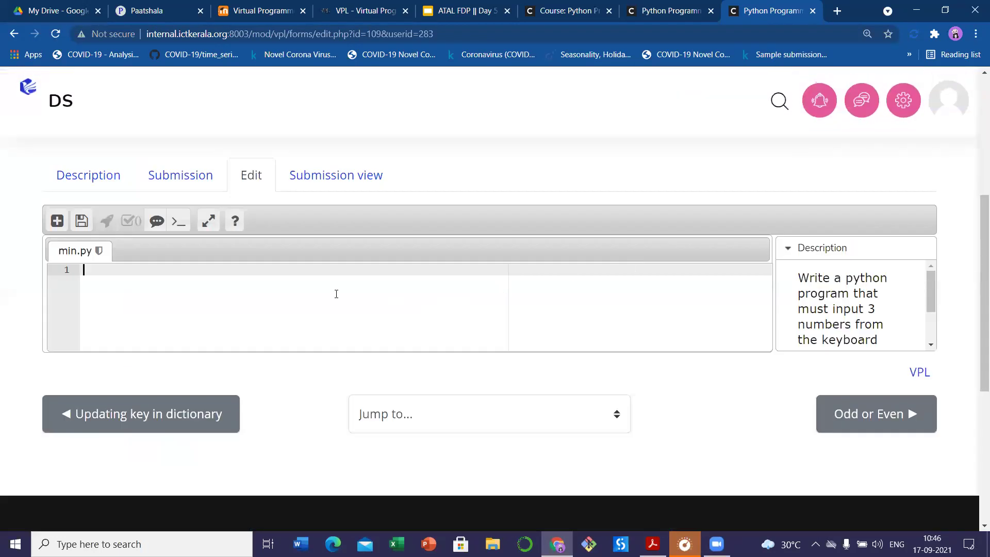
type("print(")
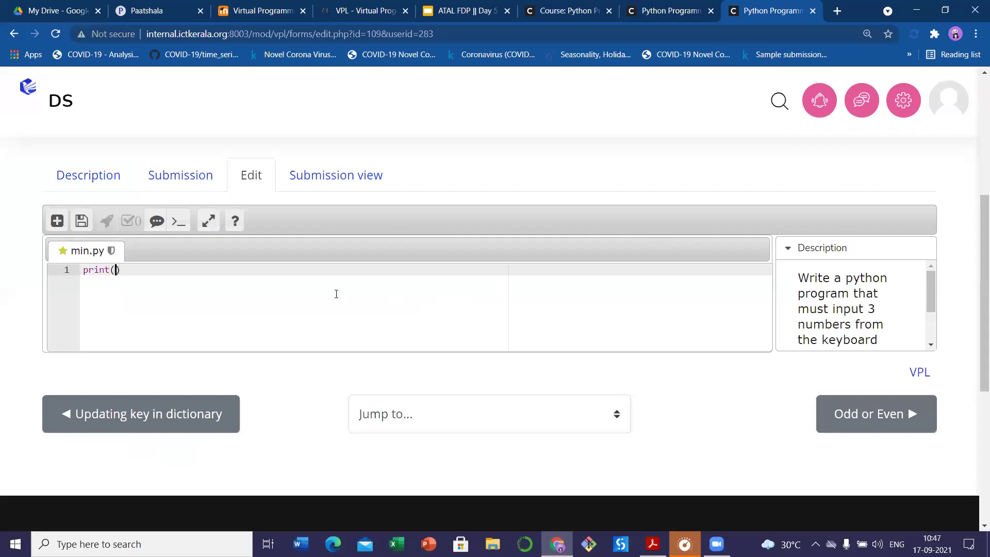
type("\"welcome")
key("ctrl+s")
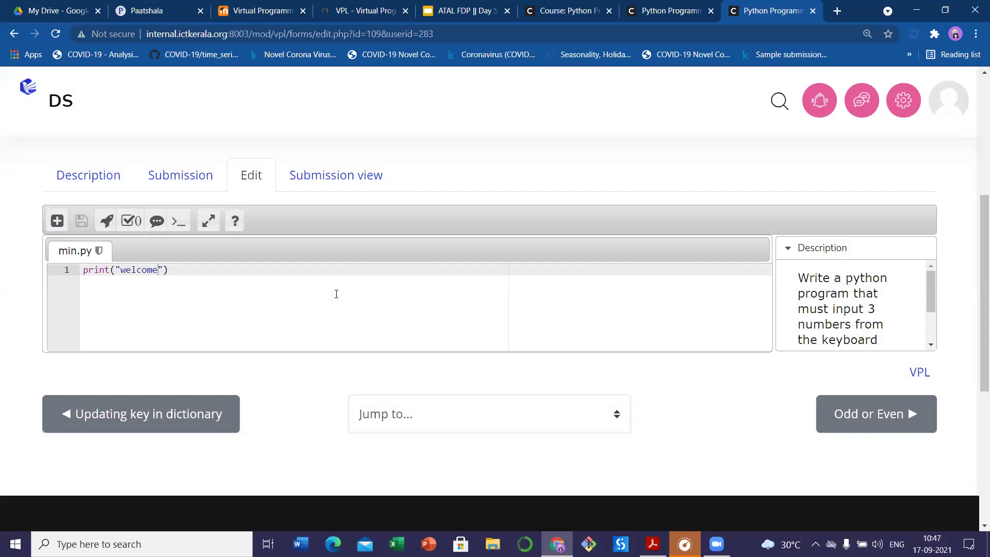
- Evaluate min.py, receiving 0 / 100 with failed tests, and open the submission's detailed report
left_click(131, 221)
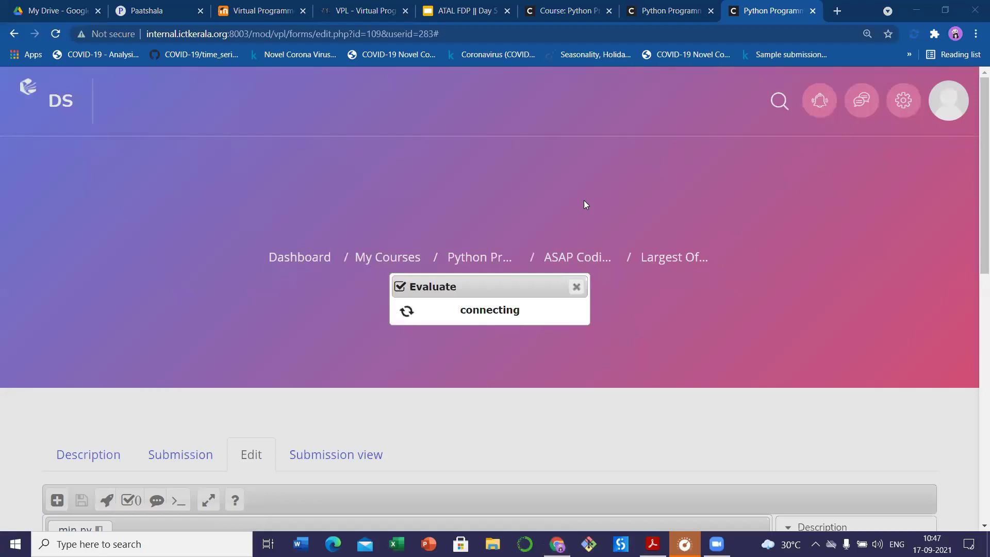
left_click_drag(978, 187, 976, 245)
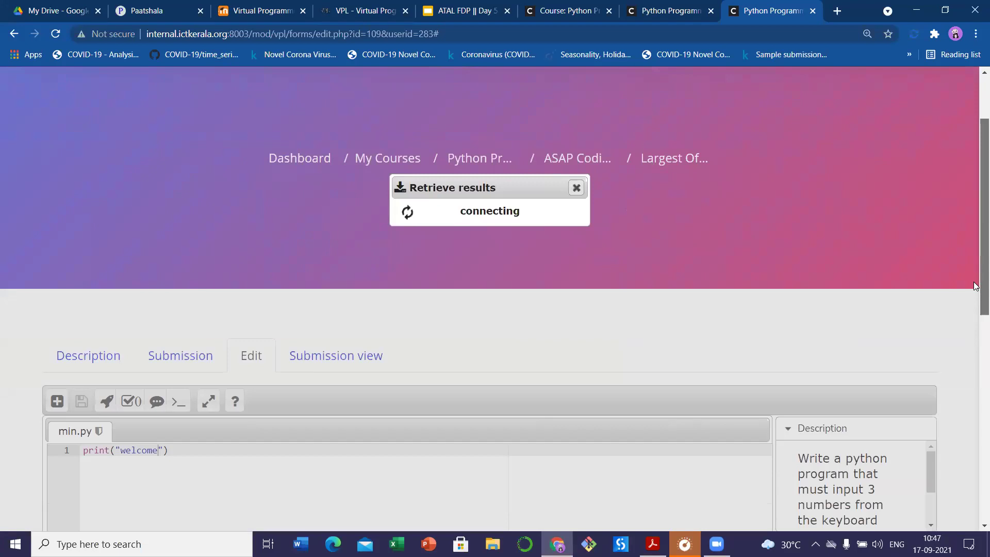
scroll(918, 340, "down", 2)
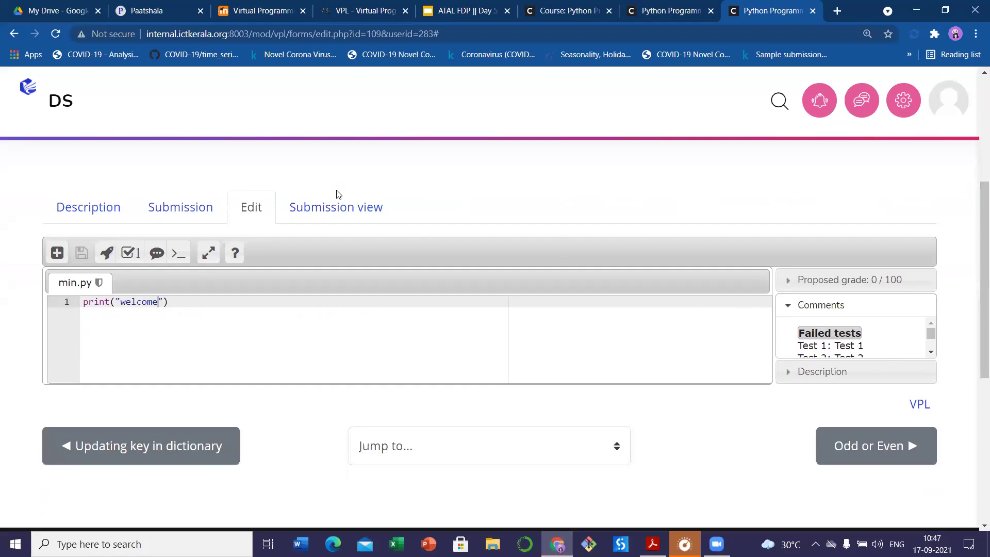
left_click(335, 206)
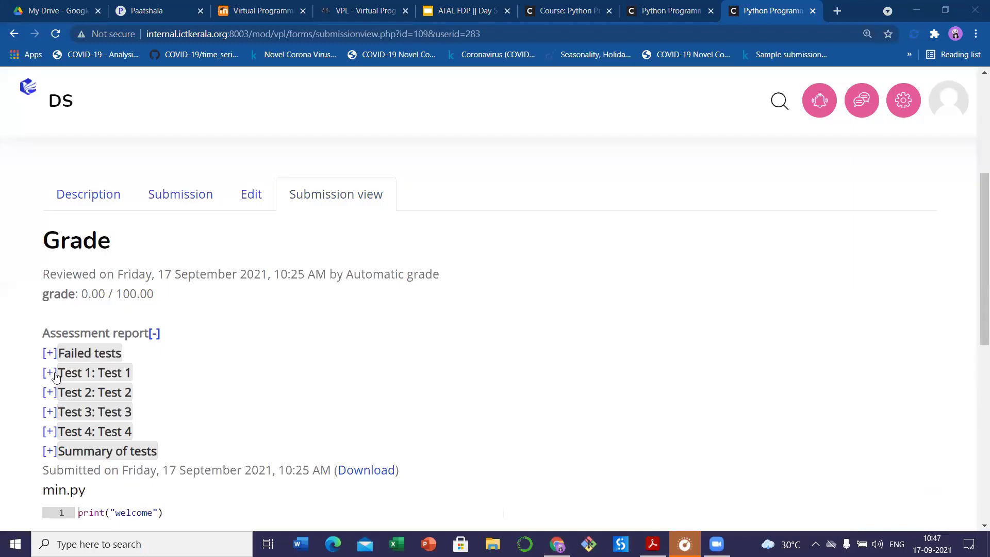
- Expand Test 1 in the report and highlight its output welcome against the expected 10.0
left_click(50, 373)
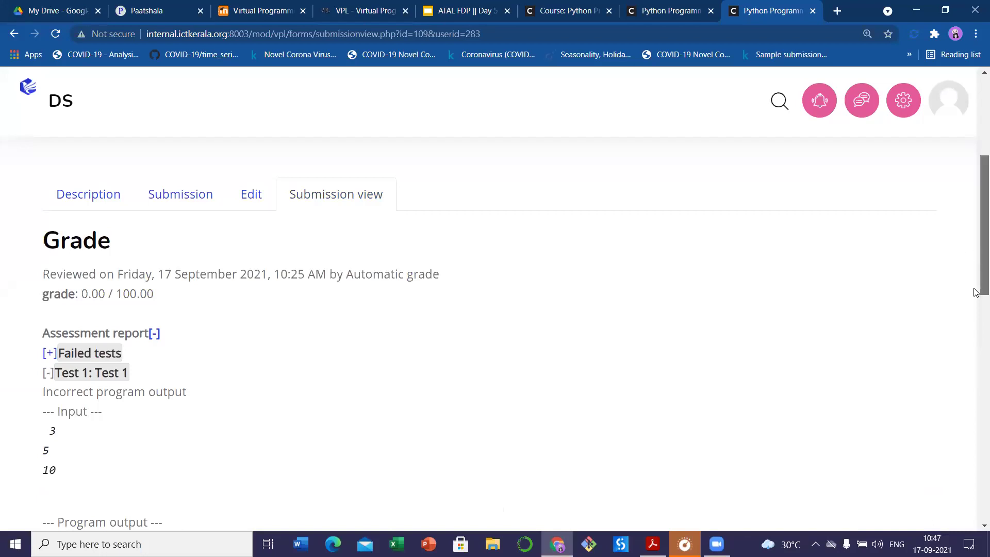
scroll(825, 315, "down", 2)
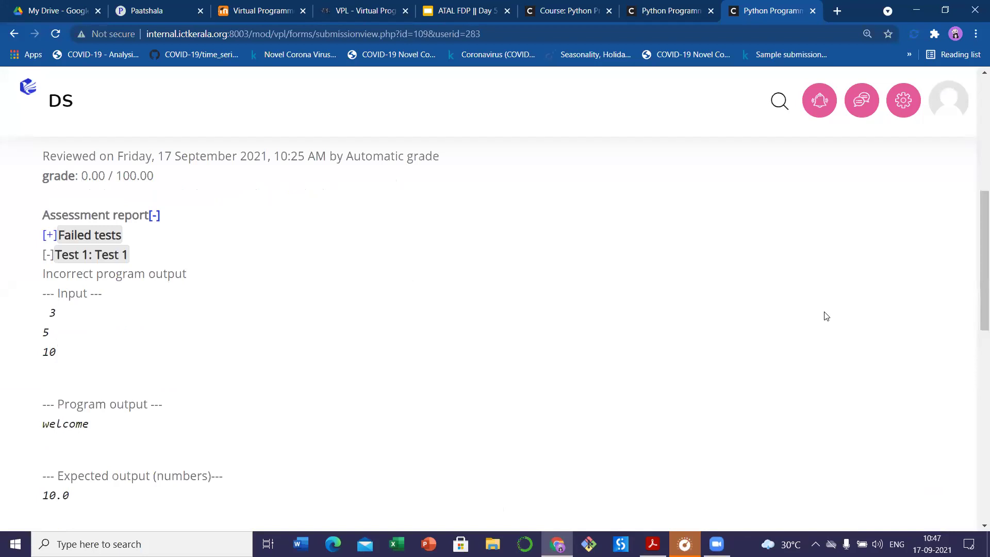
scroll(142, 247, "down", 1)
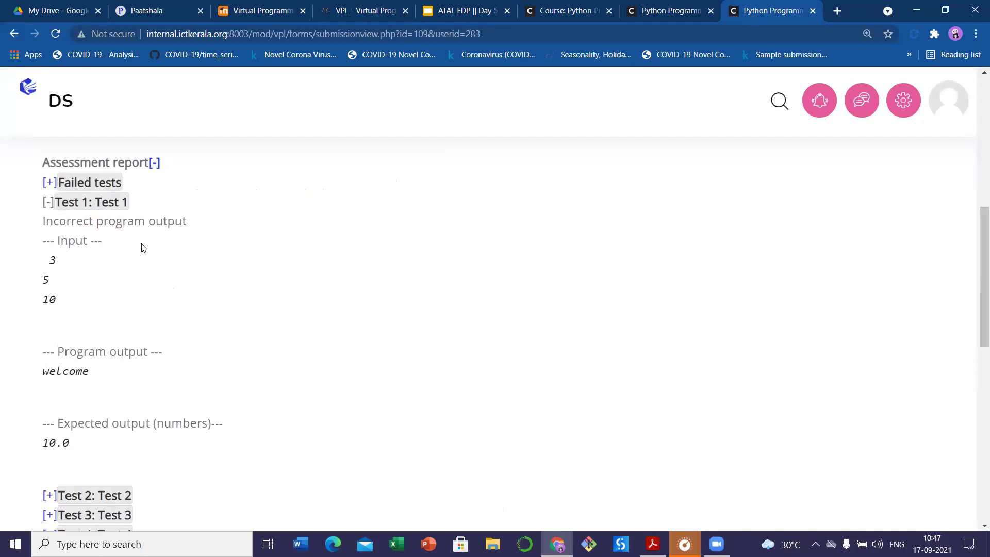
double_click(81, 352)
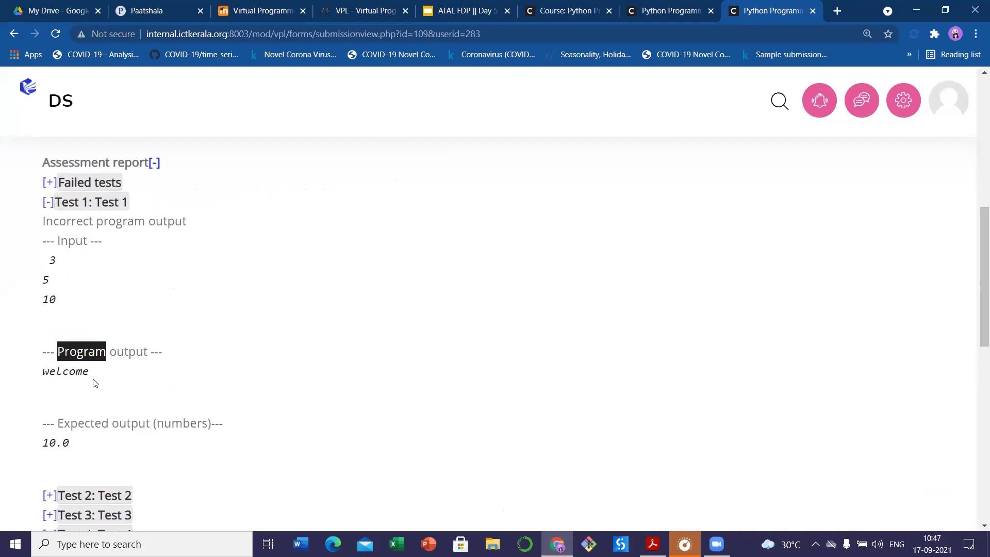
left_click_drag(82, 448, 285, 400)
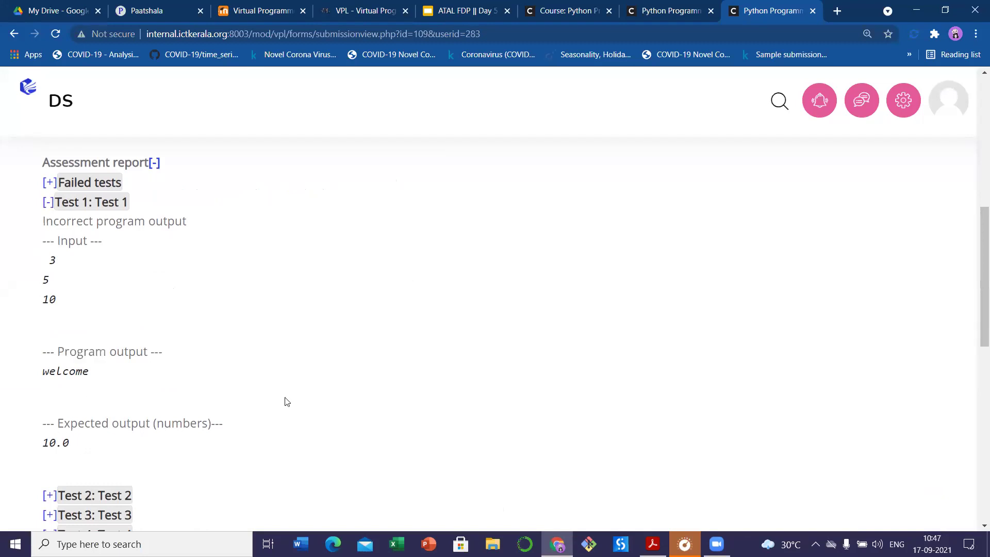
left_click(976, 257)
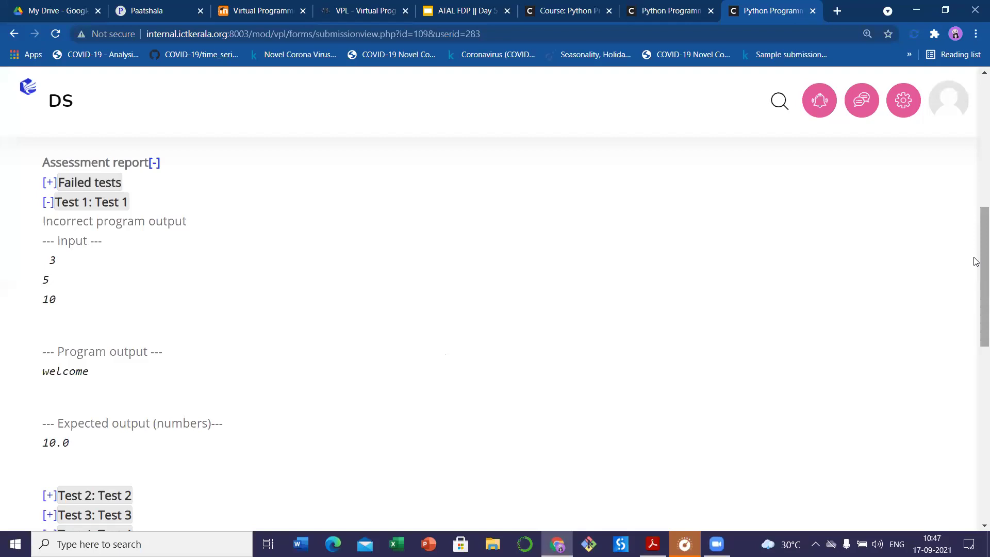
scroll(976, 258, "up", 1)
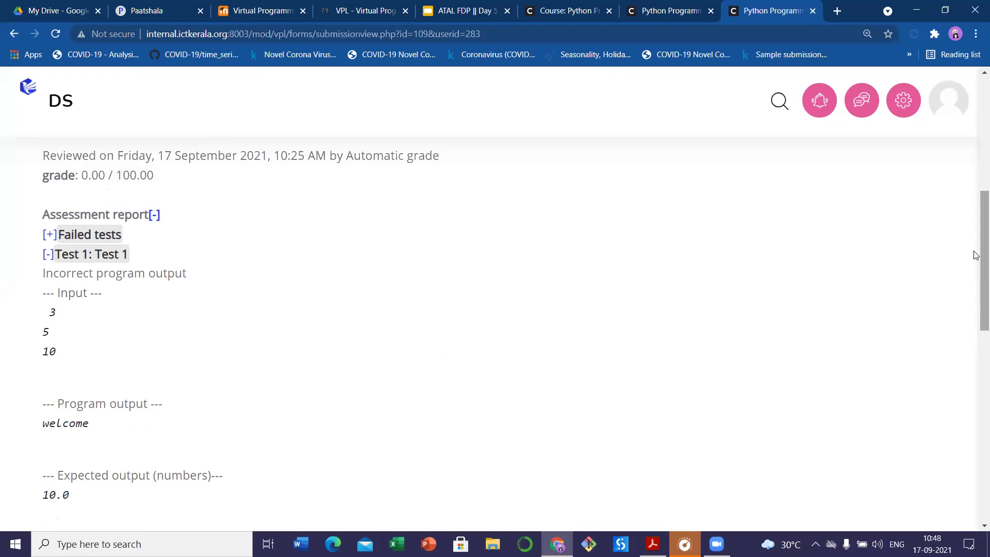
scroll(976, 255, "down", 3)
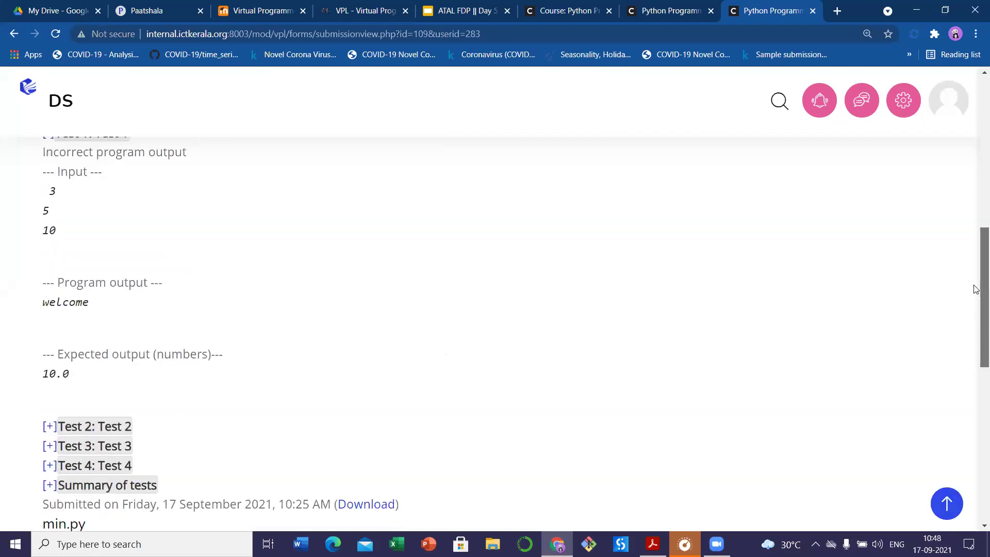
scroll(976, 255, "up", 3)
scroll(297, 295, "down", 2)
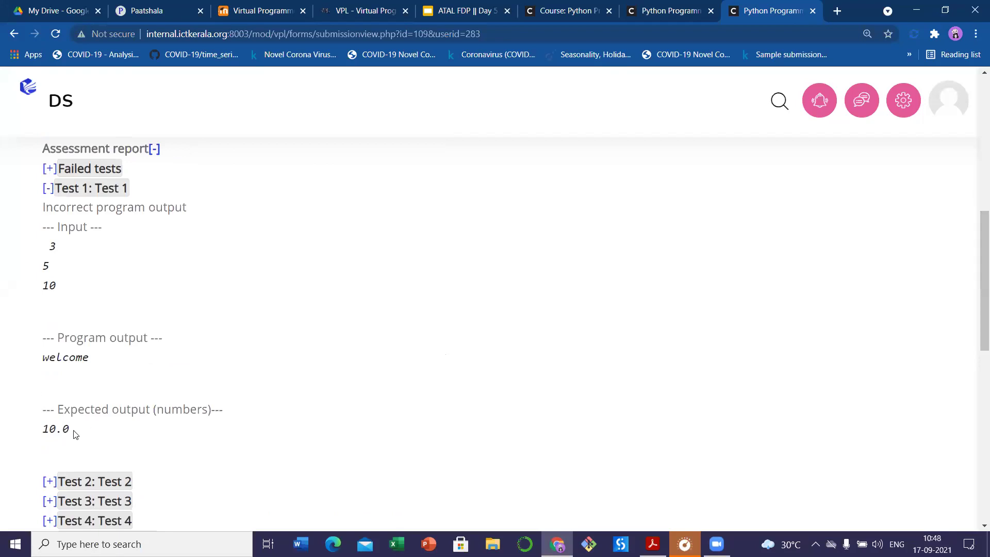
triple_click(32, 253)
left_click(205, 264)
- Log out of the student account and sign in with the saved superadmin login
left_click(949, 100)
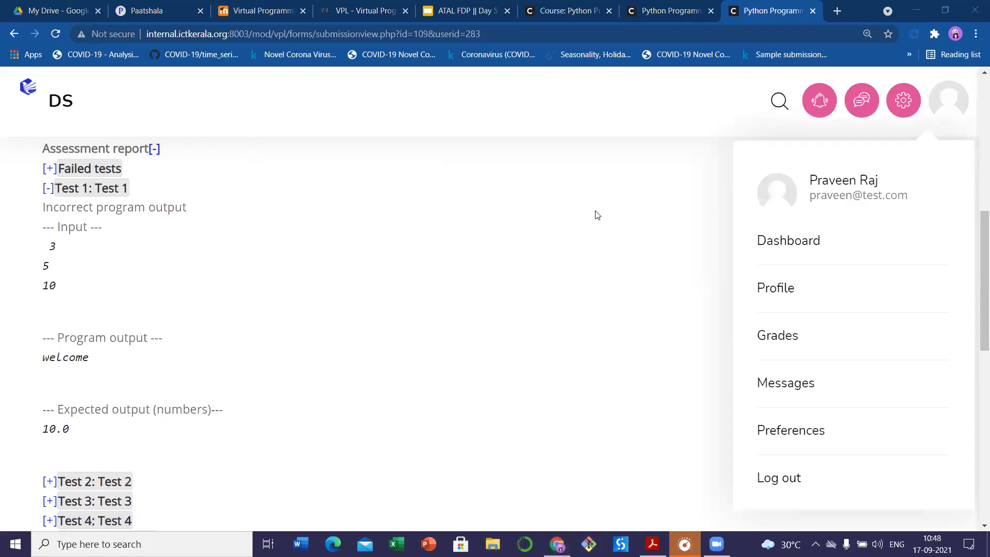
left_click(764, 333)
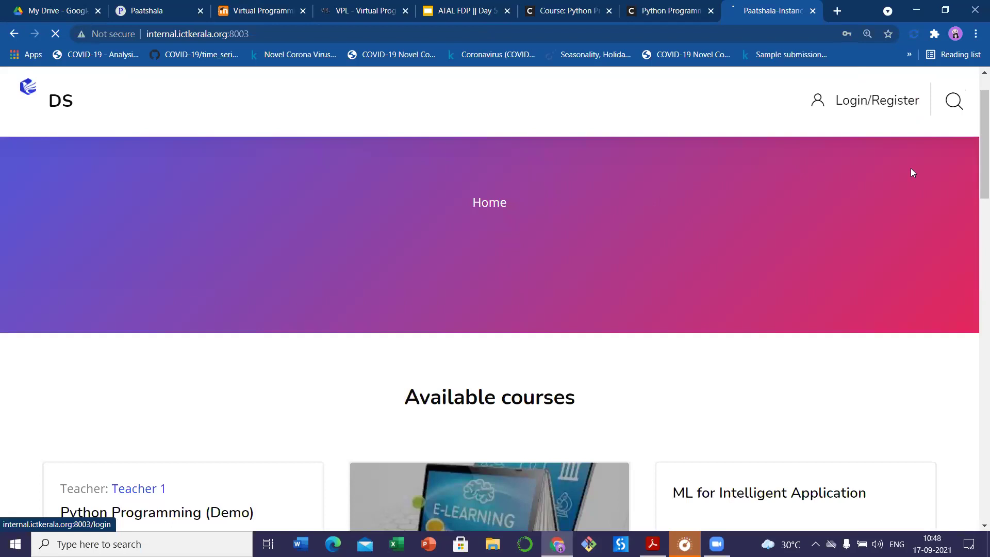
left_click(866, 108)
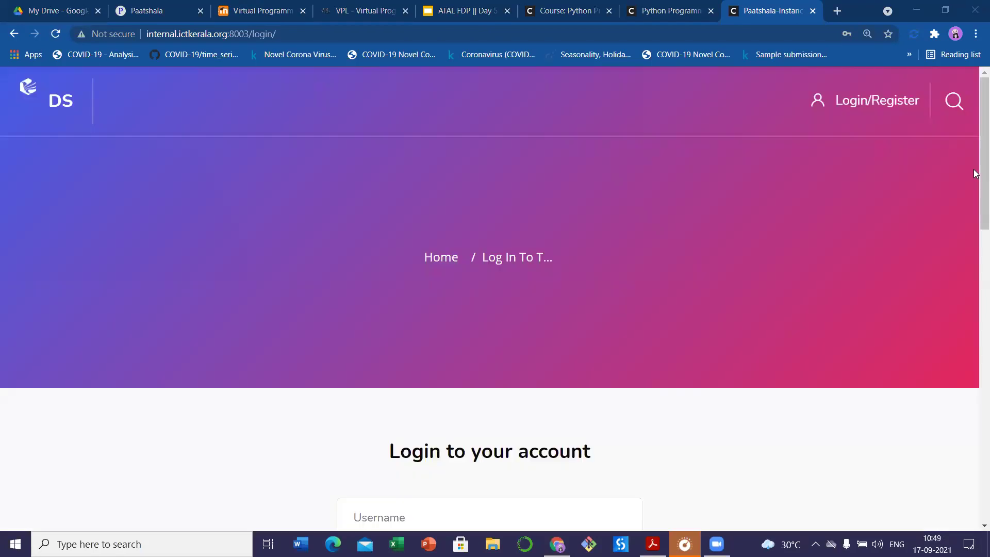
scroll(977, 177, "down", 4)
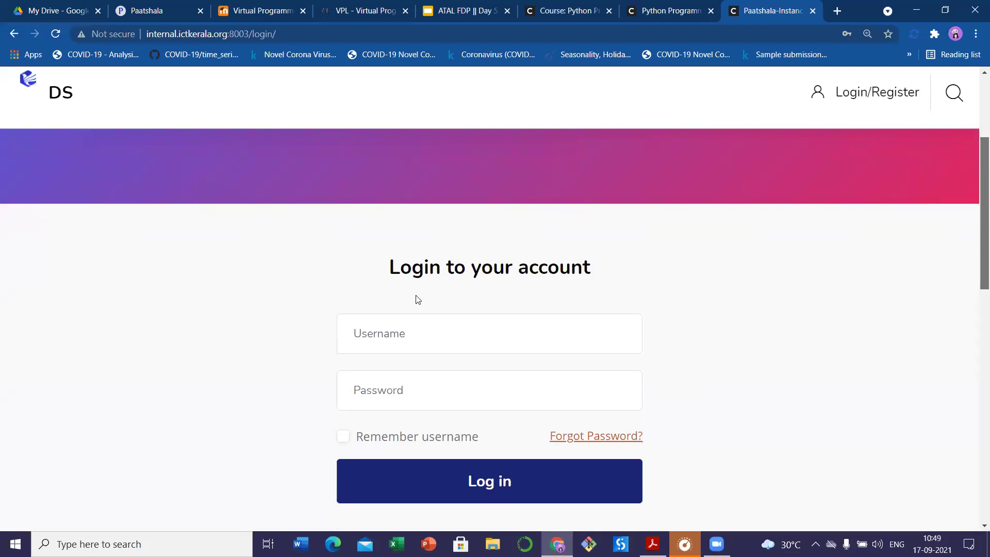
left_click(365, 337)
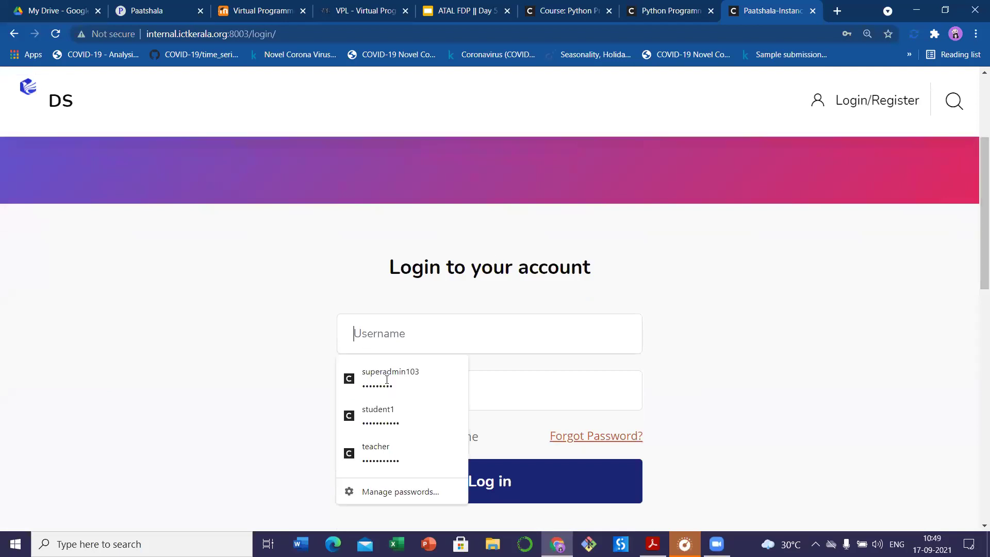
left_click(411, 393)
left_click(482, 487)
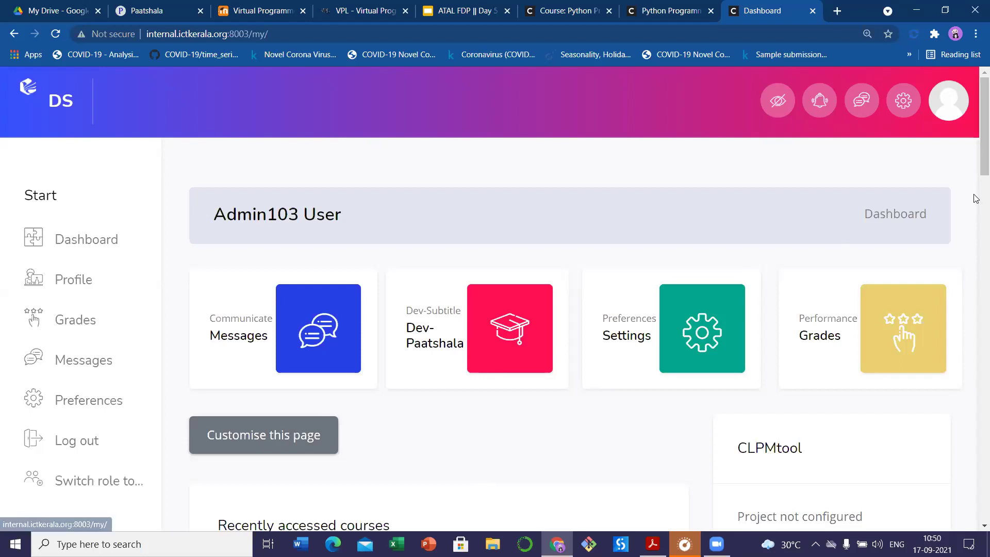
- Go to Site home and open the Python Programming (Demo) course
scroll(976, 199, "down", 4)
scroll(976, 150, "up", 4)
left_click(904, 100)
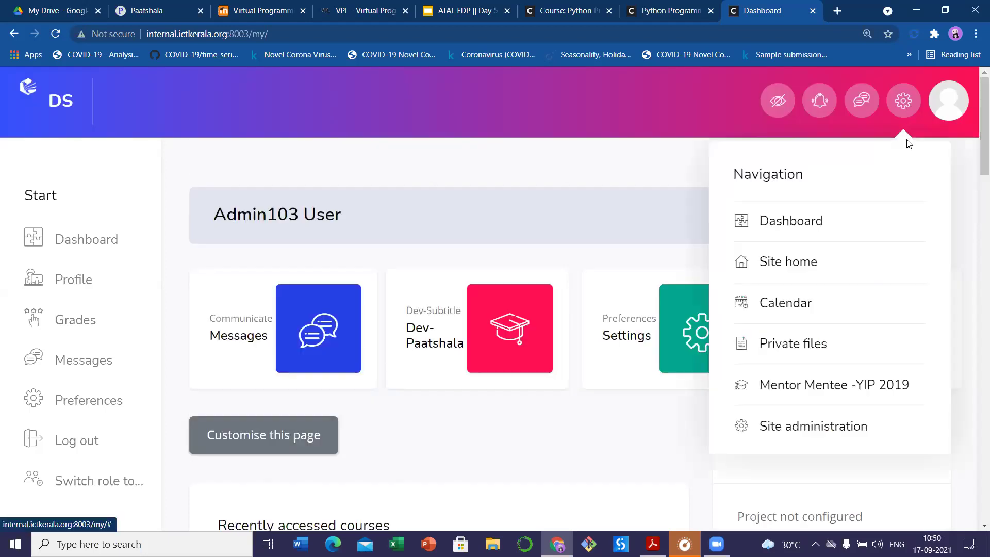
left_click(779, 261)
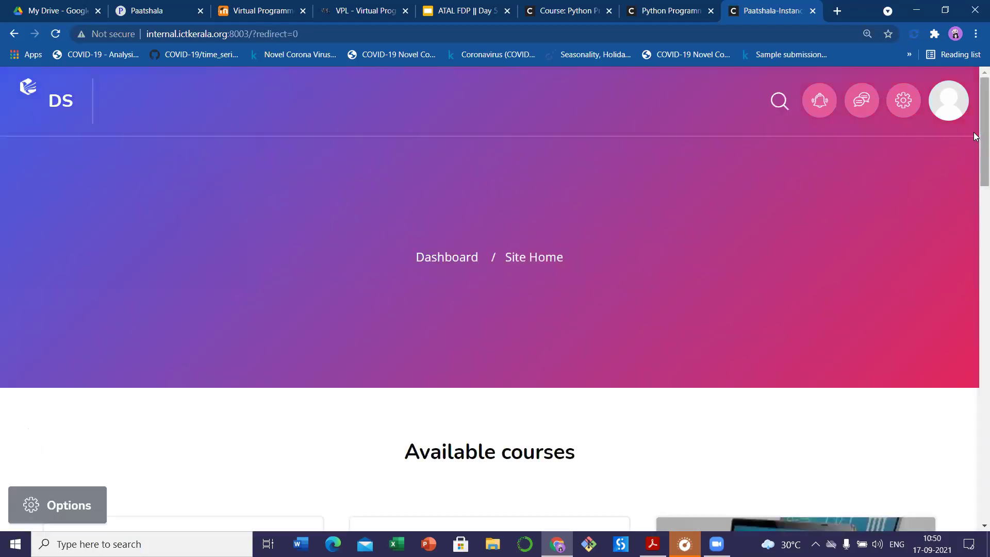
scroll(657, 225, "down", 5)
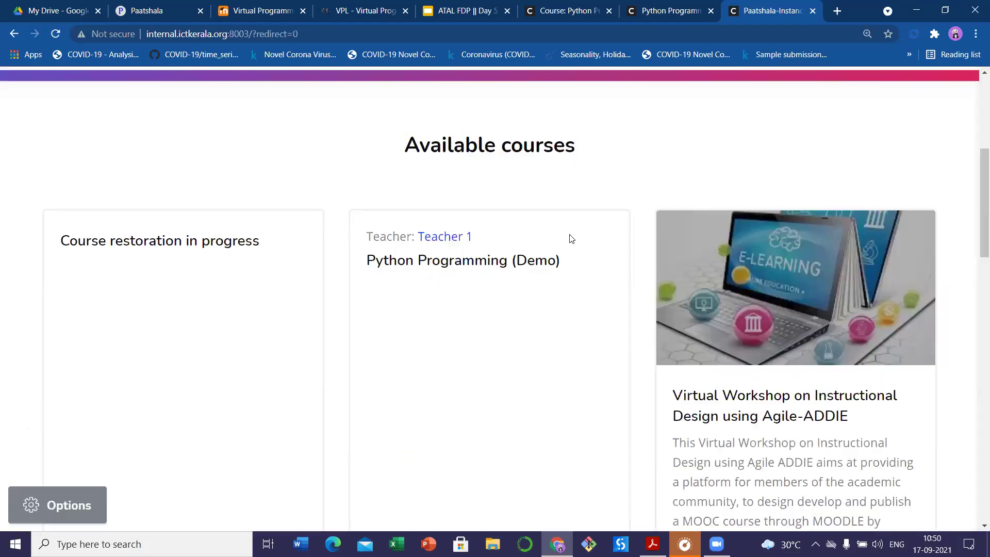
left_click(516, 261)
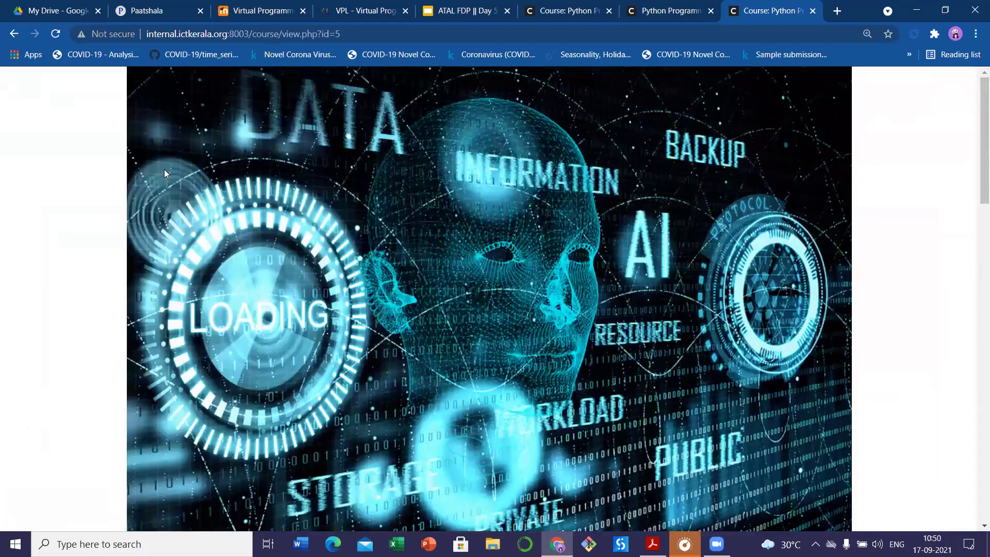
- Expand Day 3 to list Sum of two numbers, Temperature conversion and Gross salary calculation
scroll(974, 247, "down", 8)
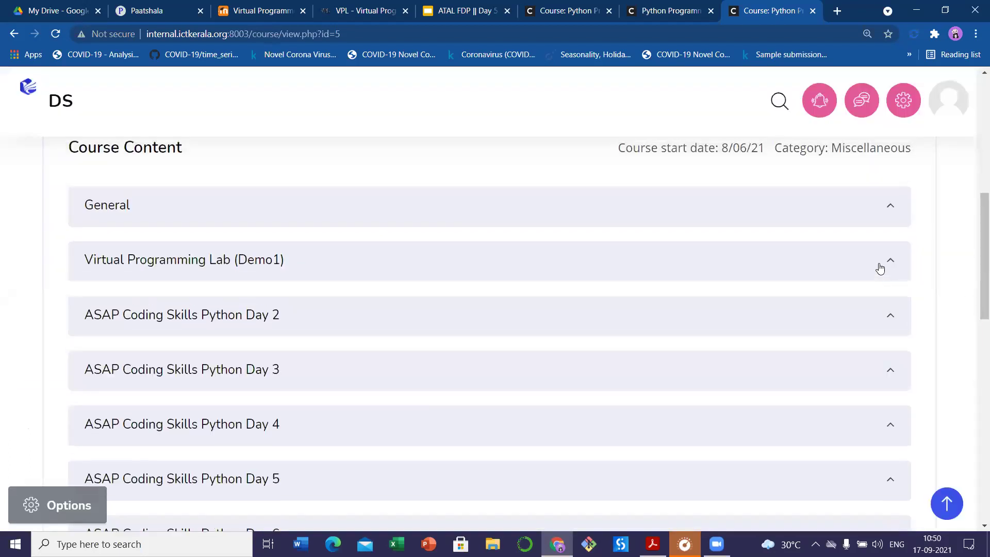
scroll(881, 268, "down", 4)
left_click(882, 263)
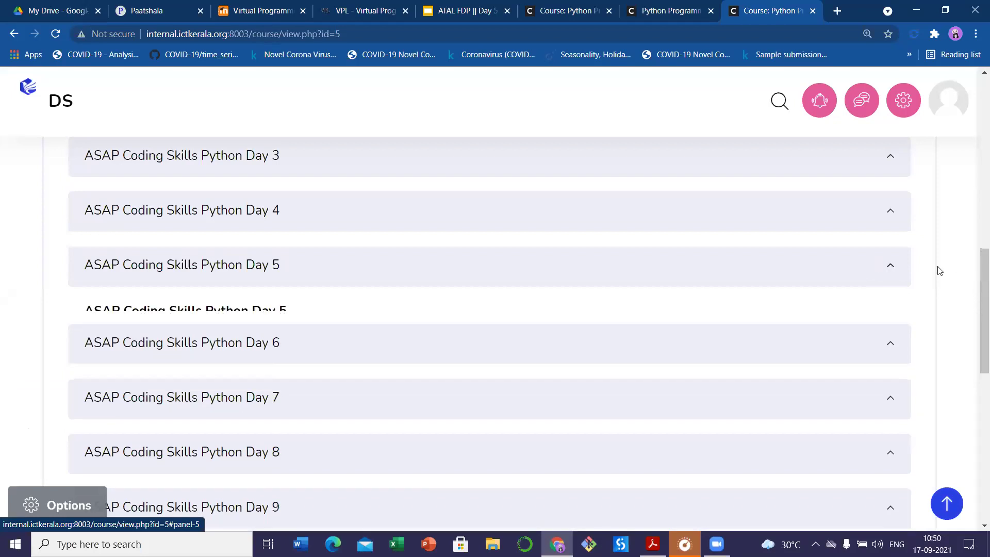
scroll(908, 247, "down", 2)
left_click(875, 228)
left_click(870, 226)
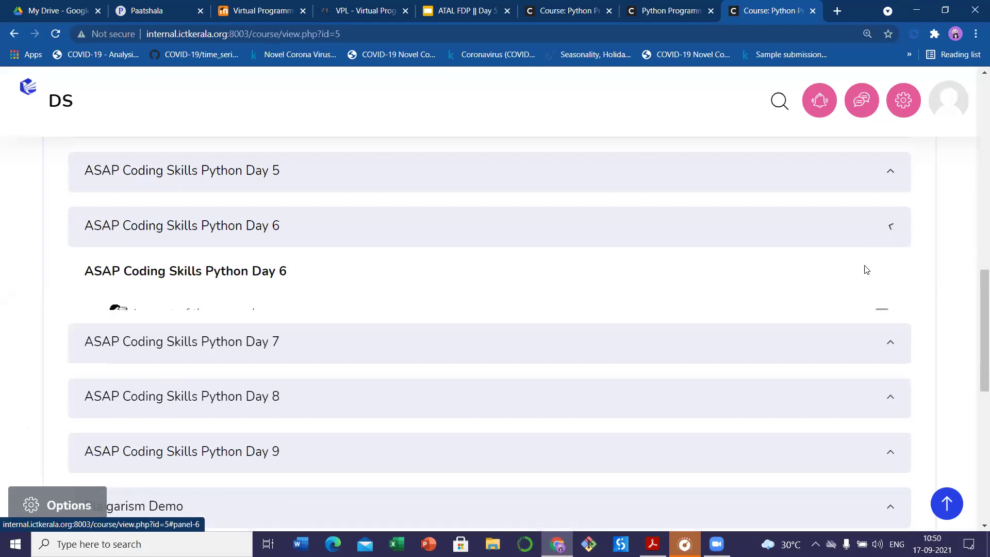
left_click(866, 283)
left_click(888, 281)
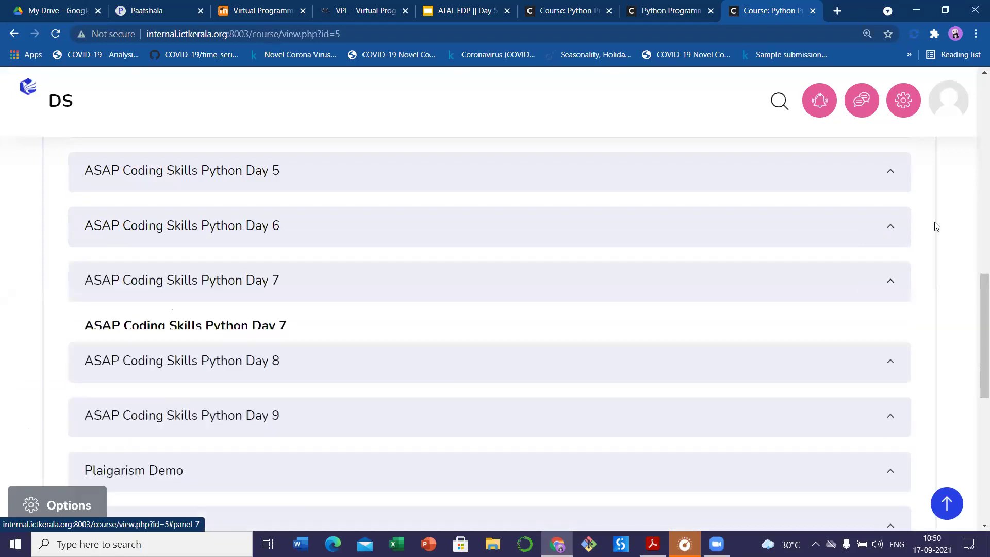
scroll(923, 227, "up", 2)
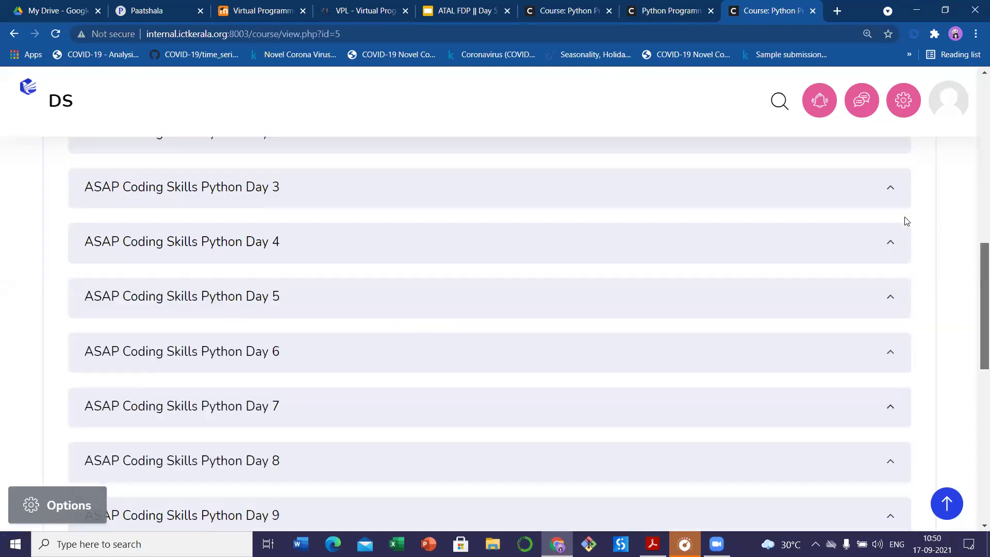
scroll(892, 225, "up", 1)
left_click(888, 225)
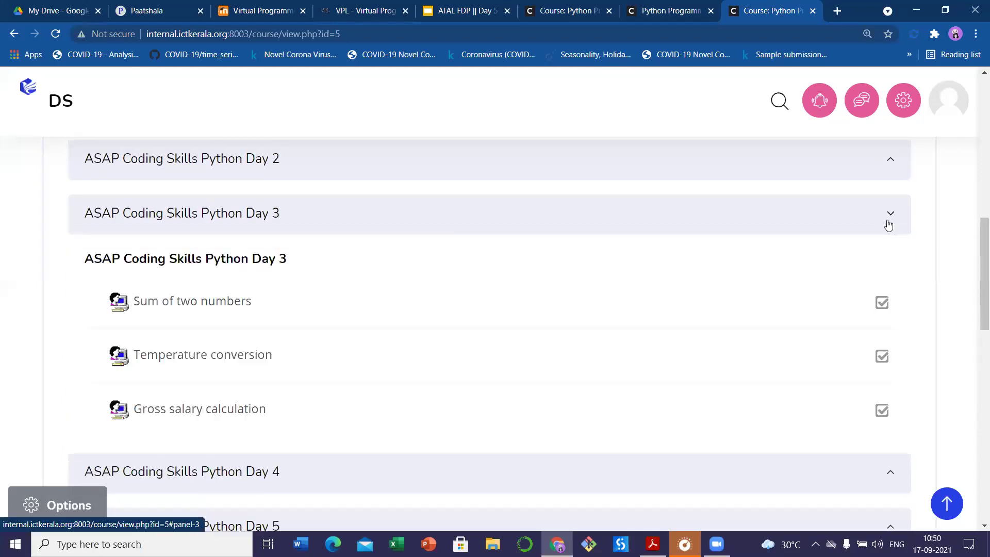
scroll(975, 306, "down", 2)
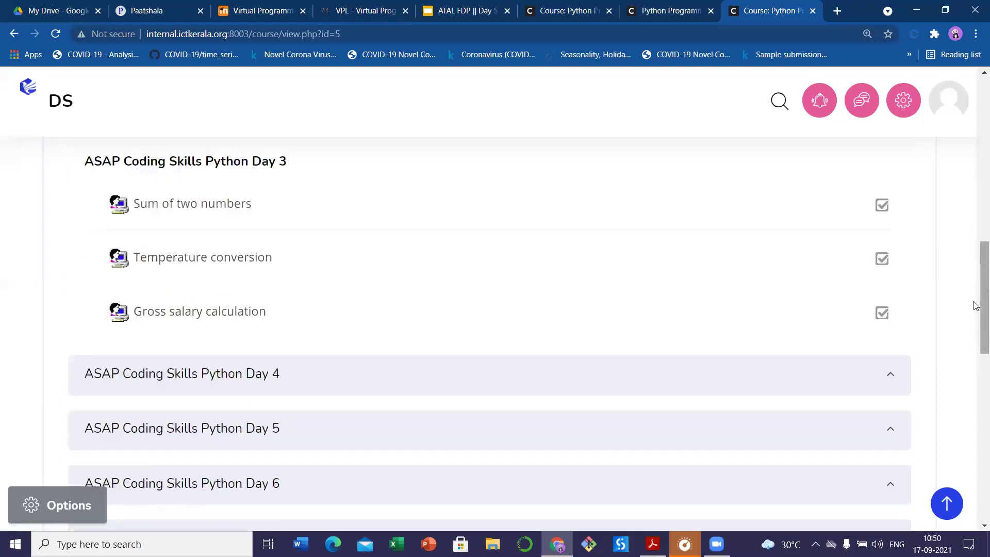
- Open the Sum of two numbers activity in a new tab and switch to it
right_click(216, 206)
key("Down")
key("Return")
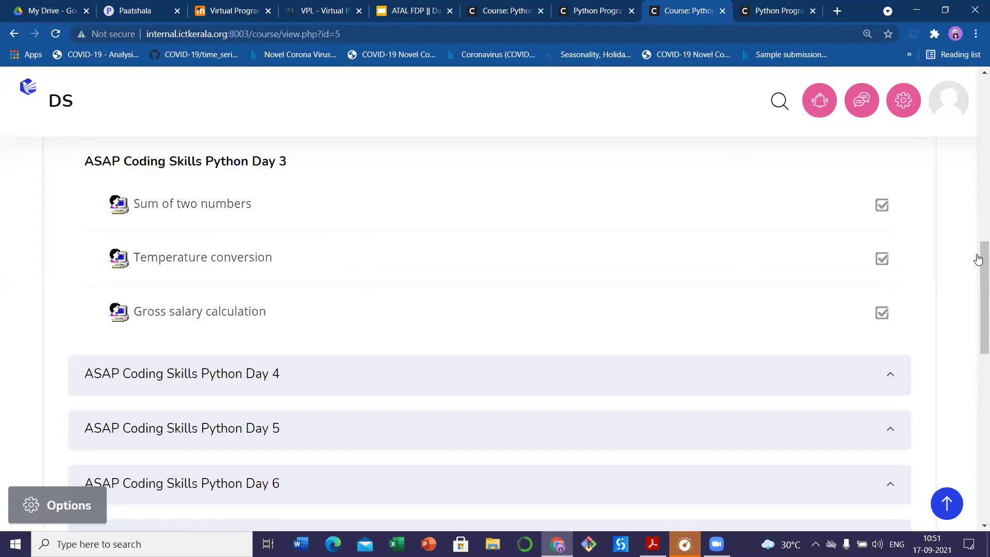
key("ctrl+Tab")
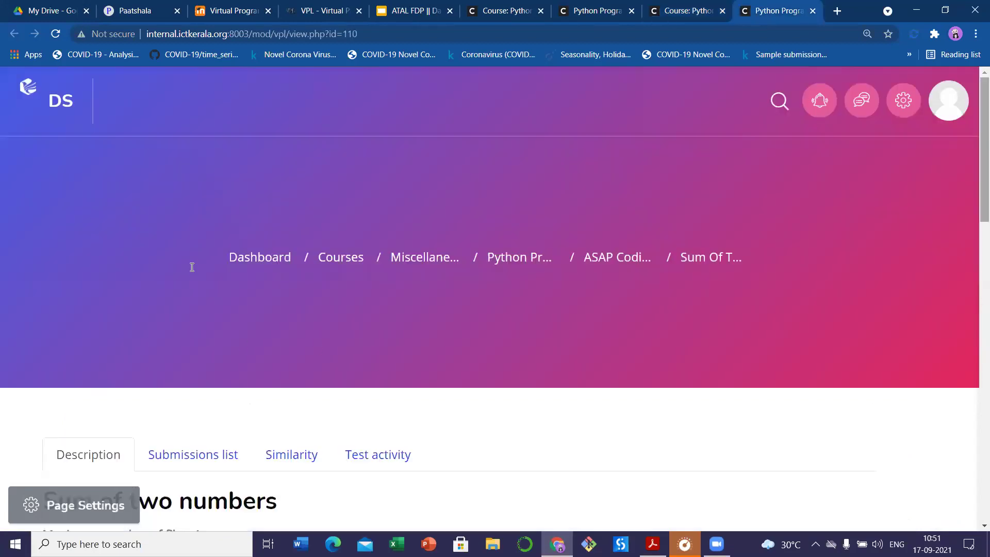
- Scroll to vpl_evaluate.cases and highlight its three test cases in turn
scroll(168, 239, "down", 2)
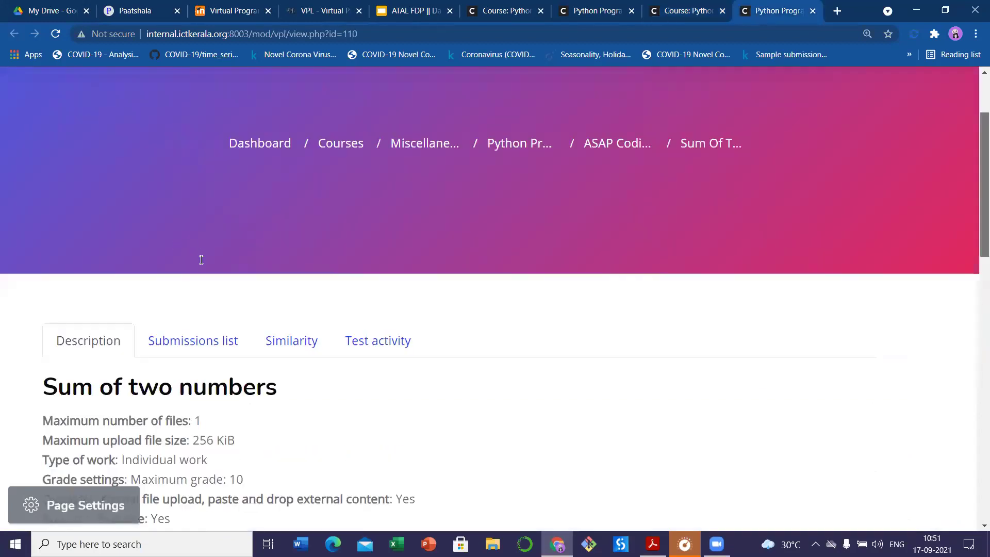
scroll(199, 254, "down", 5)
scroll(107, 197, "down", 4)
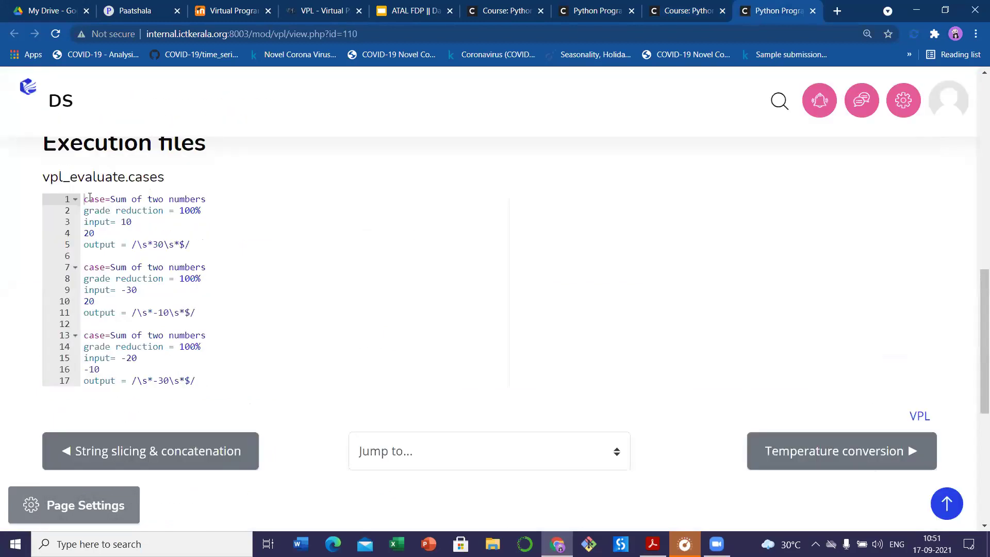
left_click_drag(84, 199, 196, 246)
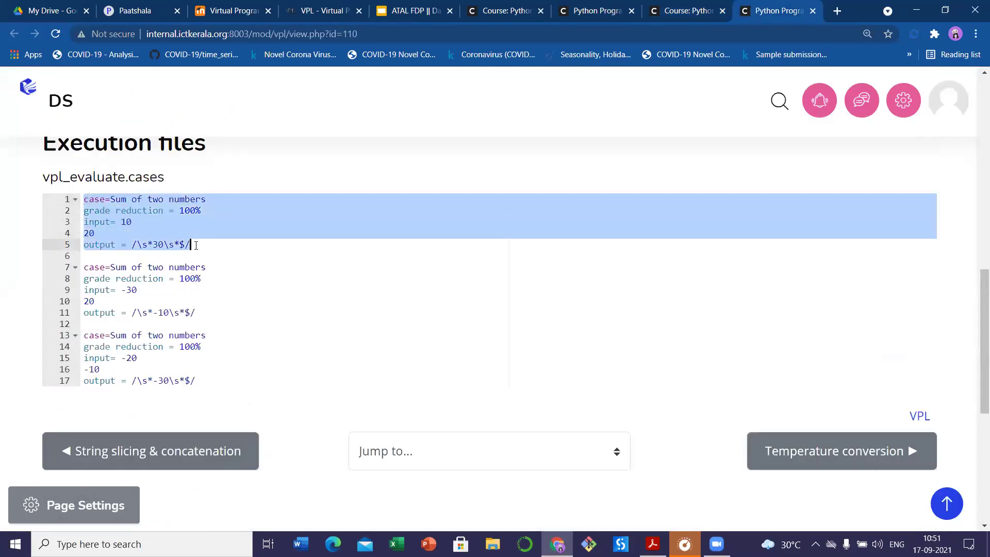
left_click_drag(84, 267, 215, 314)
left_click_drag(84, 335, 202, 379)
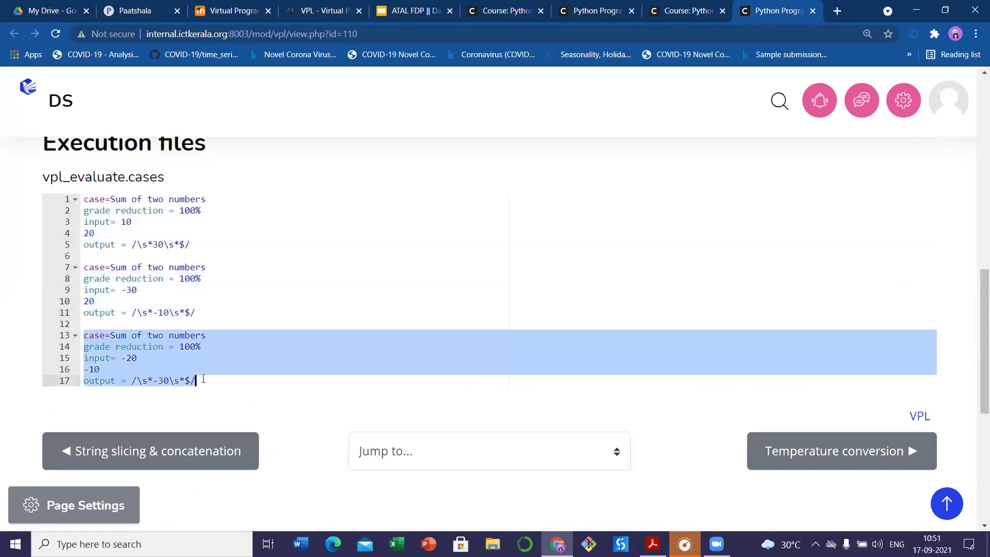
left_click(219, 220)
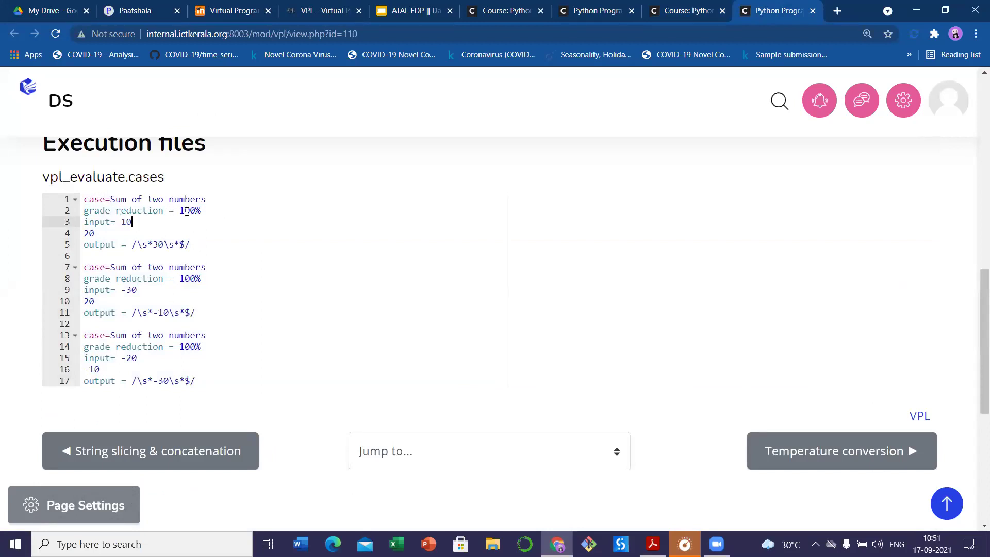
- Highlight the 100% grade reduction value and the first case's expected output pattern
left_click_drag(180, 211, 215, 212)
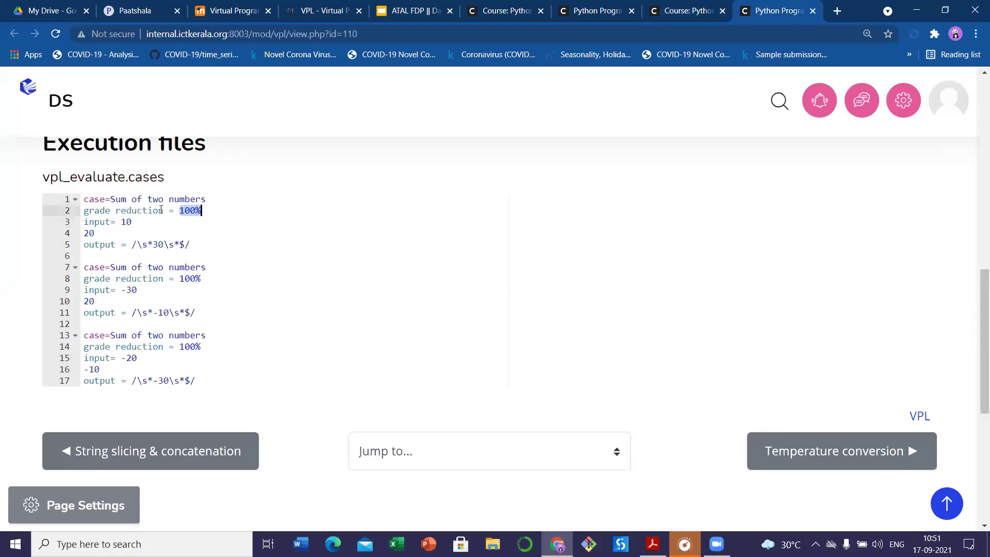
left_click(84, 222)
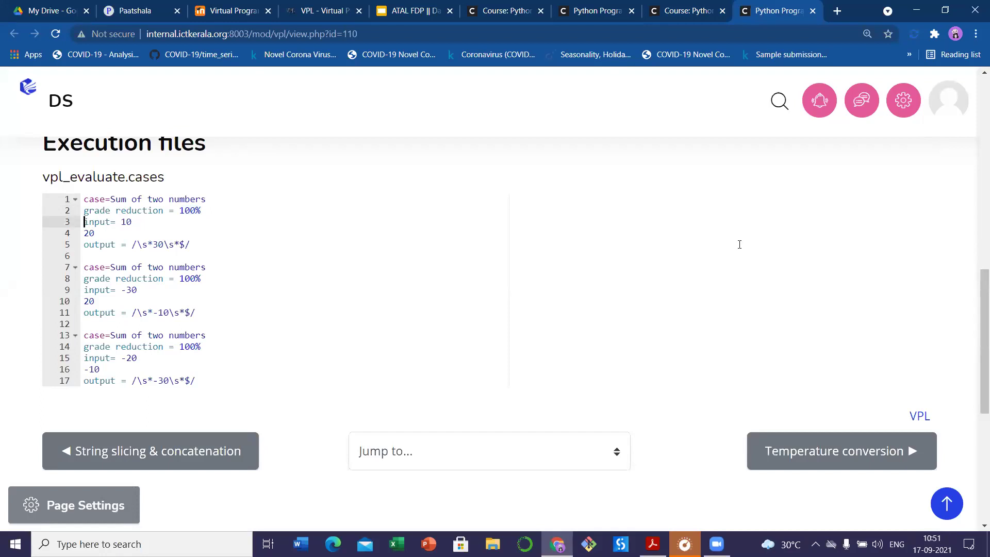
scroll(272, 206, "up", 1)
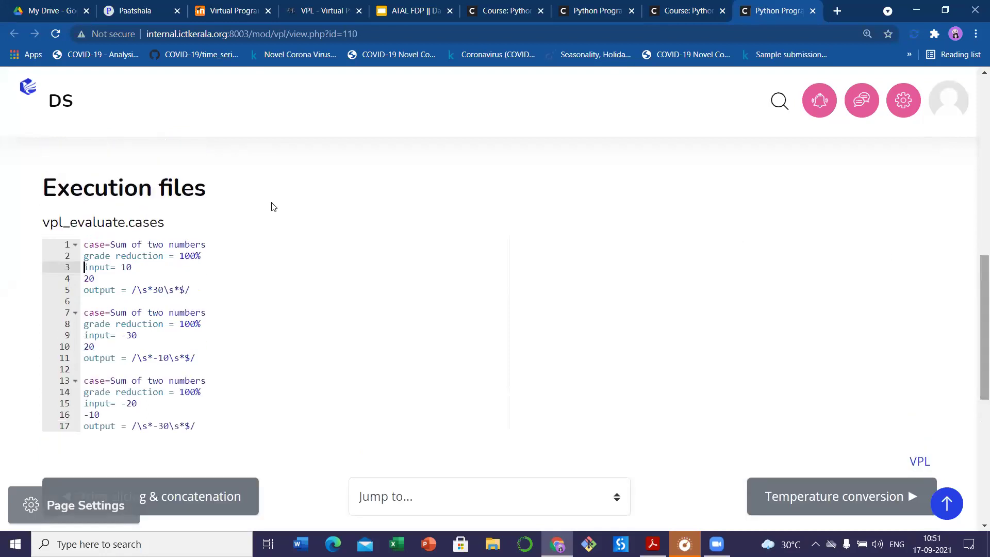
left_click_drag(132, 290, 192, 290)
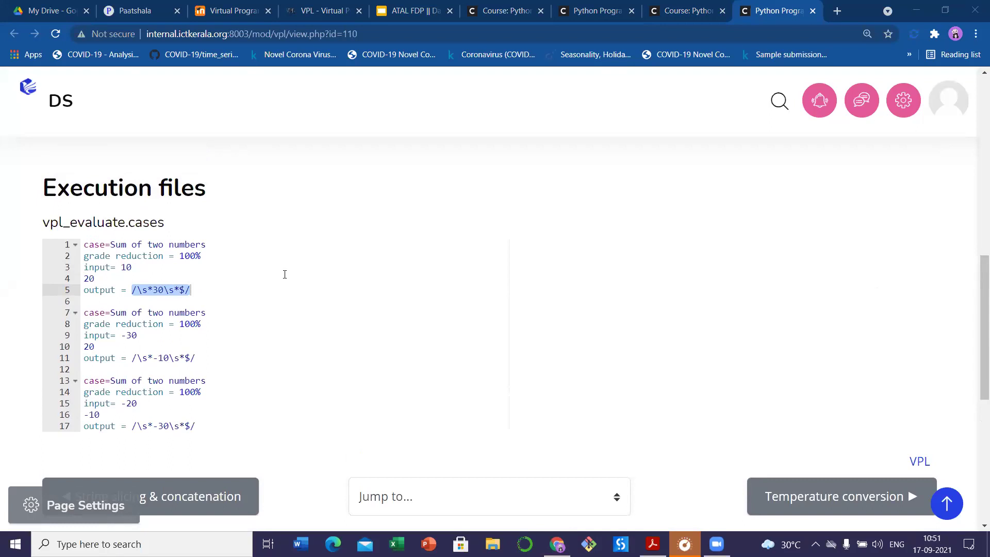
left_click(220, 293)
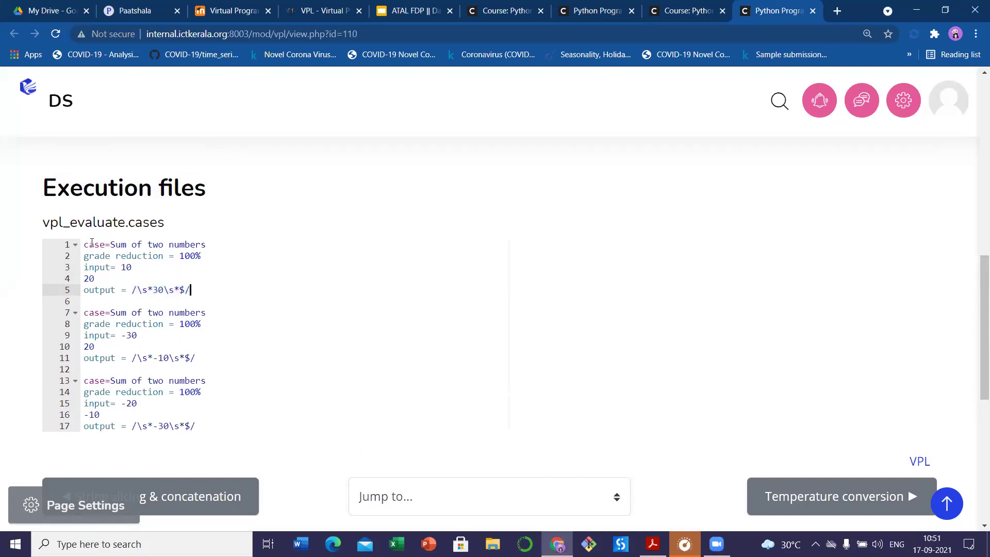
left_click_drag(84, 245, 217, 293)
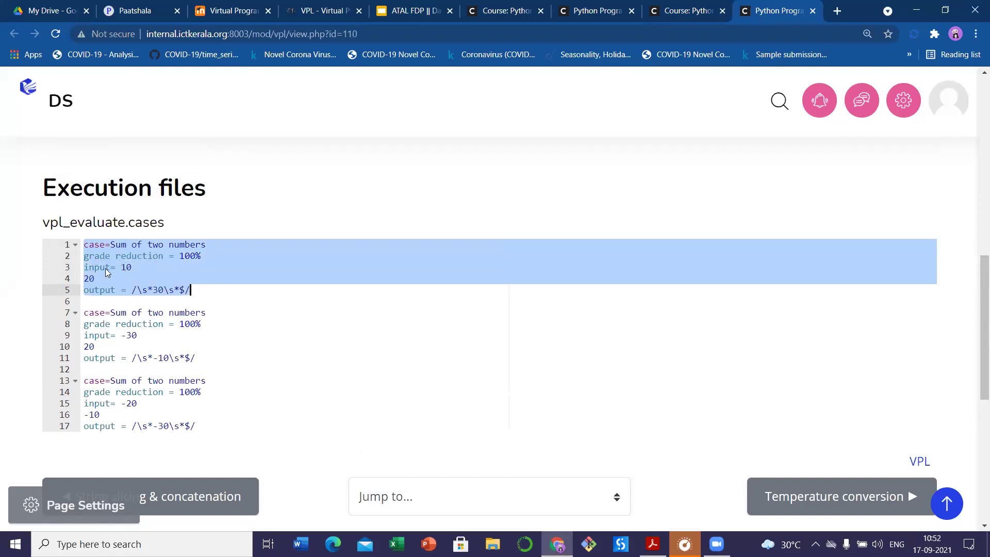
left_click(89, 279)
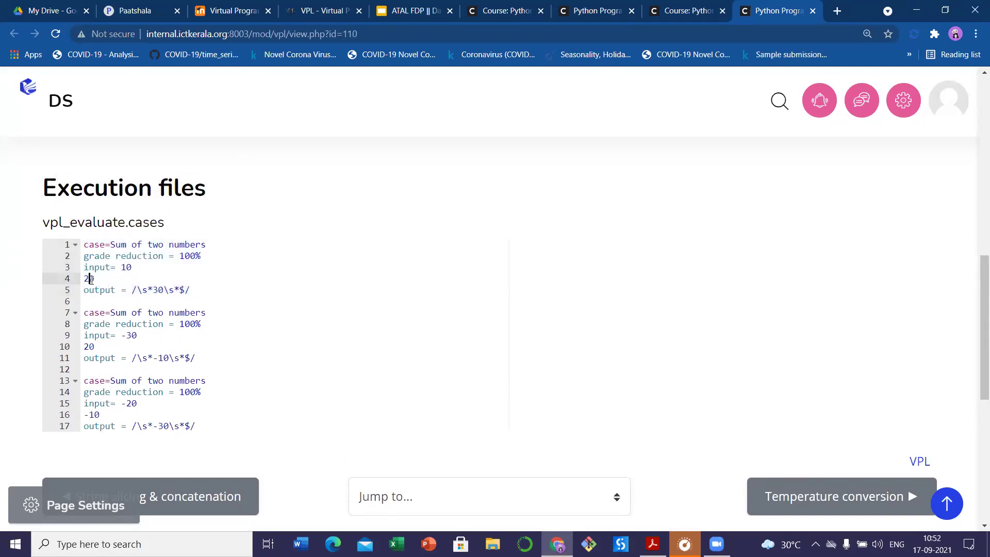
left_click_drag(127, 290, 191, 289)
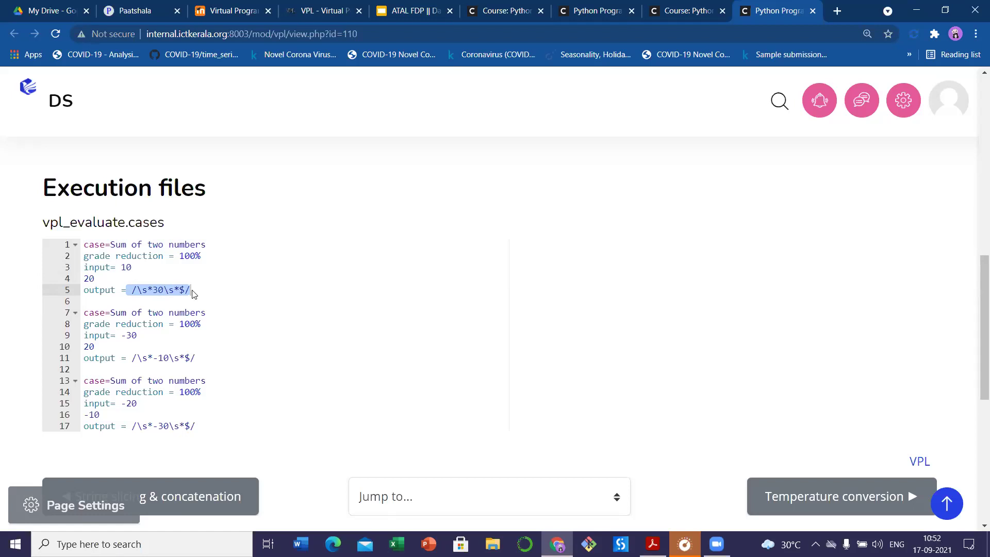
left_click(191, 289)
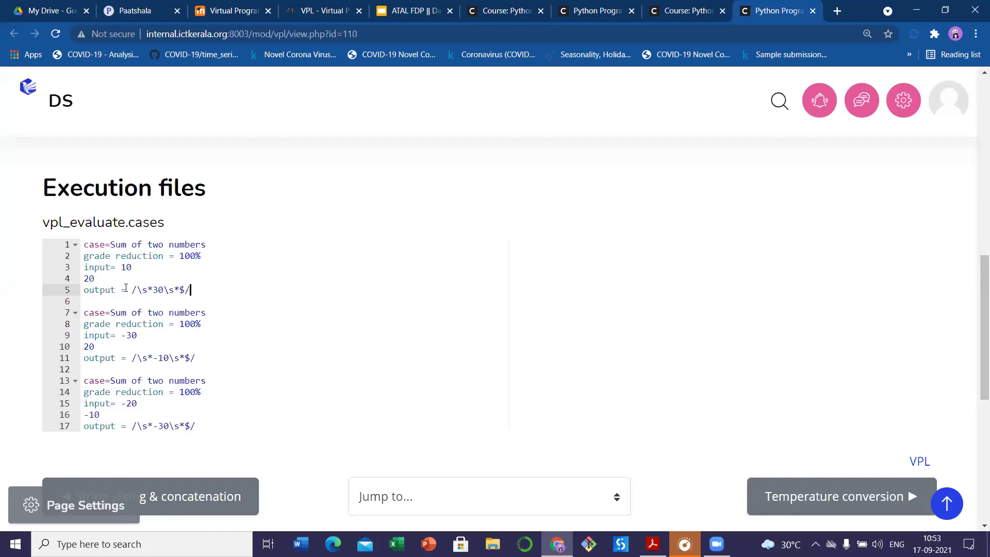
mouse_move(150, 292)
left_mouse_down()
mouse_move(206, 290)
mouse_move(132, 290)
left_mouse_up()
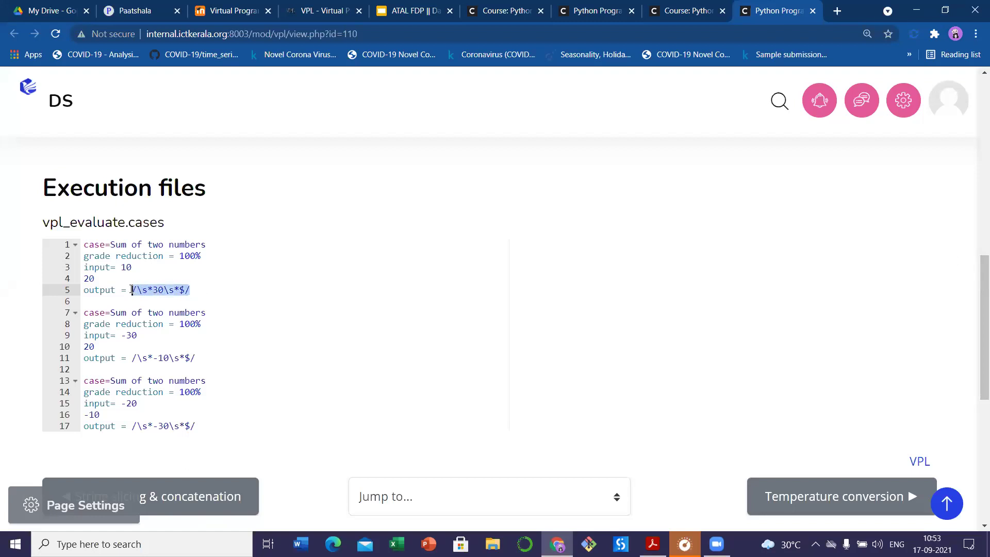
- Pick out the expected value 30 within the first case's output regex
left_click(191, 283)
left_click(153, 289)
left_click_drag(154, 290, 165, 290)
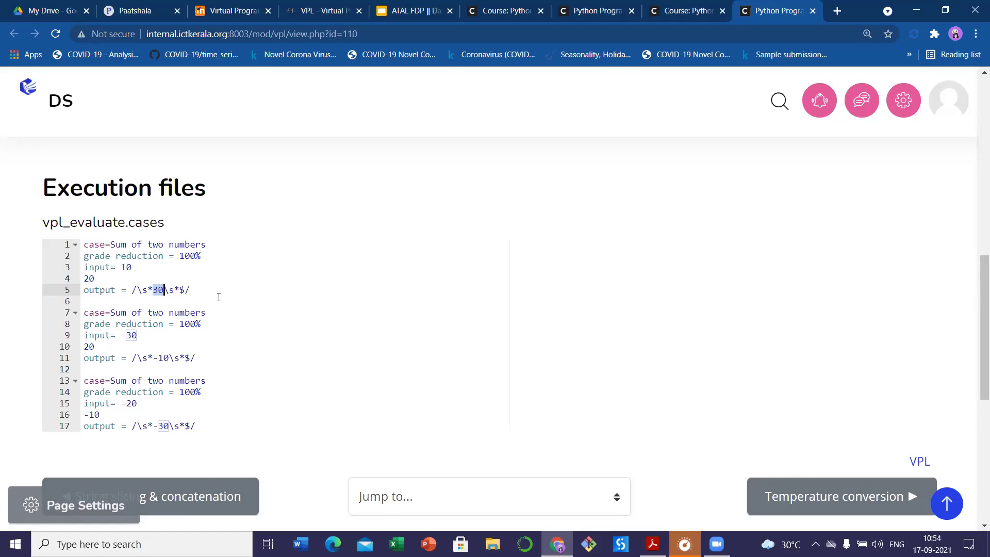
left_click(194, 295)
left_click_drag(190, 290, 126, 289)
left_click(148, 290)
left_click_drag(195, 290, 131, 291)
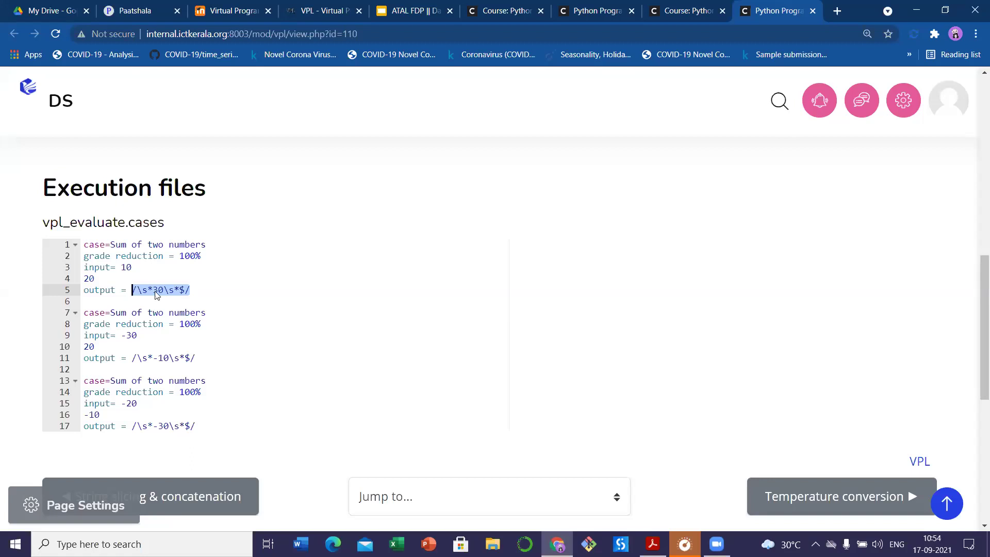
double_click(163, 290)
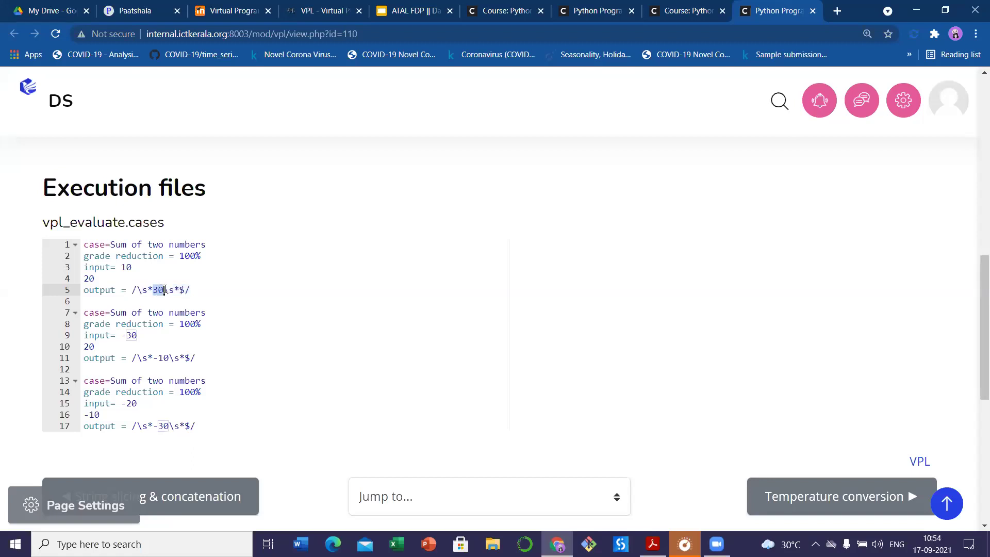
left_click(279, 288)
- Highlight the whole /\s*30\s*$/ output pattern, then close the Sum of two numbers tab
left_click(132, 290)
left_click_drag(132, 290, 192, 289)
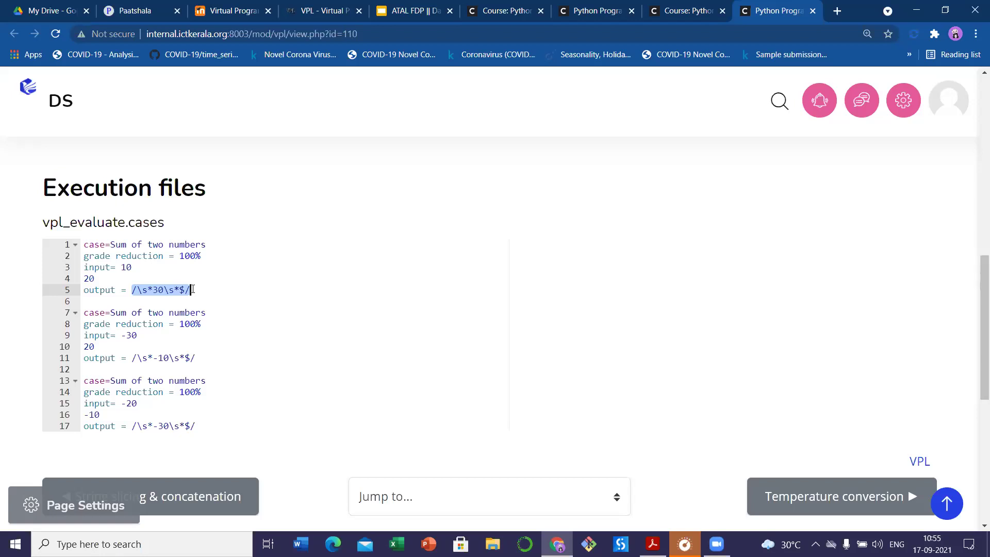
left_click(192, 289)
left_click_drag(192, 290, 131, 290)
left_click(252, 280)
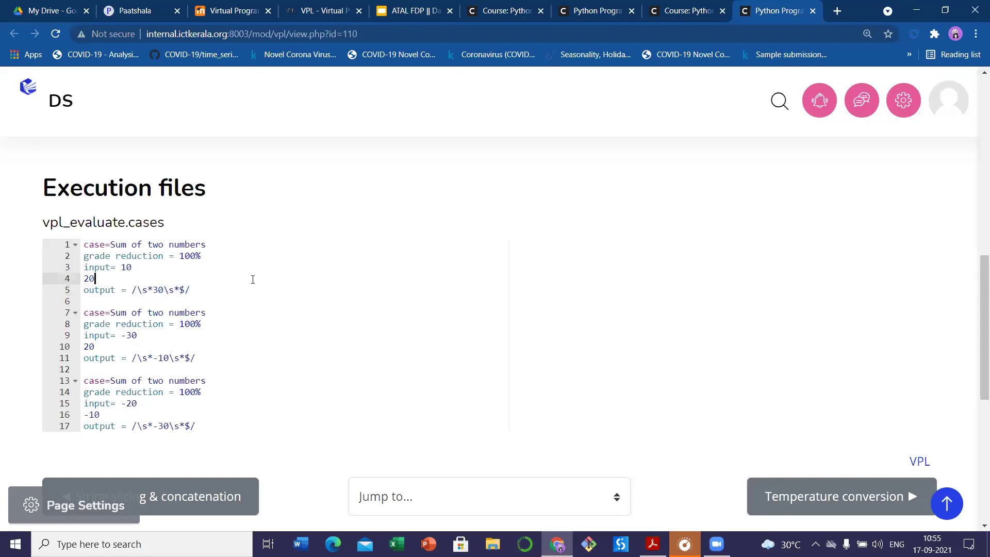
left_click(230, 289)
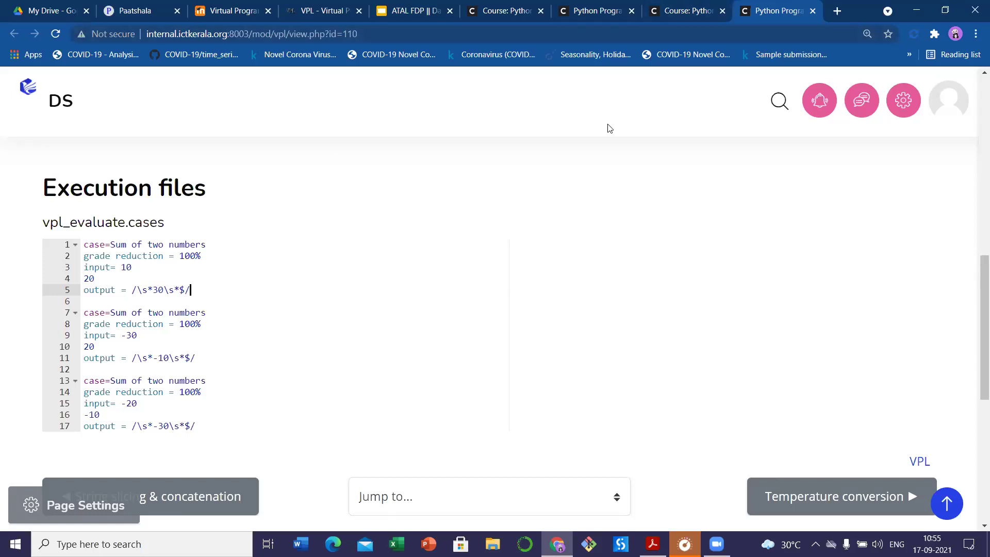
key("ctrl+w")
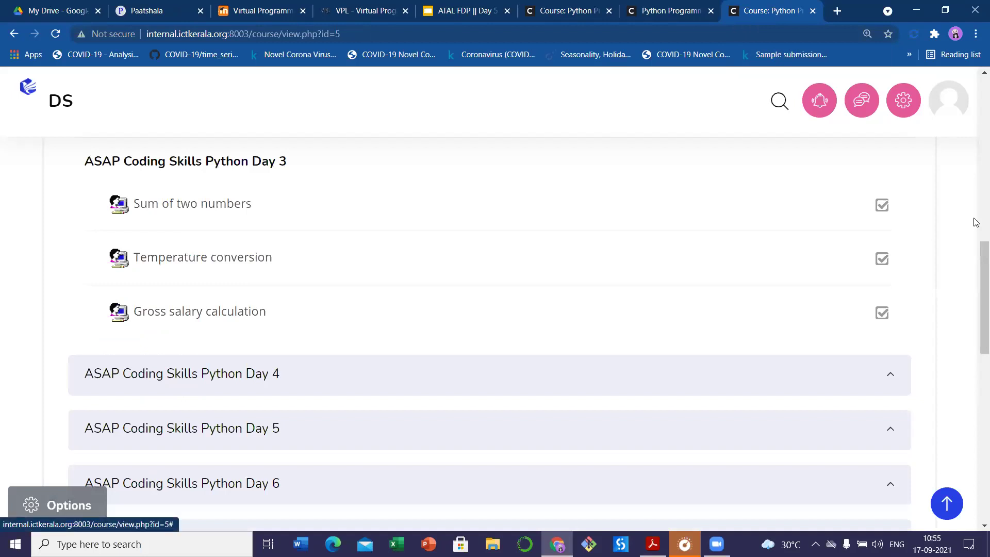
- Expand the Day 4 section and open Join two lists in a new tab, switching to it
scroll(976, 322, "down", 5)
scroll(877, 237, "up", 1)
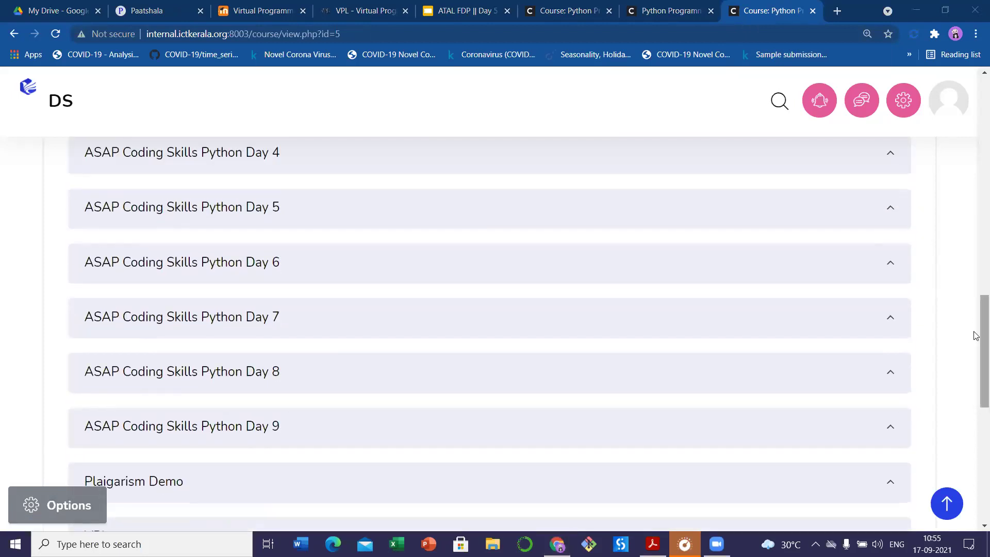
scroll(974, 291, "up", 3)
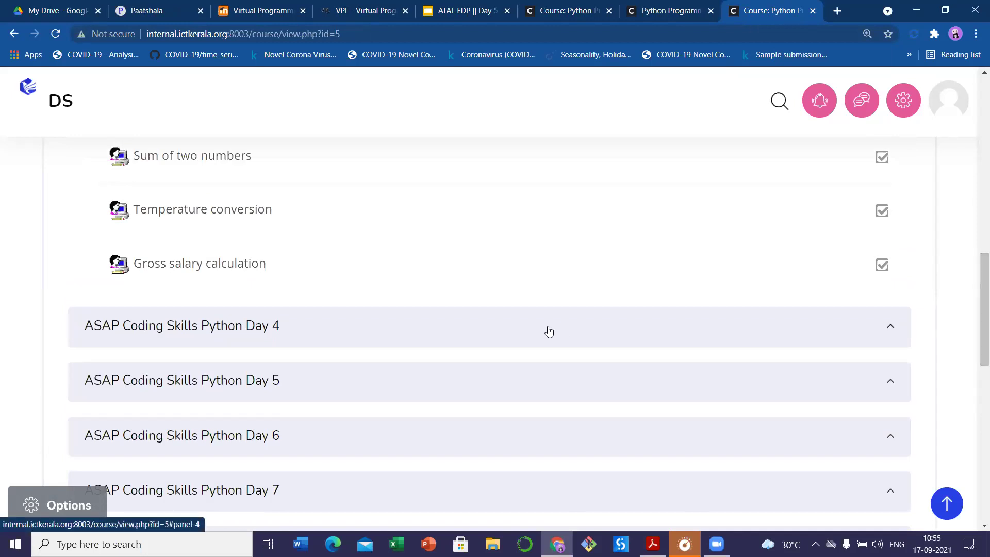
left_click(548, 331)
right_click(185, 415)
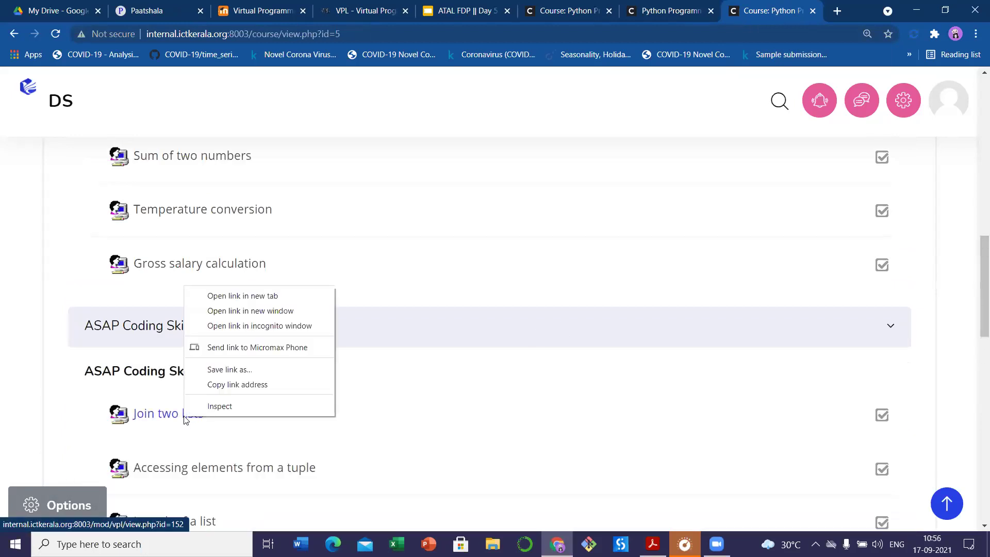
left_click(249, 296)
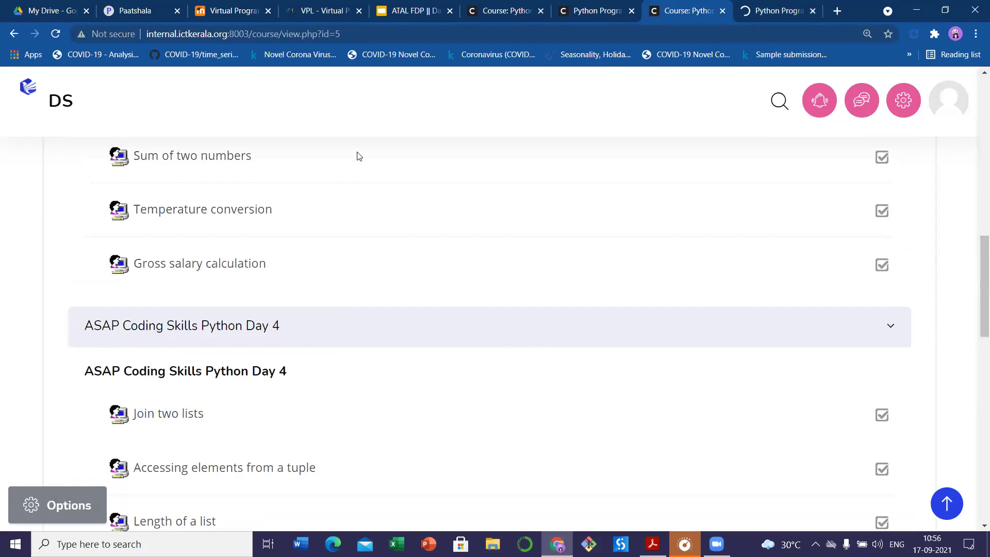
key("ctrl+Tab")
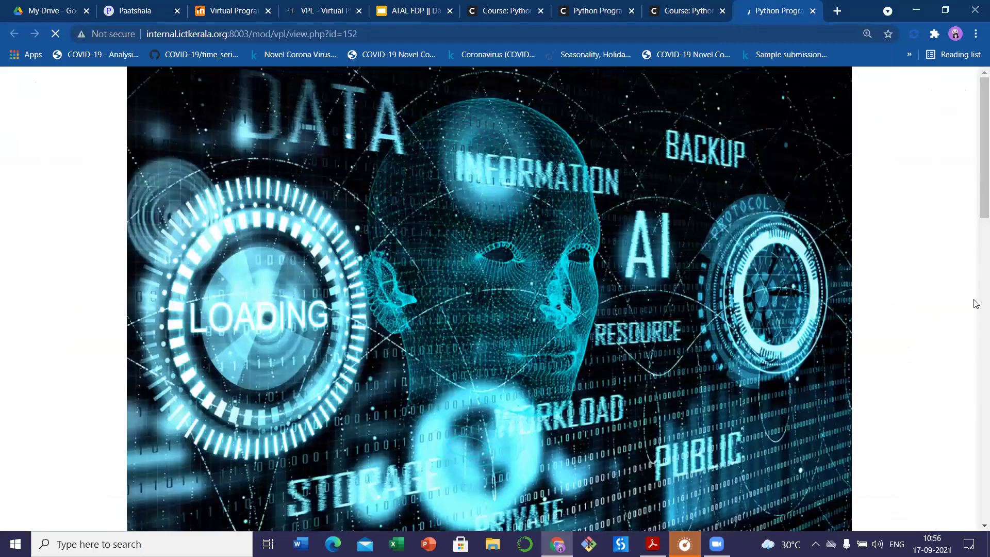
scroll(332, 326, "down", 4)
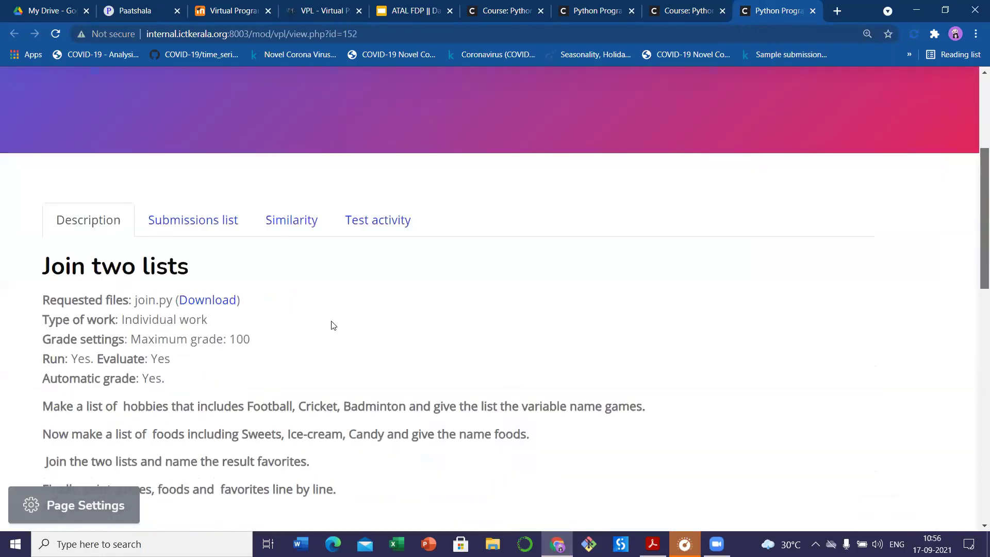
scroll(332, 325, "down", 7)
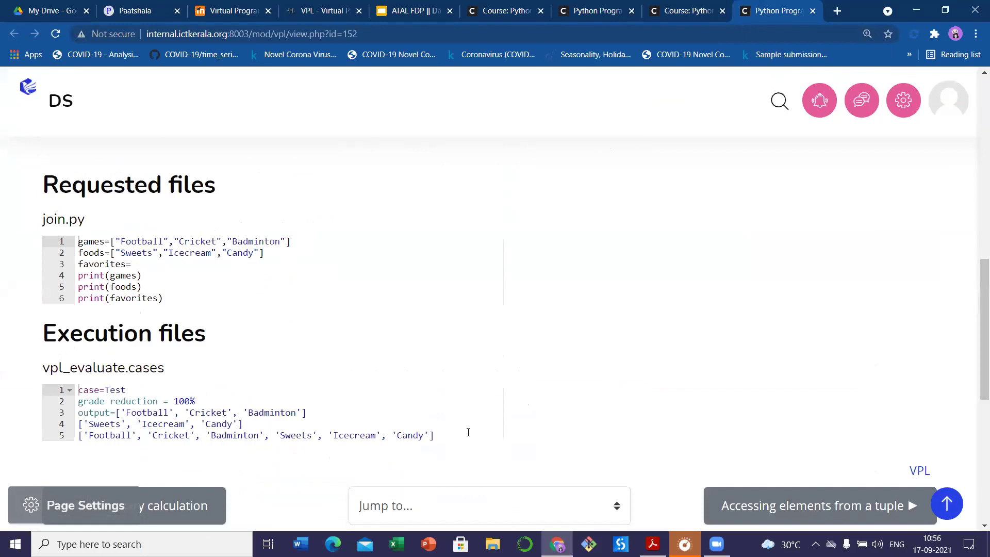
left_click_drag(468, 432, 95, 390)
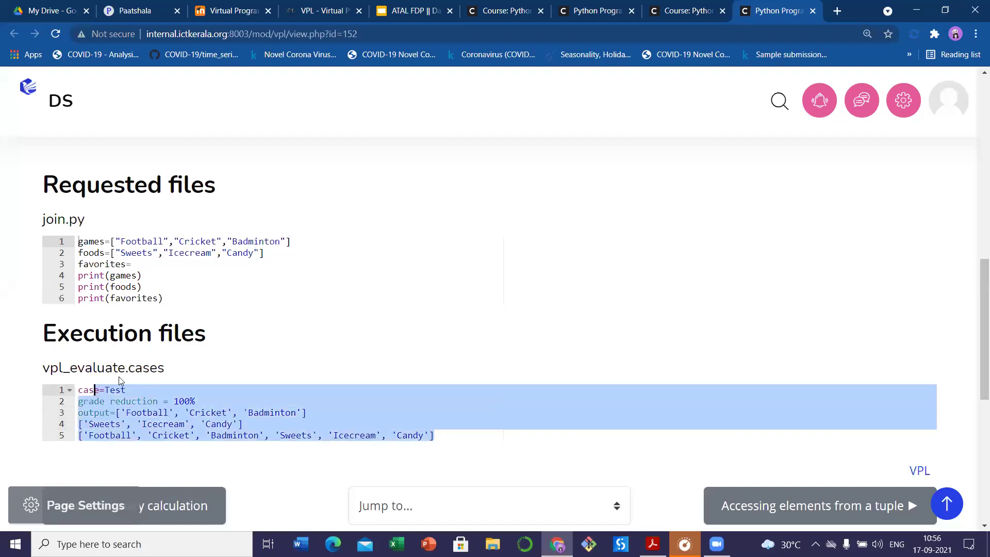
left_click(383, 297)
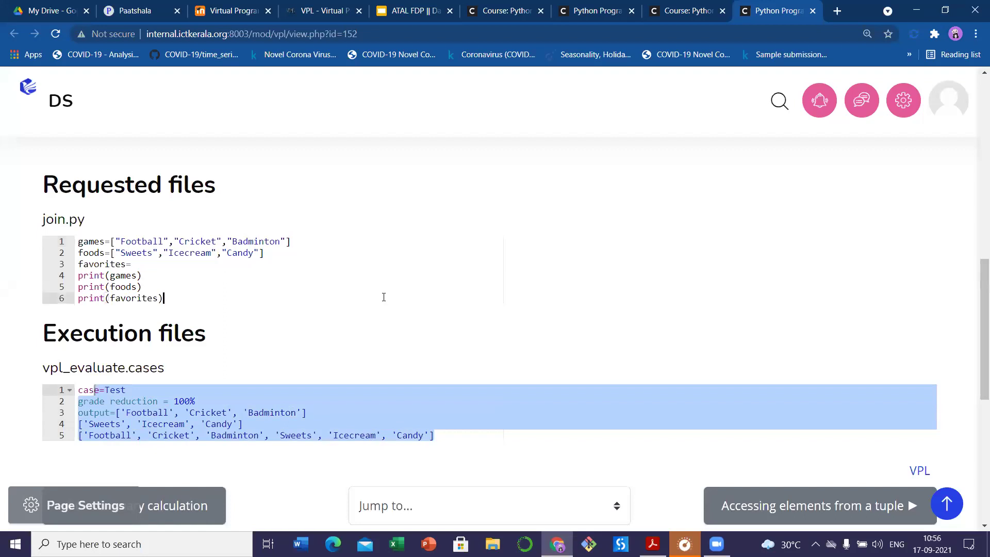
key("Up")
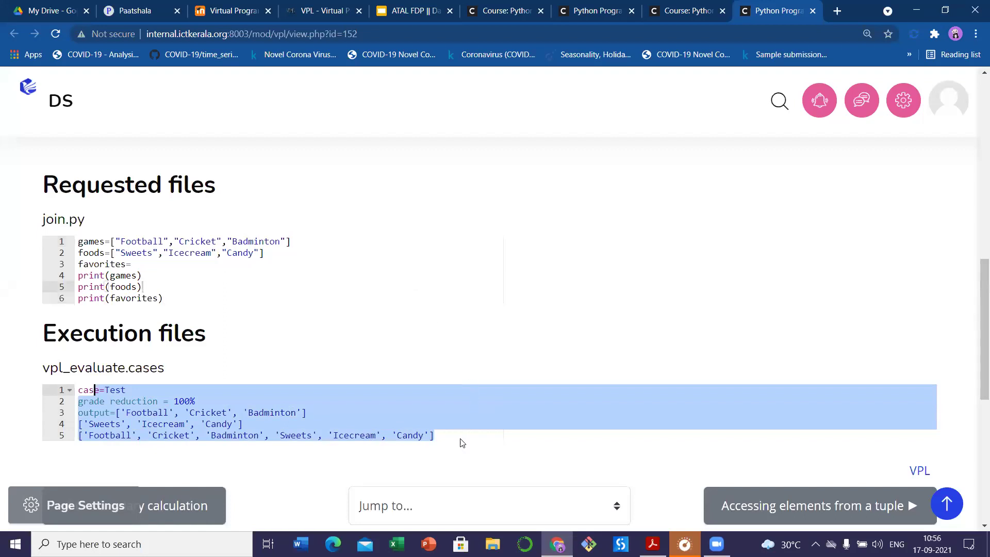
left_click(461, 439)
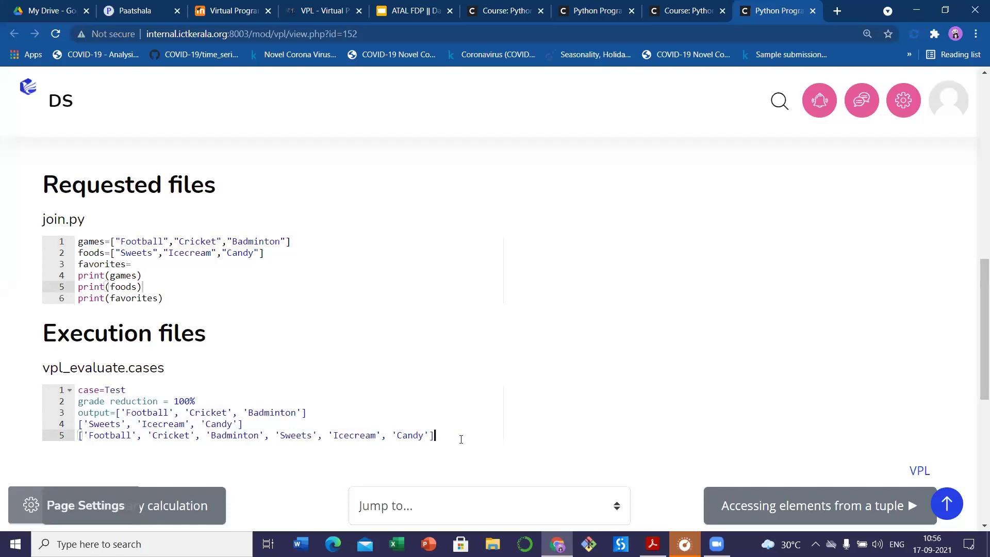
left_click_drag(438, 436, 77, 390)
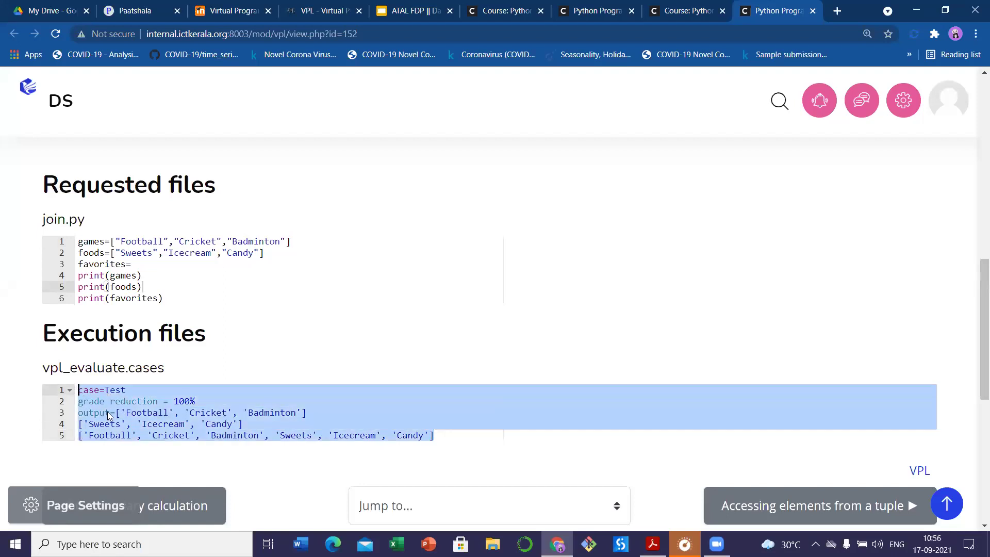
left_click(79, 412)
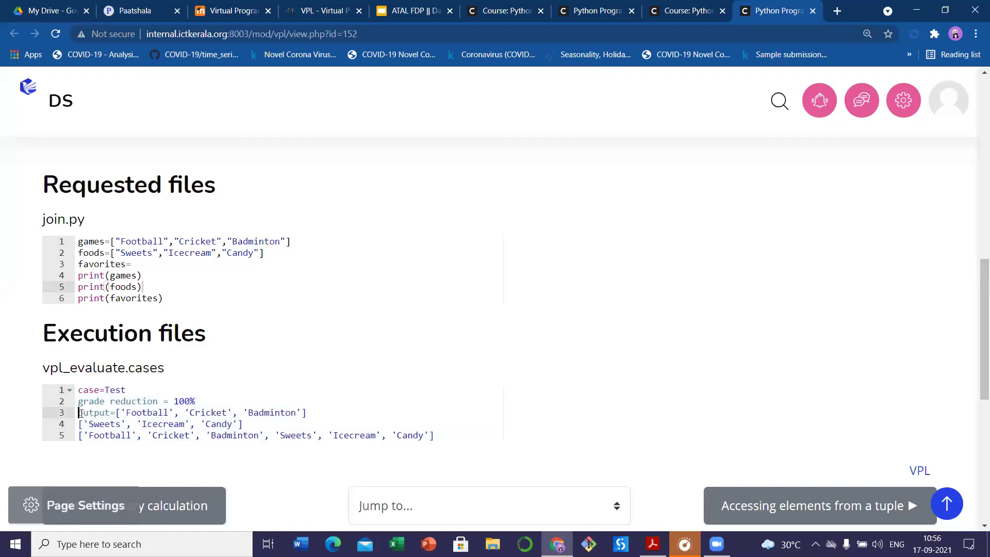
left_click_drag(78, 413, 442, 436)
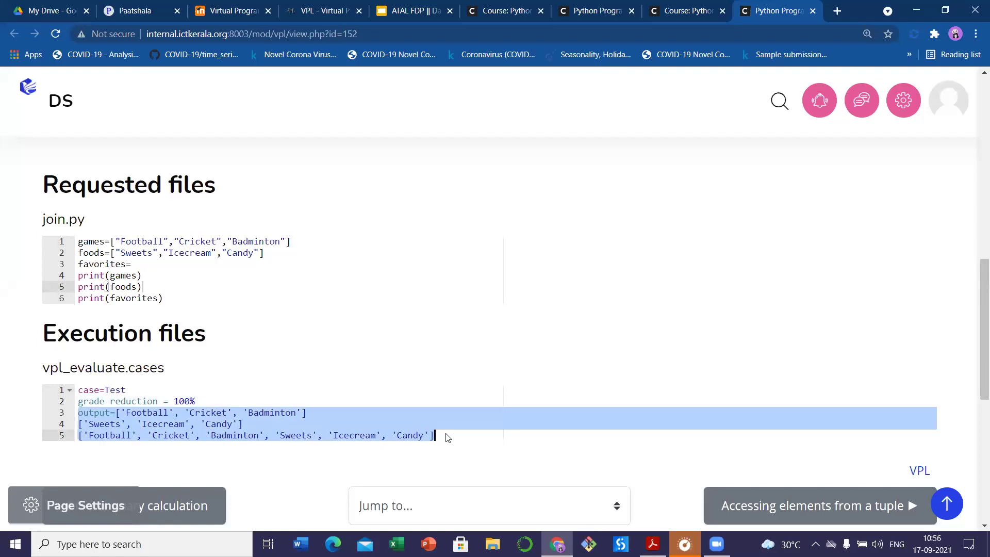
left_click(447, 433)
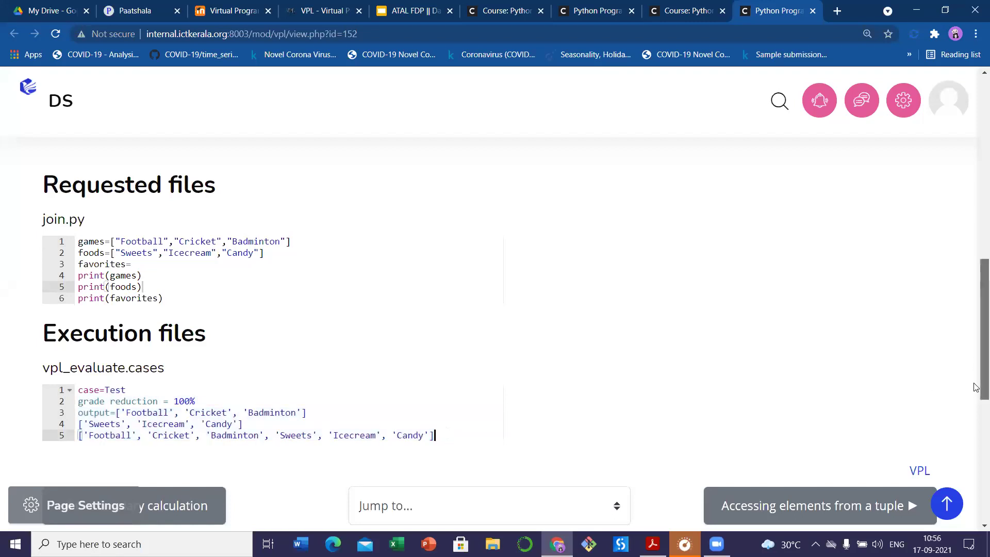
left_click_drag(976, 388, 976, 363)
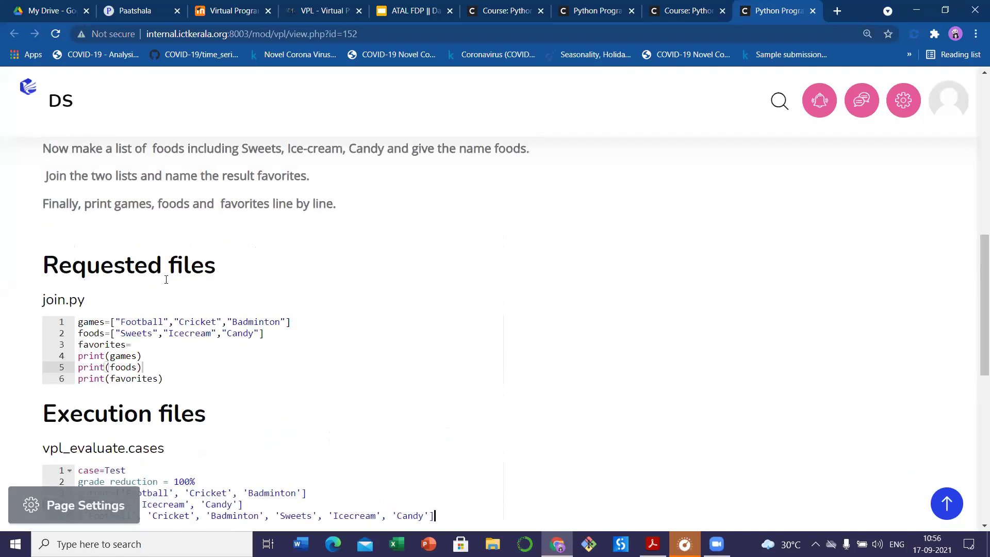
left_click(174, 374)
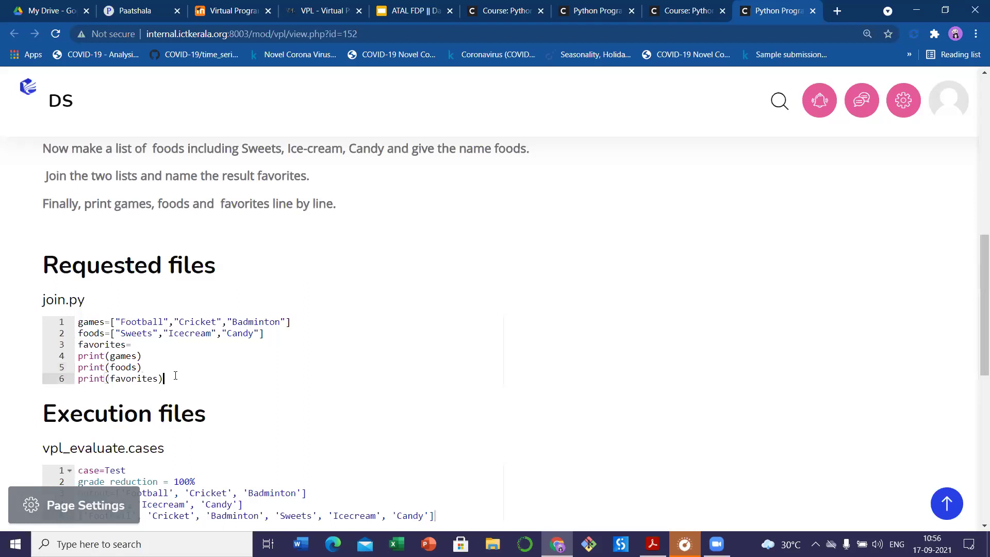
key("ctrl+a")
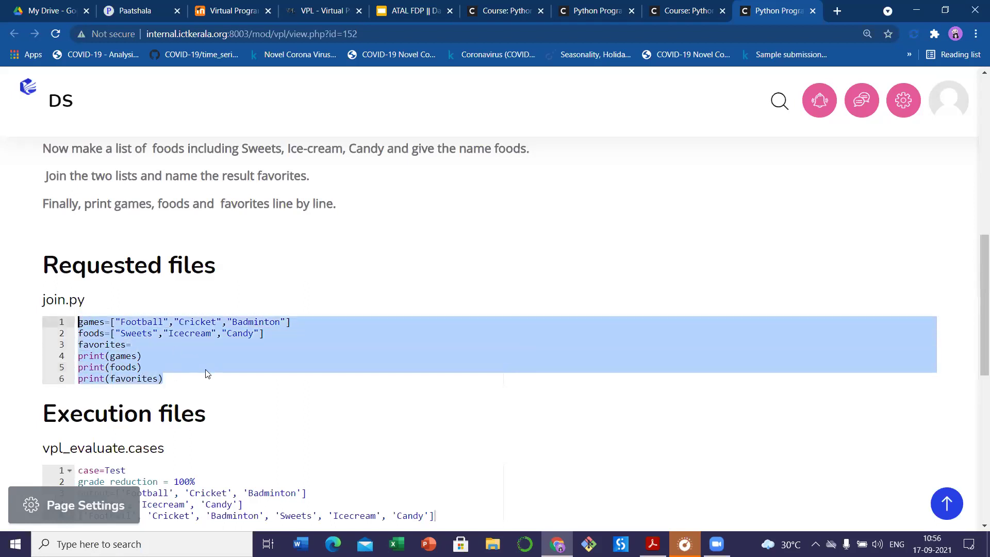
left_click(198, 366)
left_click_drag(151, 344, 177, 380)
left_click(78, 321)
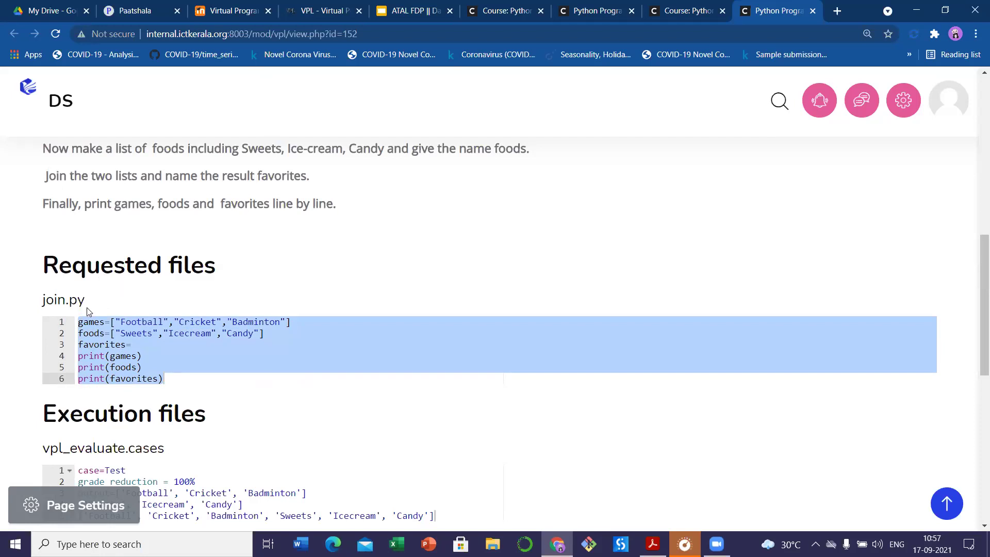
left_click(126, 356)
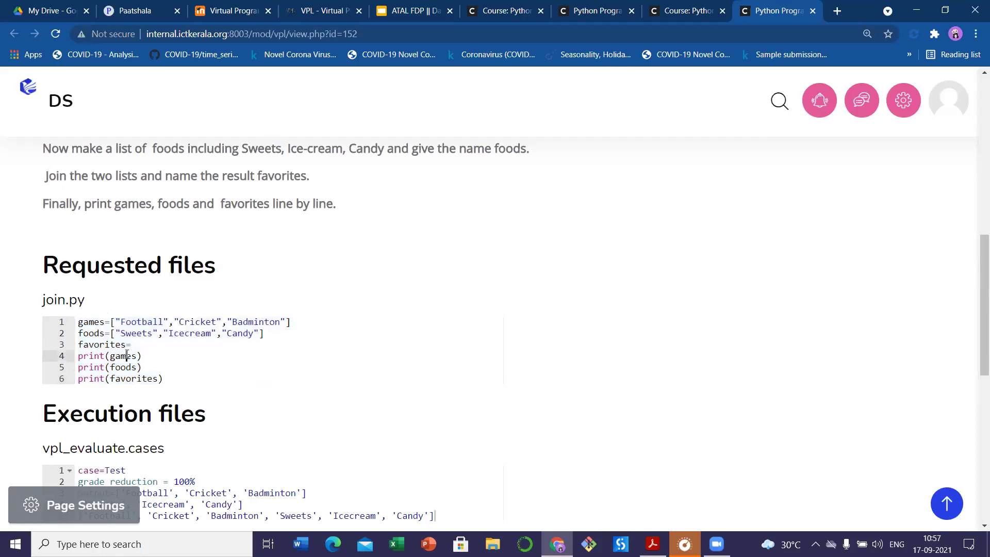
key("Right")
double_click(86, 322)
key("ctrl+a")
left_click(170, 380)
left_click(138, 343)
key("shift+Home")
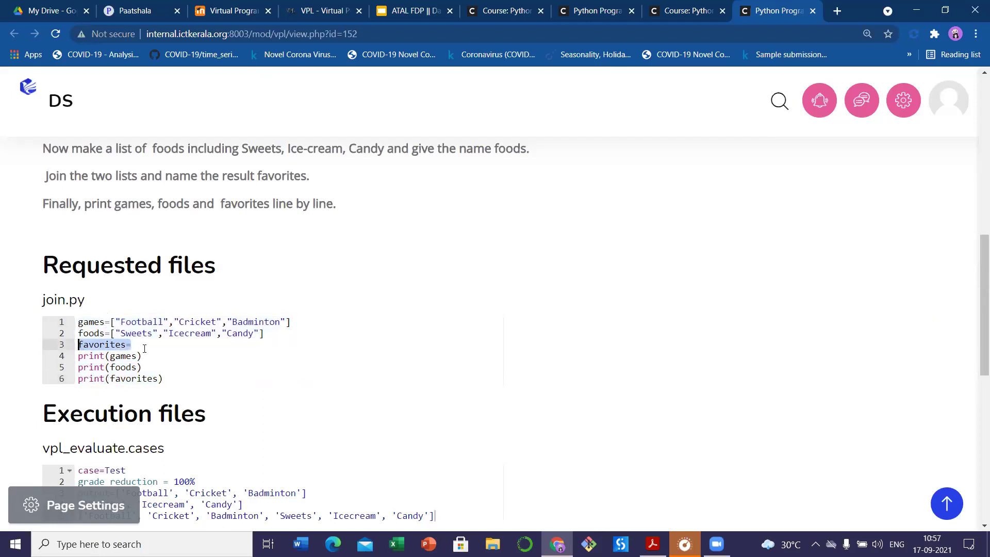
left_click(144, 348)
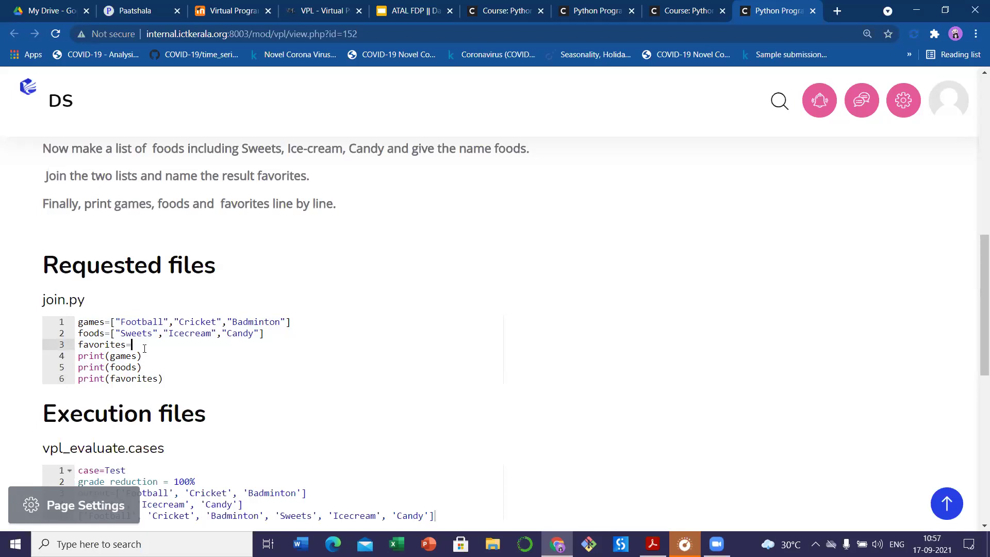
left_click_drag(162, 379, 80, 321)
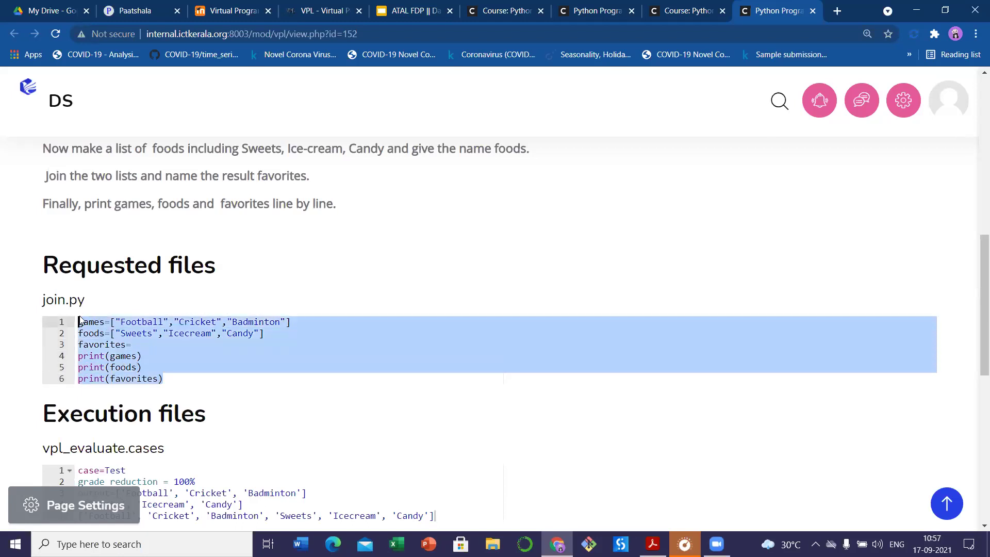
left_click(132, 345)
left_click_drag(144, 345, 77, 344)
left_click(144, 345)
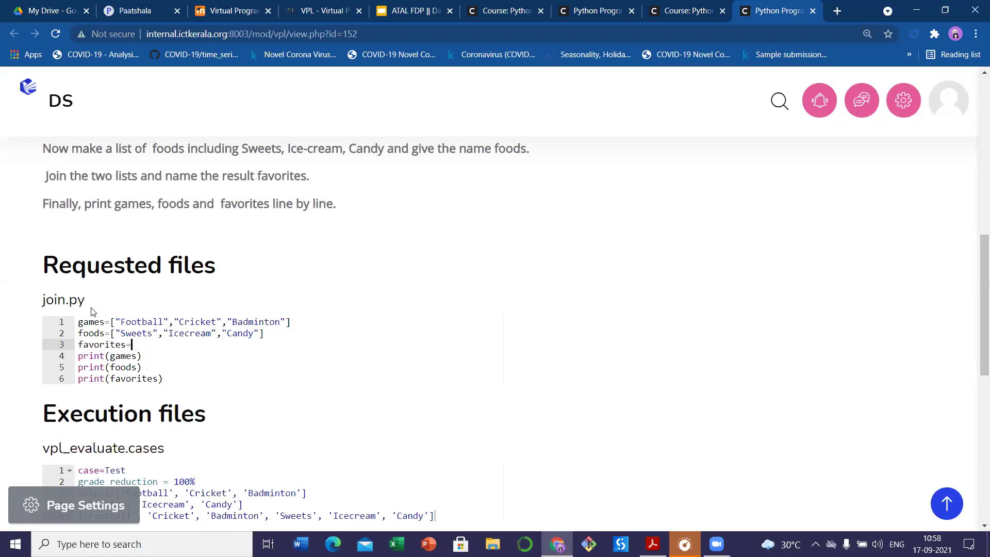
left_click_drag(166, 378, 80, 323)
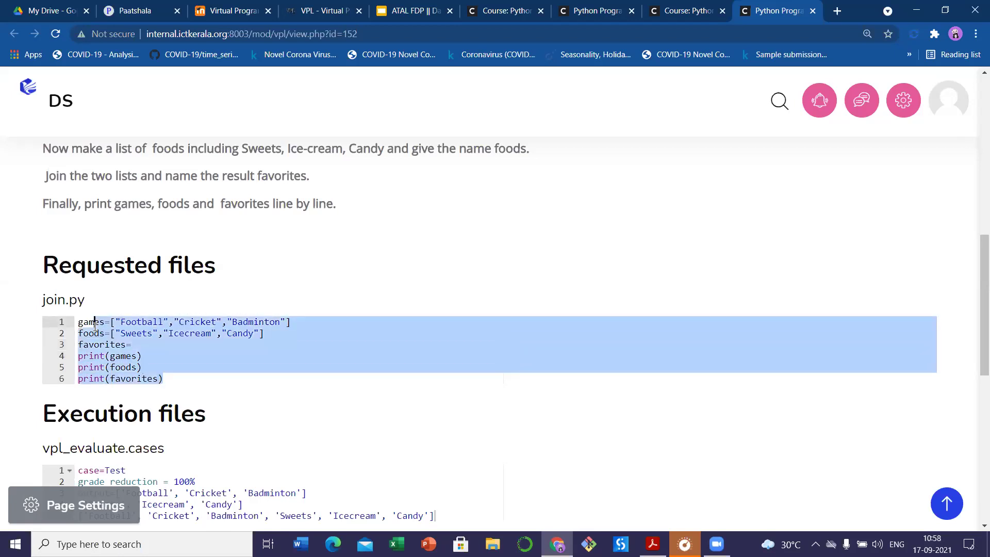
left_click(80, 323)
left_click(180, 352)
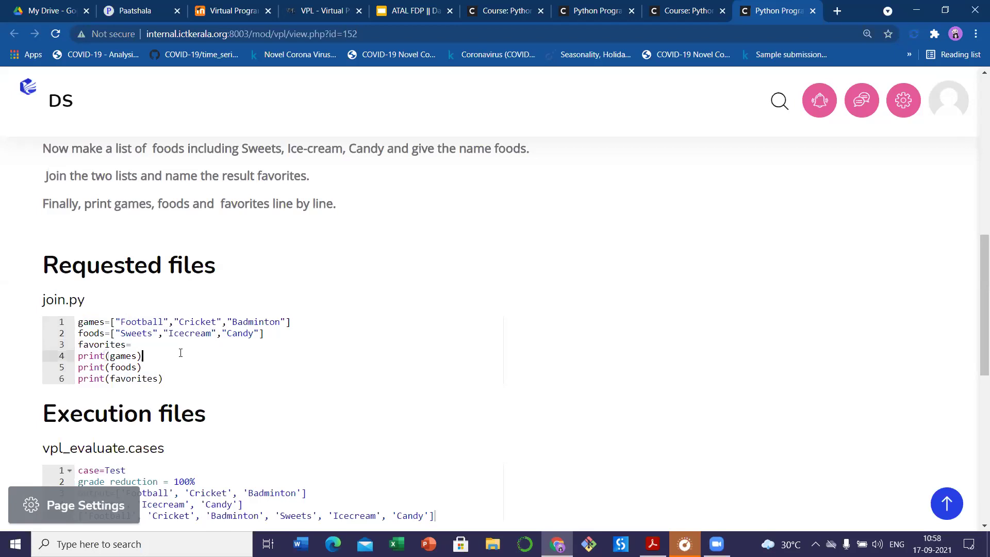
left_click_drag(166, 379, 79, 323)
left_click(188, 376)
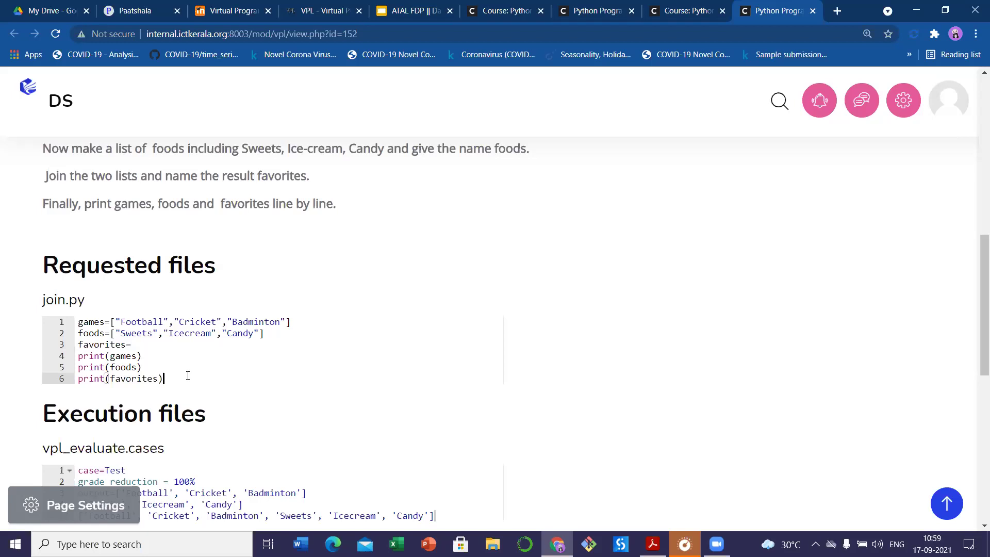
left_click_drag(80, 322, 171, 379)
left_click(141, 348)
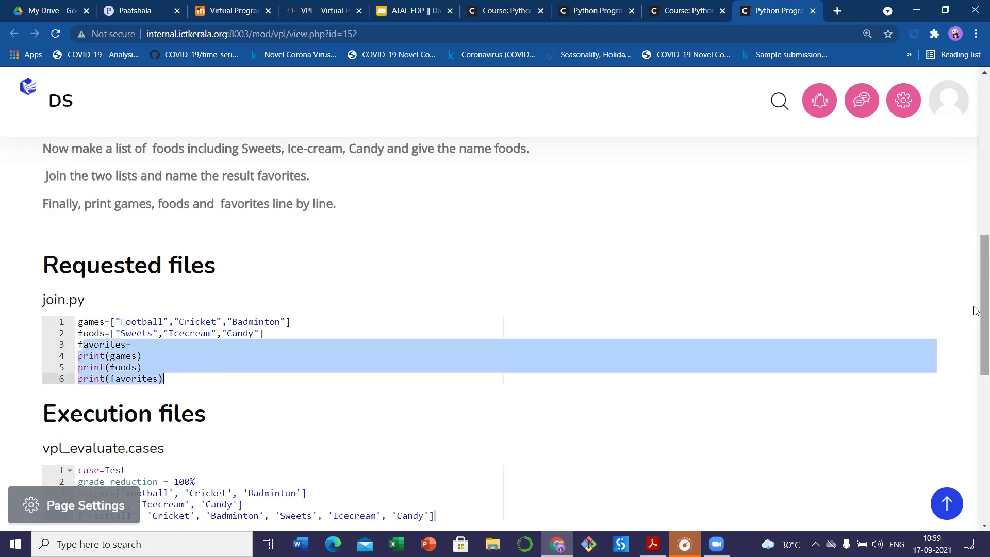
- Highlight lines 2–6 of join.py, then switch to the Moodle.org Virtual Programming Lab forum
scroll(974, 308, "down", 1)
scroll(974, 308, "up", 3)
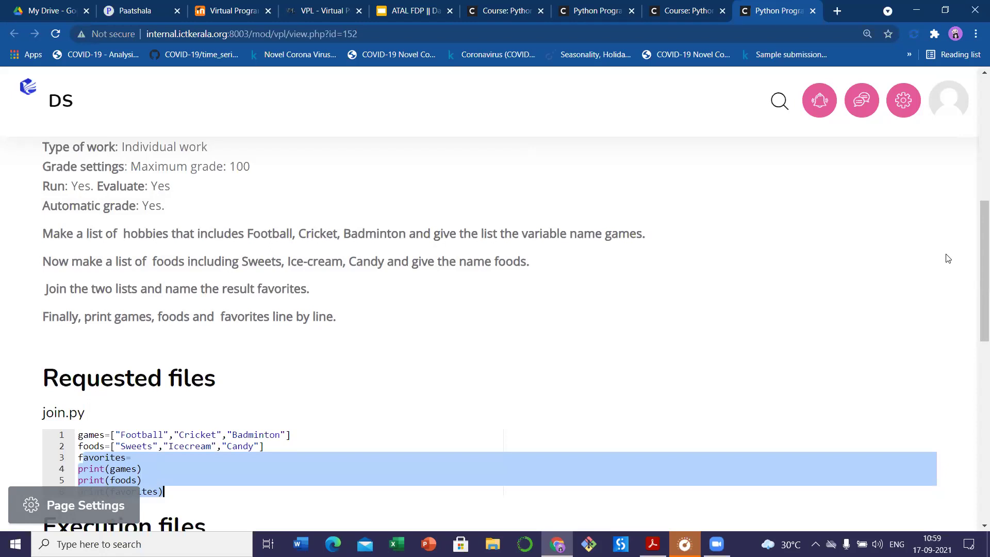
scroll(977, 258, "down", 3)
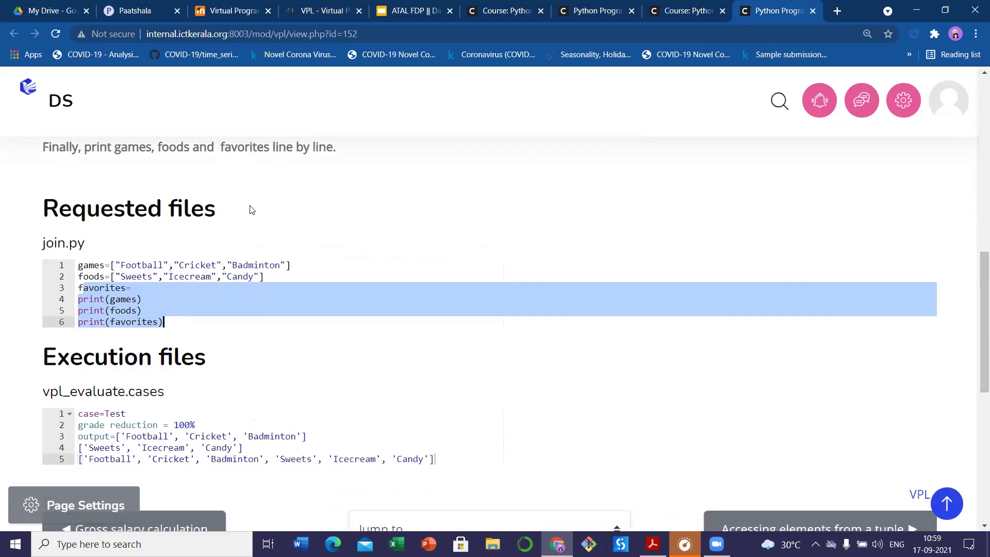
left_click(78, 274)
left_click_drag(79, 275, 168, 324)
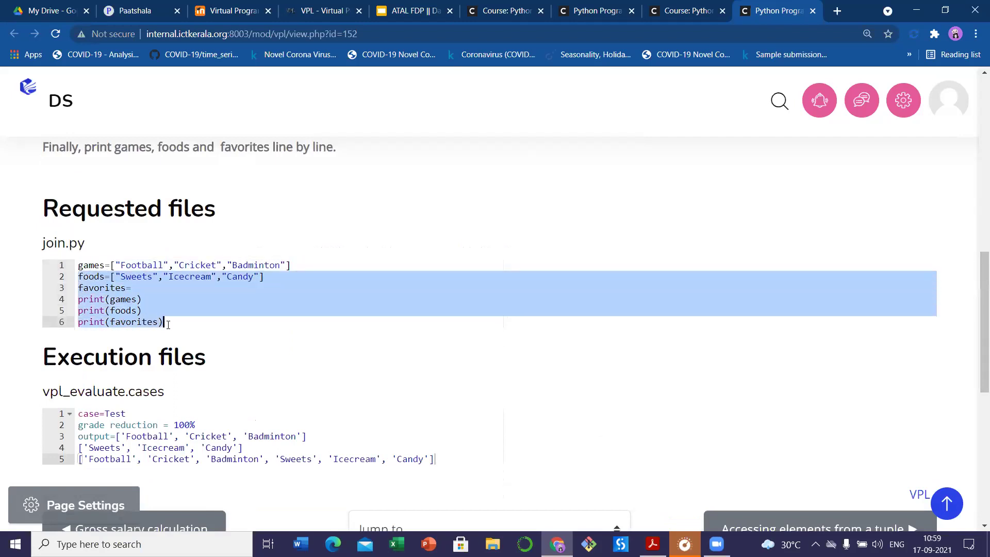
left_click(168, 325)
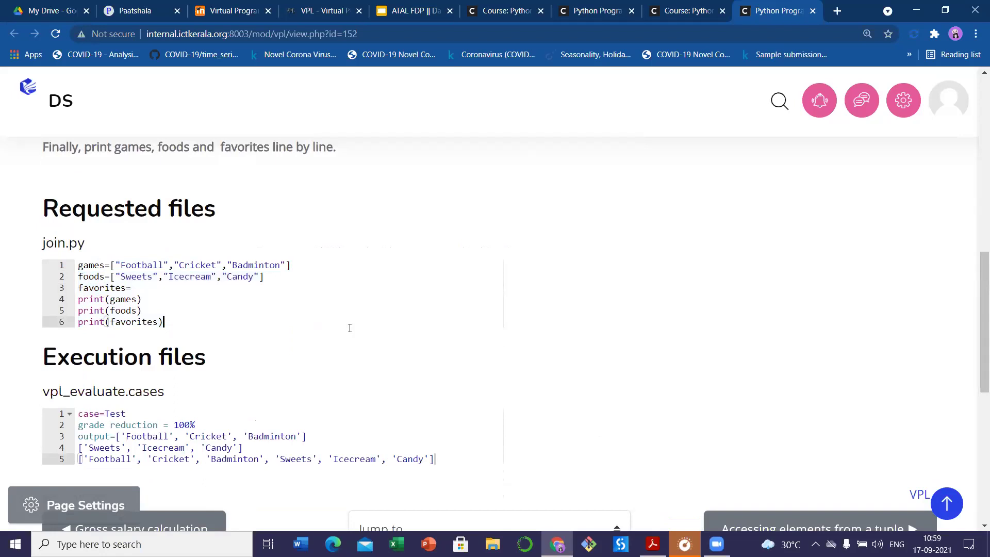
left_click_drag(976, 327, 976, 311)
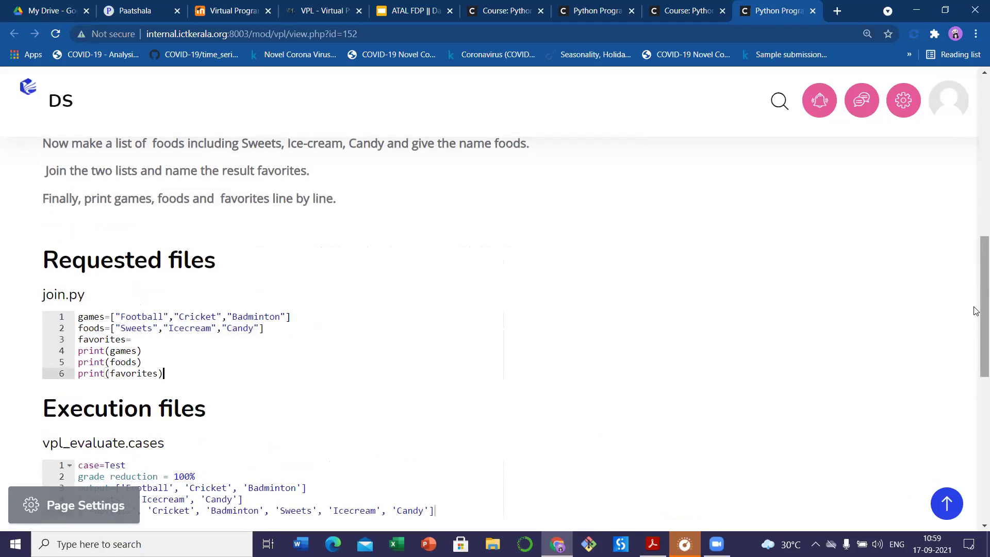
left_click(267, 4)
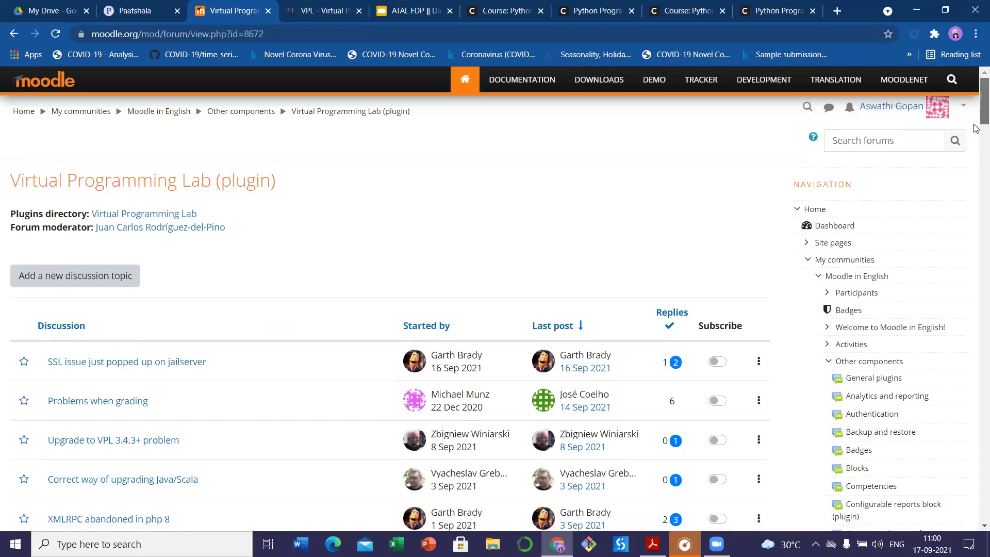
- Scroll through the VPL plugin forum's discussion topics, then switch to the VPL website support page
scroll(975, 120, "down", 3)
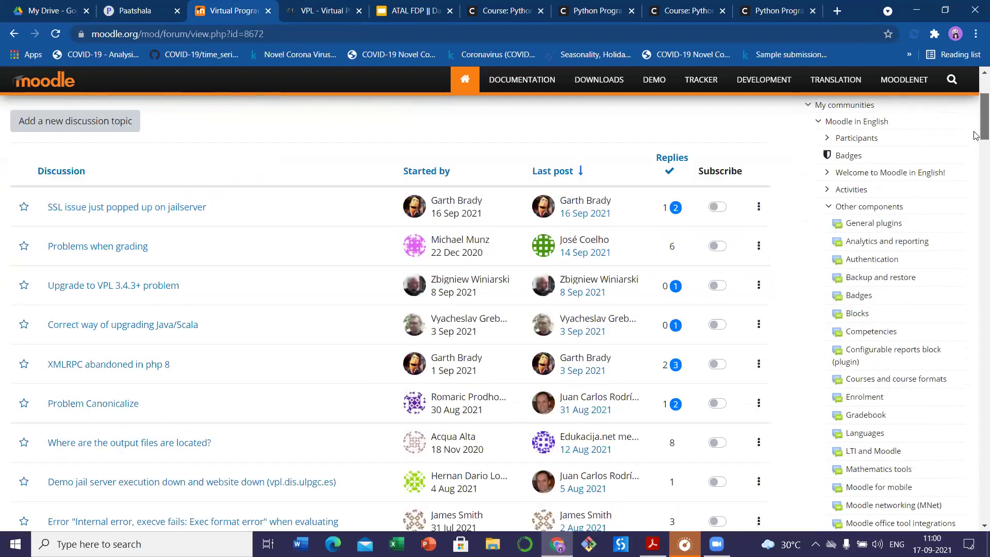
scroll(974, 160, "down", 4)
left_click_drag(976, 162, 976, 281)
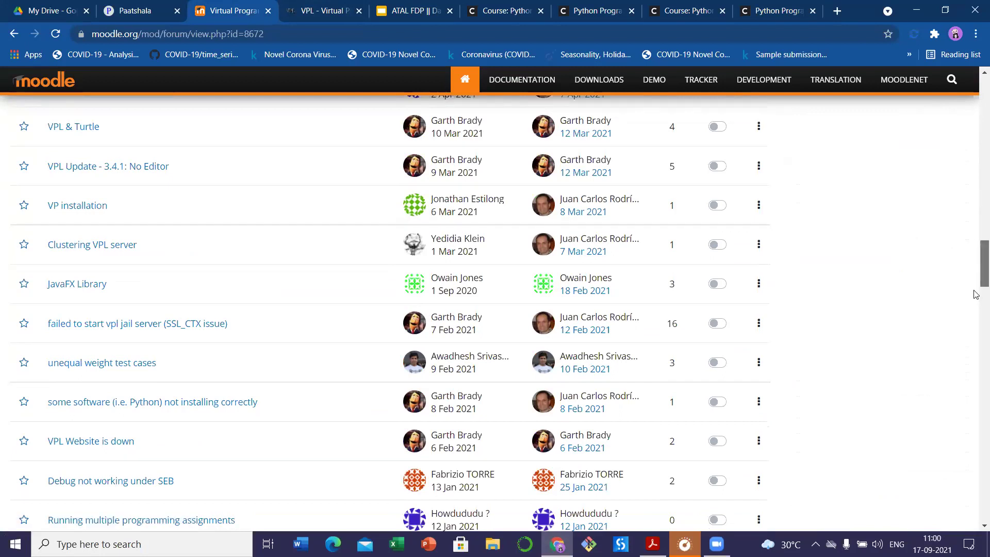
scroll(976, 294, "down", 9)
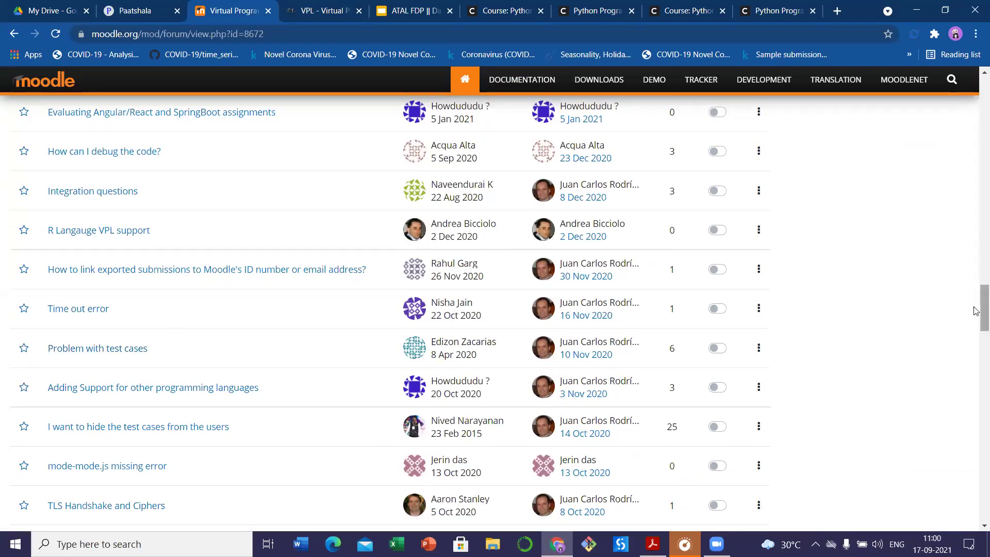
left_click_drag(976, 311, 976, 212)
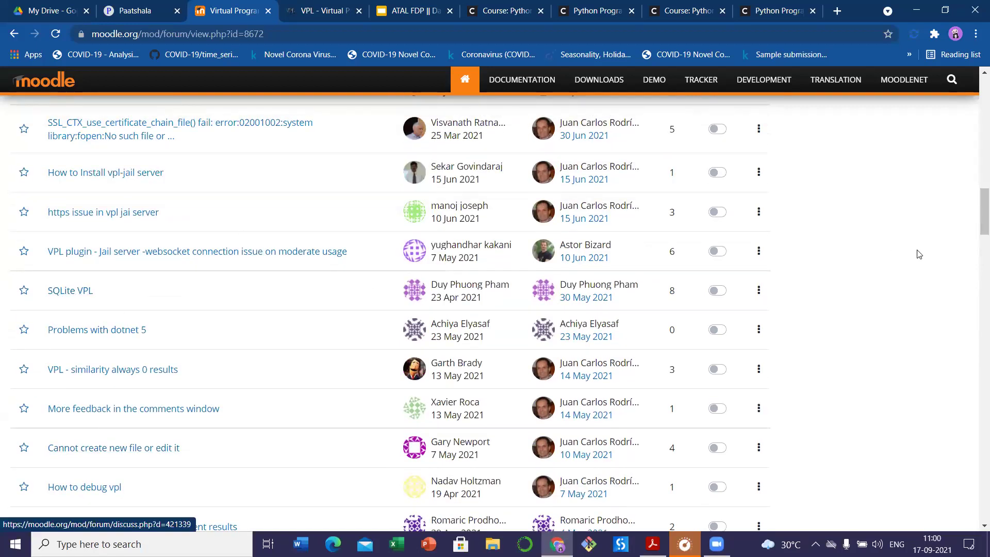
left_click_drag(976, 211, 976, 118)
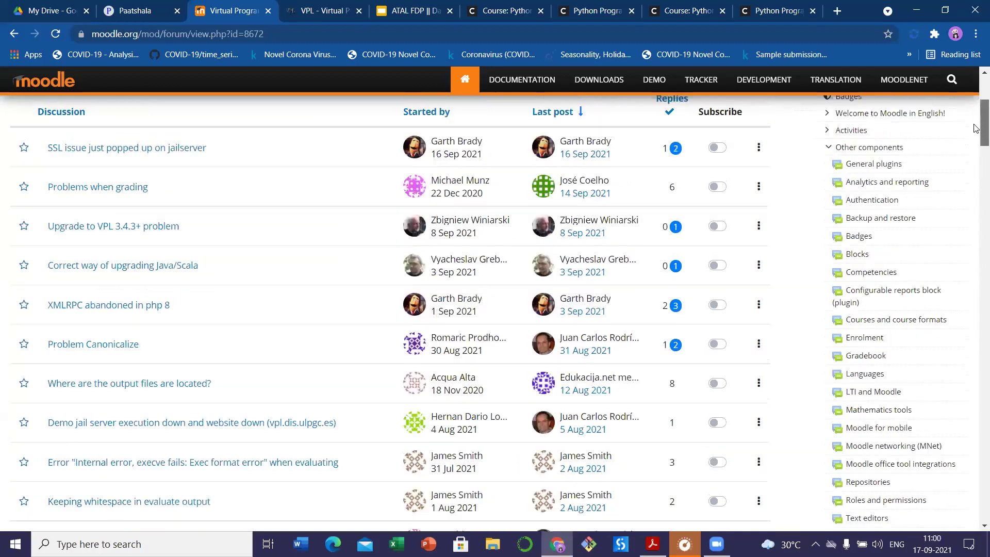
left_click(331, 5)
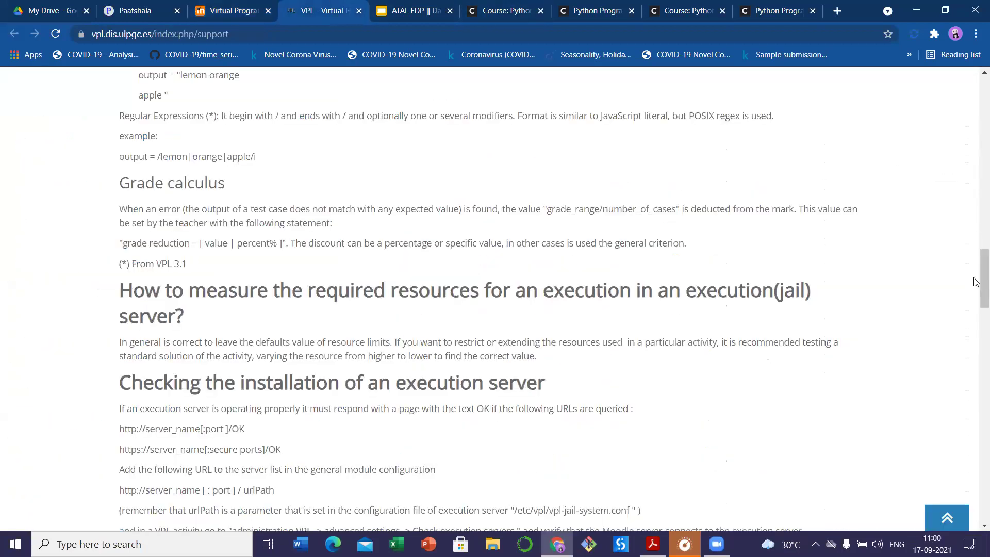
- Highlight the Numbers and exact-text output type examples, then return to the Moodle.org forum
left_click_drag(976, 260, 976, 125)
left_click_drag(974, 134, 974, 250)
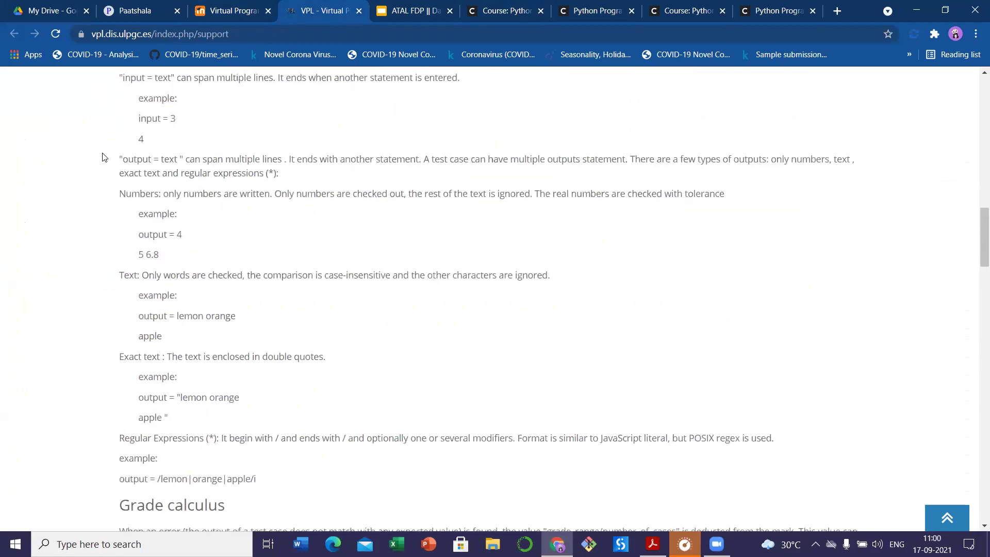
left_click_drag(137, 219, 200, 416)
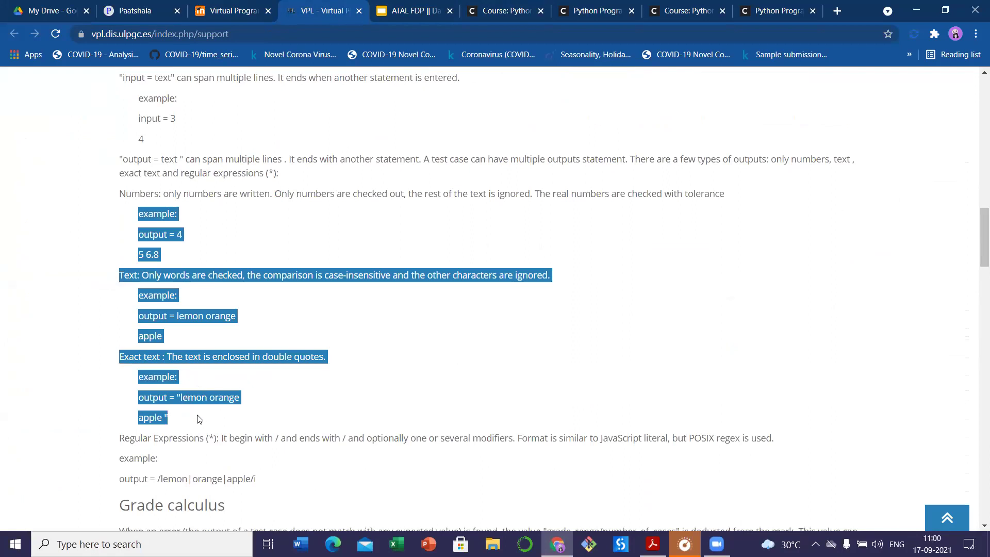
left_click(199, 415)
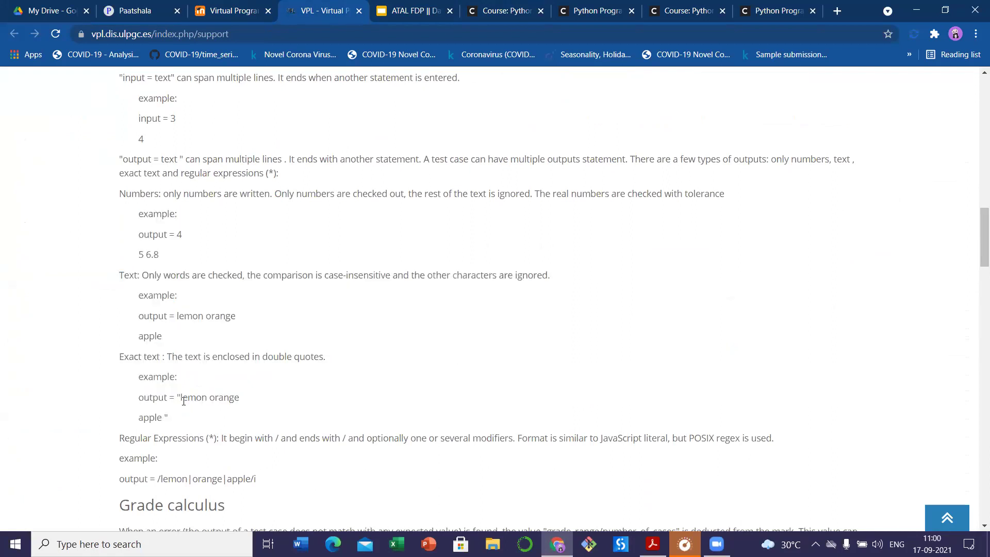
left_click_drag(180, 399, 195, 415)
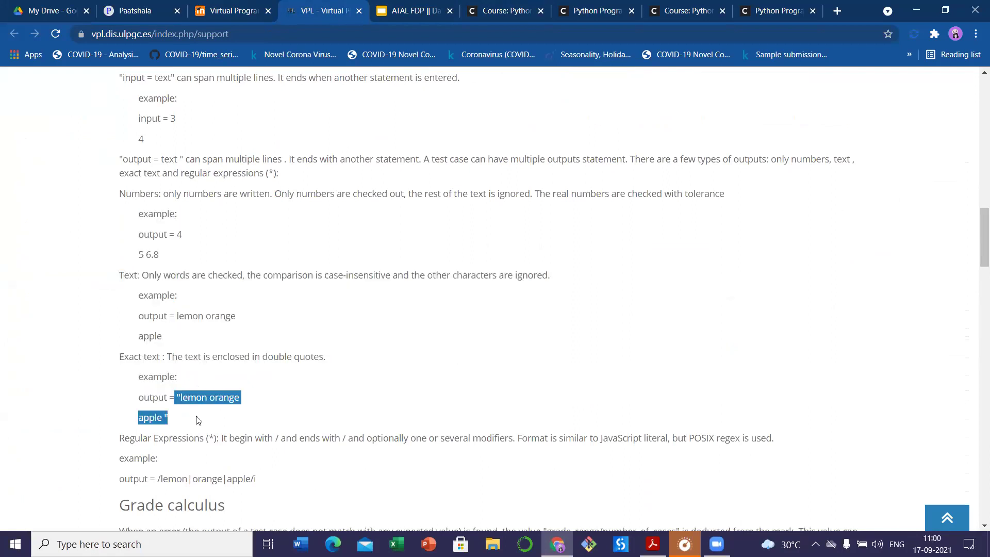
left_click(149, 454)
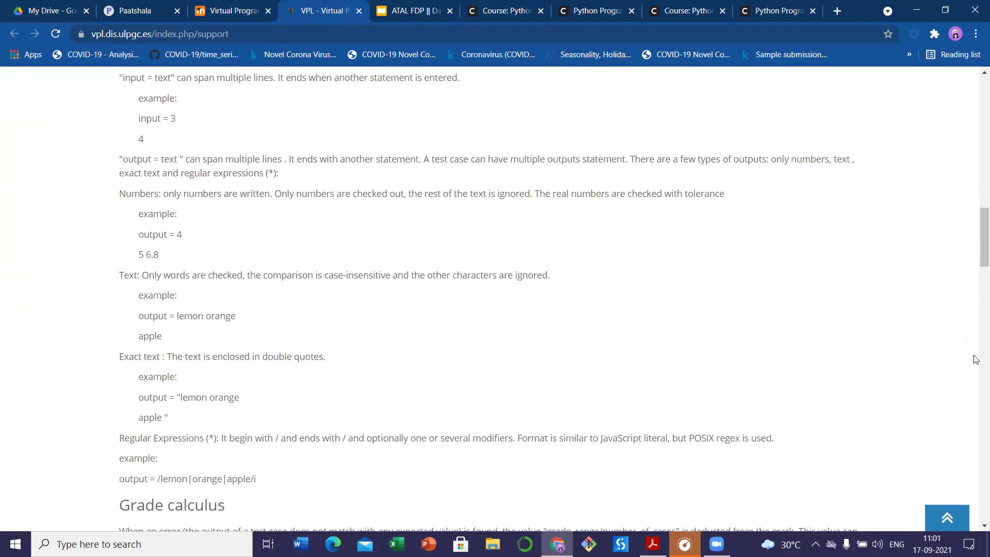
scroll(976, 251, "up", 1)
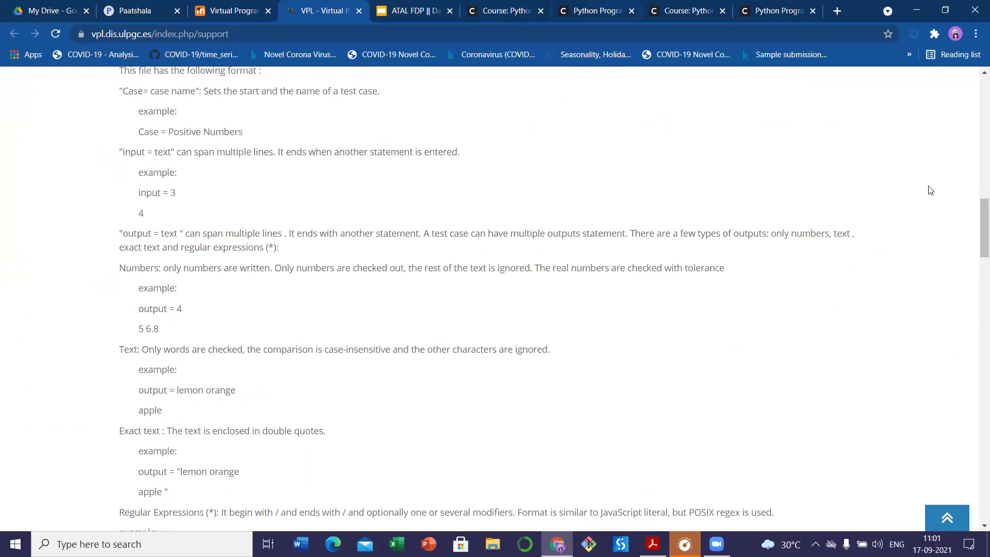
left_click(260, 4)
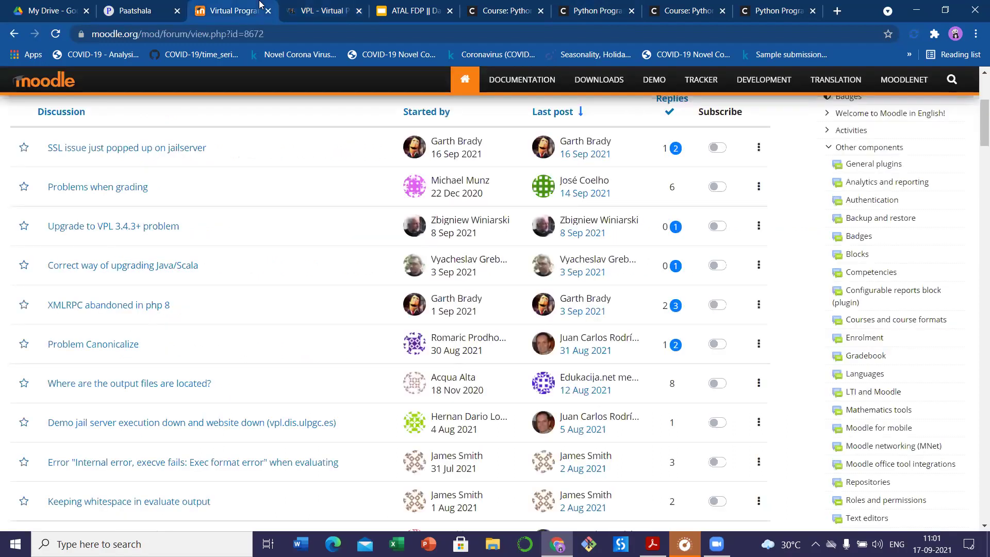
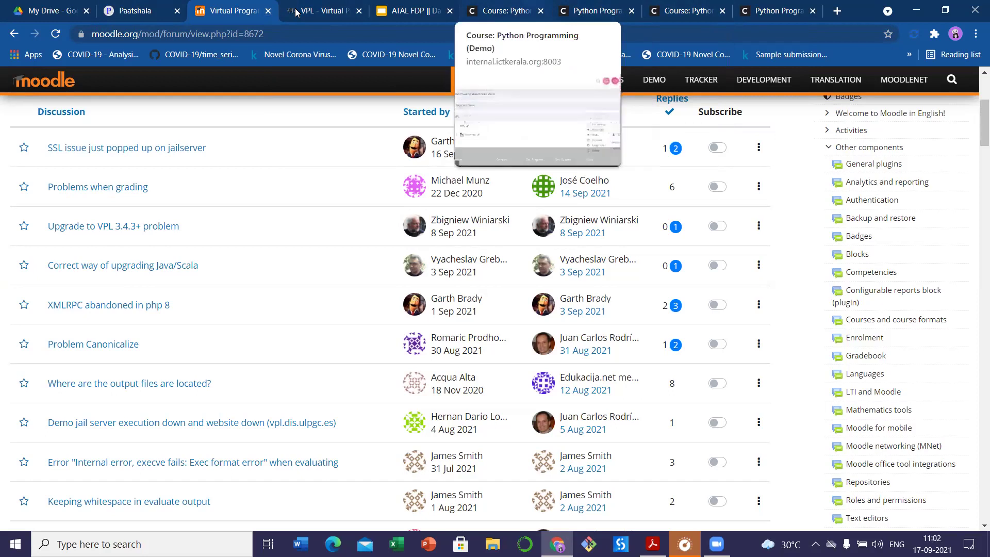
- Switch to the 'Course: Python Programming' tab, close its three duplicate tabs, and dismiss the activity menu
left_click(503, 10)
left_click(631, 10)
left_click(631, 11)
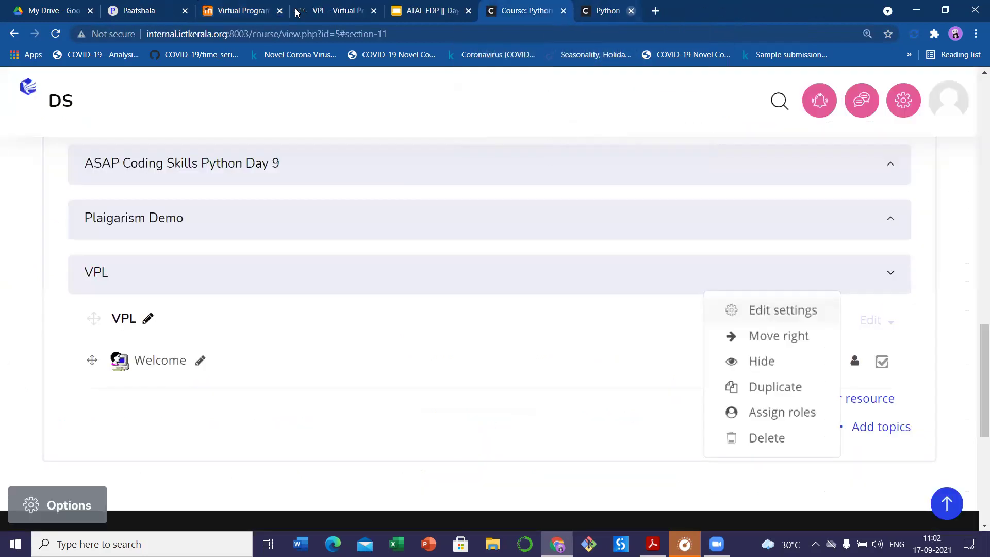
left_click(631, 11)
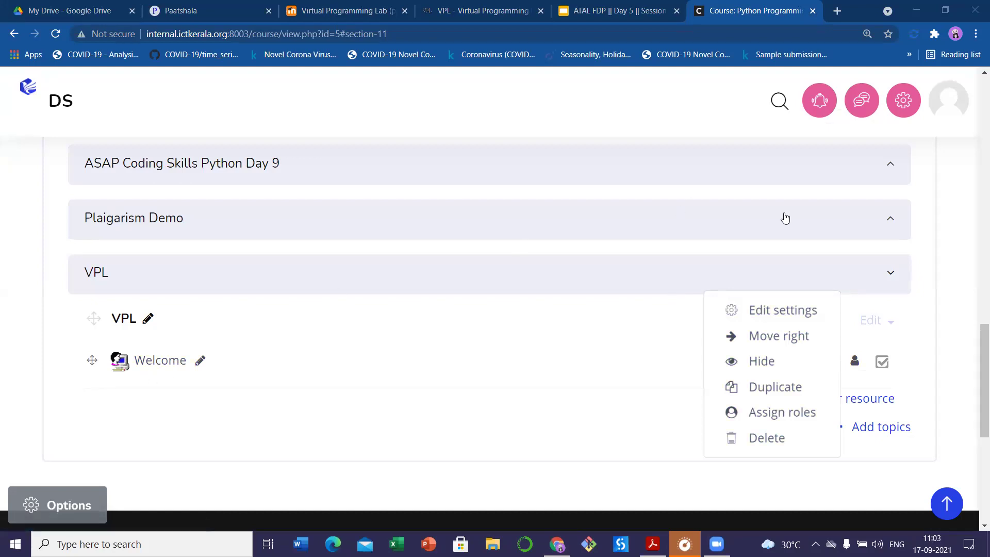
left_click(846, 383)
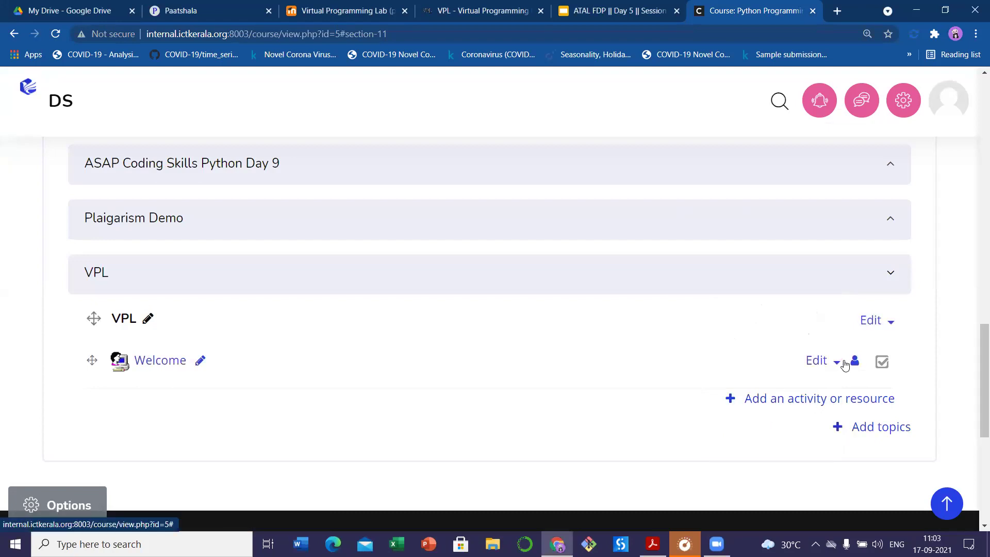
- Open the Welcome activity's Edit settings form and save it unchanged with 'Save and display'
left_click(830, 368)
left_click(780, 321)
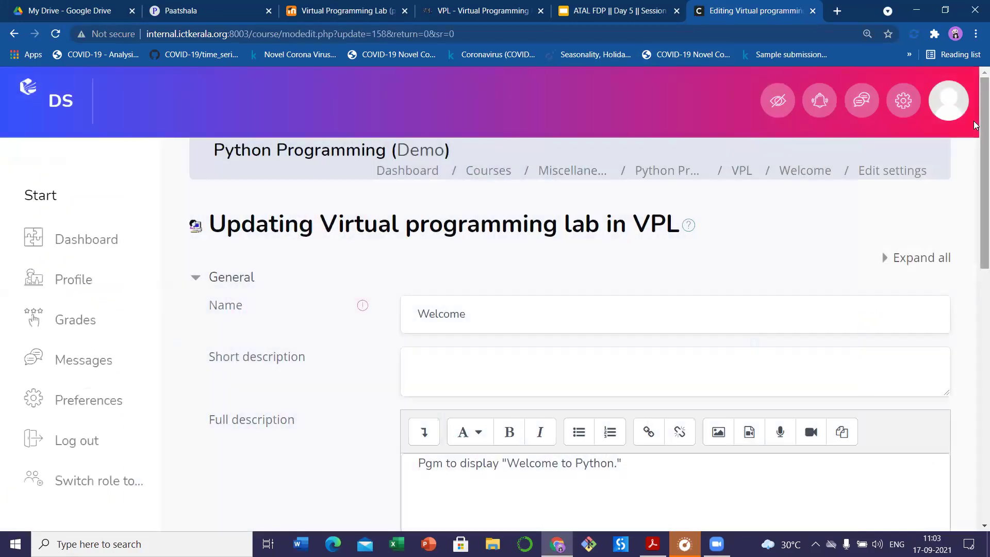
left_click_drag(976, 112, 976, 268)
scroll(976, 268, "up", 3)
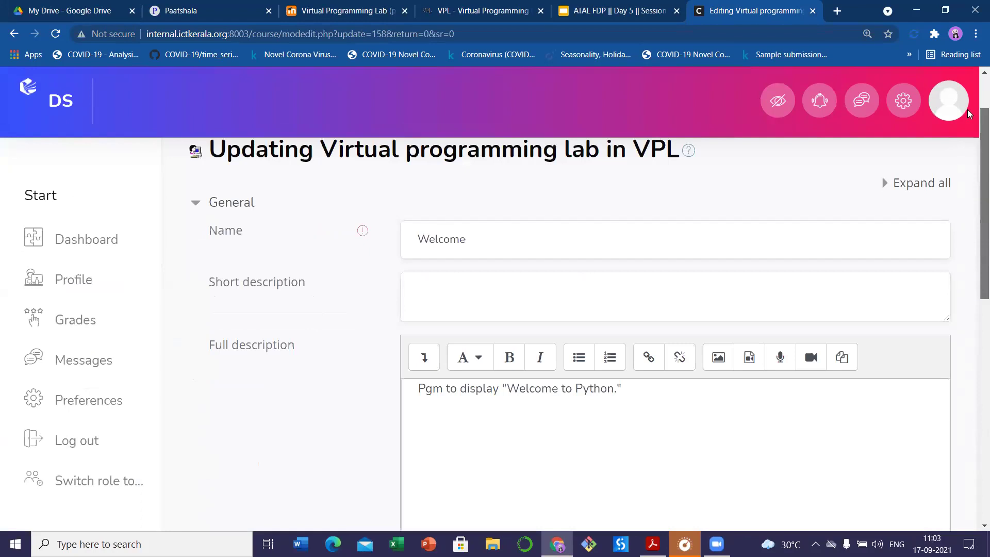
scroll(976, 271, "down", 5)
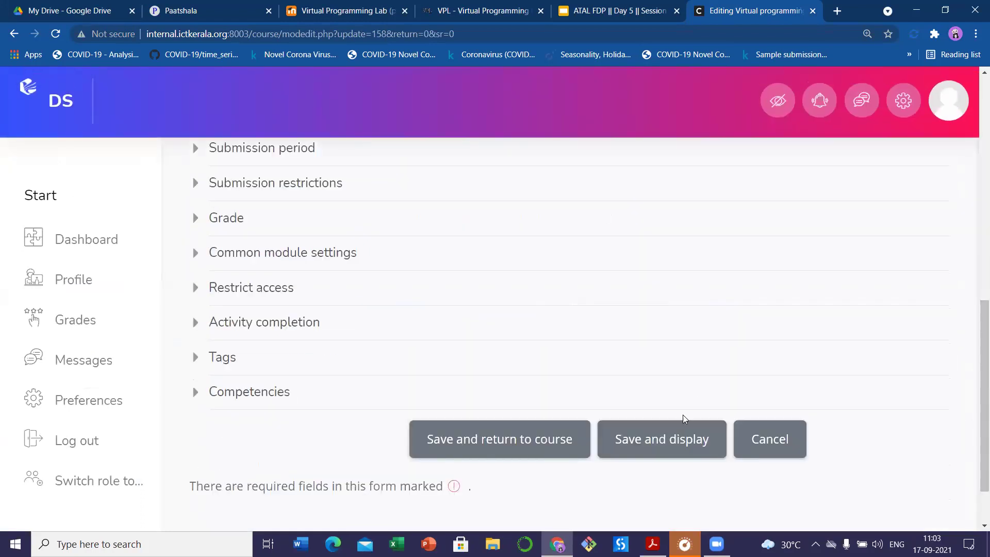
left_click(678, 434)
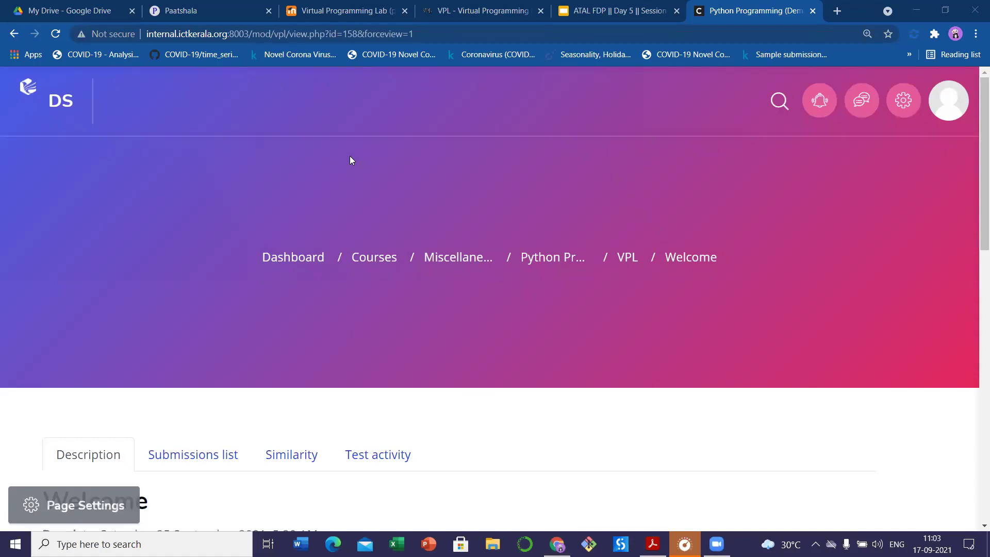
- Choose 'Execution options' from the Welcome activity's Page Settings menu
left_click(27, 508)
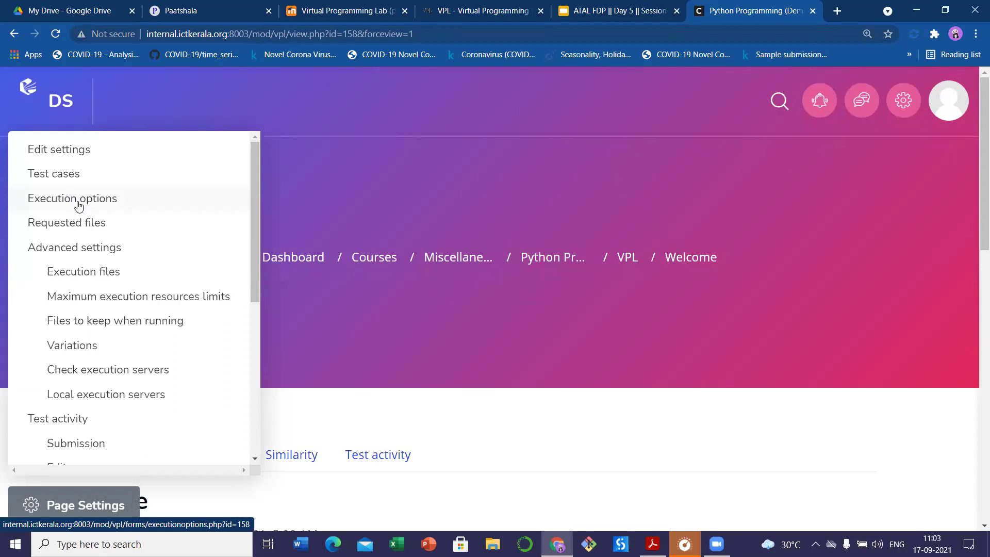
left_click(77, 206)
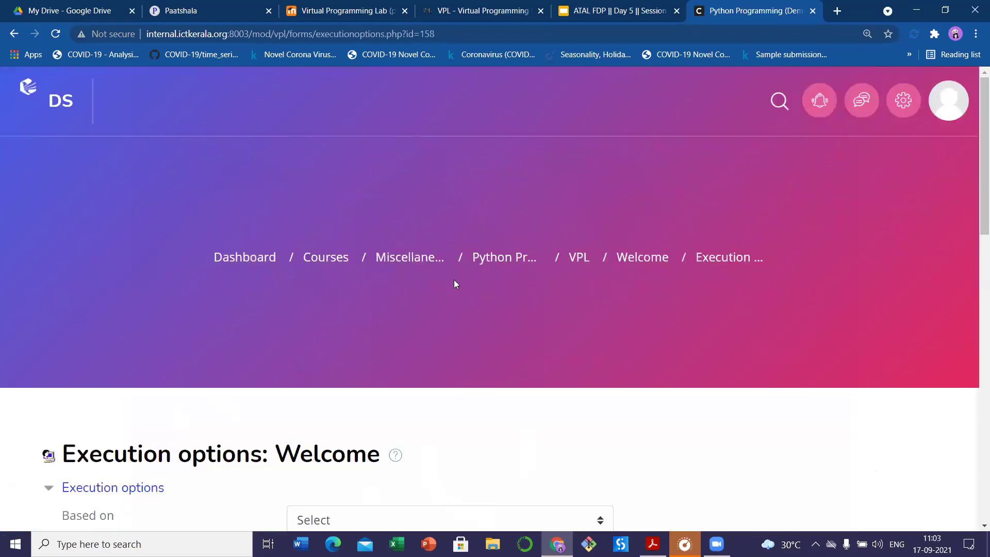
- Scroll the Execution options page down to the Run script and Debug script fields
left_click_drag(974, 162, 974, 274)
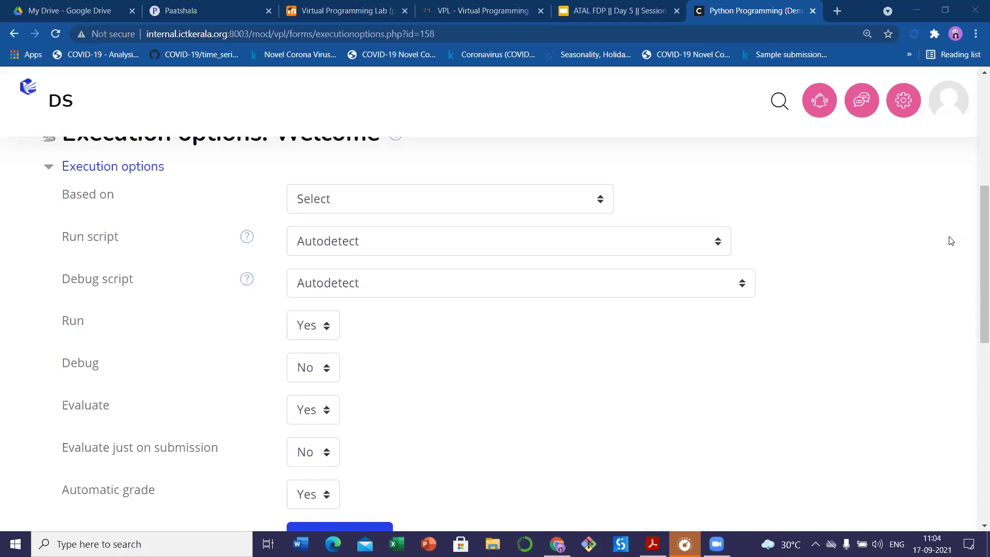
left_click(592, 252)
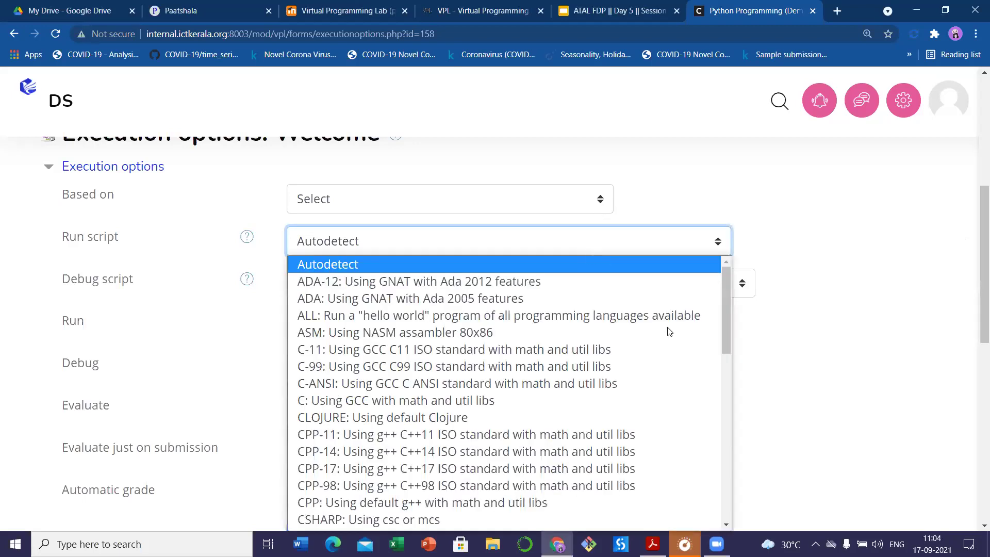
left_click_drag(726, 335, 722, 369)
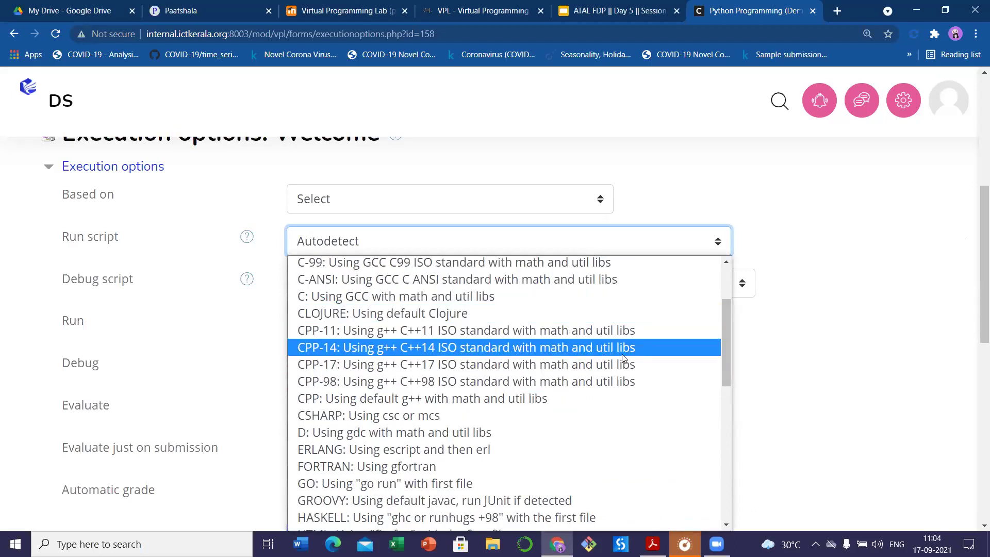
left_click_drag(726, 353, 727, 463)
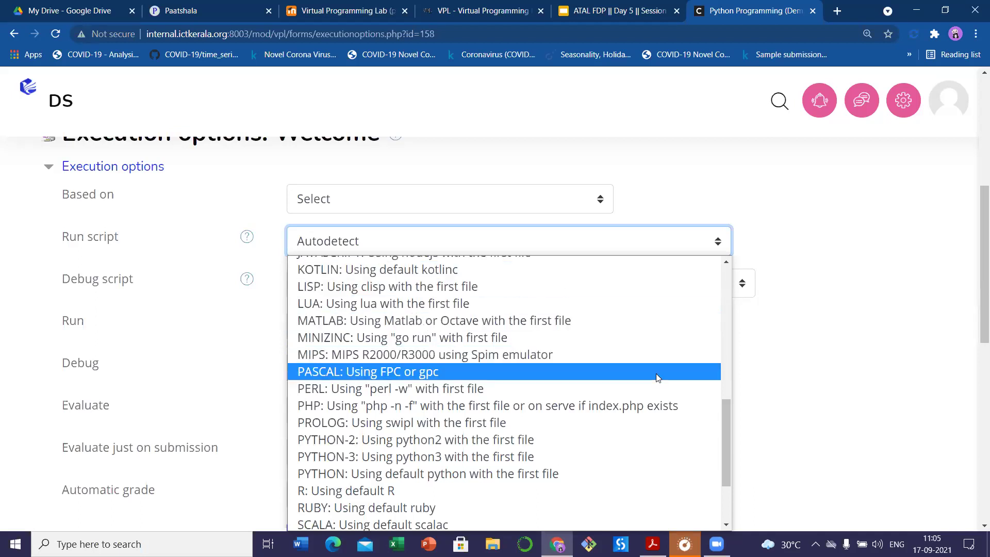
left_click(857, 400)
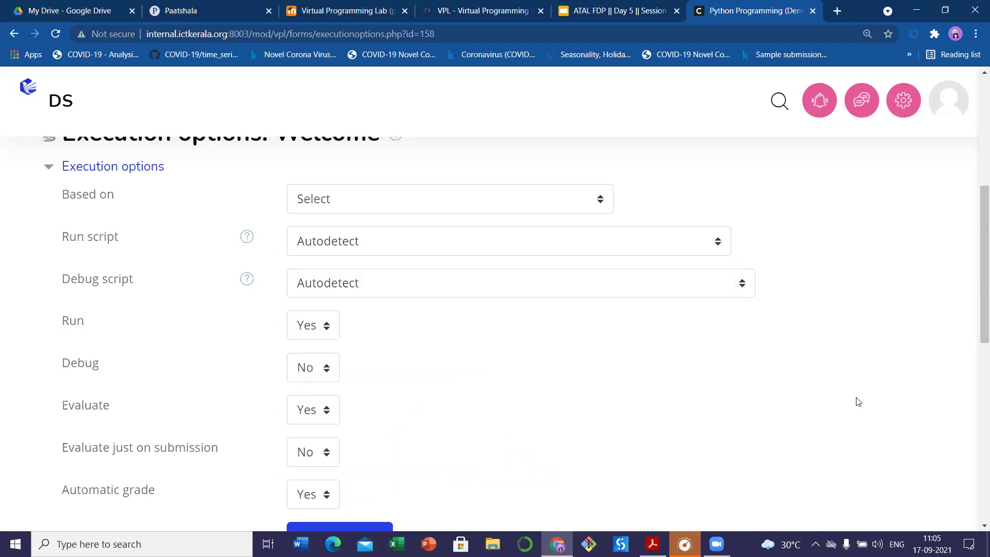